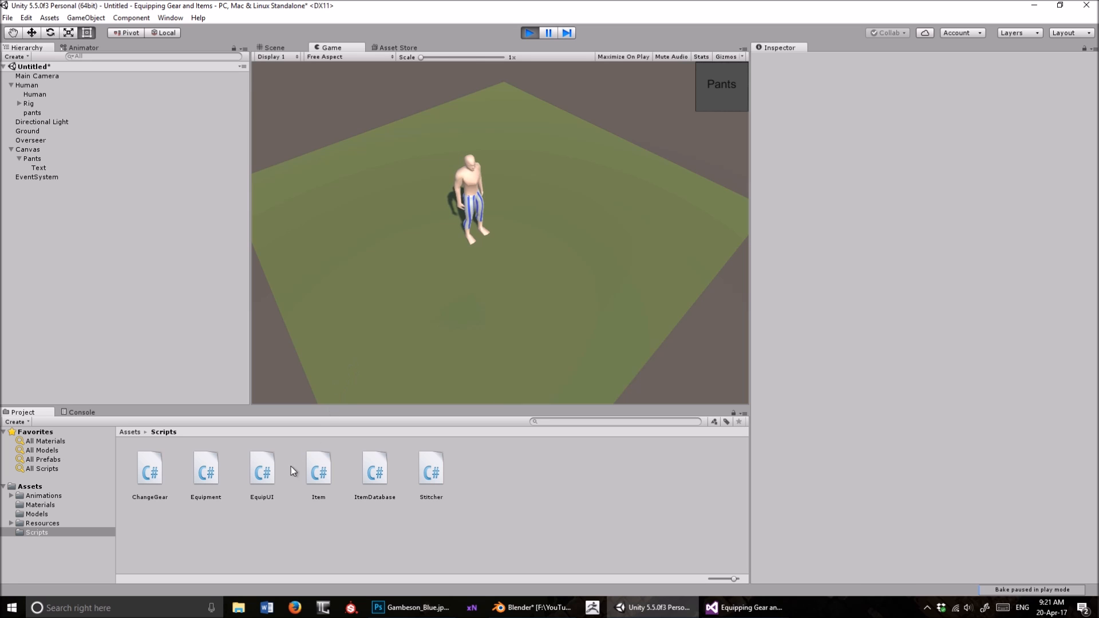
- Toggle the character's pants on and off repeatedly in the running Unity game
{"action": "double_click", "coordinate": [149, 473]}
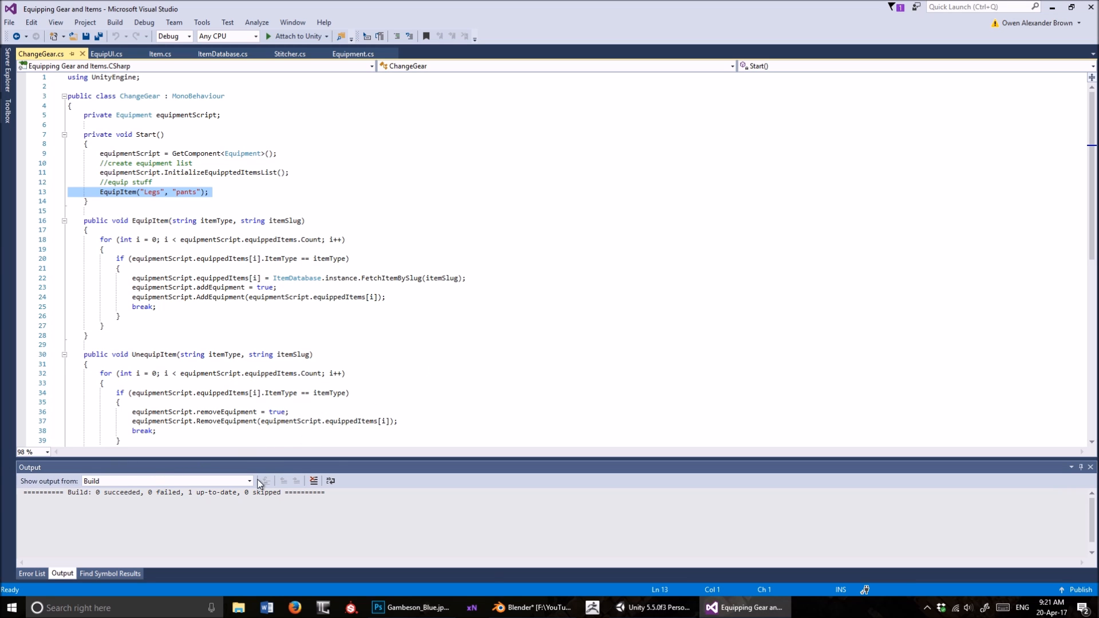
{"action": "left_click", "coordinate": [653, 608]}
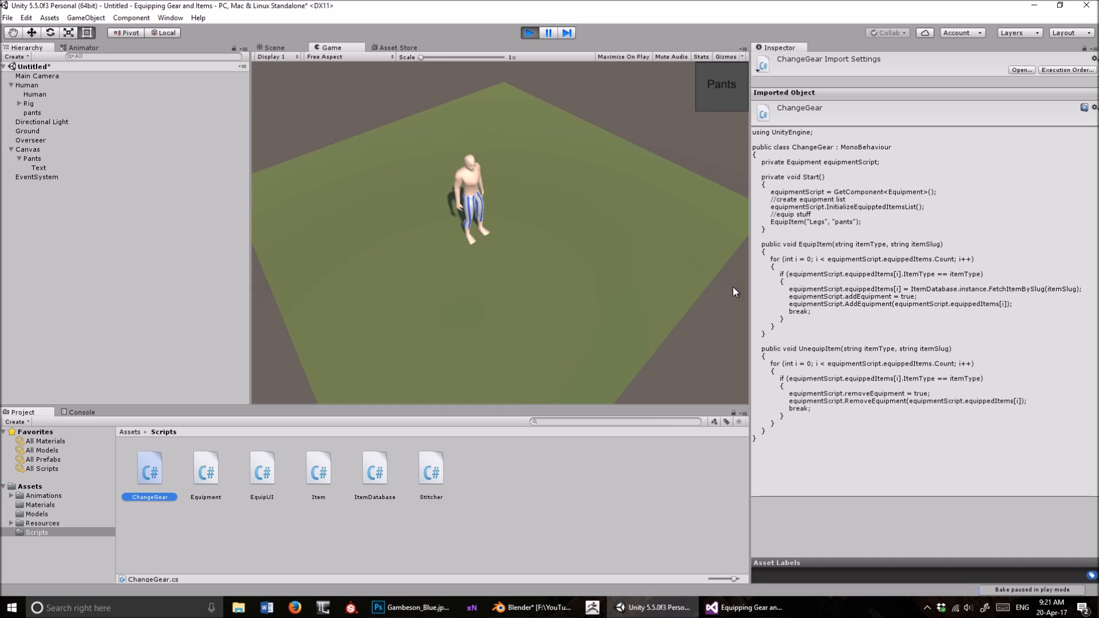
{"action": "left_click", "coordinate": [722, 99]}
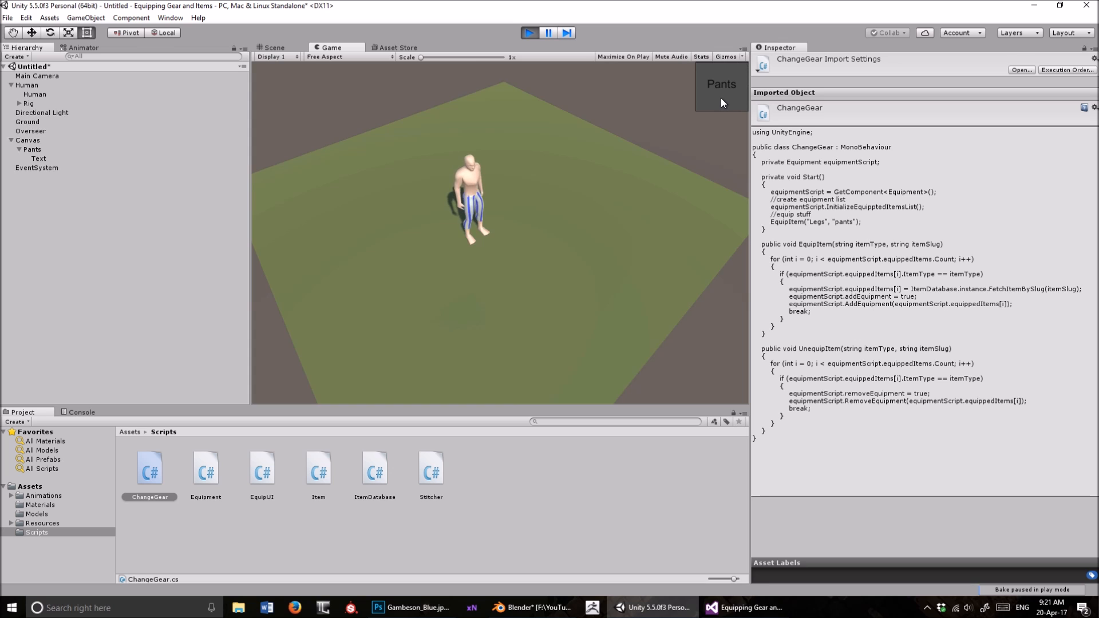
{"action": "left_click", "coordinate": [721, 98]}
{"action": "left_click", "coordinate": [720, 97]}
{"action": "left_click", "coordinate": [721, 97]}
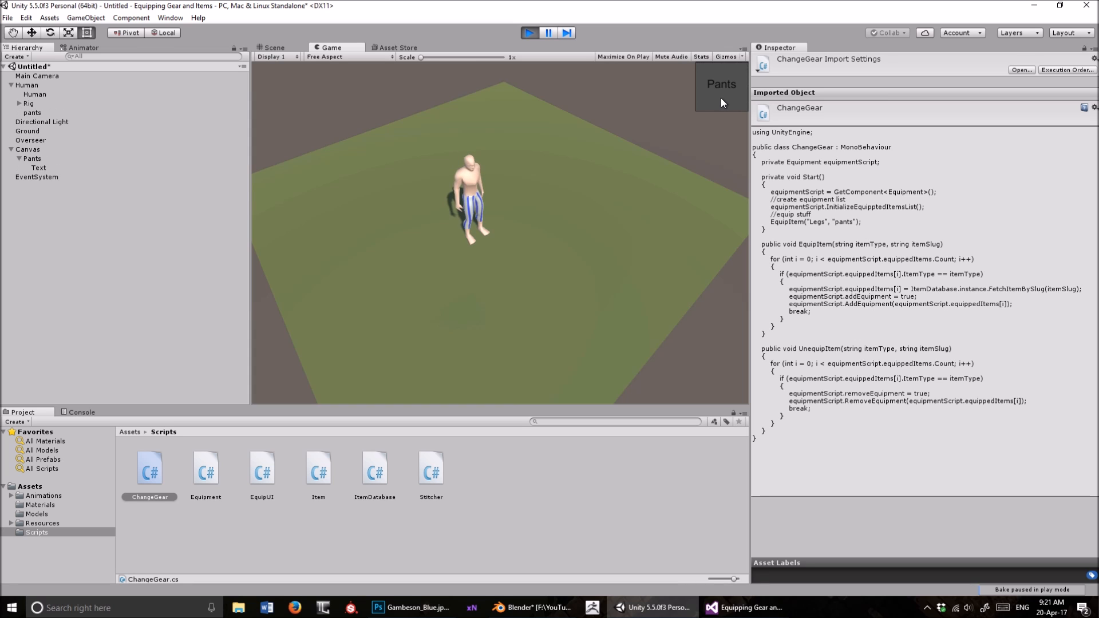
{"action": "left_click", "coordinate": [720, 98]}
{"action": "left_click", "coordinate": [514, 496]}
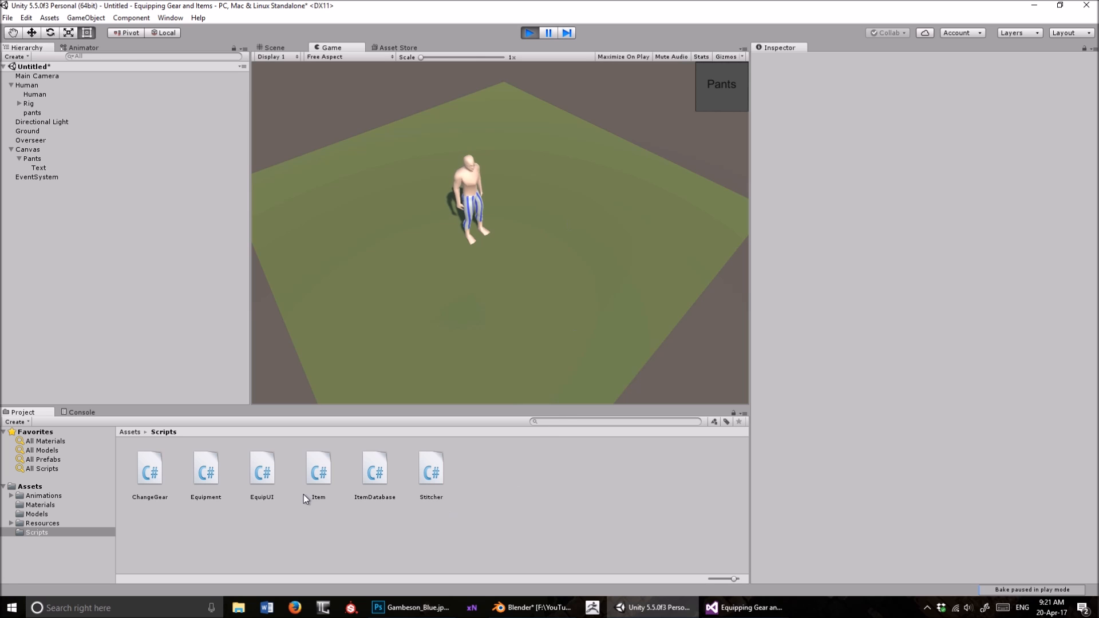
- Open the ChangeGear script and review its EquipItem("Legs", "pants") call along with the item entries in ItemDatabase
{"action": "double_click", "coordinate": [151, 473]}
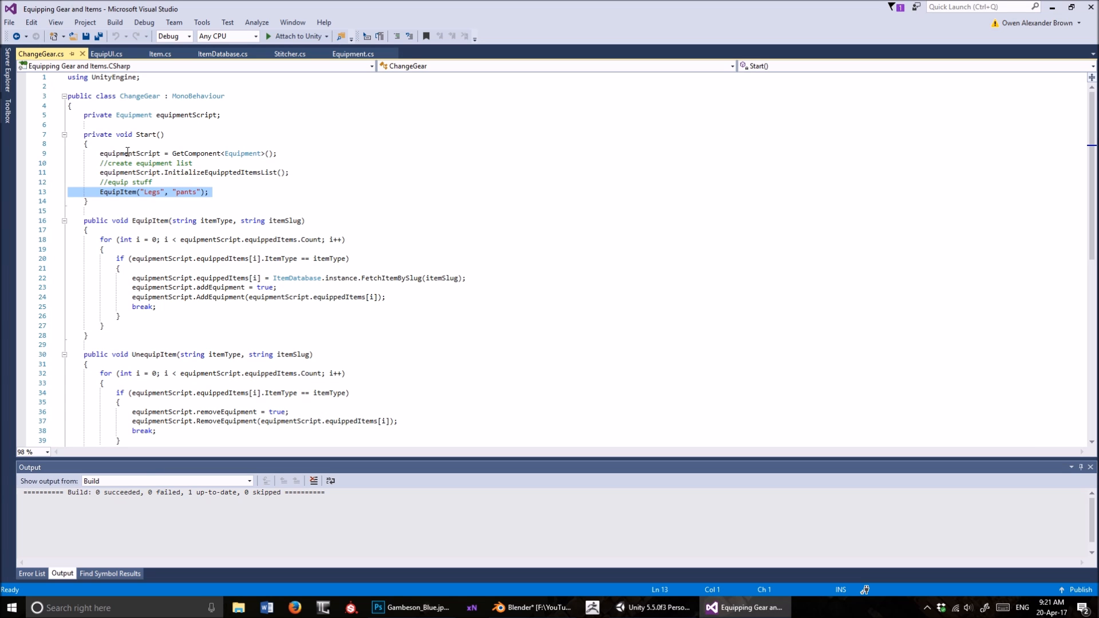
{"action": "left_click_drag", "start_coordinate": [223, 192], "coordinate": [66, 190]}
{"action": "left_click", "coordinate": [223, 54]}
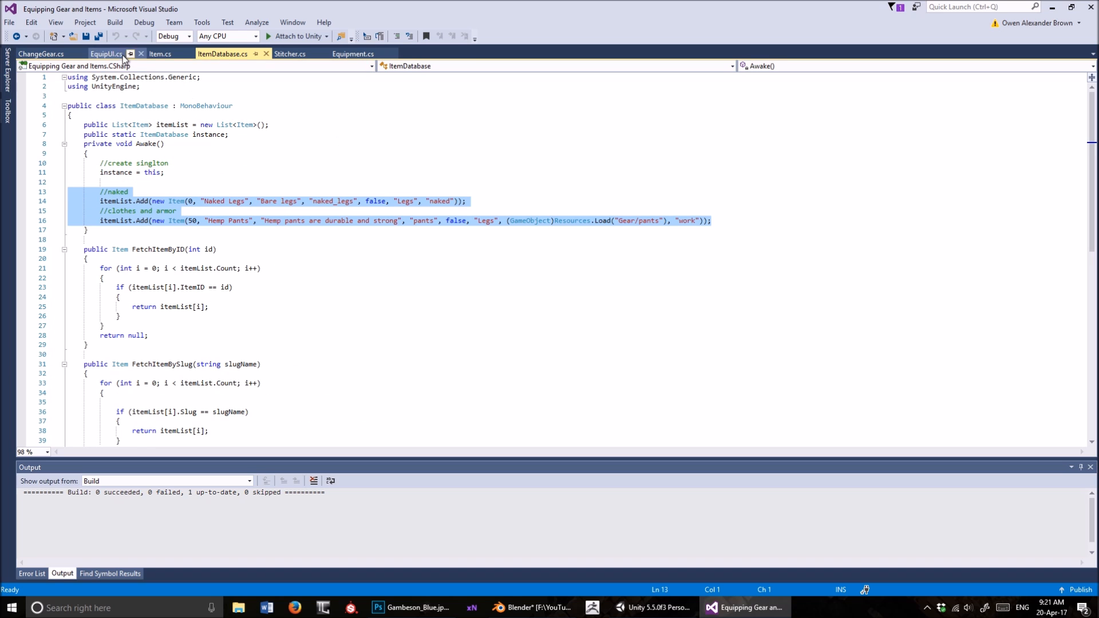
{"action": "left_click", "coordinate": [42, 54]}
{"action": "left_click", "coordinate": [222, 194]}
{"action": "left_click_drag", "start_coordinate": [222, 194], "coordinate": [77, 194]}
- Try "mighty swor" as the item slug in the EquipItem call and restore it to "pants"
{"action": "double_click", "coordinate": [186, 193]}
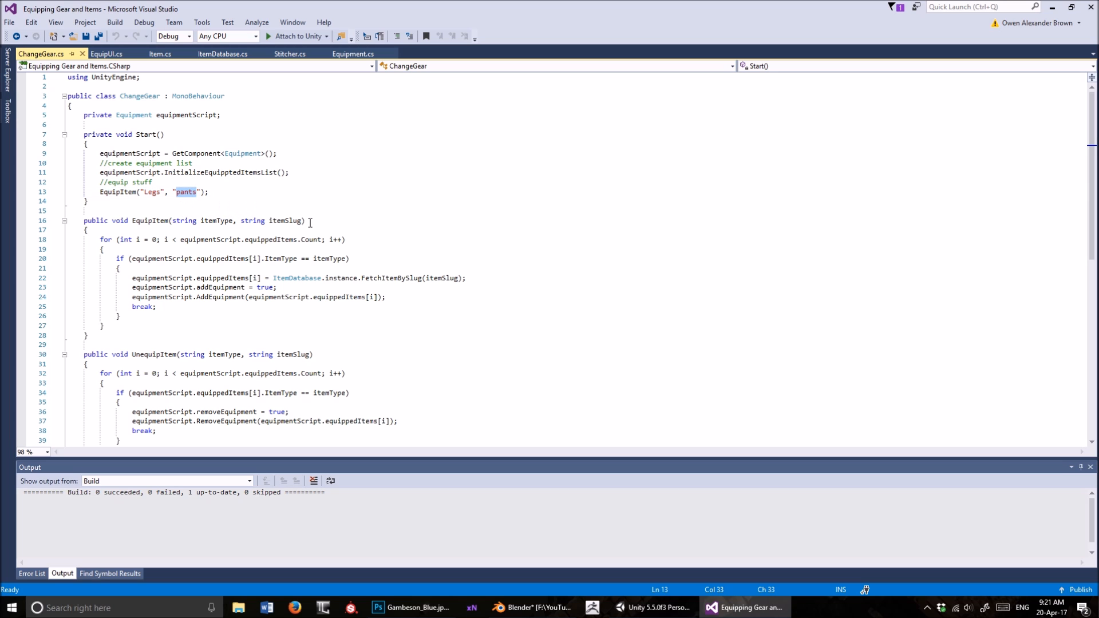
{"action": "type", "text": "mighty swor"}
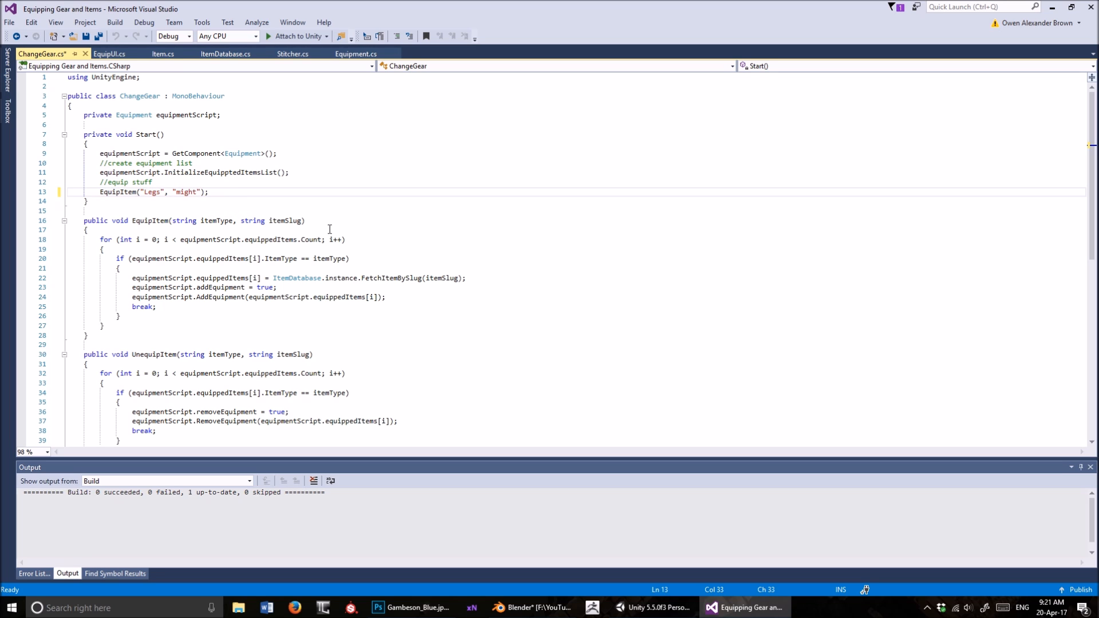
{"action": "key", "text": "BackSpace"}
{"action": "key", "text": "BackSpace"}
{"action": "key", "text": "BackSpace"}
{"action": "key", "text": "BackSpace"}
{"action": "key", "text": "BackSpace"}
{"action": "key", "text": "BackSpace"}
{"action": "key", "text": "BackSpace"}
{"action": "key", "text": "BackSpace"}
{"action": "key", "text": "BackSpace"}
{"action": "key", "text": "BackSpace"}
{"action": "key", "text": "BackSpace"}
{"action": "type", "text": "pants"}
- Switch to Blender and inspect the Cuirass, Gambeson and Hair_ChinBeard objects on the rigged character
{"action": "left_click", "coordinate": [1053, 8]}
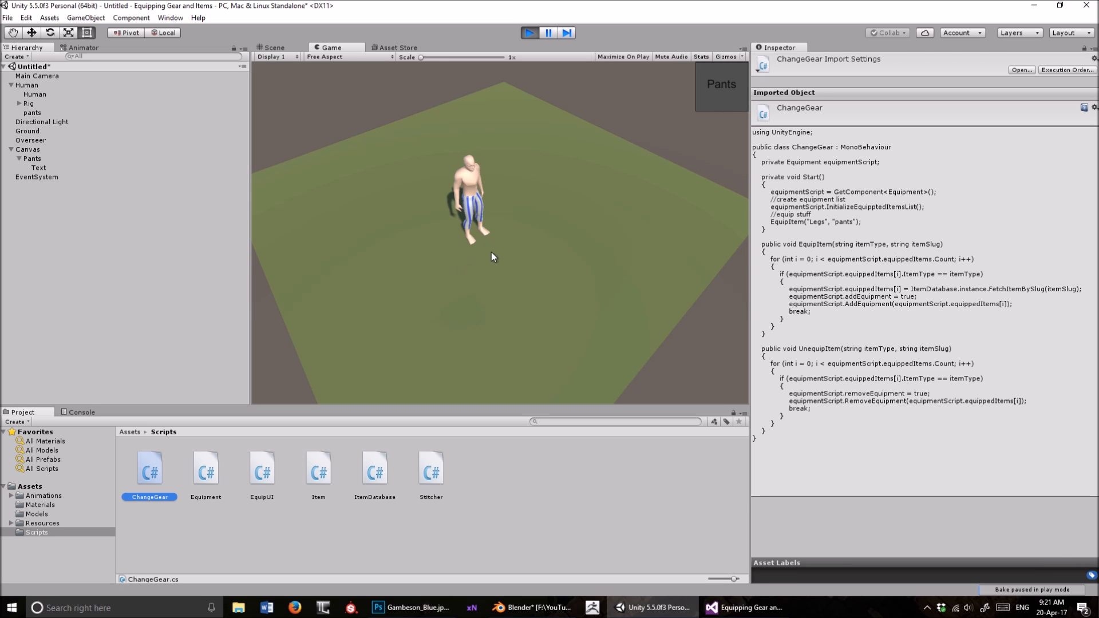
{"action": "left_click", "coordinate": [531, 608]}
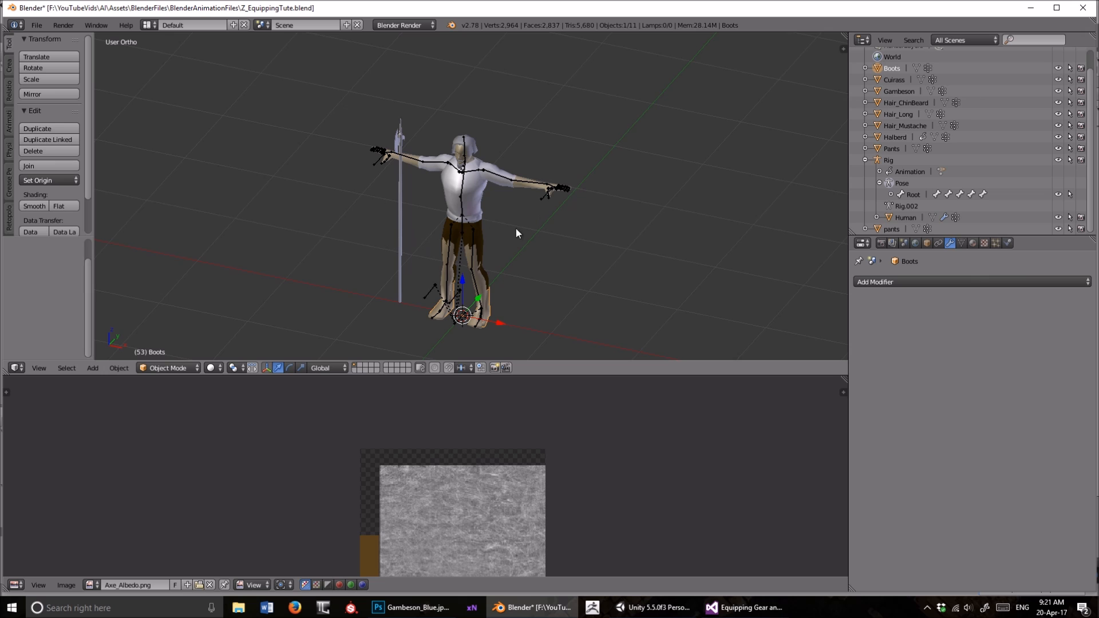
{"action": "middle_click_drag", "start_coordinate": [566, 229], "coordinate": [593, 215]}
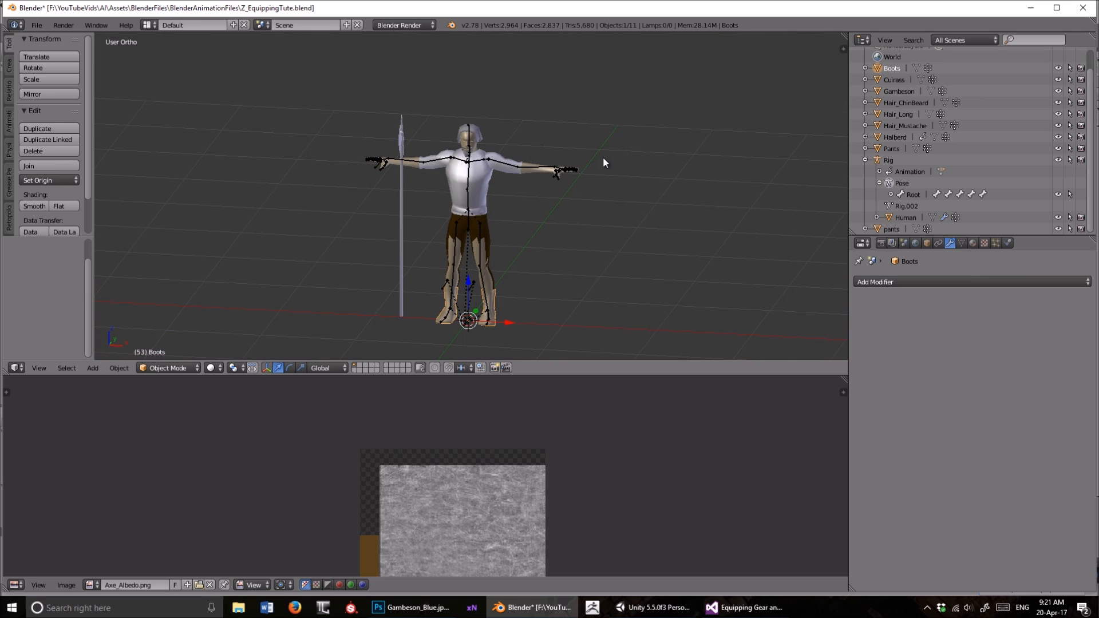
{"action": "middle_click_drag", "start_coordinate": [604, 162], "coordinate": [644, 170]}
{"action": "left_click", "coordinate": [897, 79]}
{"action": "left_click", "coordinate": [898, 93]}
{"action": "left_click", "coordinate": [905, 102]}
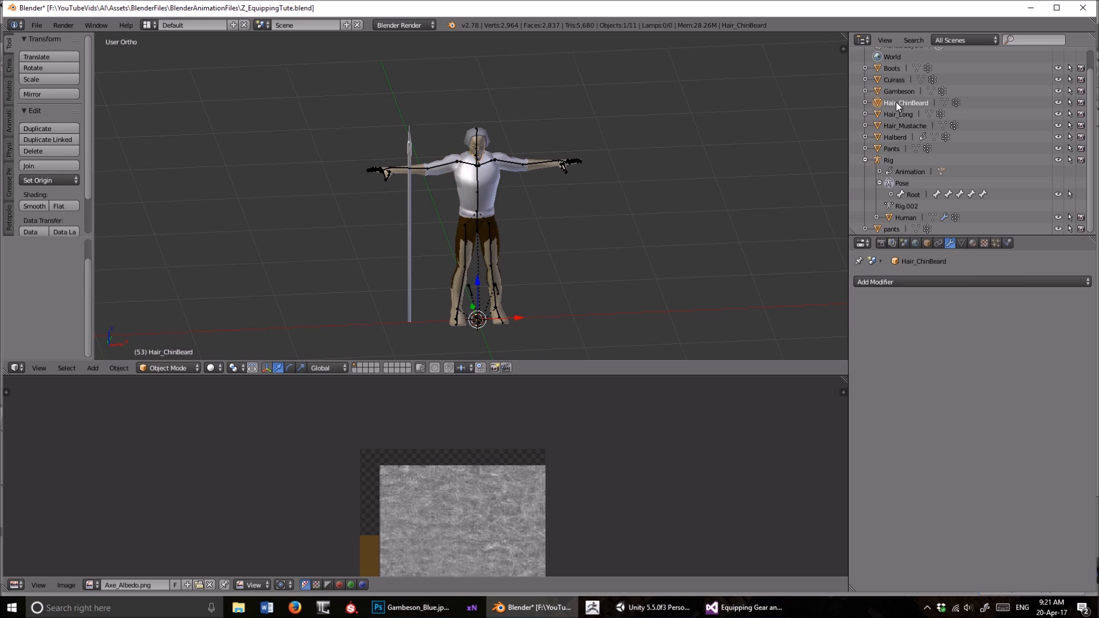
- Inspect the Hair_Mustache, Hair_Long, Halberd and Pants objects up close and from several angles
{"action": "middle_click_drag", "start_coordinate": [629, 127], "coordinate": [613, 155]}
{"action": "scroll", "coordinate": [617, 154], "scroll_direction": "up", "scroll_amount": 10}
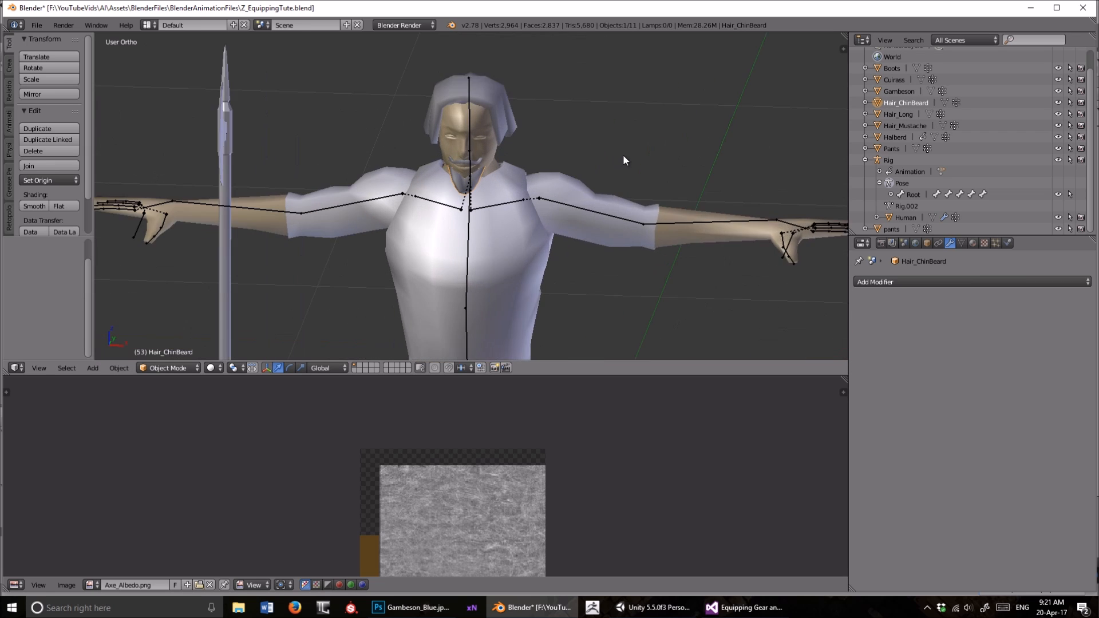
{"action": "left_click", "coordinate": [902, 122]}
{"action": "left_click", "coordinate": [899, 111]}
{"action": "left_click", "coordinate": [897, 138]}
{"action": "left_click", "coordinate": [897, 150]}
{"action": "scroll", "coordinate": [565, 131], "scroll_direction": "down", "scroll_amount": 10}
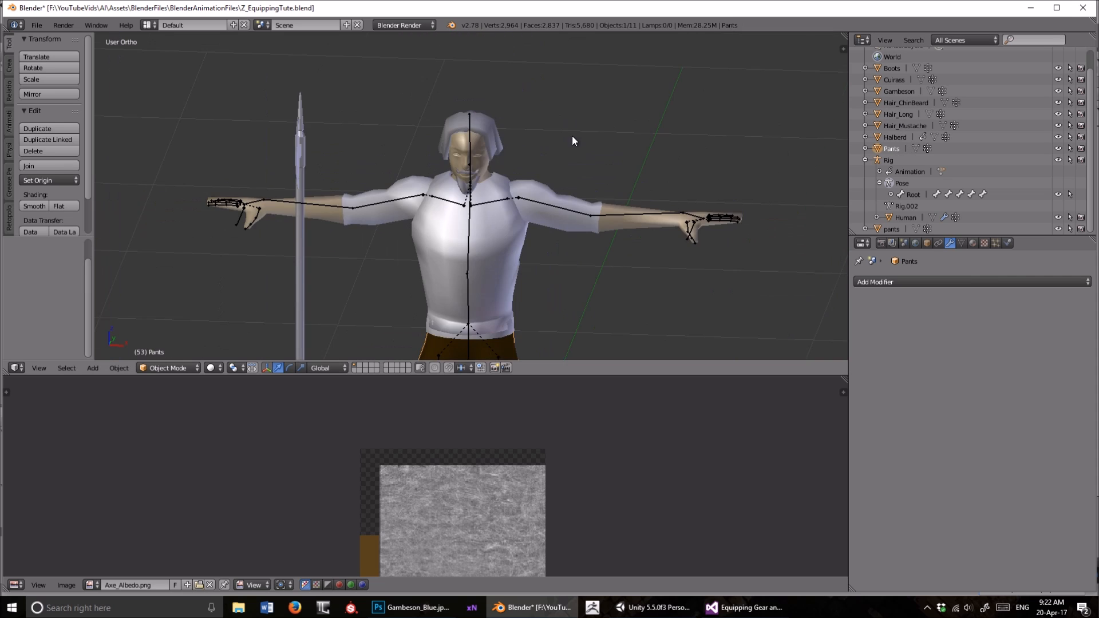
{"action": "middle_click_drag", "start_coordinate": [654, 145], "coordinate": [606, 173]}
{"action": "scroll", "coordinate": [626, 170], "scroll_direction": "up", "scroll_amount": 4}
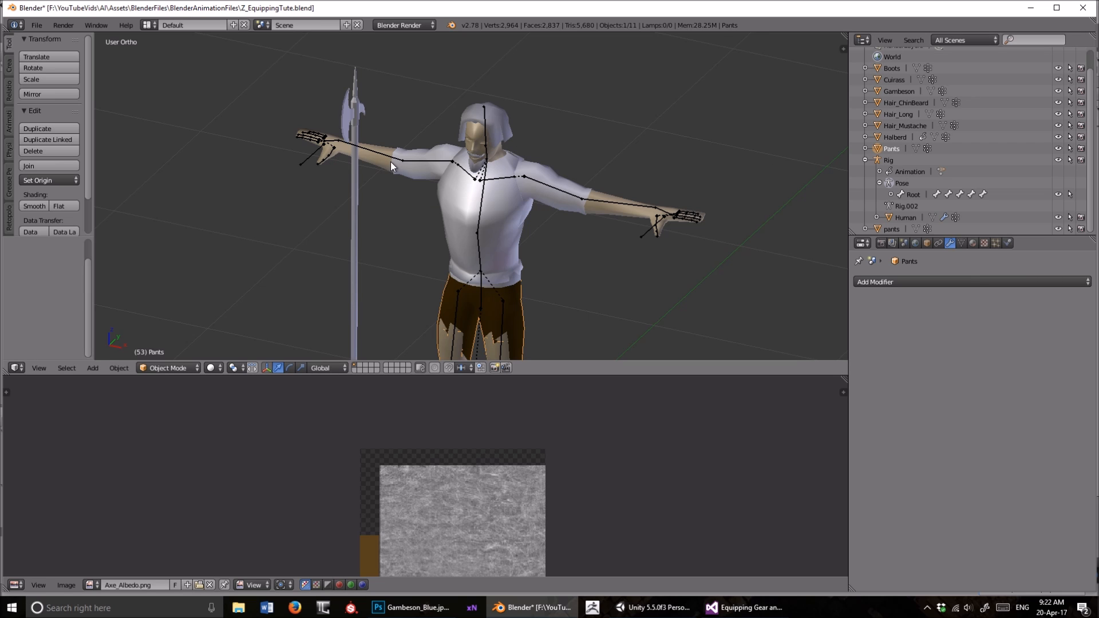
{"action": "middle_click_drag", "start_coordinate": [391, 161], "coordinate": [424, 160]}
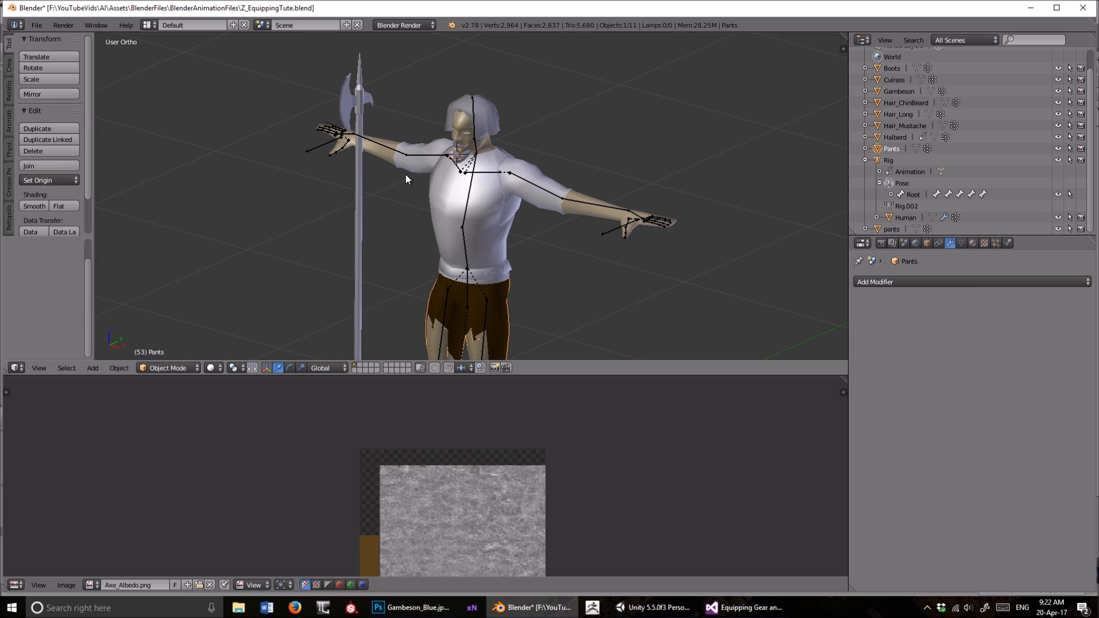
{"action": "middle_click_drag", "start_coordinate": [503, 184], "coordinate": [527, 224]}
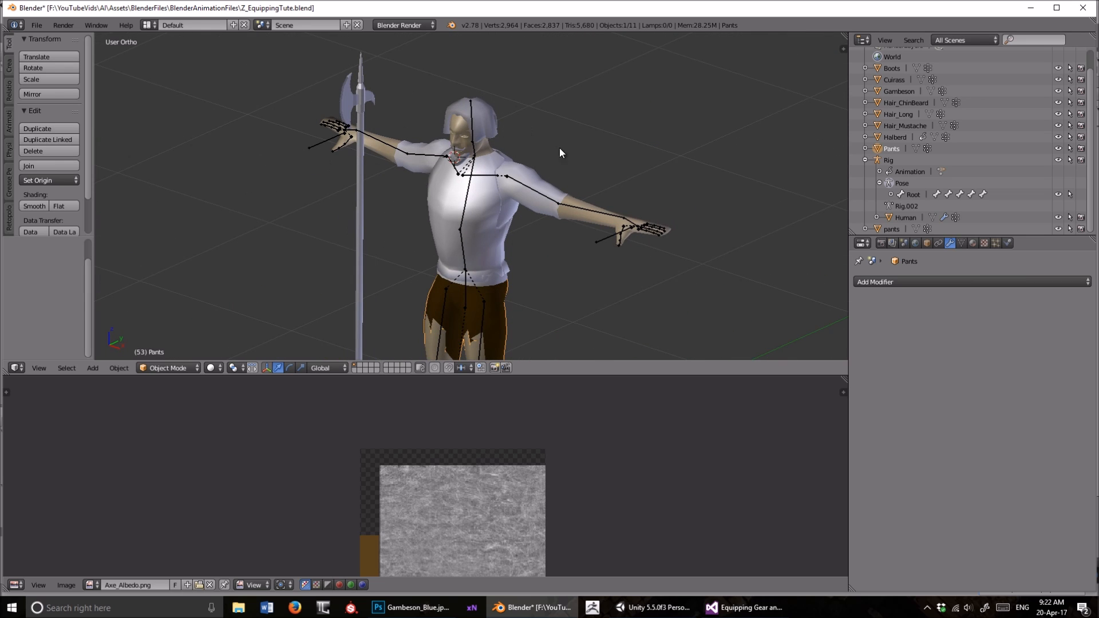
{"action": "scroll", "coordinate": [531, 171], "scroll_direction": "down", "scroll_amount": 3}
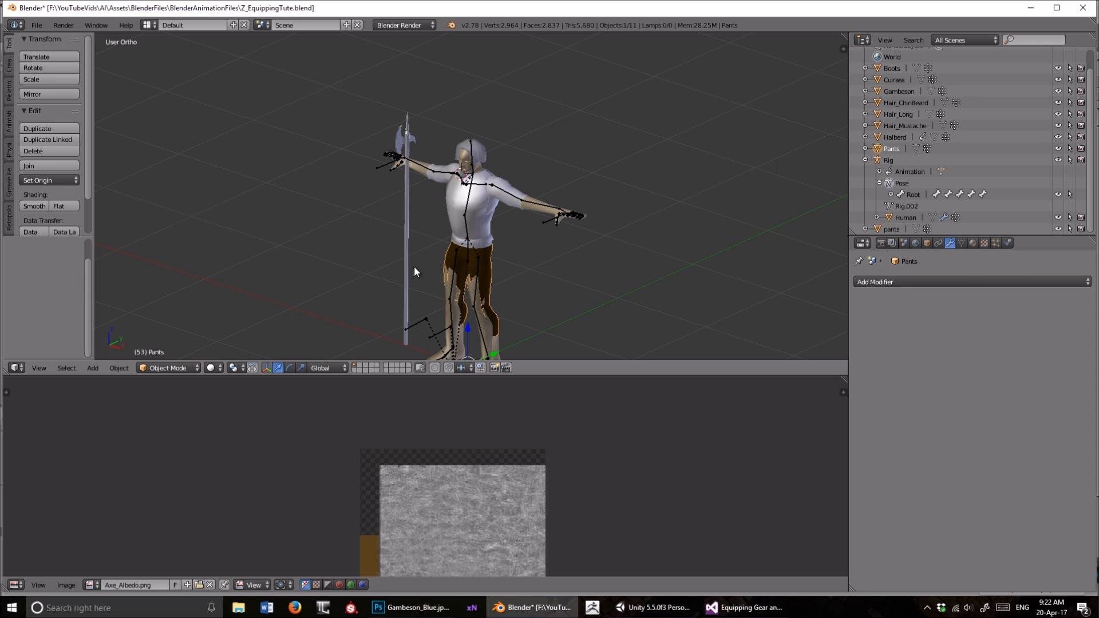
- Switch to Visual Studio to review the ItemDatabase entries and the EquipItem call in ChangeGear, and return to Unity's Resources folder
{"action": "left_click", "coordinate": [653, 607]}
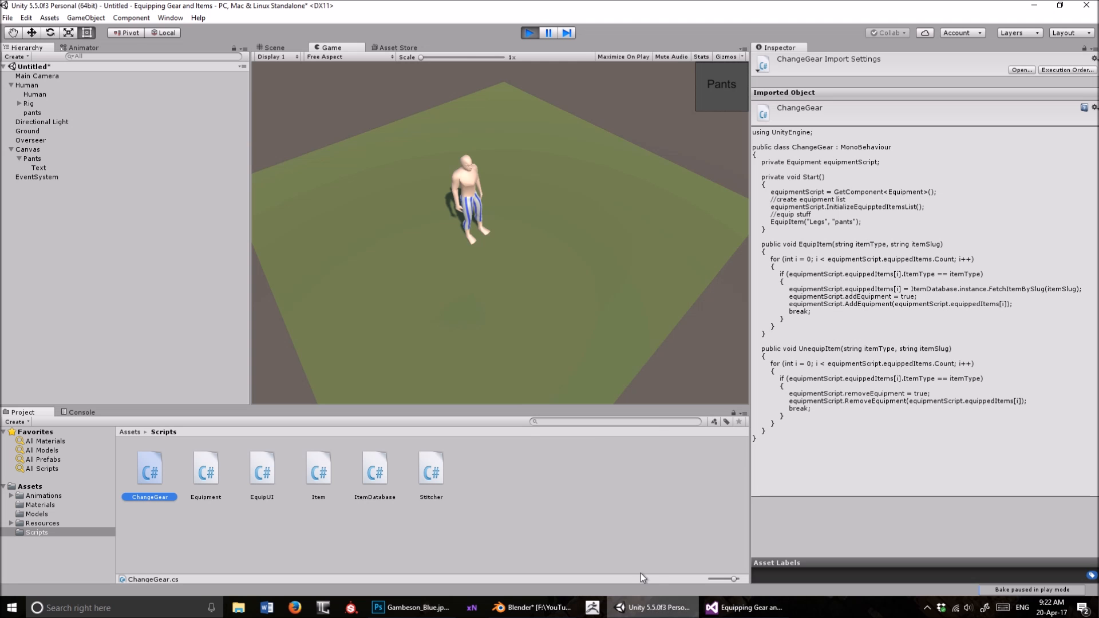
{"action": "left_click", "coordinate": [744, 608]}
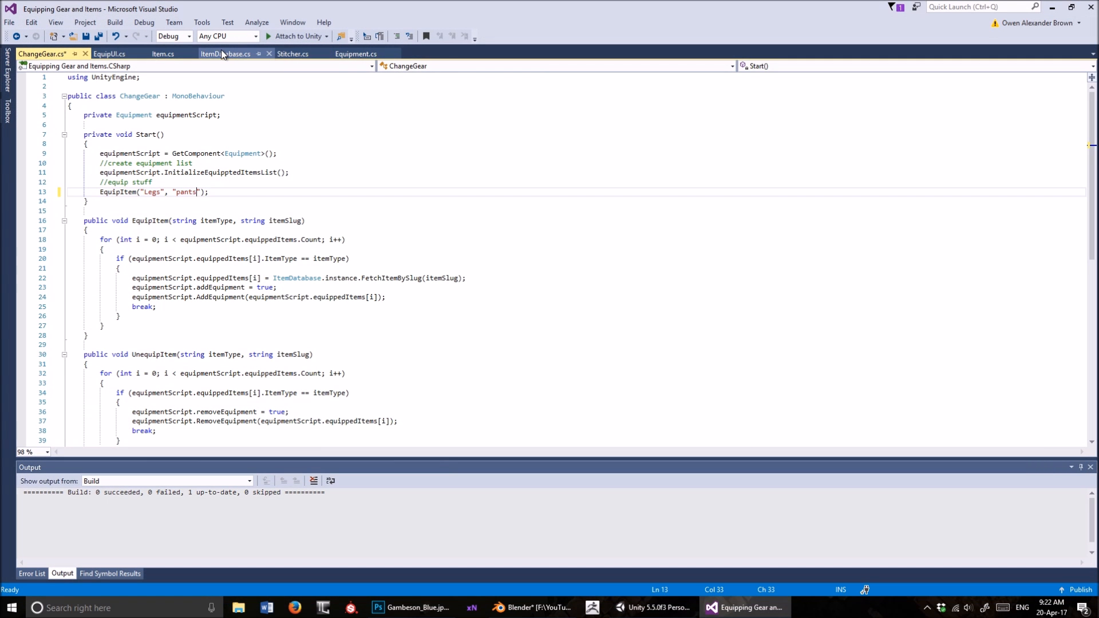
{"action": "left_click", "coordinate": [223, 54]}
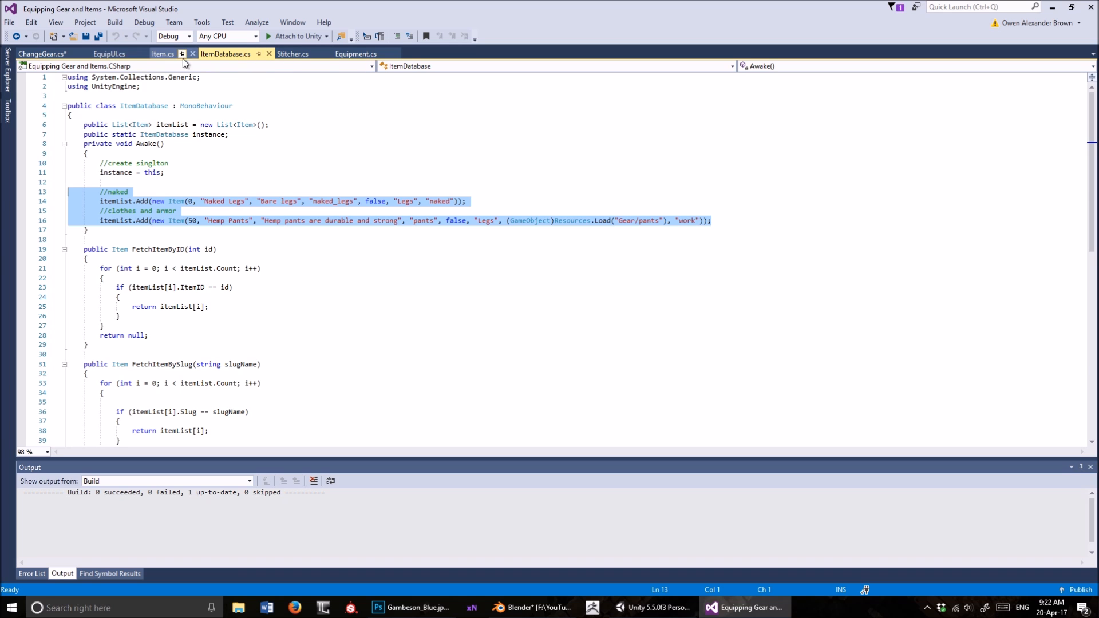
{"action": "left_click", "coordinate": [44, 53]}
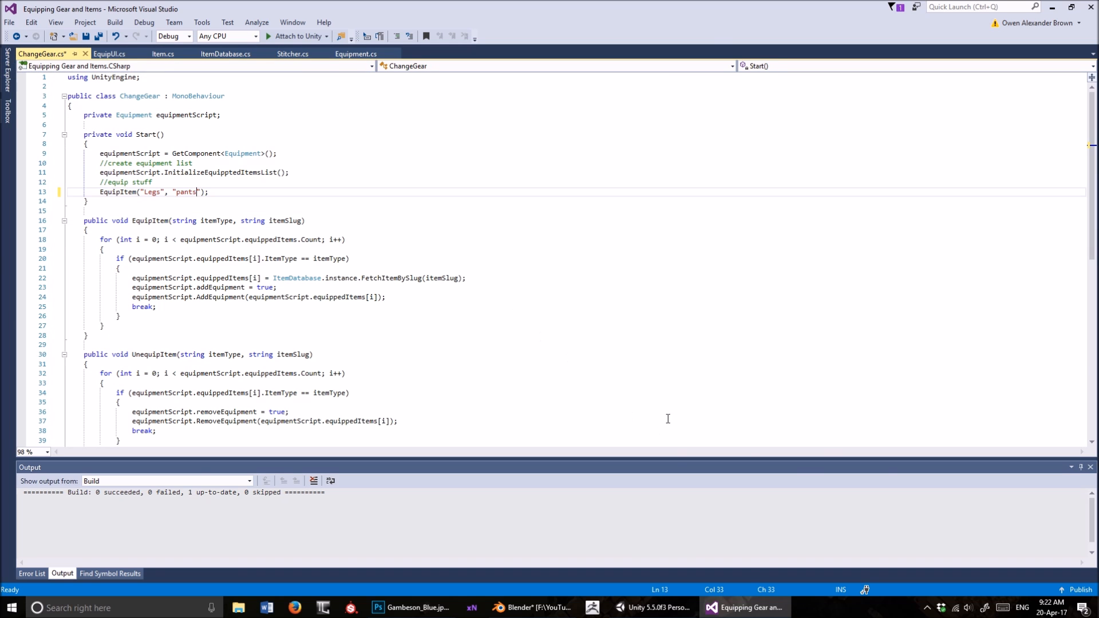
{"action": "left_click", "coordinate": [653, 607]}
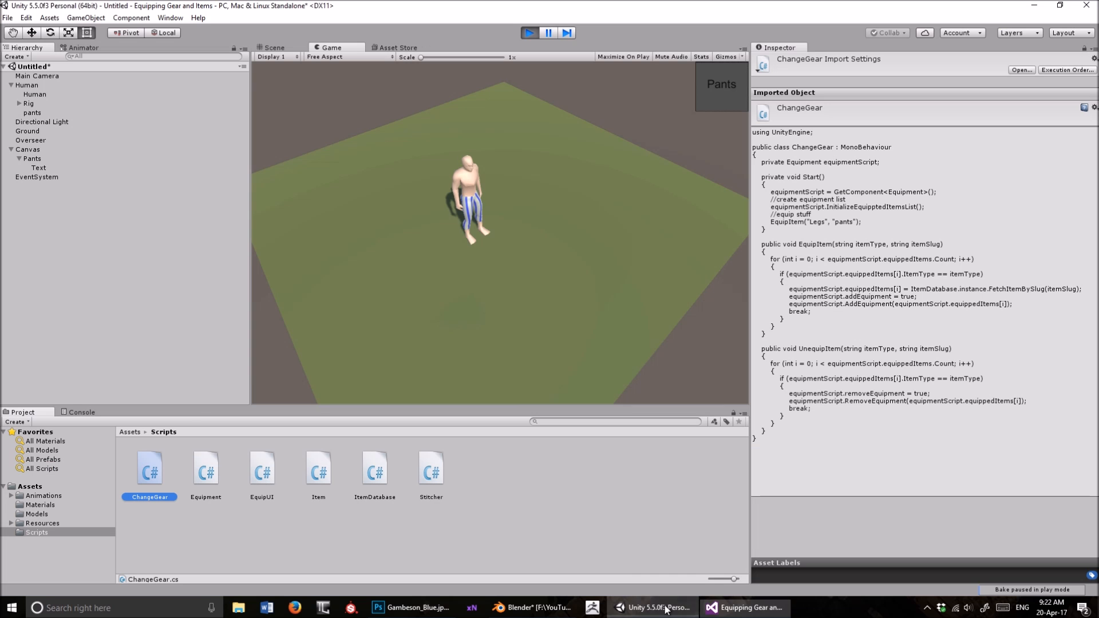
{"action": "left_click", "coordinate": [33, 523]}
- Switch to Blender and examine the rigged character, its worn gear and the halberd on the ground from all sides
{"action": "left_click", "coordinate": [531, 607]}
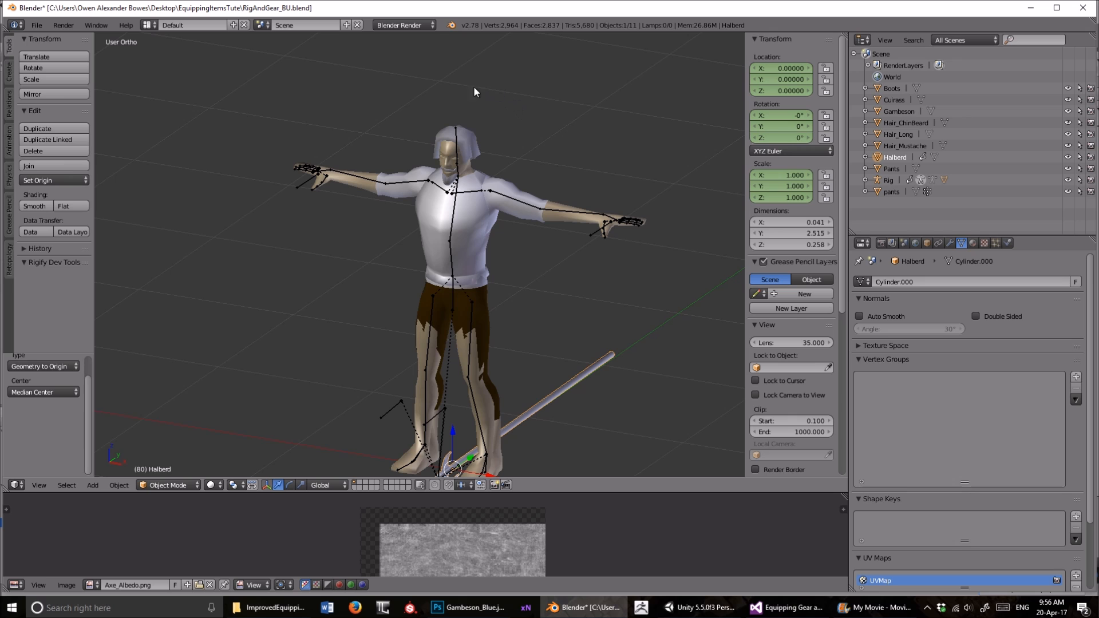
{"action": "middle_click_drag", "start_coordinate": [406, 85], "coordinate": [381, 117]}
{"action": "middle_click_drag", "start_coordinate": [554, 169], "coordinate": [649, 184]}
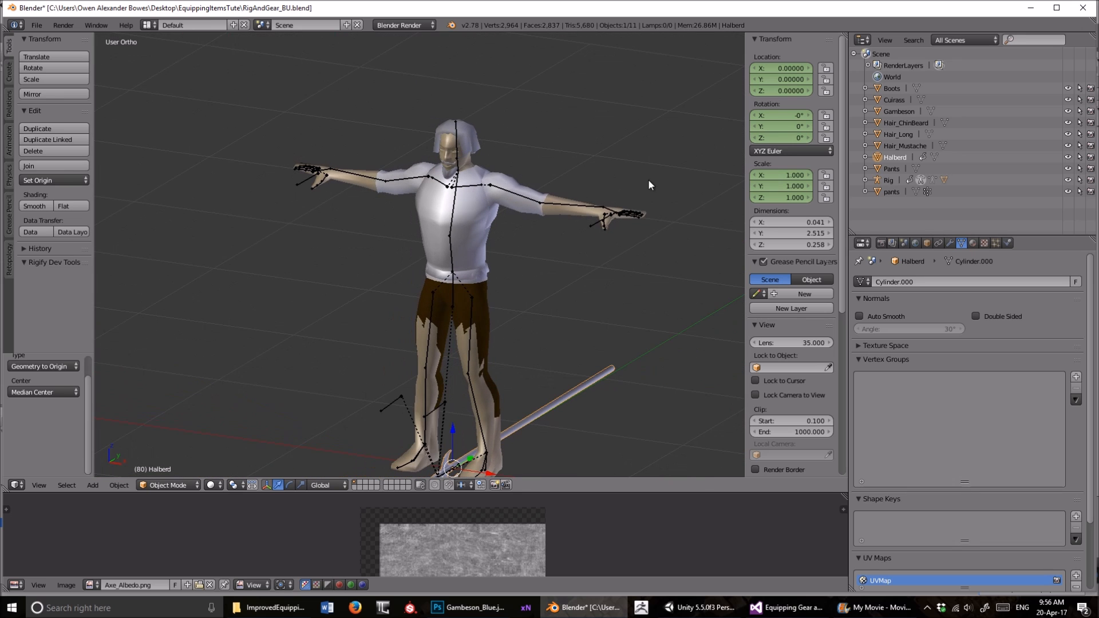
{"action": "middle_click_drag", "start_coordinate": [621, 142], "coordinate": [299, 309]}
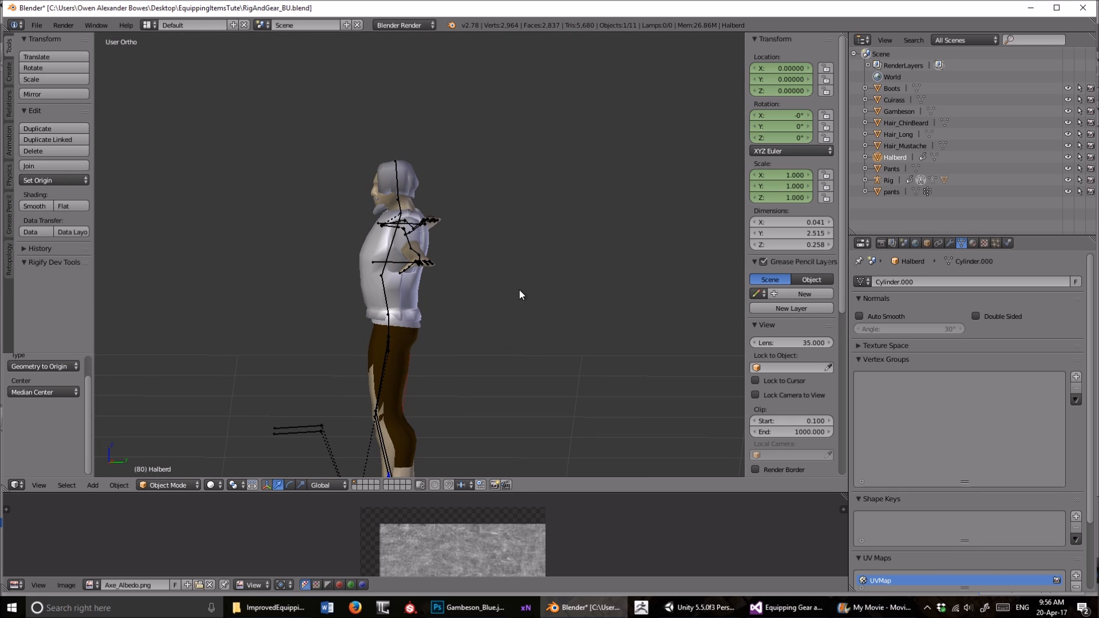
{"action": "scroll", "coordinate": [531, 233], "scroll_direction": "down", "scroll_amount": 3}
{"action": "middle_click_drag", "start_coordinate": [503, 239], "coordinate": [579, 300]}
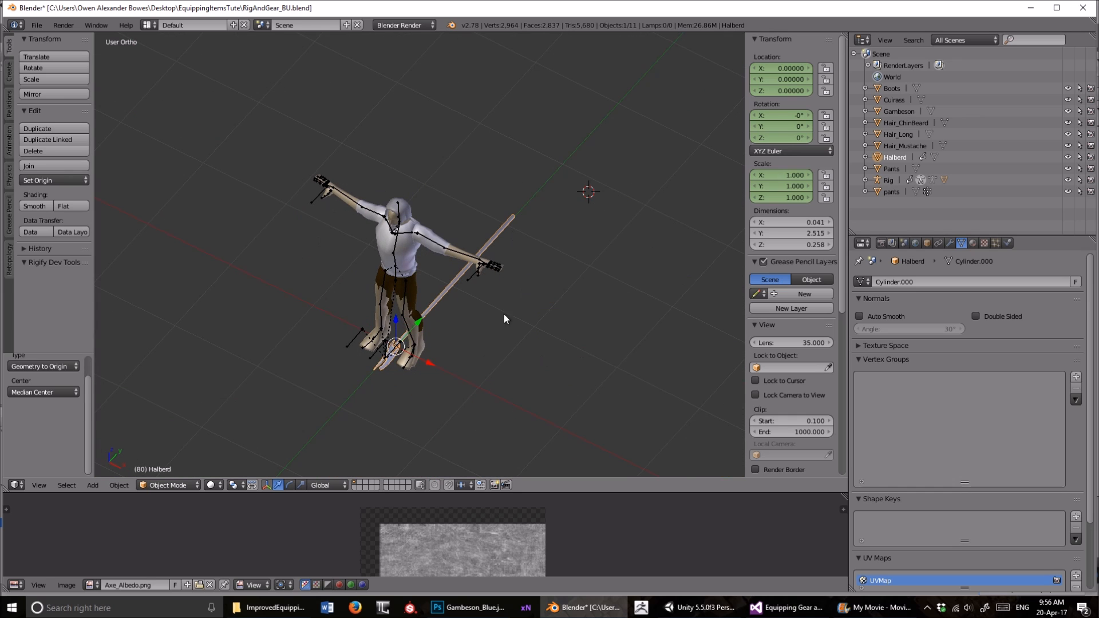
{"action": "scroll", "coordinate": [576, 258], "scroll_direction": "up", "scroll_amount": 5}
{"action": "middle_click_drag", "start_coordinate": [625, 164], "coordinate": [569, 184], "text": "shift"}
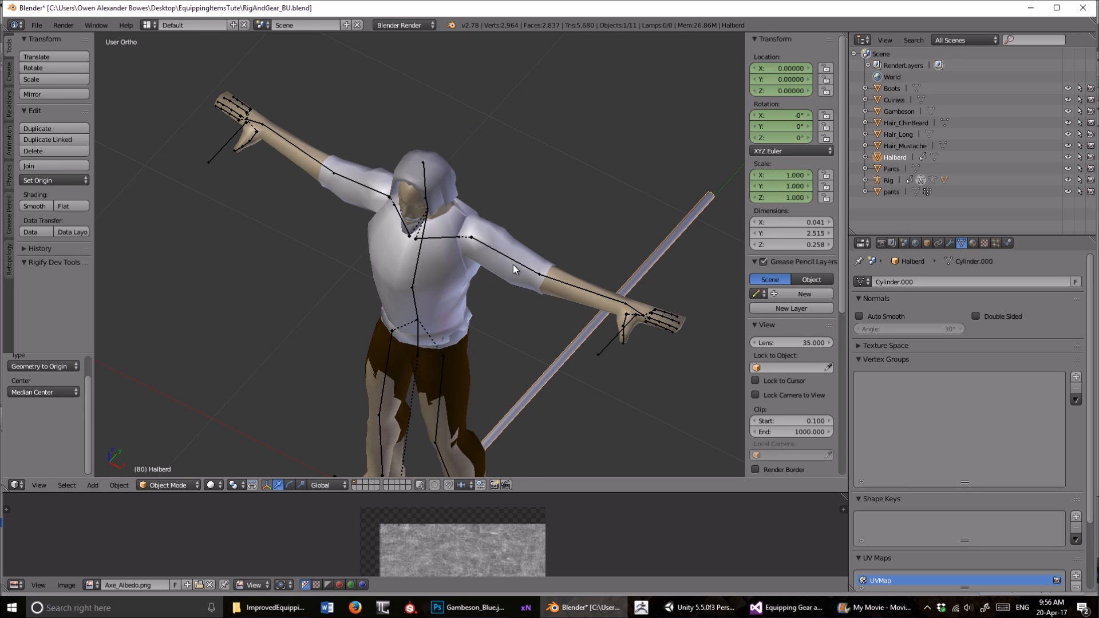
{"action": "middle_click_drag", "start_coordinate": [482, 273], "coordinate": [440, 260]}
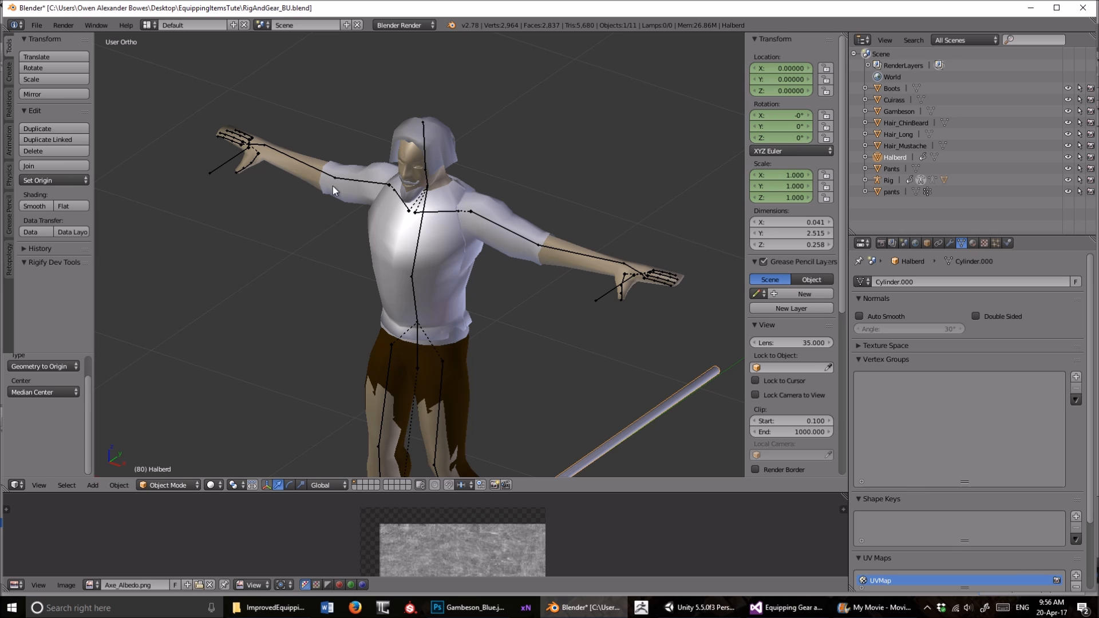
{"action": "scroll", "coordinate": [350, 386], "scroll_direction": "down", "scroll_amount": 3}
{"action": "middle_click_drag", "start_coordinate": [534, 328], "coordinate": [564, 255], "text": "shift"}
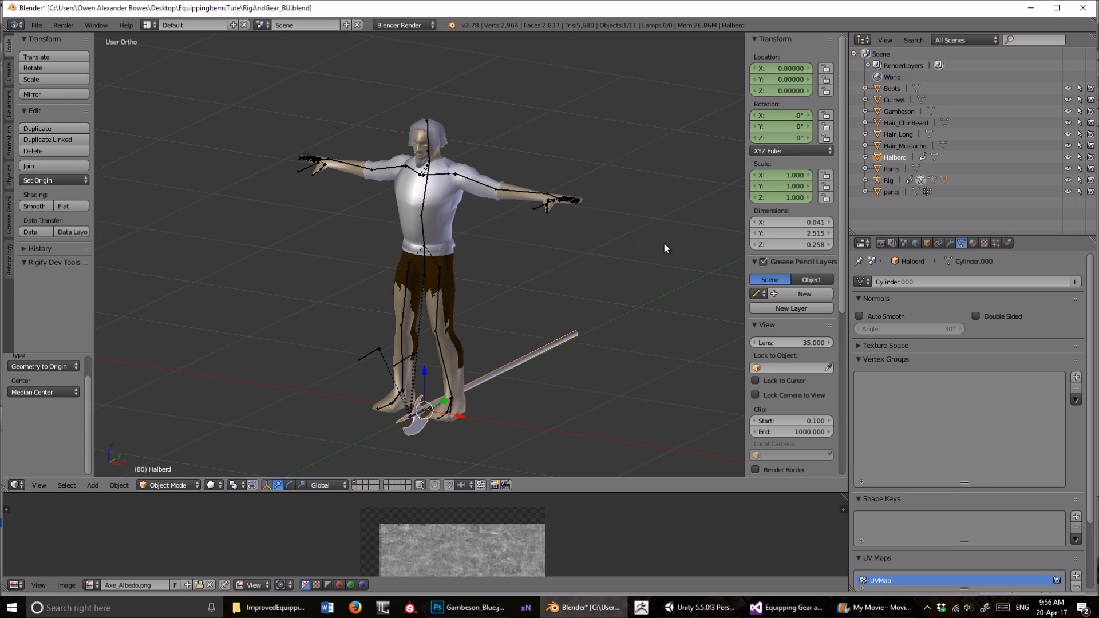
{"action": "middle_click_drag", "start_coordinate": [499, 223], "coordinate": [440, 306]}
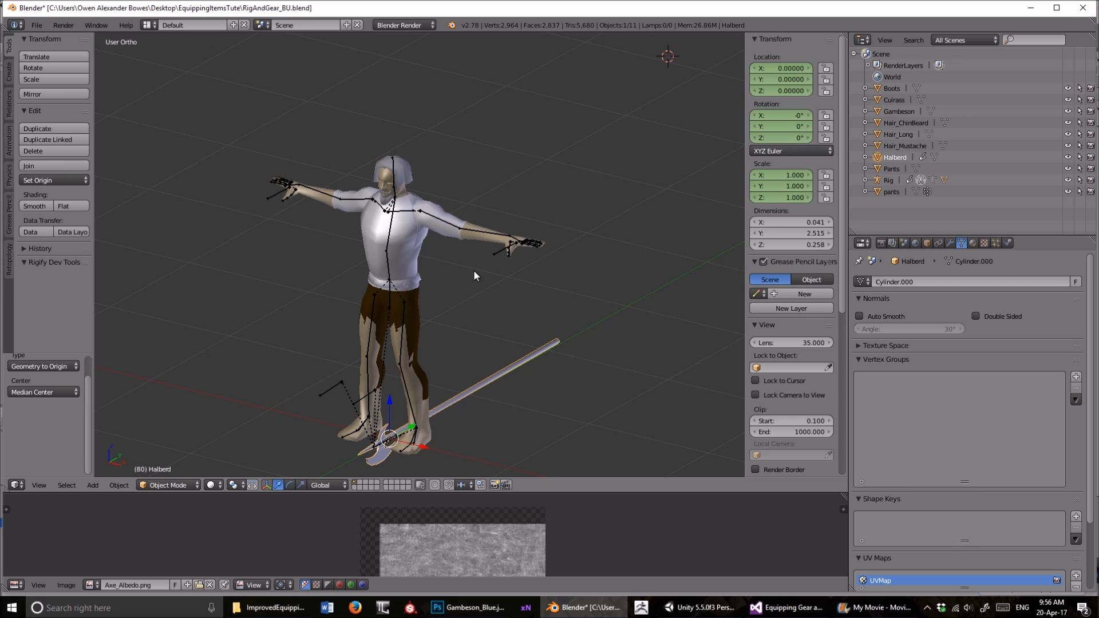
- Select the Hair_Long object on the character's head
{"action": "scroll", "coordinate": [473, 270], "scroll_direction": "up", "scroll_amount": 4}
{"action": "middle_click_drag", "start_coordinate": [517, 190], "coordinate": [530, 146], "text": "shift"}
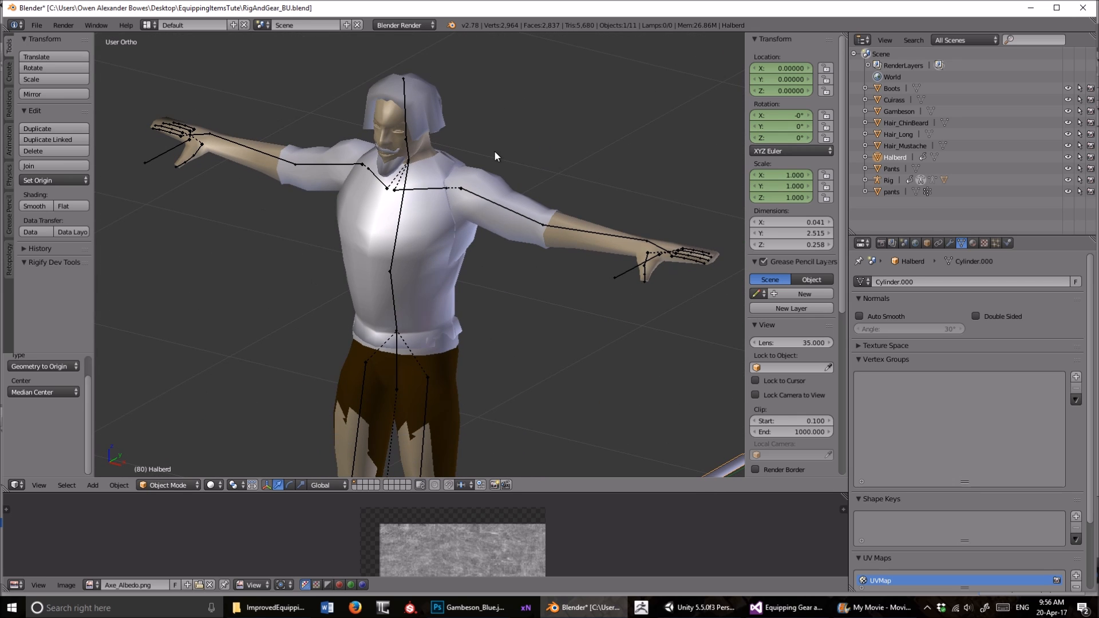
{"action": "middle_click_drag", "start_coordinate": [493, 282], "coordinate": [481, 133]}
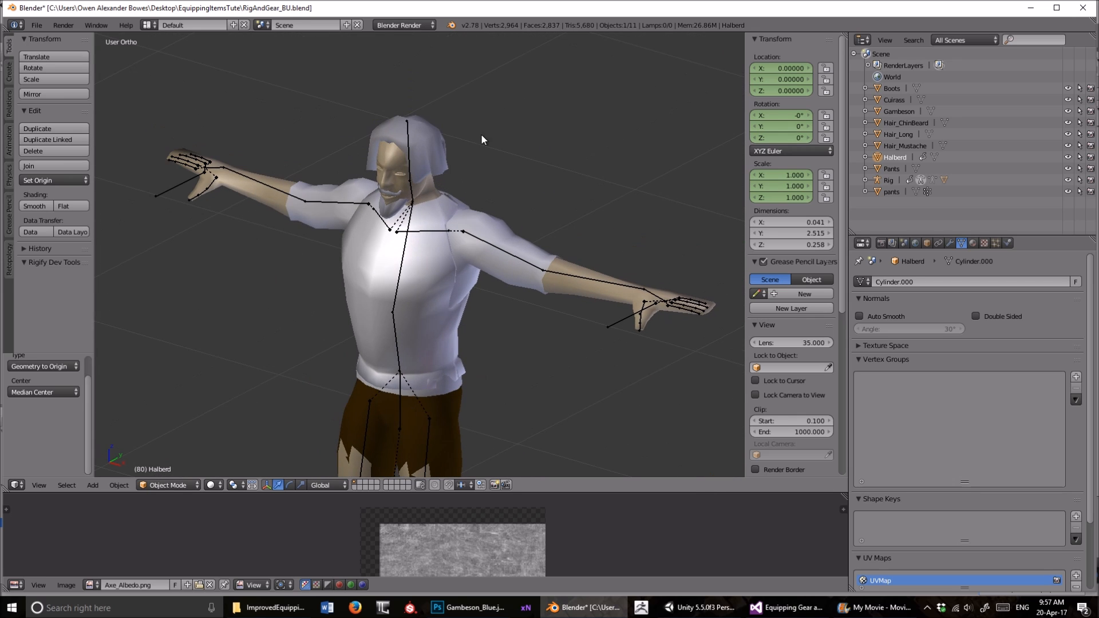
{"action": "right_click", "coordinate": [435, 139]}
{"action": "right_click", "coordinate": [435, 139]}
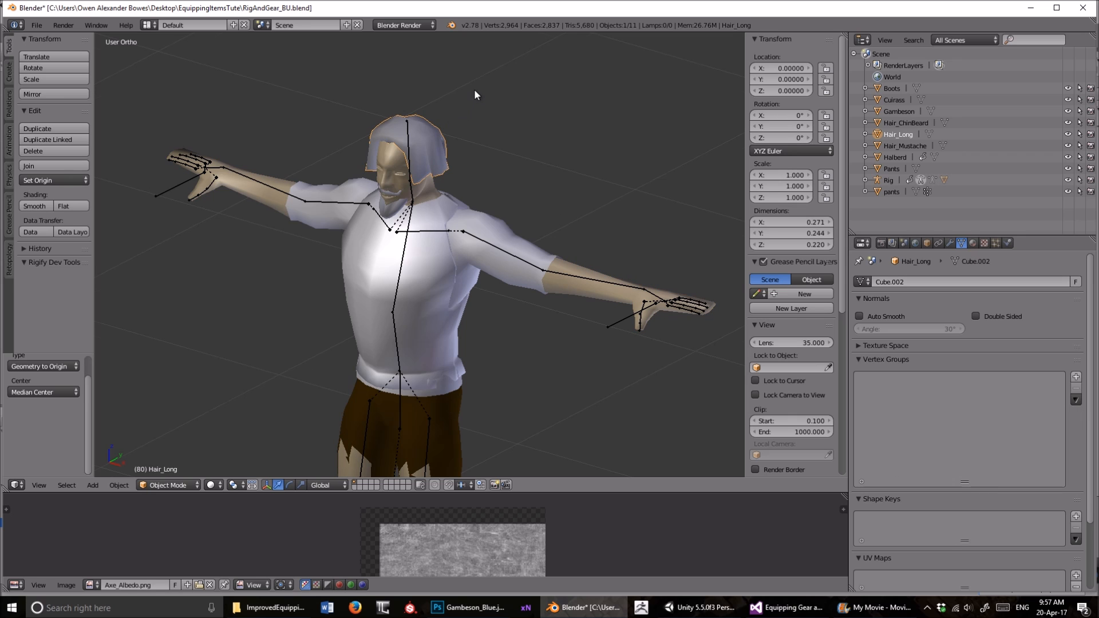
- Add the rig to the Hair_Long selection and return the rig from Pose Mode to Object Mode
{"action": "middle_click_drag", "start_coordinate": [474, 95], "coordinate": [473, 132], "text": "shift"}
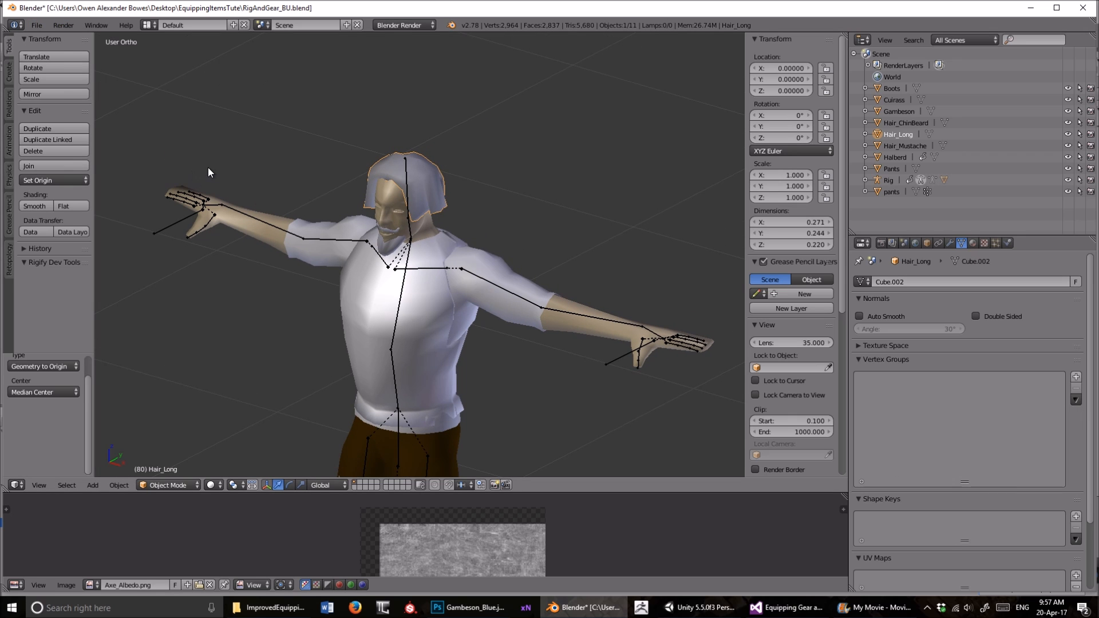
{"action": "middle_click_drag", "start_coordinate": [457, 197], "coordinate": [373, 252]}
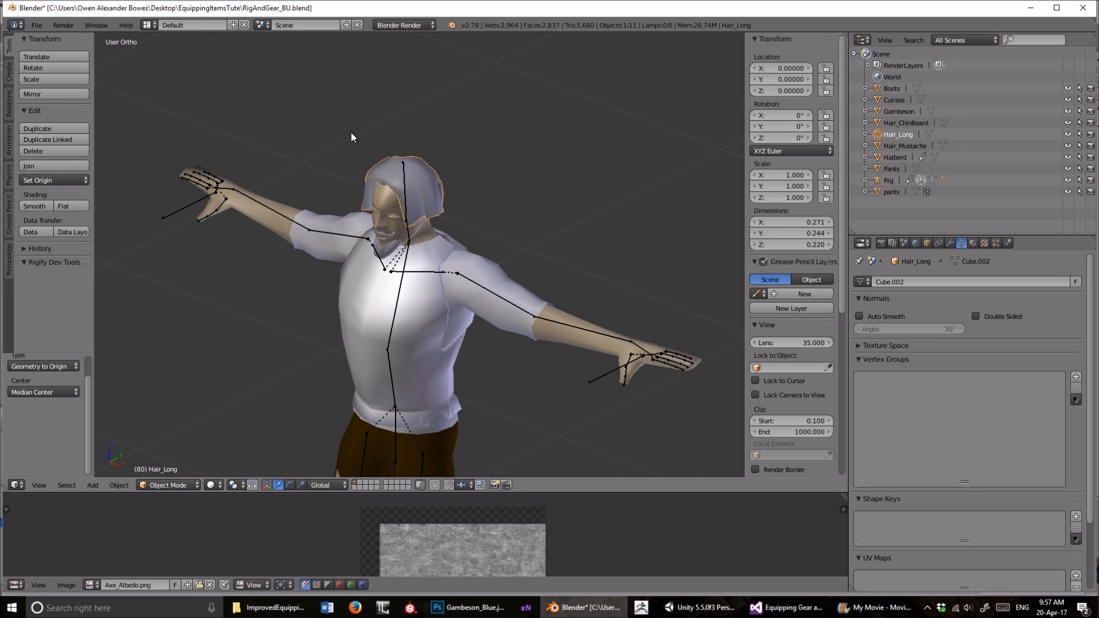
{"action": "middle_click_drag", "start_coordinate": [524, 182], "coordinate": [570, 148]}
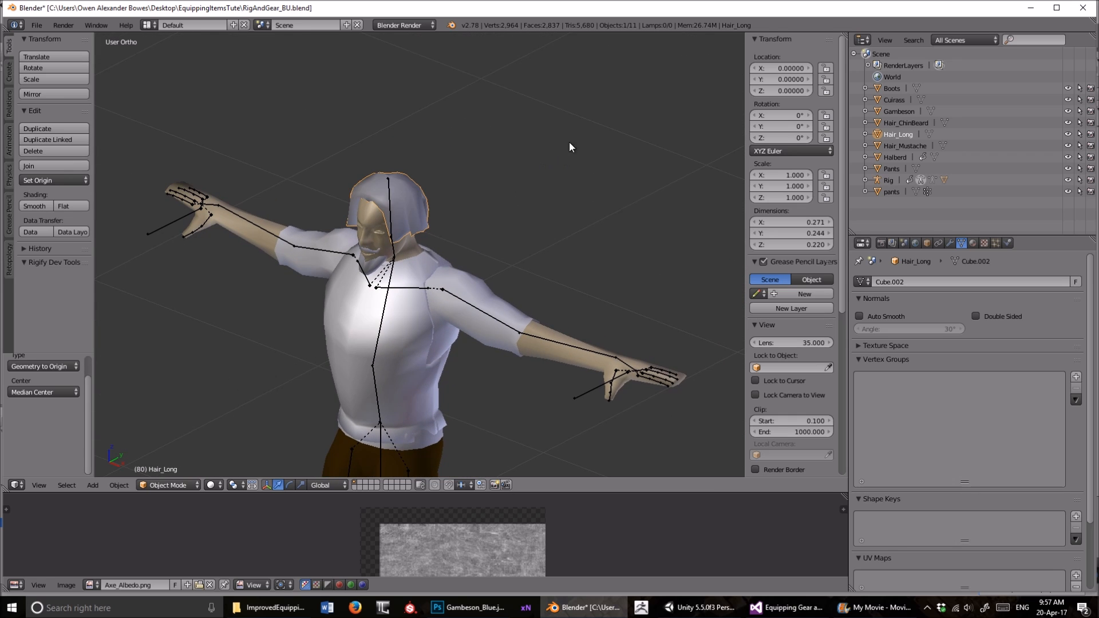
{"action": "middle_click_drag", "start_coordinate": [429, 158], "coordinate": [524, 154]}
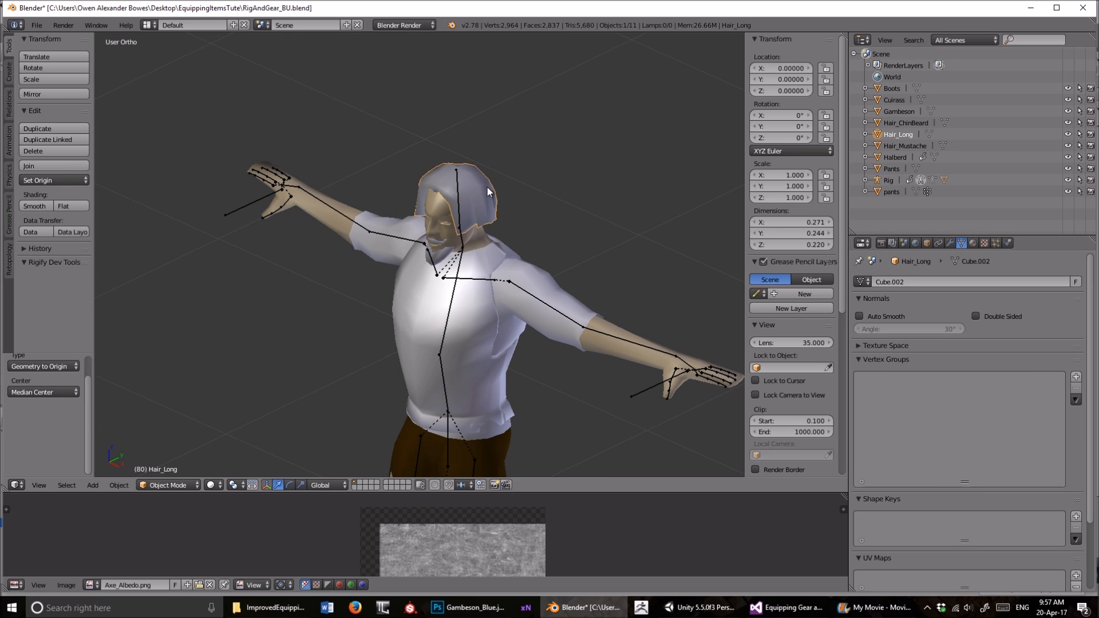
{"action": "right_click", "coordinate": [239, 210]}
{"action": "key", "text": "ctrl+Tab"}
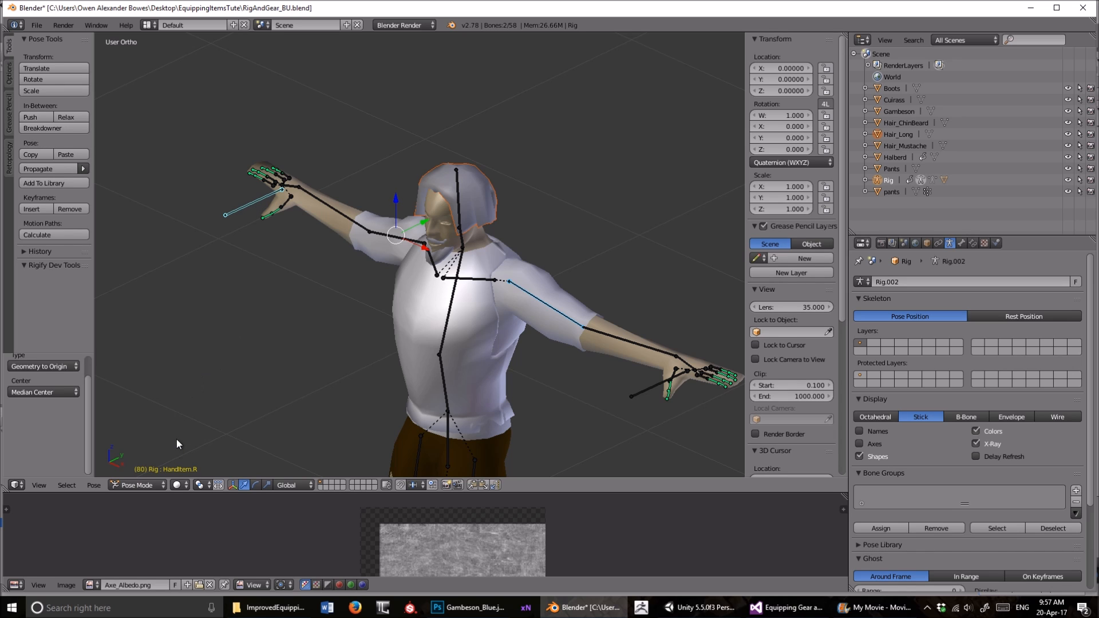
{"action": "left_click", "coordinate": [143, 485]}
{"action": "left_click", "coordinate": [143, 471]}
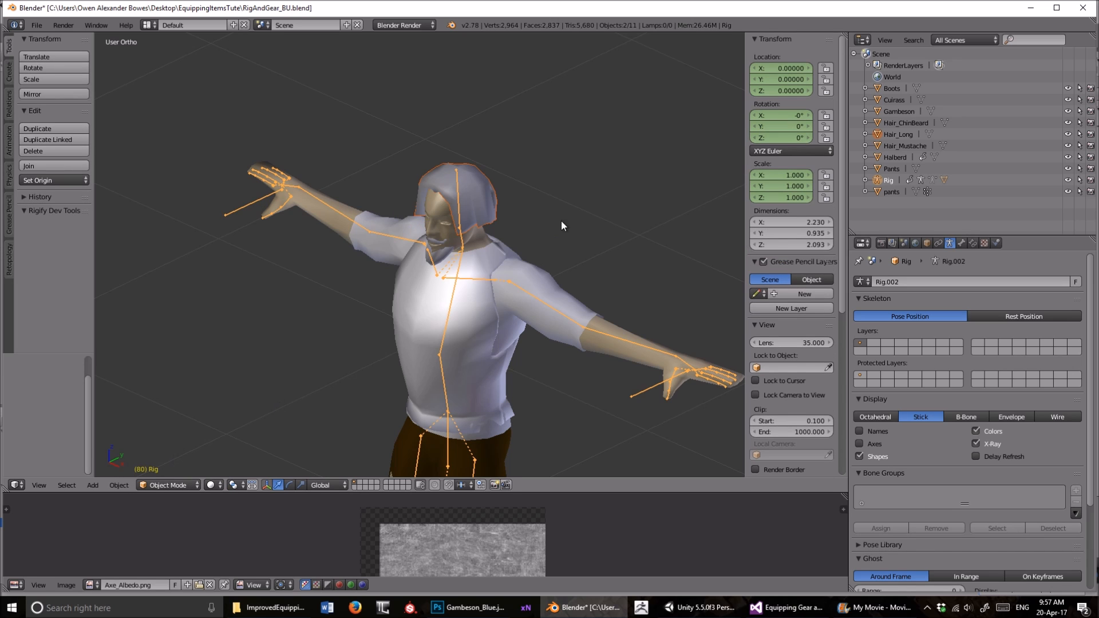
- Parent Hair_Long to the rig using Armature Deform With Empty Groups
{"action": "right_click", "coordinate": [483, 191]}
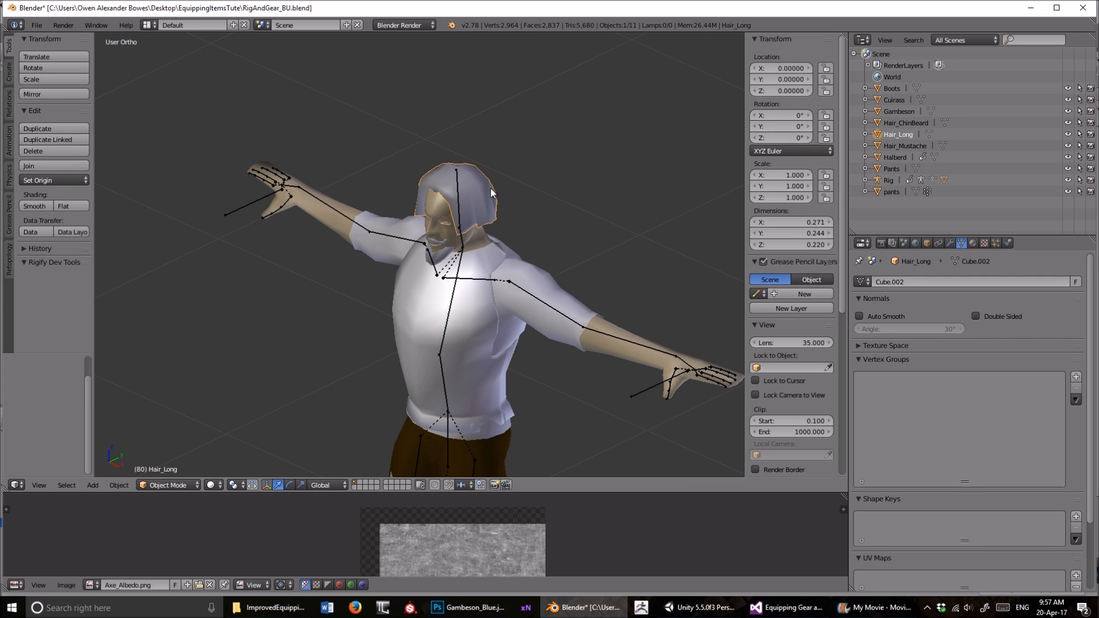
{"action": "right_click", "coordinate": [243, 209], "text": "shift"}
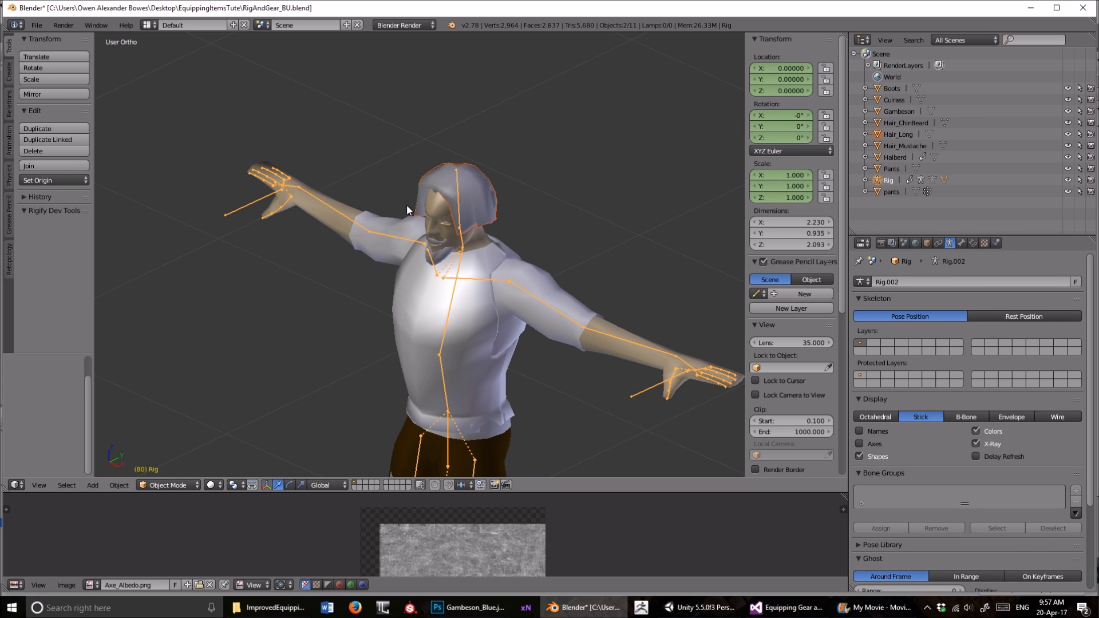
{"action": "key", "text": "ctrl+p"}
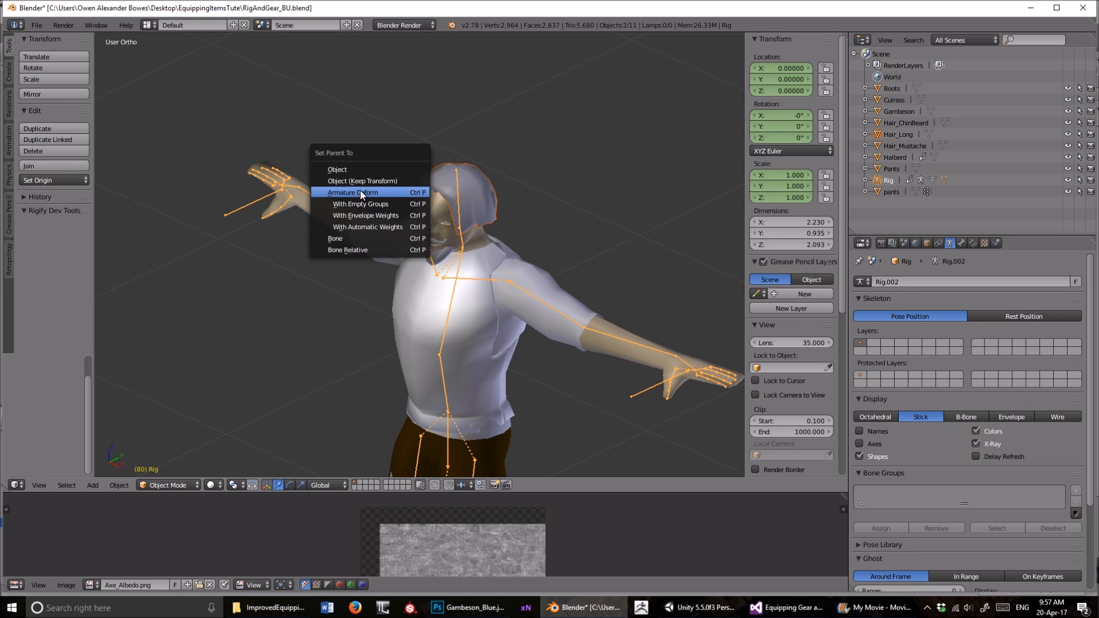
{"action": "left_click", "coordinate": [367, 204]}
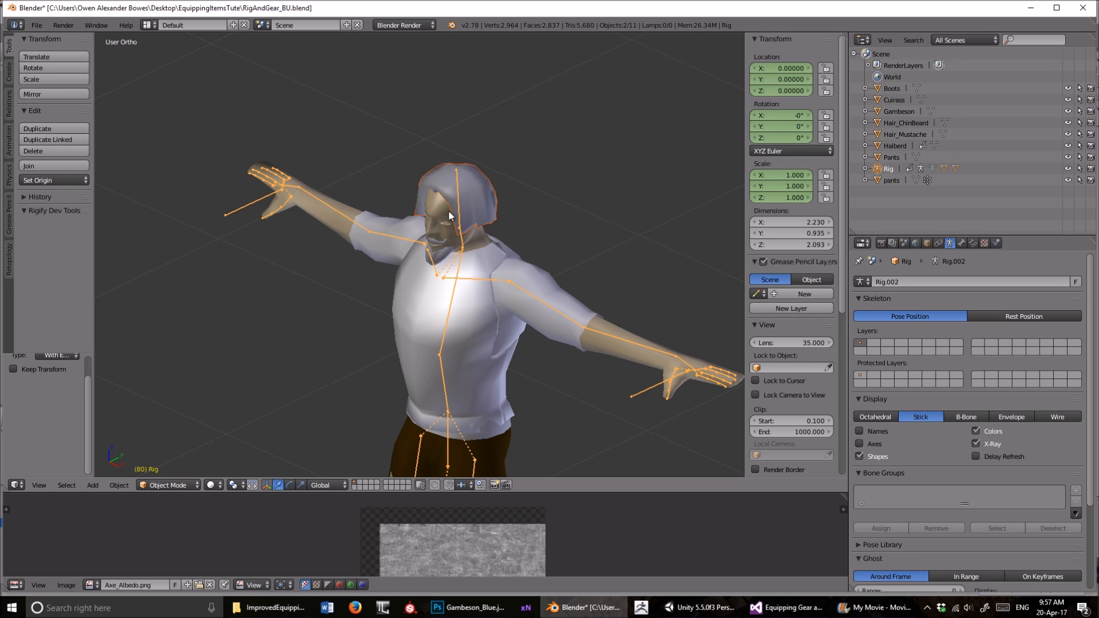
- Check Hair_Long under the Rig in the scene hierarchy and compare its vertex groups with those of the Human mesh
{"action": "left_click", "coordinate": [866, 168]}
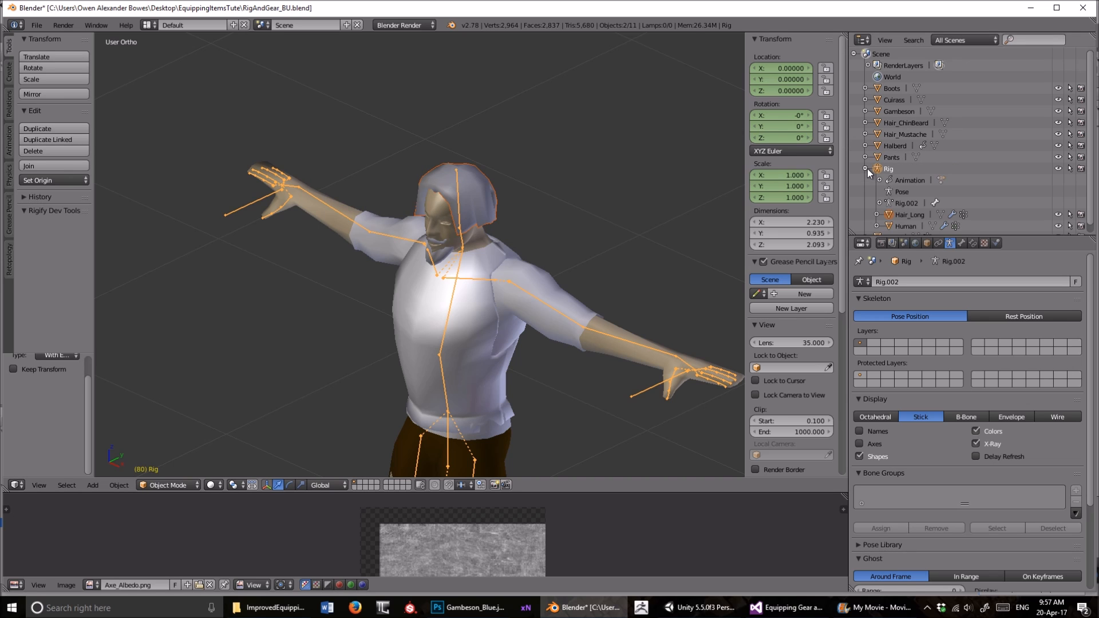
{"action": "scroll", "coordinate": [895, 220], "scroll_direction": "down", "scroll_amount": 1}
{"action": "scroll", "coordinate": [576, 198], "scroll_direction": "up", "scroll_amount": 5}
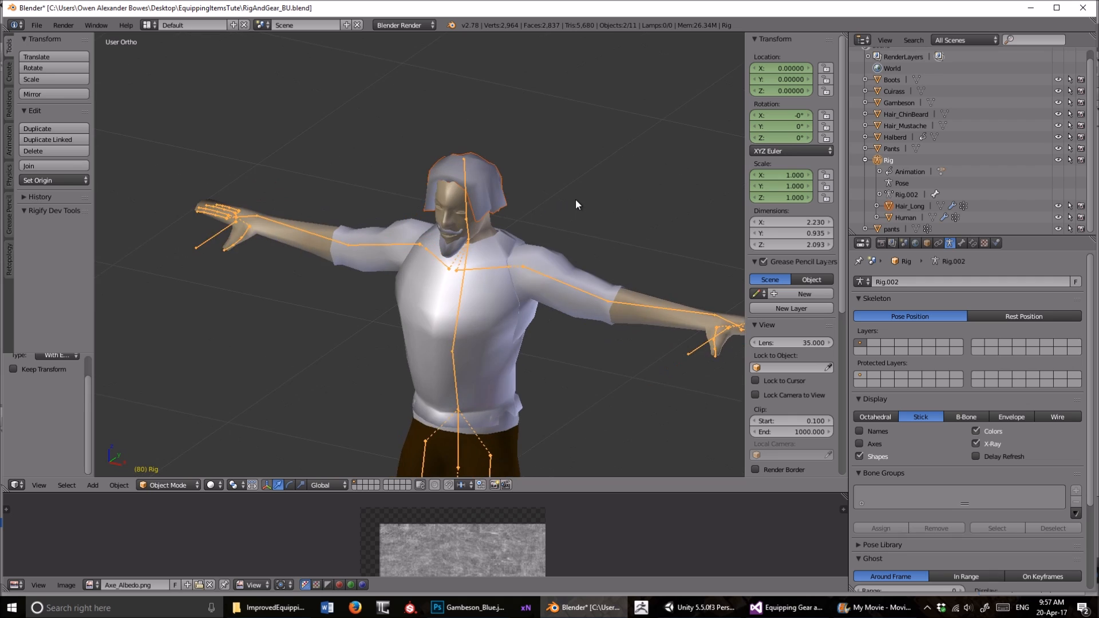
{"action": "middle_click_drag", "start_coordinate": [617, 163], "coordinate": [584, 181], "text": "shift"}
{"action": "right_click", "coordinate": [478, 152]}
{"action": "right_click", "coordinate": [479, 151]}
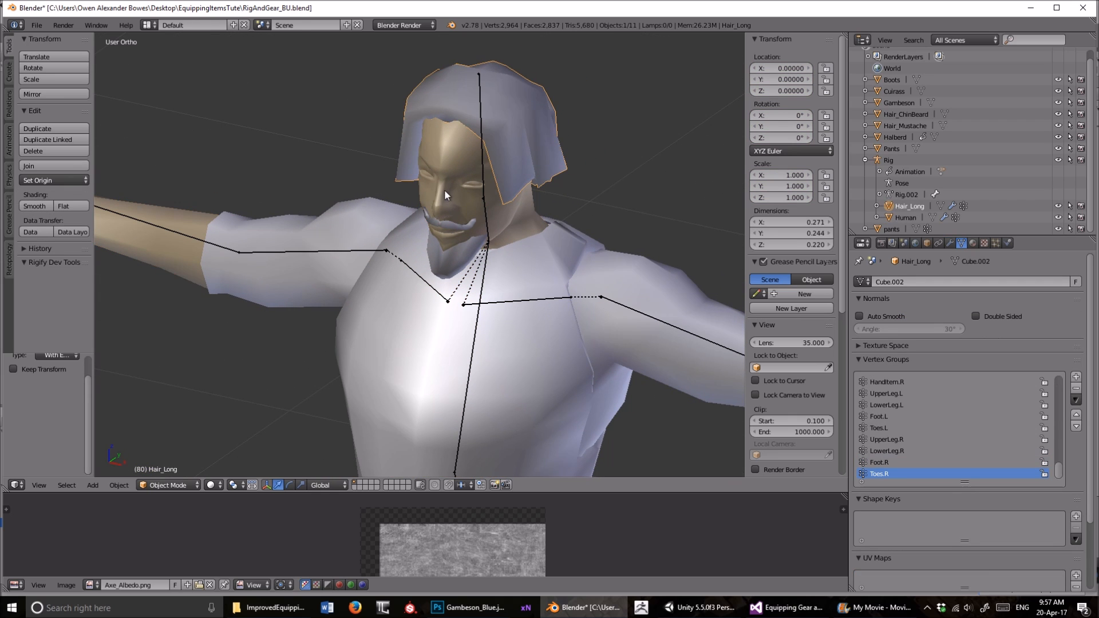
{"action": "right_click", "coordinate": [480, 89]}
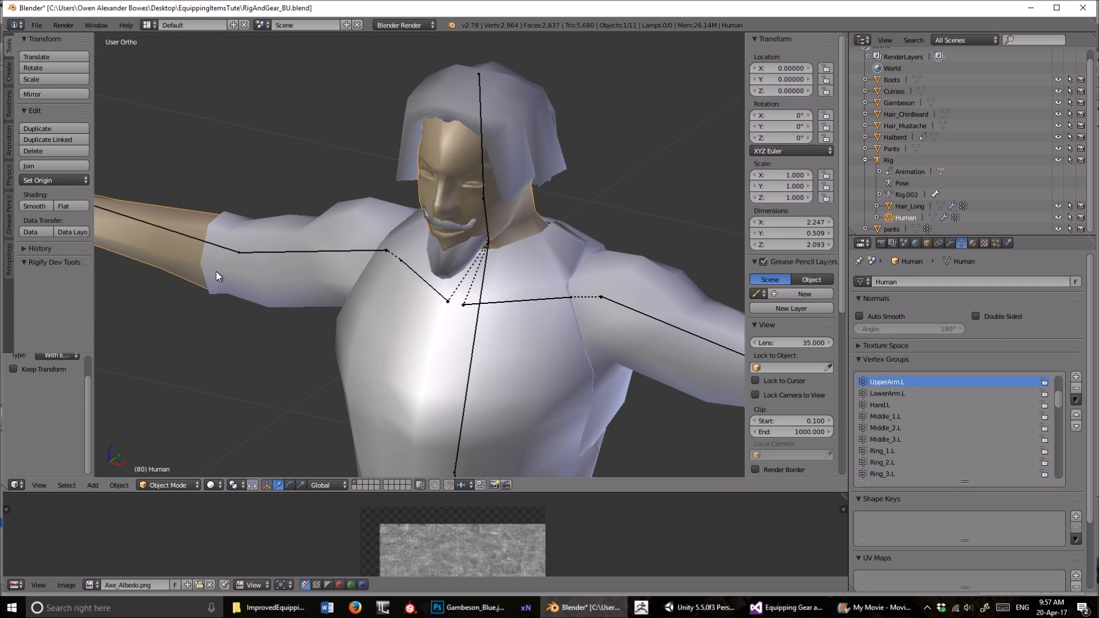
- Select the rig and put it in Pose Mode
{"action": "middle_click_drag", "start_coordinate": [289, 253], "coordinate": [405, 284], "text": "shift"}
{"action": "scroll", "coordinate": [395, 279], "scroll_direction": "down", "scroll_amount": 3}
{"action": "right_click", "coordinate": [240, 275]}
{"action": "left_click", "coordinate": [153, 485]}
{"action": "left_click", "coordinate": [170, 447]}
{"action": "middle_click_drag", "start_coordinate": [586, 266], "coordinate": [517, 278], "text": "shift"}
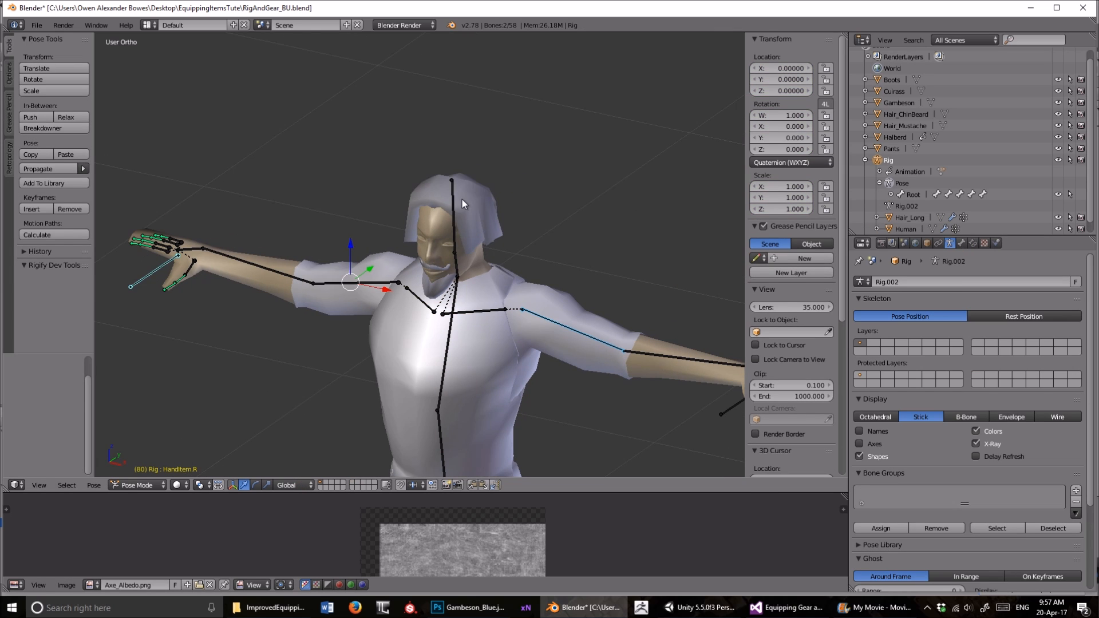
- Select the Head bone, test-rotate it to check how the hair follows, and cancel the rotation
{"action": "right_click", "coordinate": [458, 195]}
{"action": "scroll", "coordinate": [548, 225], "scroll_direction": "up", "scroll_amount": 2}
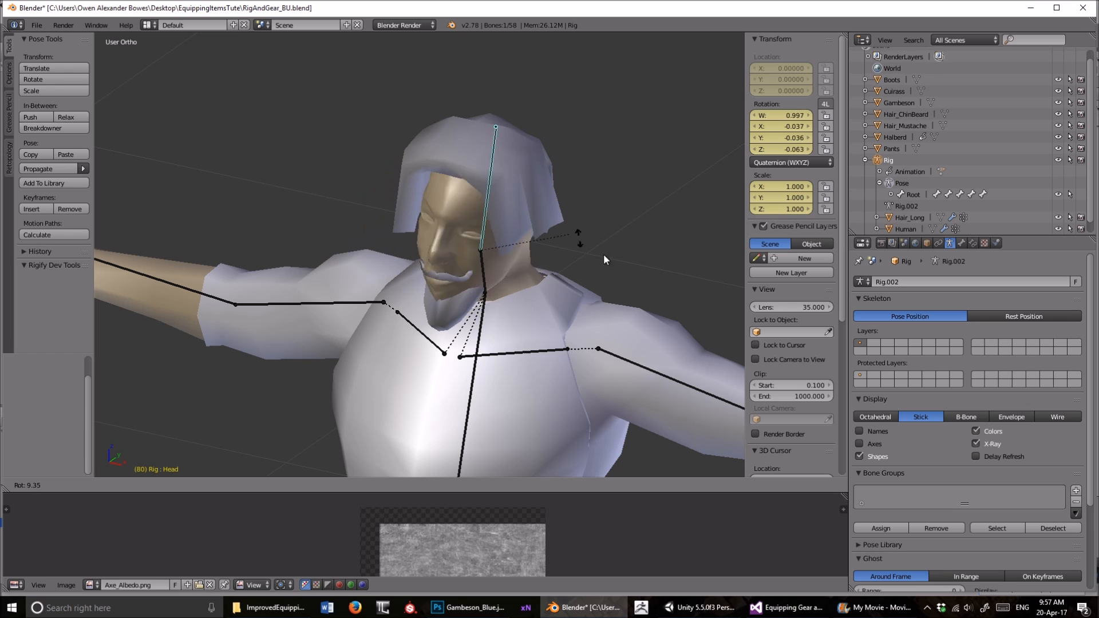
{"action": "right_click", "coordinate": [554, 315]}
{"action": "scroll", "coordinate": [549, 243], "scroll_direction": "down", "scroll_amount": 4}
- Try to parent Hair_Long to the rig With Automatic Weights
{"action": "right_click", "coordinate": [475, 199]}
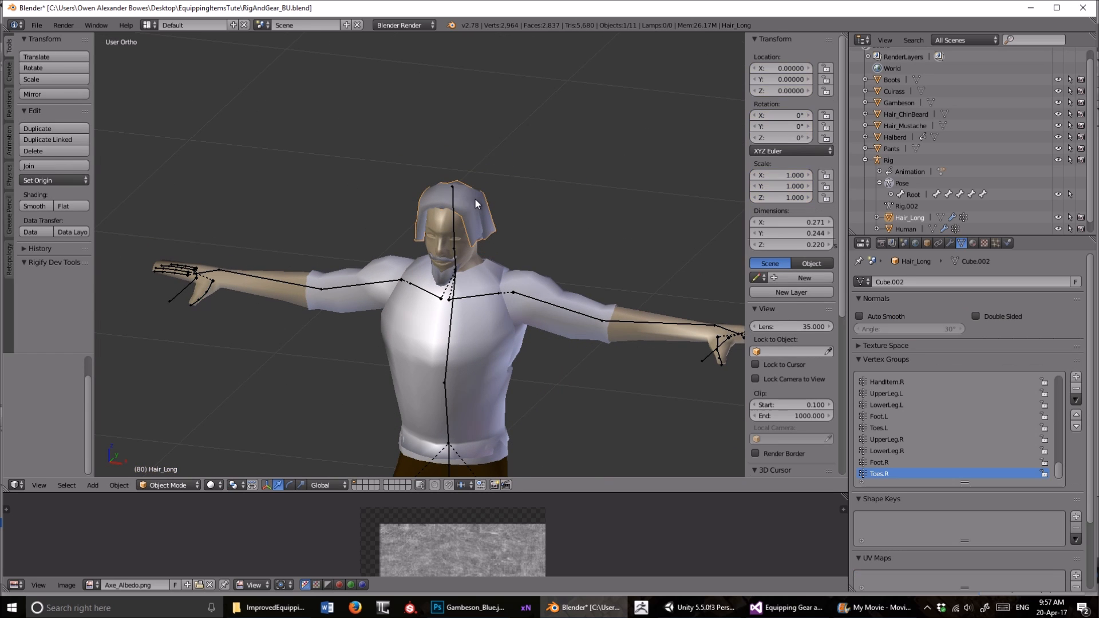
{"action": "right_click", "coordinate": [452, 195]}
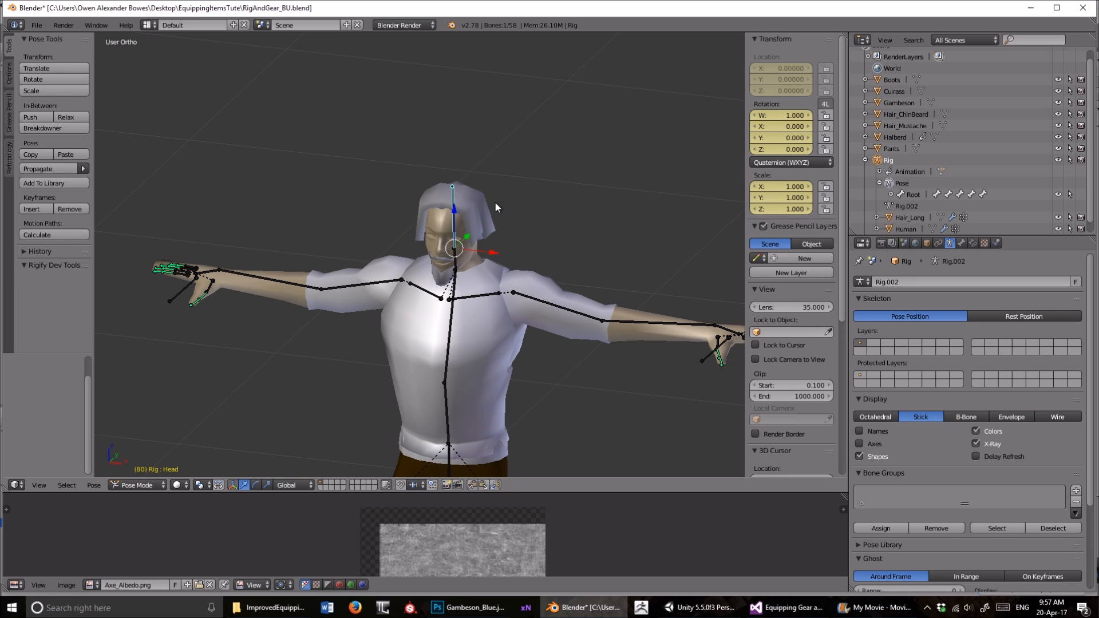
{"action": "right_click", "coordinate": [478, 200], "text": "shift"}
{"action": "right_click", "coordinate": [179, 295], "text": "shift"}
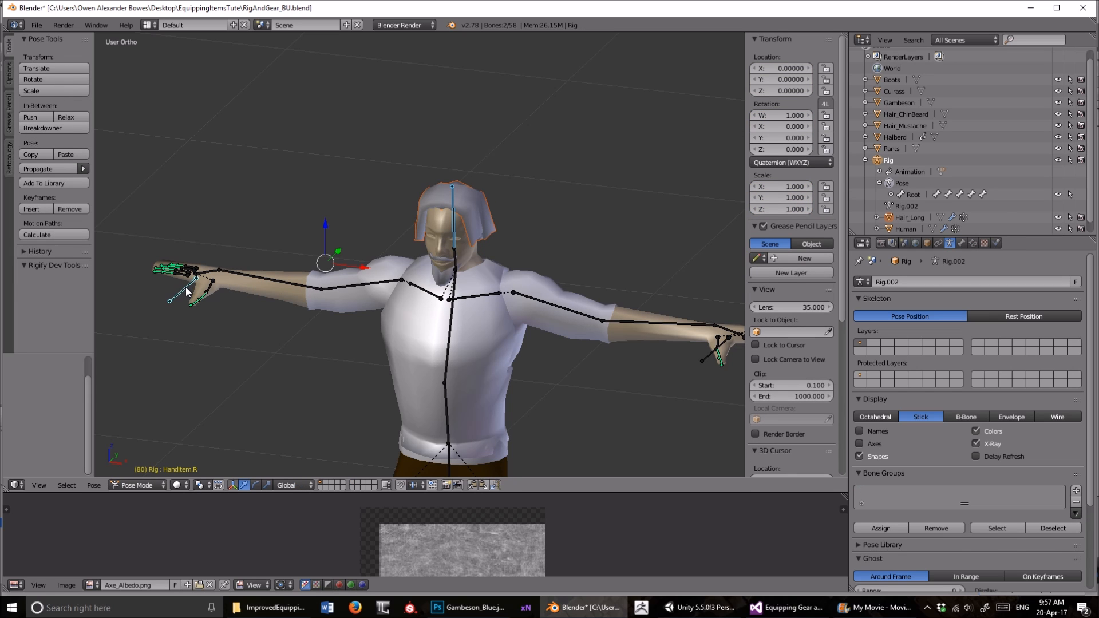
{"action": "key", "text": "ctrl+p"}
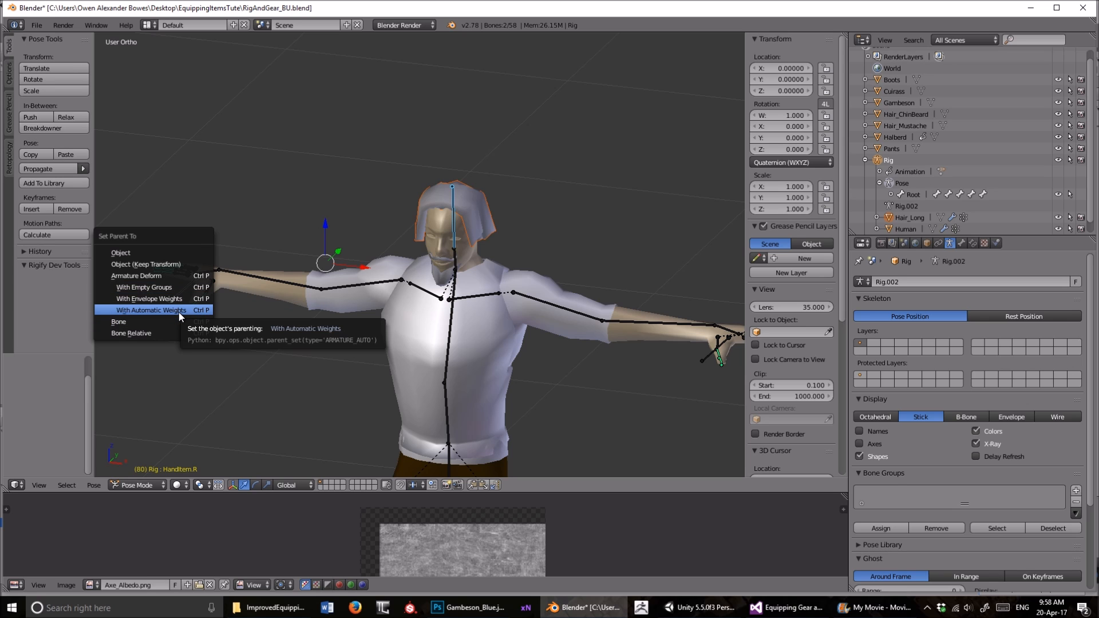
{"action": "left_click", "coordinate": [179, 312]}
- Select the Gambeson and examine its sleeves and shoulders against the arm bones
{"action": "middle_click_drag", "start_coordinate": [330, 174], "coordinate": [370, 190]}
{"action": "right_click", "coordinate": [383, 266]}
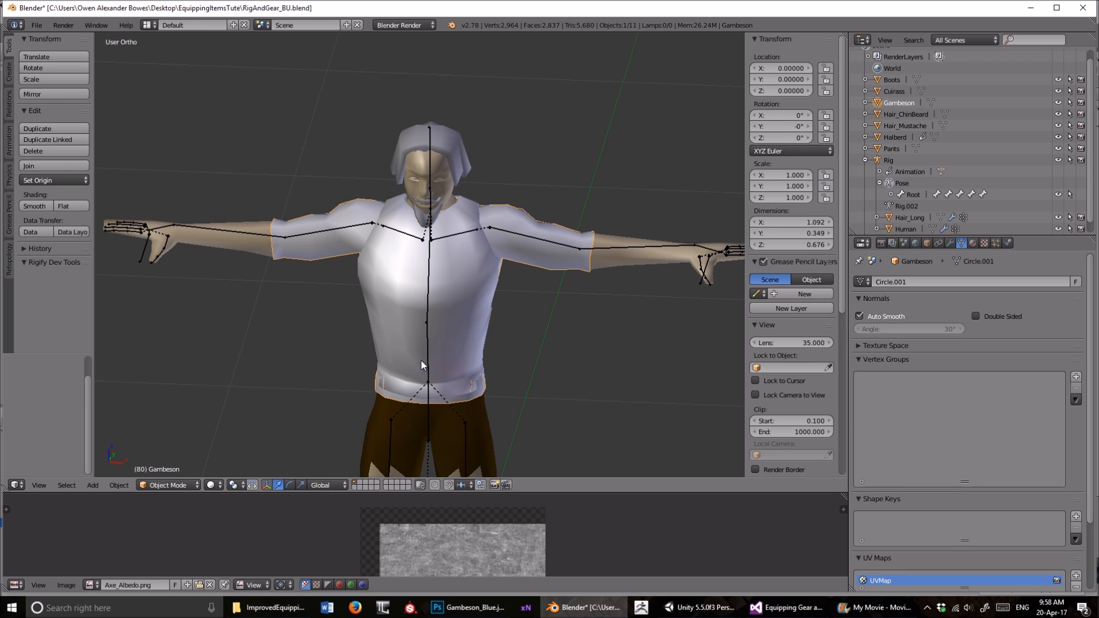
{"action": "middle_click_drag", "start_coordinate": [546, 324], "coordinate": [514, 329], "text": "shift"}
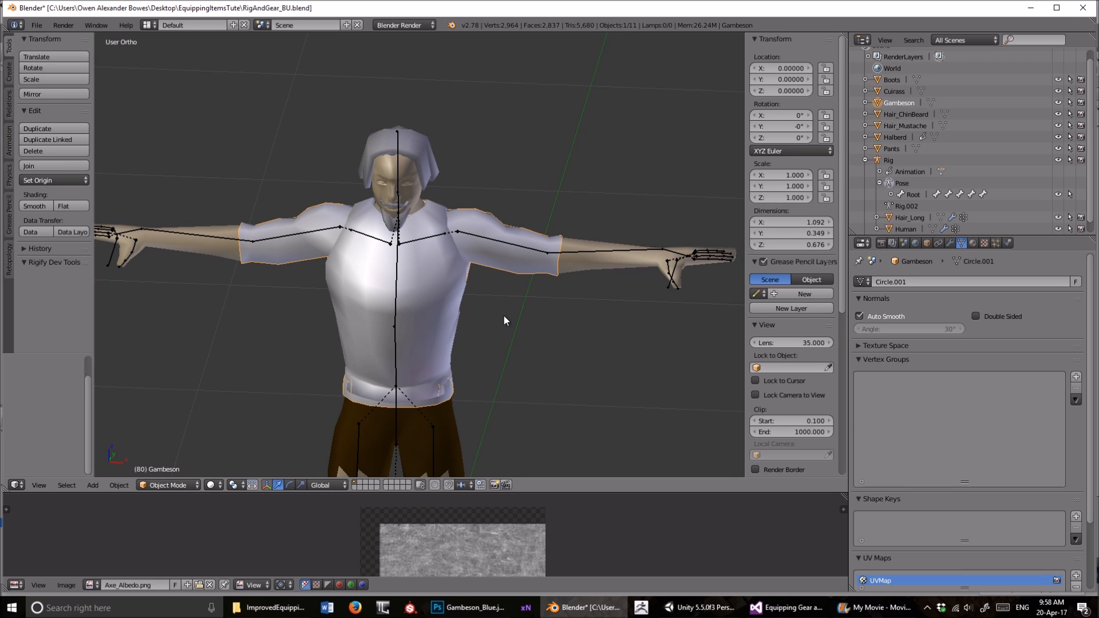
{"action": "scroll", "coordinate": [509, 305], "scroll_direction": "up", "scroll_amount": 5}
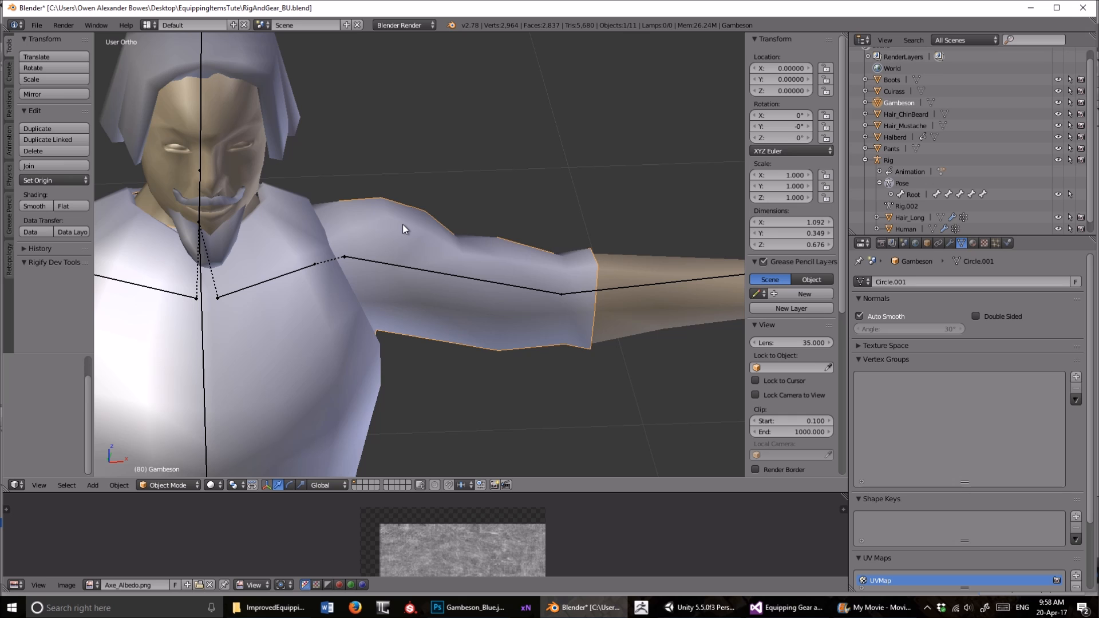
{"action": "scroll", "coordinate": [411, 341], "scroll_direction": "down", "scroll_amount": 6}
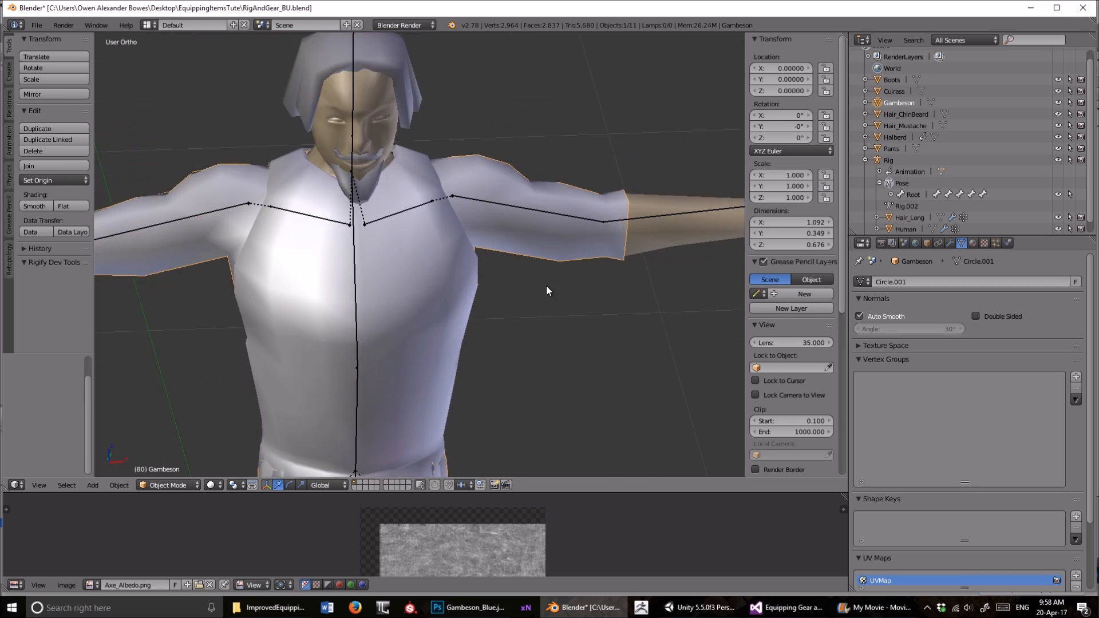
{"action": "middle_click_drag", "start_coordinate": [470, 293], "coordinate": [433, 258], "text": "shift"}
{"action": "scroll", "coordinate": [462, 336], "scroll_direction": "up", "scroll_amount": 2}
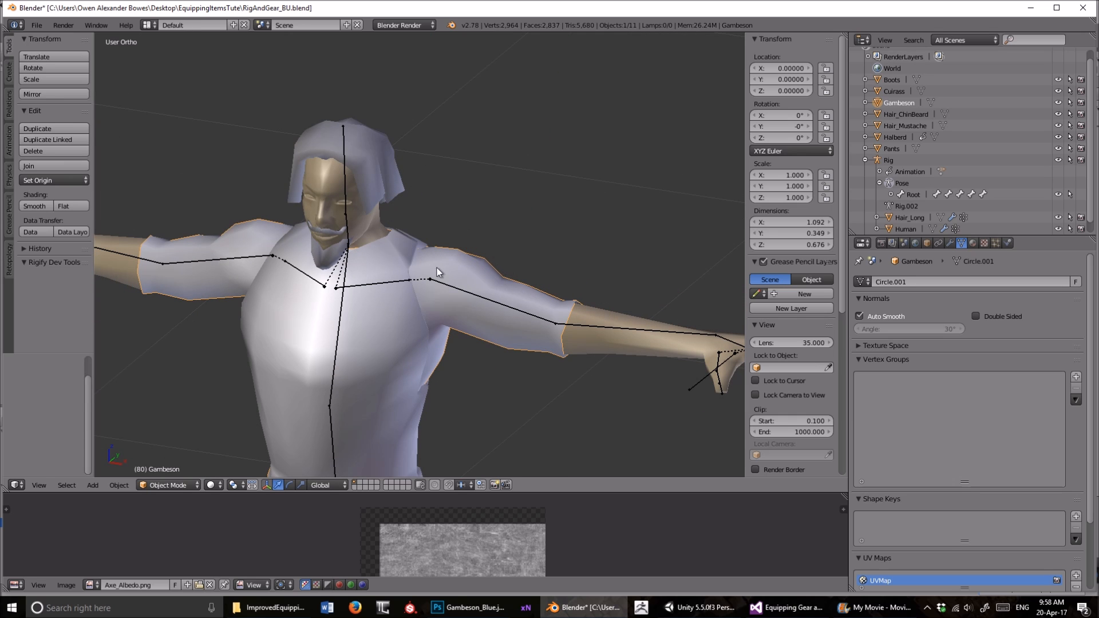
- Examine the long hair, head and neck up close from the front, side and three-quarter angles
{"action": "middle_click_drag", "start_coordinate": [426, 284], "coordinate": [506, 175]}
{"action": "middle_click_drag", "start_coordinate": [482, 173], "coordinate": [492, 270], "text": "shift"}
{"action": "scroll", "coordinate": [492, 270], "scroll_direction": "up", "scroll_amount": 3}
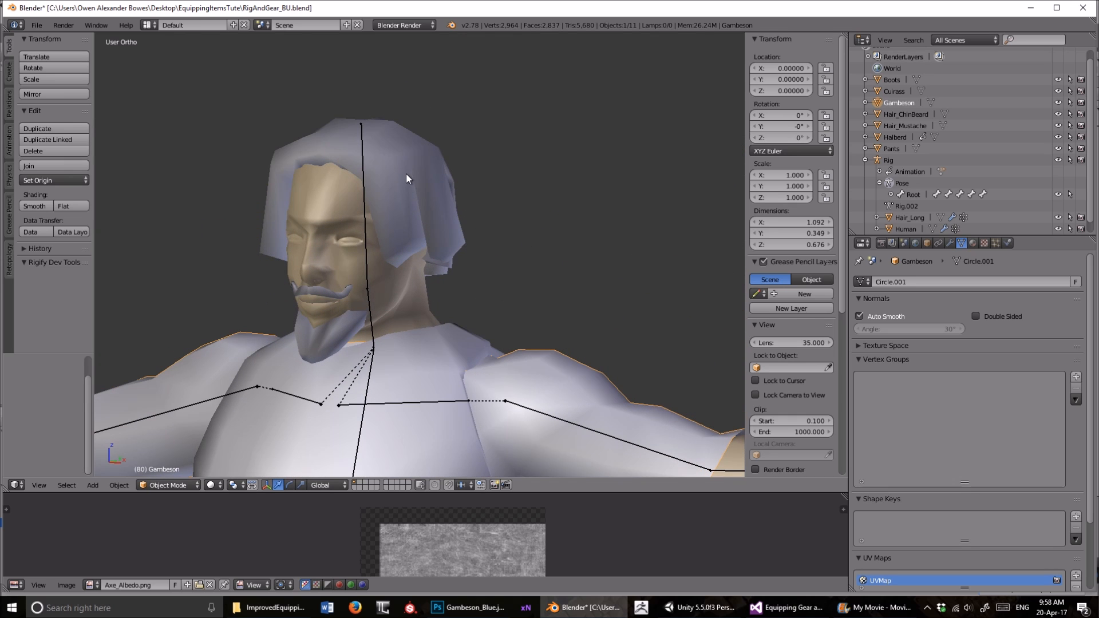
{"action": "middle_click_drag", "start_coordinate": [492, 179], "coordinate": [420, 260]}
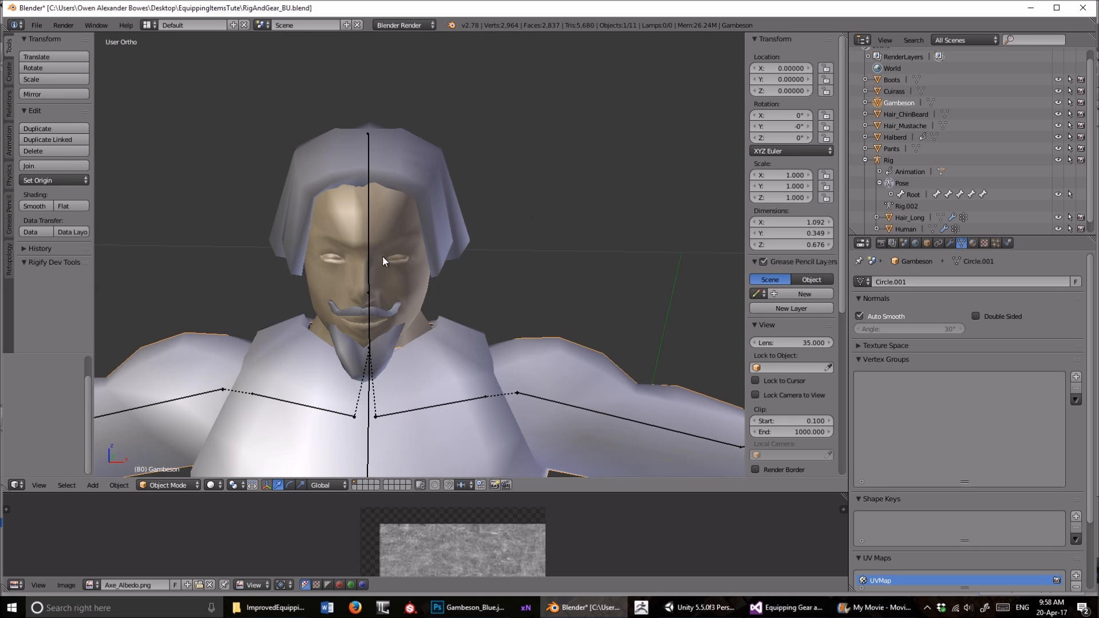
{"action": "middle_click_drag", "start_coordinate": [523, 225], "coordinate": [385, 189]}
{"action": "middle_click_drag", "start_coordinate": [492, 190], "coordinate": [410, 170]}
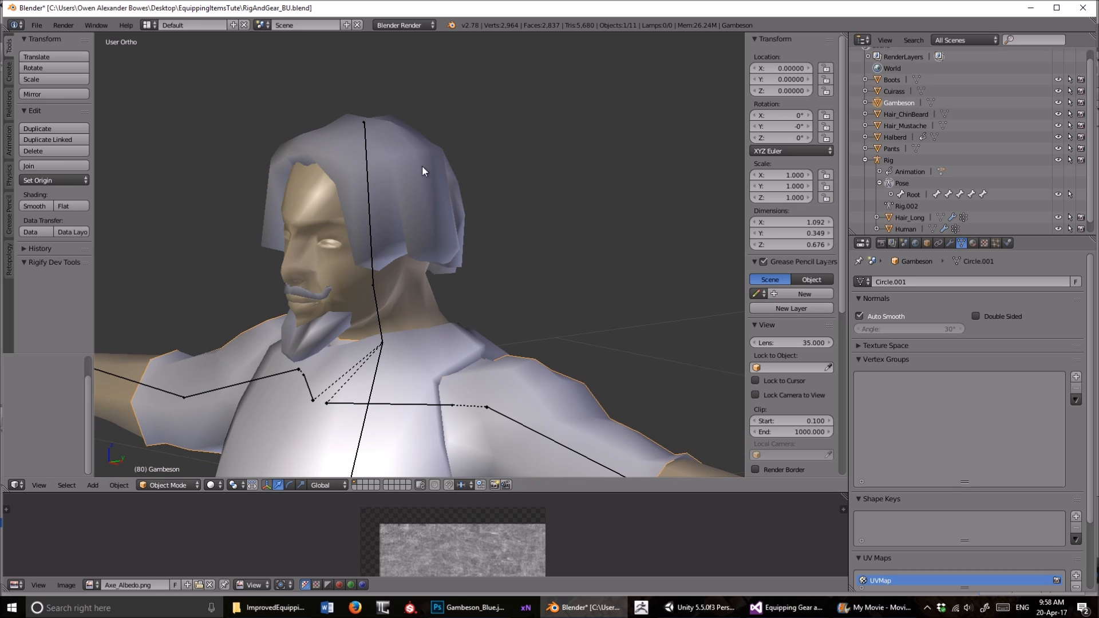
{"action": "middle_click_drag", "start_coordinate": [365, 134], "coordinate": [471, 207]}
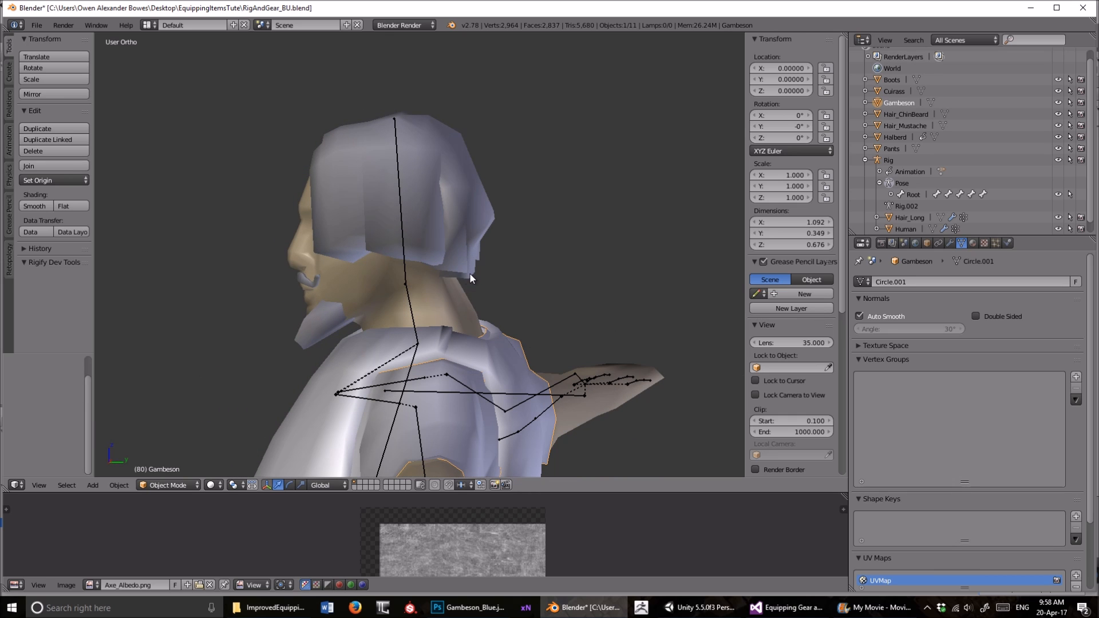
{"action": "middle_click_drag", "start_coordinate": [458, 276], "coordinate": [494, 281]}
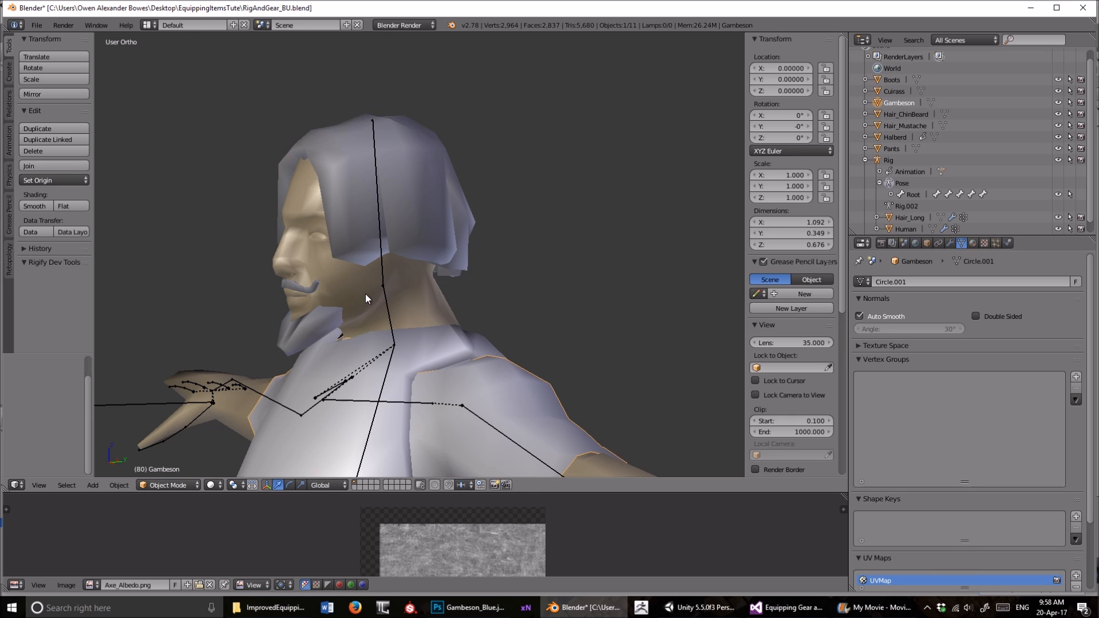
{"action": "middle_click_drag", "start_coordinate": [420, 268], "coordinate": [459, 295]}
{"action": "middle_click_drag", "start_coordinate": [479, 253], "coordinate": [447, 252]}
- Select Hair_Long together with the rig and parent it to the rig again With Empty Groups
{"action": "middle_click_drag", "start_coordinate": [437, 191], "coordinate": [219, 251], "text": "shift"}
{"action": "scroll", "coordinate": [456, 223], "scroll_direction": "up", "scroll_amount": 3}
{"action": "right_click", "coordinate": [448, 212]}
{"action": "scroll", "coordinate": [451, 202], "scroll_direction": "down", "scroll_amount": 4}
{"action": "right_click", "coordinate": [215, 249]}
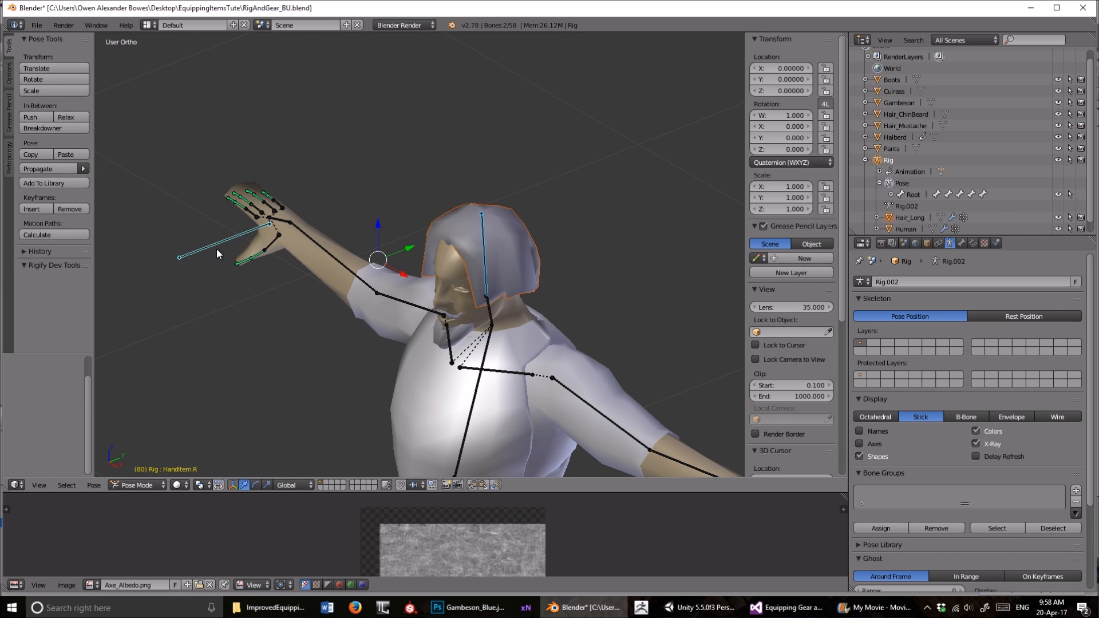
{"action": "key", "text": "ctrl+p"}
{"action": "left_click", "coordinate": [209, 247]}
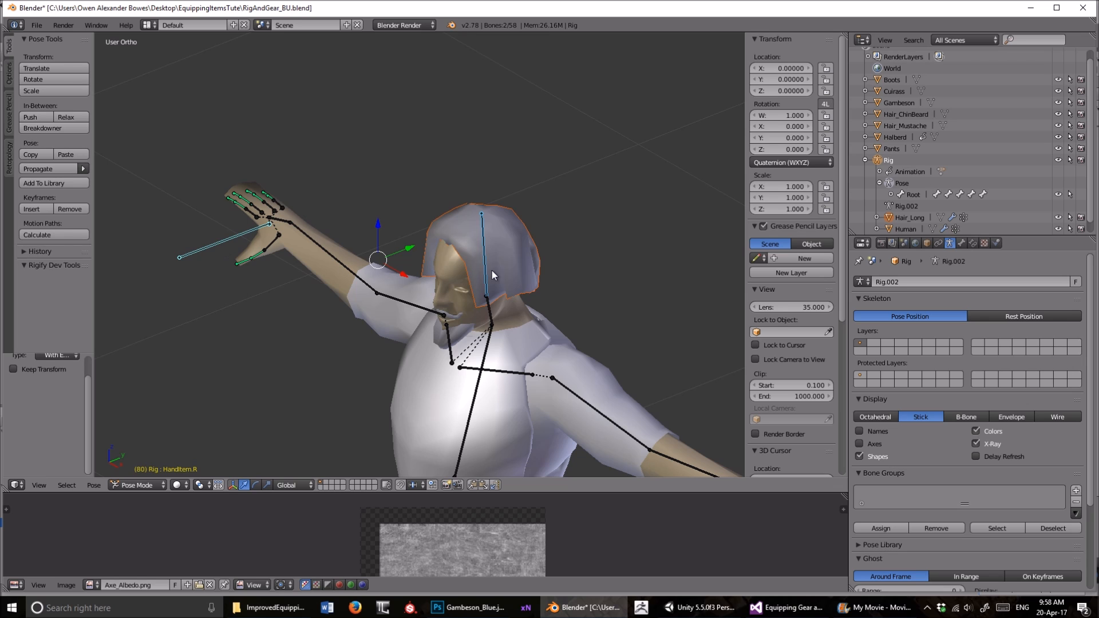
{"action": "scroll", "coordinate": [917, 201], "scroll_direction": "down", "scroll_amount": 1}
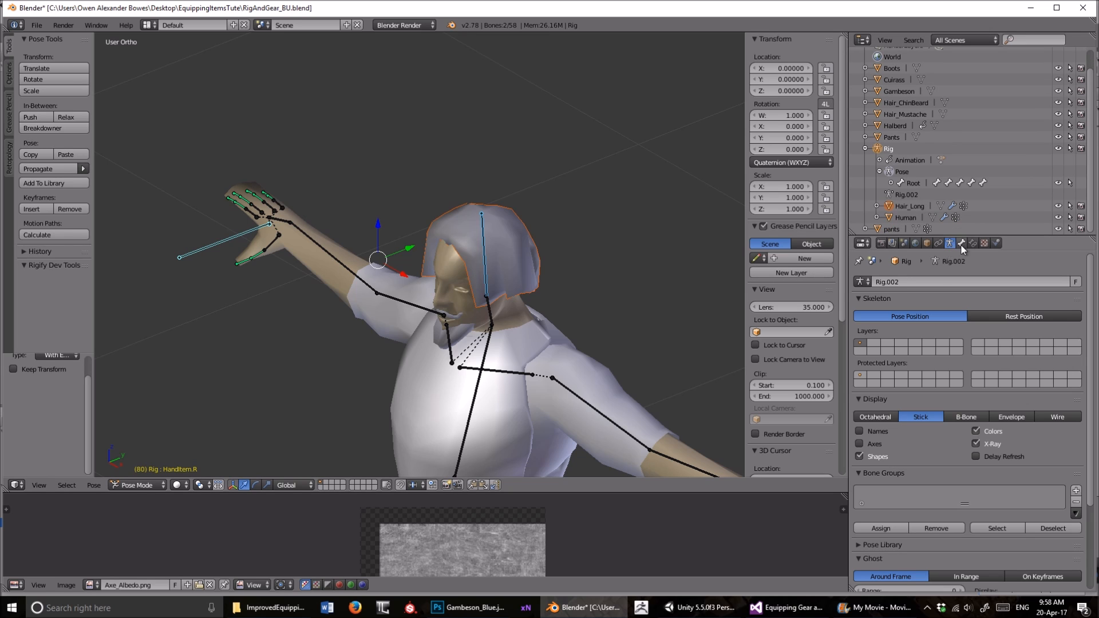
- Open the Hair_Long mesh in Edit Mode and select all of its vertices
{"action": "right_click", "coordinate": [527, 244]}
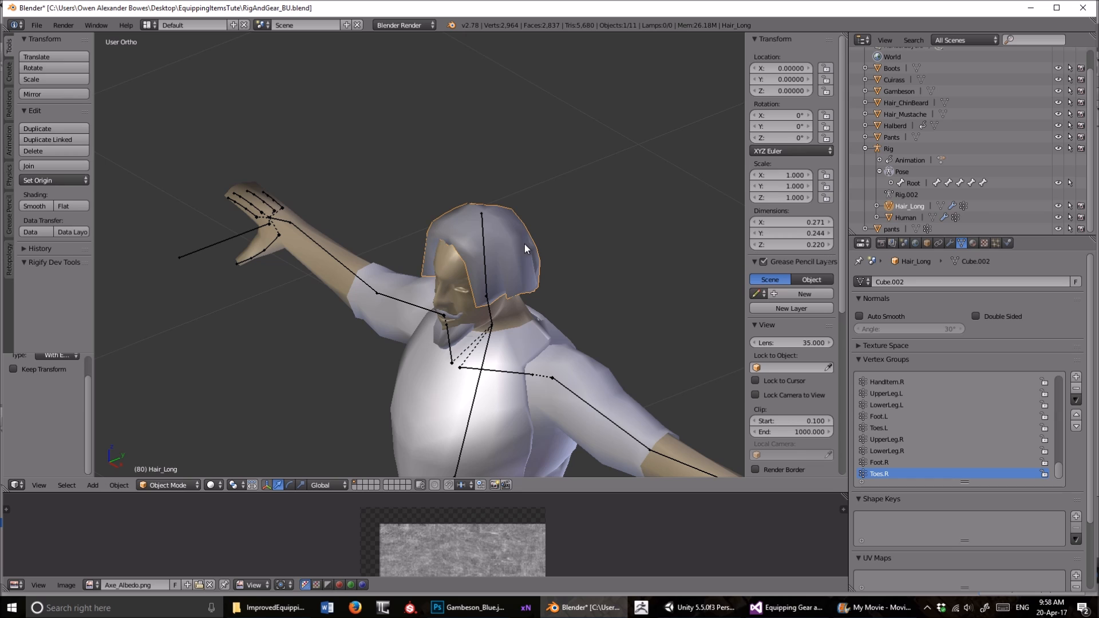
{"action": "key", "text": "Tab"}
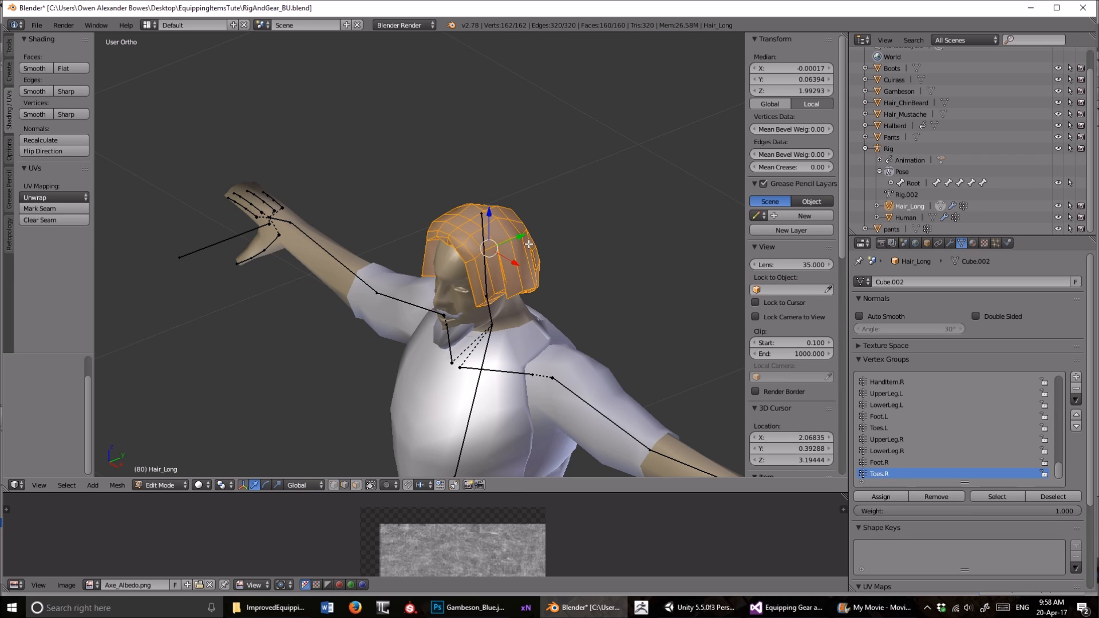
{"action": "left_click", "coordinate": [170, 484]}
{"action": "key", "text": "a"}
{"action": "key", "text": "a"}
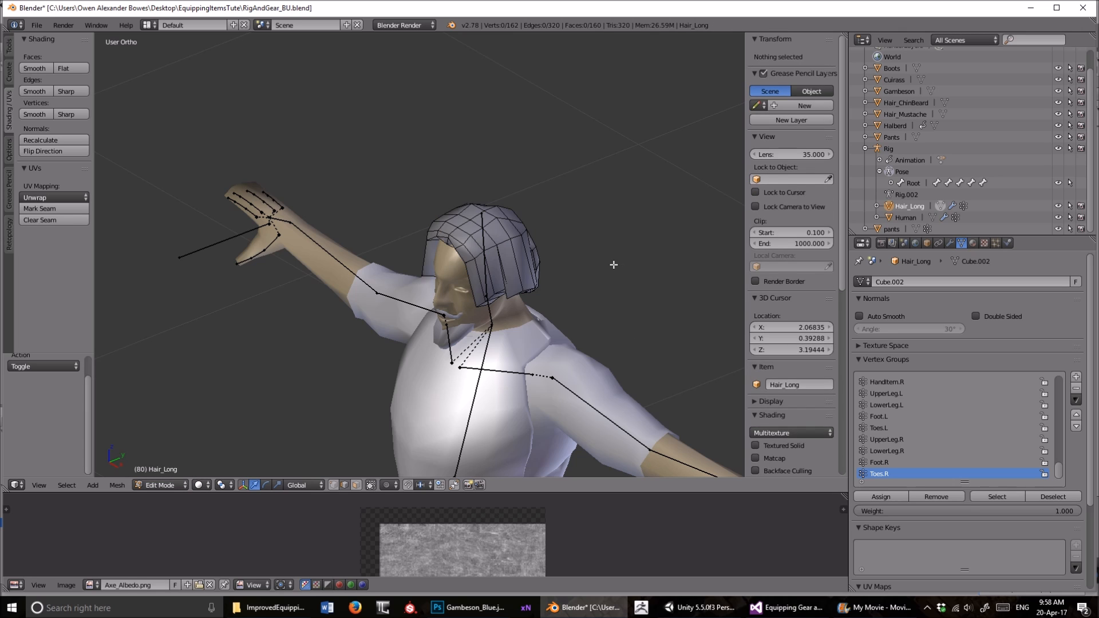
{"action": "key", "text": "a"}
{"action": "key", "text": "a"}
{"action": "key", "text": "a"}
{"action": "key", "text": "a"}
{"action": "key", "text": "a"}
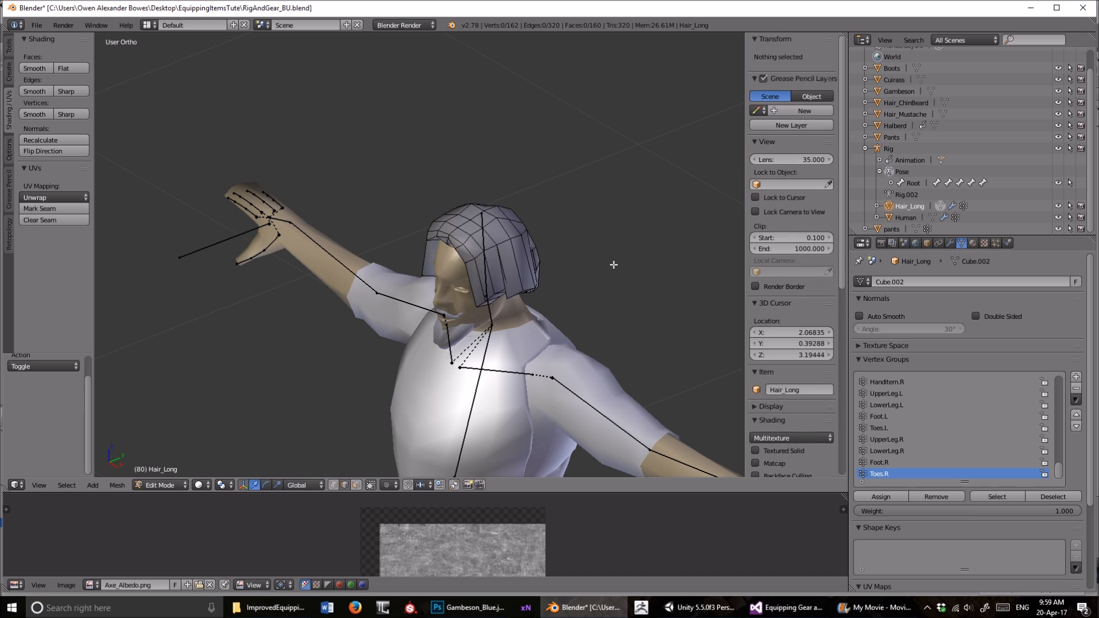
{"action": "key", "text": "a"}
{"action": "key", "text": "a"}
{"action": "key", "text": "a"}
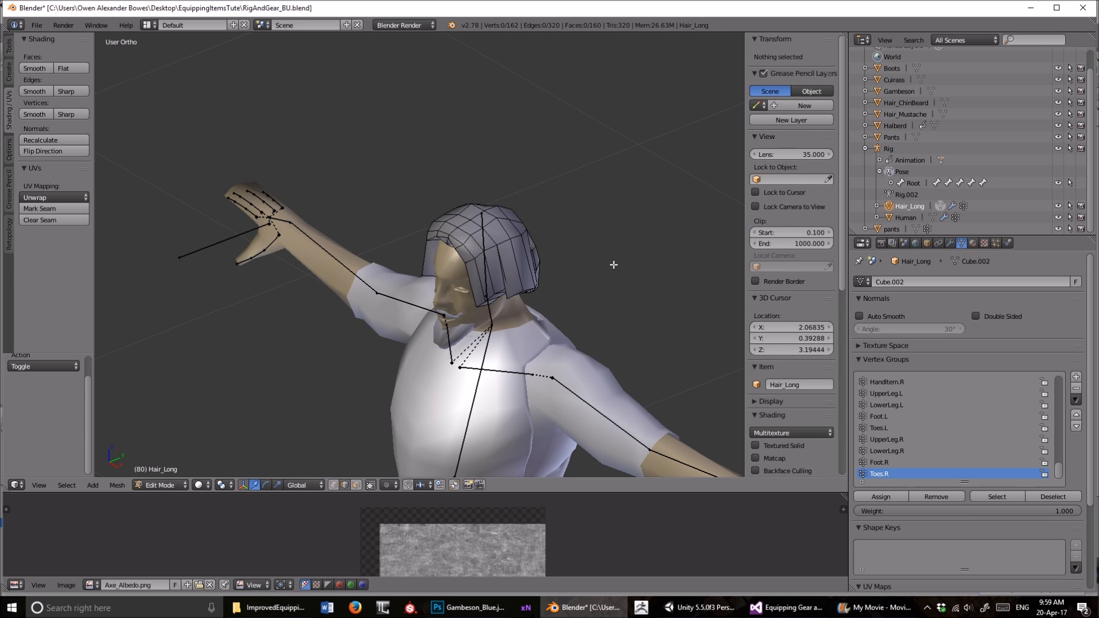
{"action": "scroll", "coordinate": [598, 228], "scroll_direction": "up", "scroll_amount": 5}
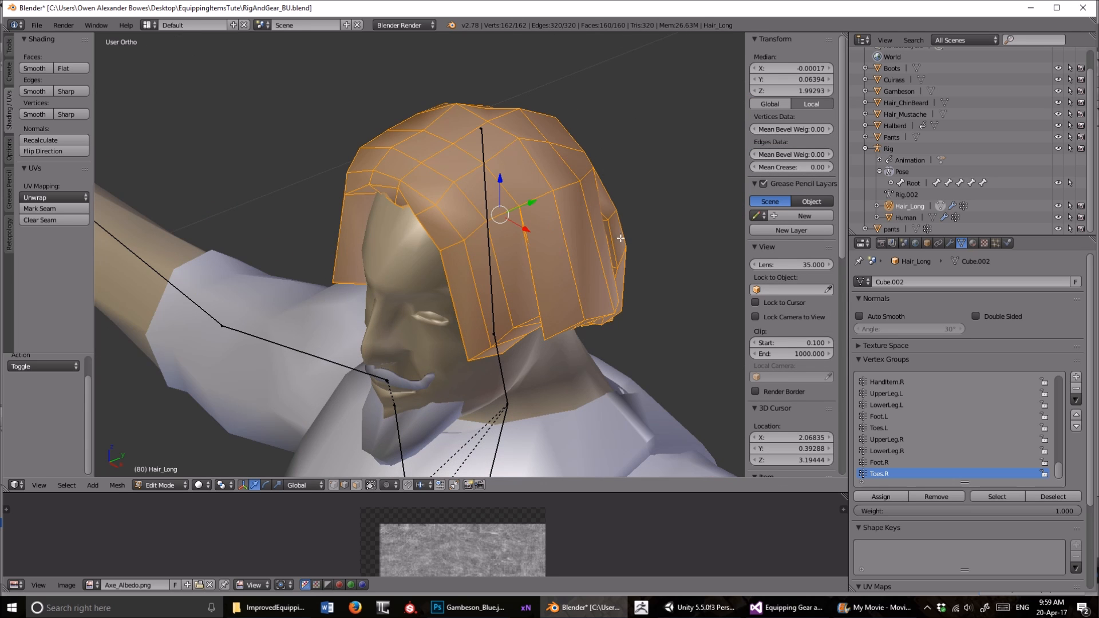
- Look through Hair_Long's vertex groups and select the rig bone inside the head to check its name
{"action": "middle_click_drag", "start_coordinate": [620, 237], "coordinate": [565, 194], "text": "shift"}
{"action": "scroll", "coordinate": [899, 401], "scroll_direction": "up", "scroll_amount": 15}
{"action": "scroll", "coordinate": [906, 396], "scroll_direction": "up", "scroll_amount": 15}
{"action": "scroll", "coordinate": [916, 387], "scroll_direction": "up", "scroll_amount": 2}
{"action": "scroll", "coordinate": [933, 389], "scroll_direction": "down", "scroll_amount": 8}
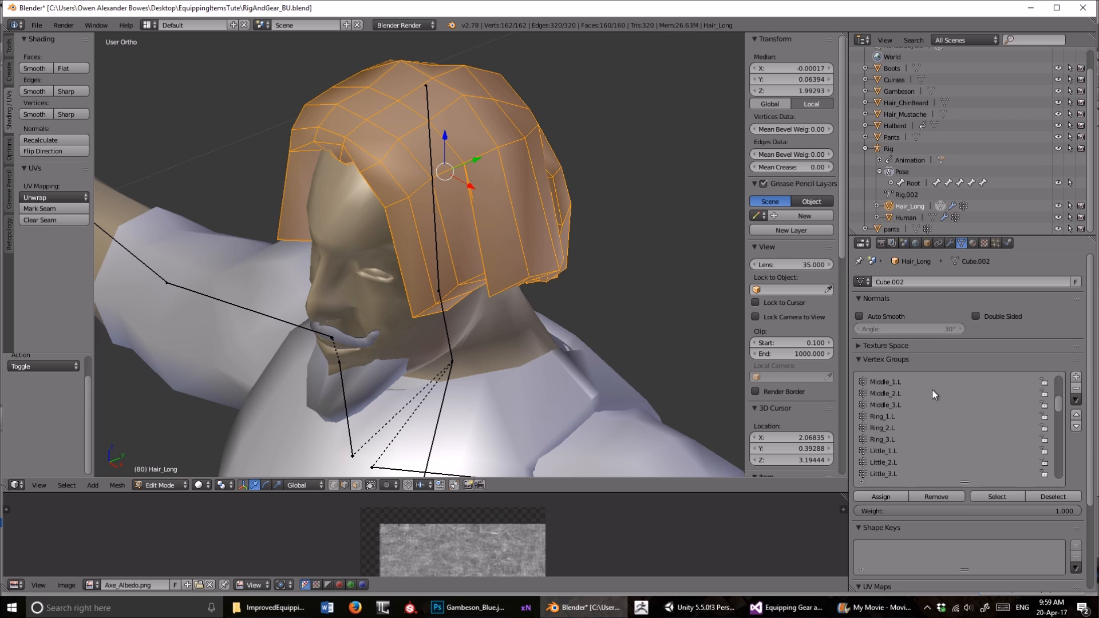
{"action": "key", "text": "Tab"}
{"action": "right_click", "coordinate": [434, 133]}
{"action": "left_click", "coordinate": [962, 243]}
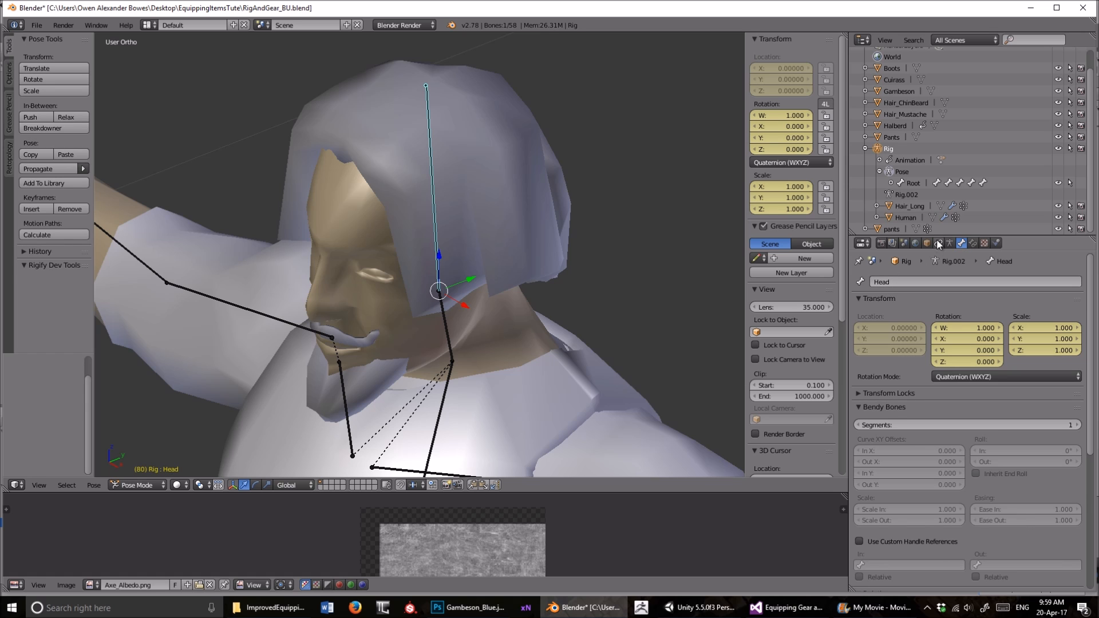
- Assign all of Hair_Long's vertices to the Head vertex group with weight 1.000 and return to Object Mode
{"action": "right_click", "coordinate": [490, 177]}
{"action": "key", "text": "Tab"}
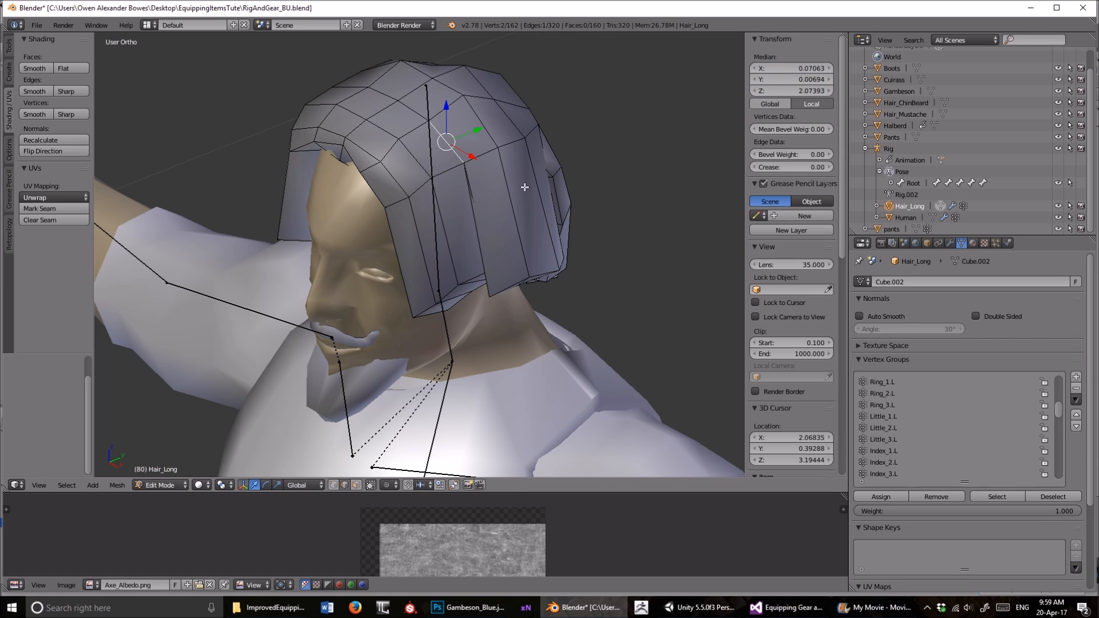
{"action": "key", "text": "a"}
{"action": "key", "text": "a"}
{"action": "scroll", "coordinate": [930, 397], "scroll_direction": "down", "scroll_amount": 3}
{"action": "scroll", "coordinate": [930, 397], "scroll_direction": "down", "scroll_amount": 10}
{"action": "scroll", "coordinate": [926, 383], "scroll_direction": "down", "scroll_amount": 6}
{"action": "scroll", "coordinate": [928, 404], "scroll_direction": "up", "scroll_amount": 12}
{"action": "scroll", "coordinate": [928, 404], "scroll_direction": "up", "scroll_amount": 13}
{"action": "scroll", "coordinate": [929, 405], "scroll_direction": "up", "scroll_amount": 6}
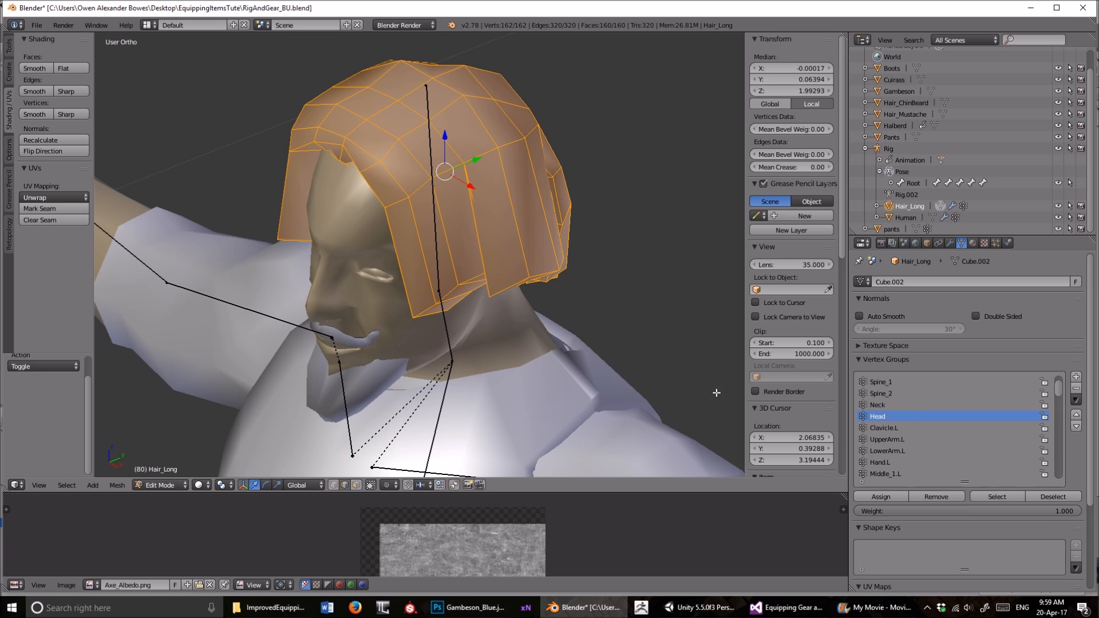
{"action": "left_click", "coordinate": [876, 496]}
{"action": "middle_click_drag", "start_coordinate": [551, 120], "coordinate": [585, 123]}
{"action": "key", "text": "Tab"}
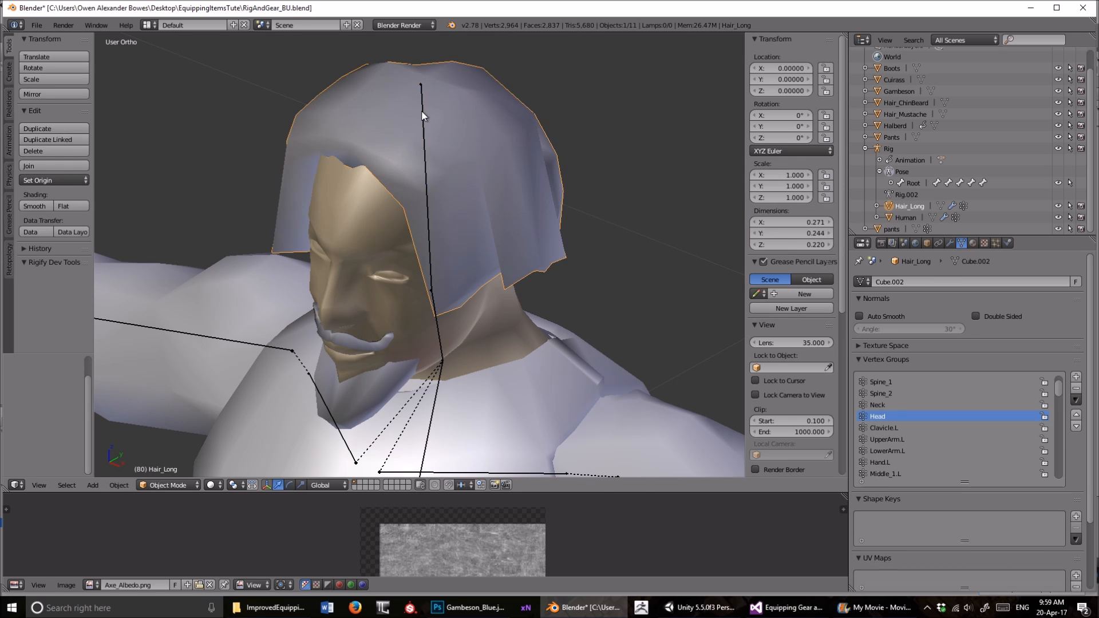
- Test-rotate the Head bone to check how the long hair follows it, and cancel the rotation
{"action": "right_click", "coordinate": [422, 111]}
{"action": "key", "text": "r"}
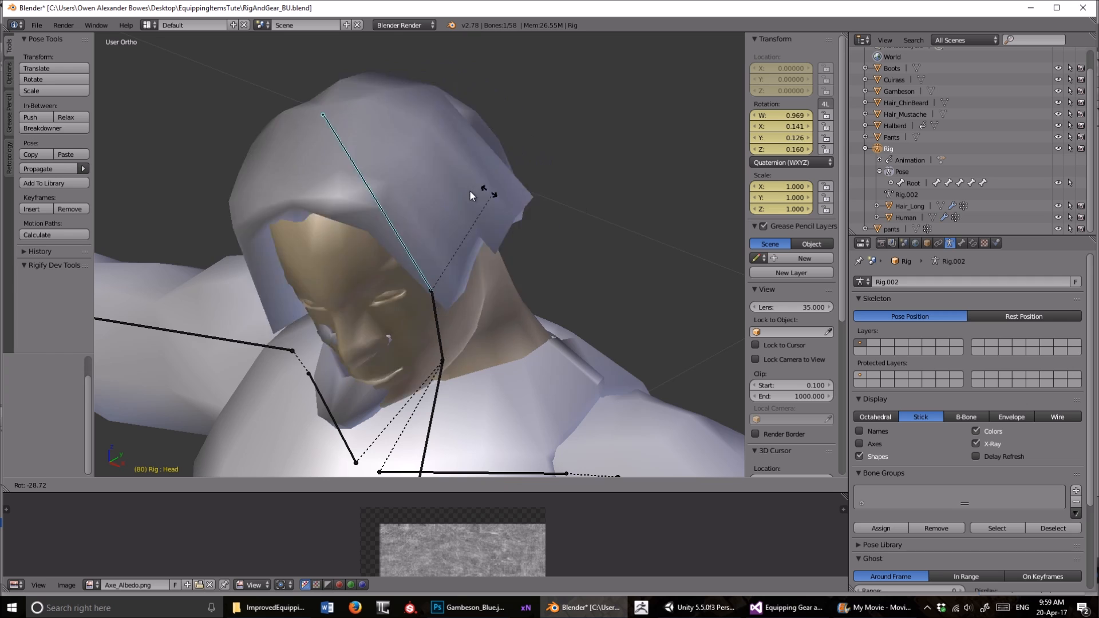
{"action": "key", "text": "Escape"}
- Examine Hair_Long in Weight Paint mode, comparing its Head and Neck bone weights, and return to Object Mode
{"action": "right_click", "coordinate": [480, 187]}
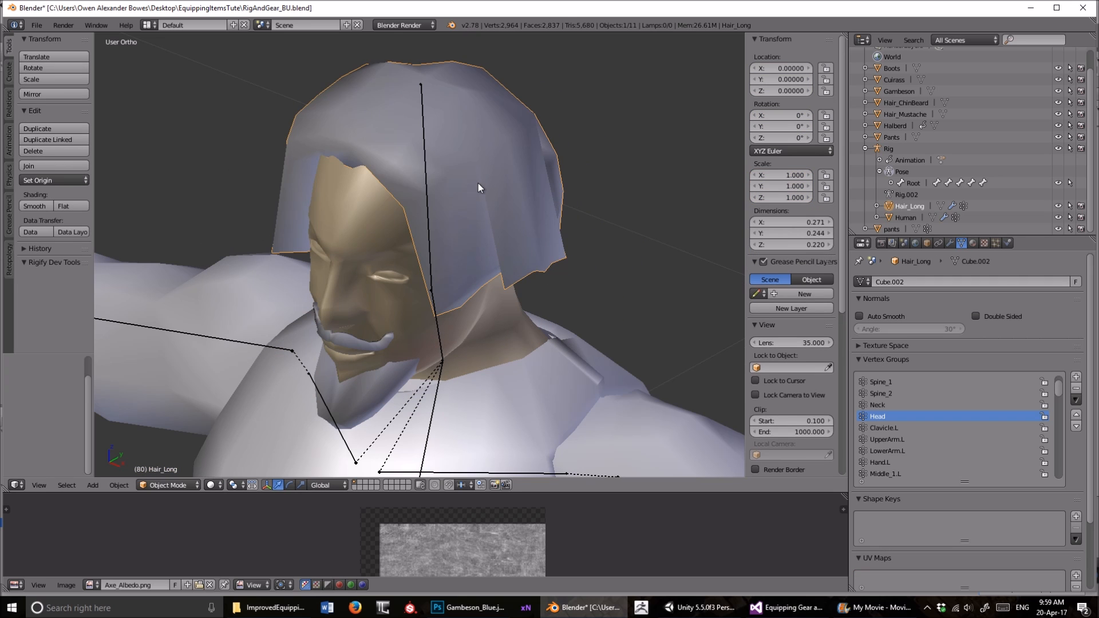
{"action": "left_click", "coordinate": [164, 486]}
{"action": "left_click", "coordinate": [177, 418]}
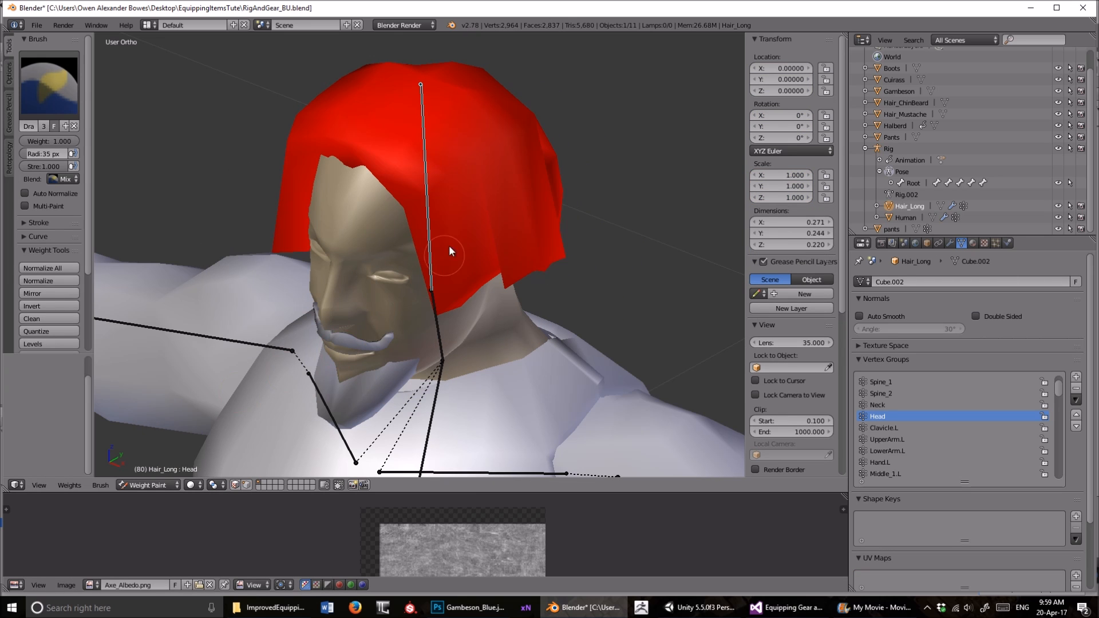
{"action": "middle_click_drag", "start_coordinate": [465, 188], "coordinate": [567, 236]}
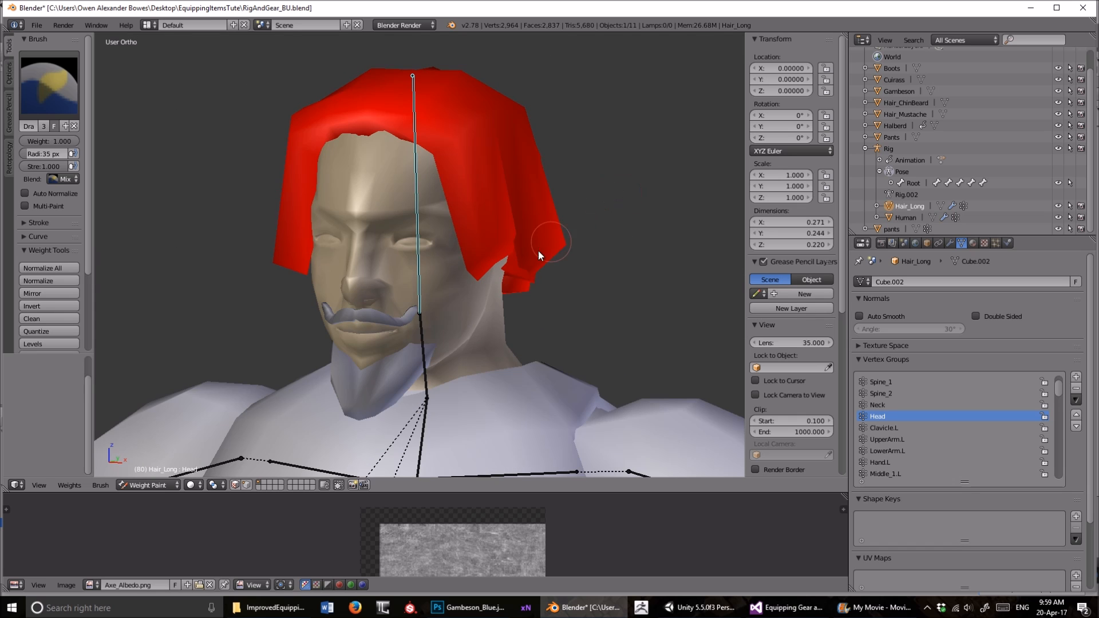
{"action": "right_click", "coordinate": [425, 337]}
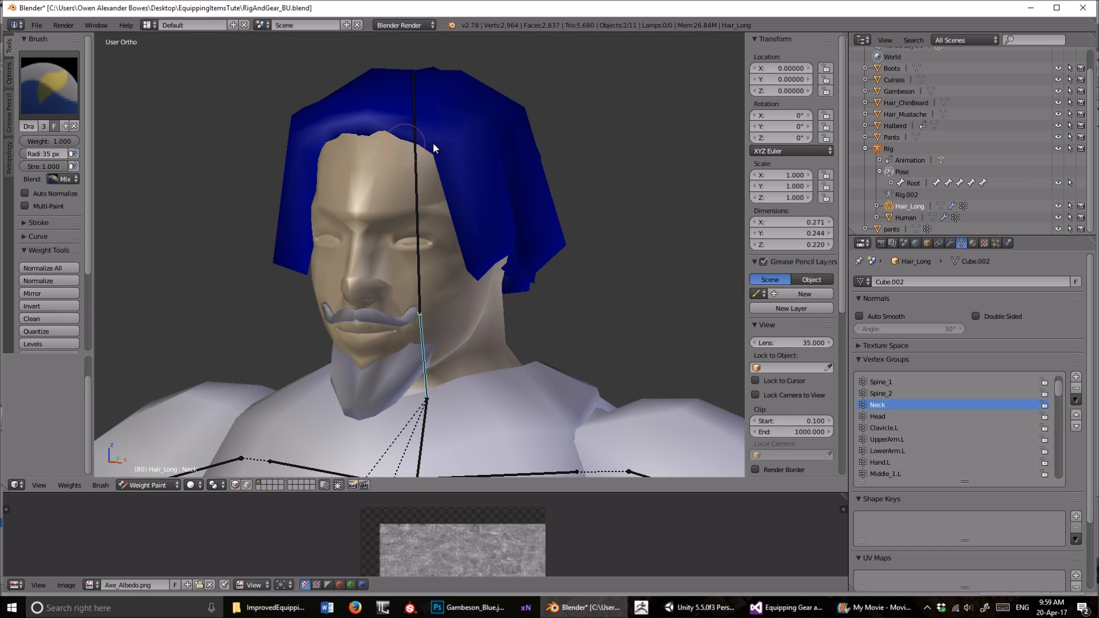
{"action": "middle_click_drag", "start_coordinate": [538, 169], "coordinate": [498, 192]}
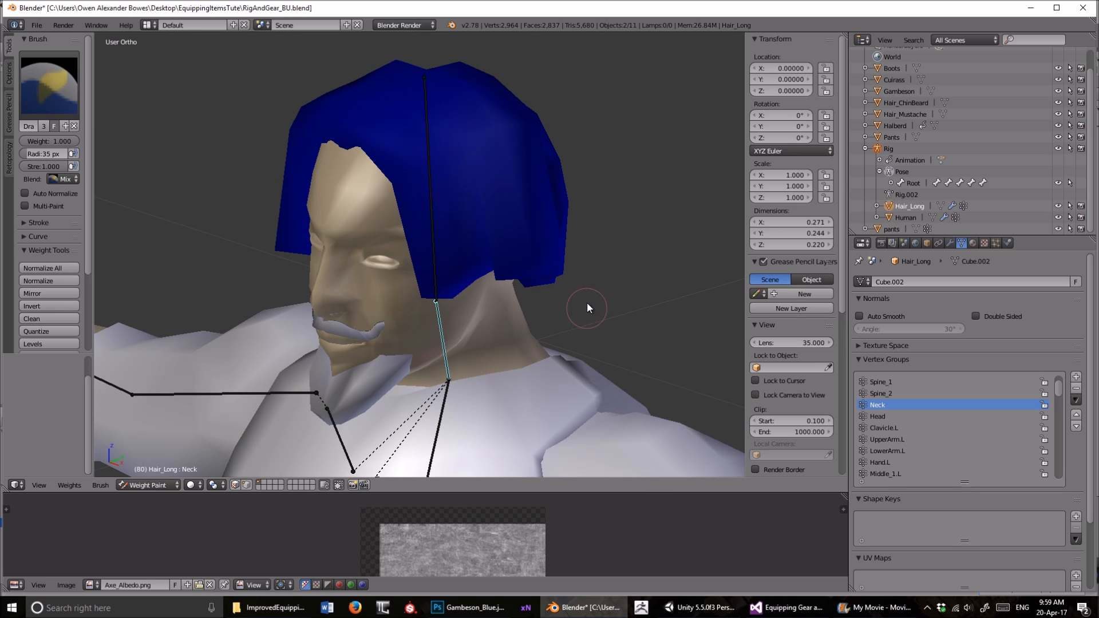
{"action": "middle_click_drag", "start_coordinate": [586, 302], "coordinate": [673, 245]}
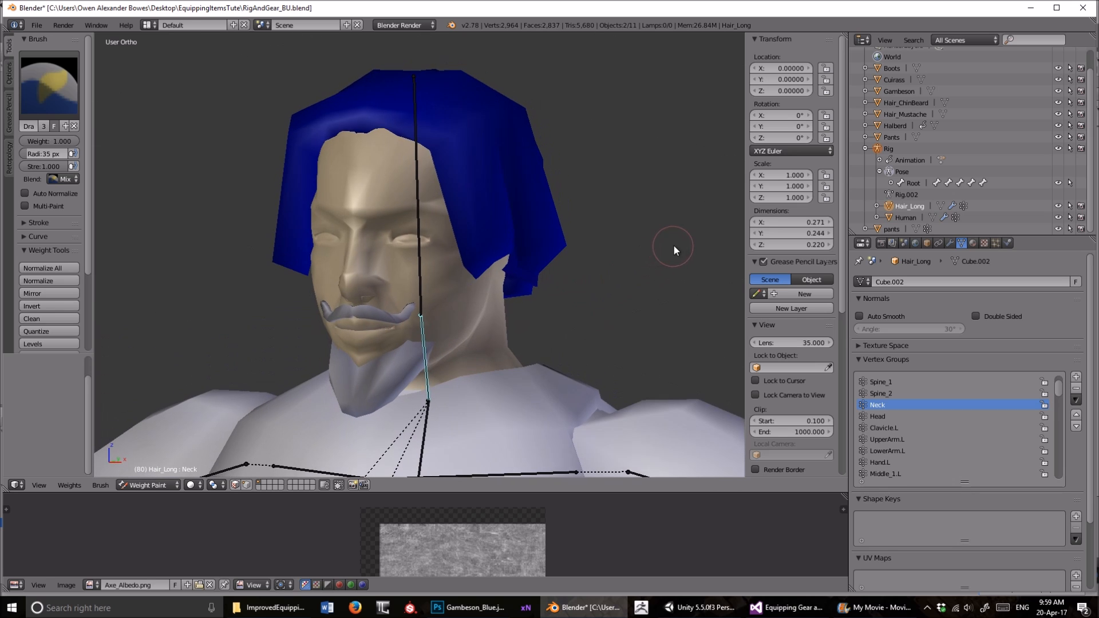
{"action": "right_click", "coordinate": [418, 166]}
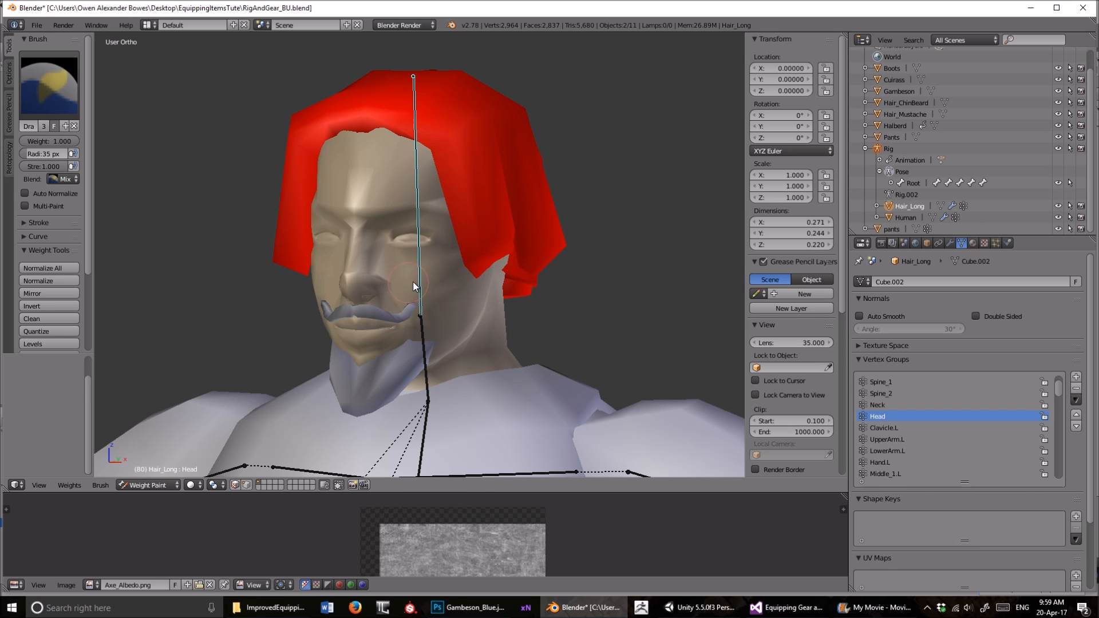
{"action": "key", "text": "Tab"}
{"action": "middle_click_drag", "start_coordinate": [413, 282], "coordinate": [409, 321]}
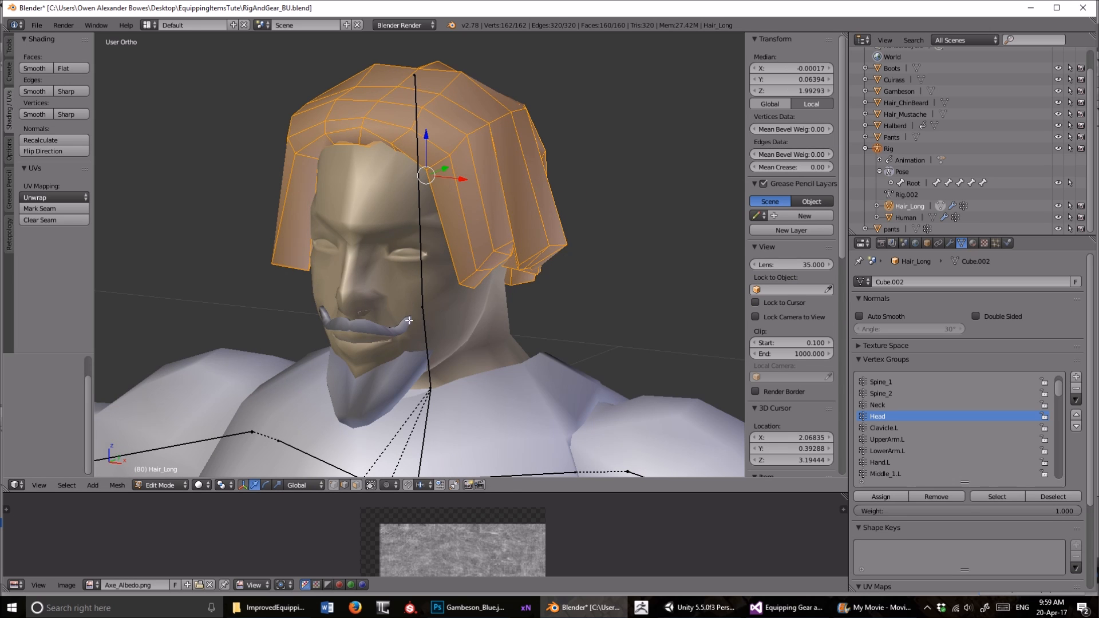
{"action": "key", "text": "Tab"}
{"action": "key", "text": "ctrl+Tab"}
- Select Hair_Mustache together with the rig and parent it With Empty Groups
{"action": "right_click", "coordinate": [392, 328]}
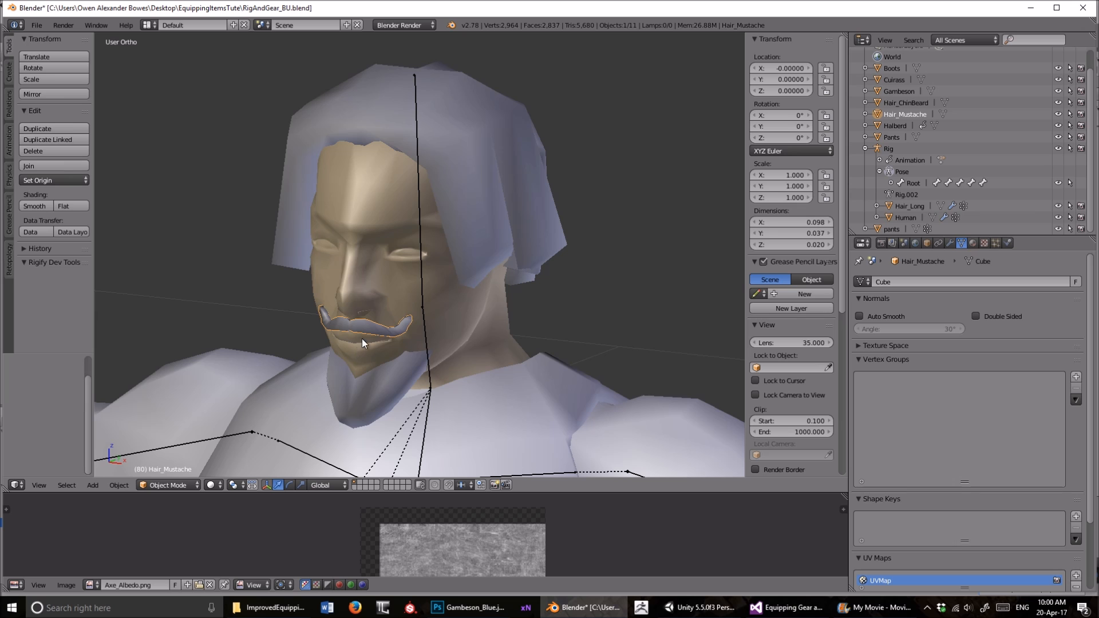
{"action": "middle_click_drag", "start_coordinate": [369, 328], "coordinate": [514, 293]}
{"action": "scroll", "coordinate": [235, 289], "scroll_direction": "down", "scroll_amount": 5}
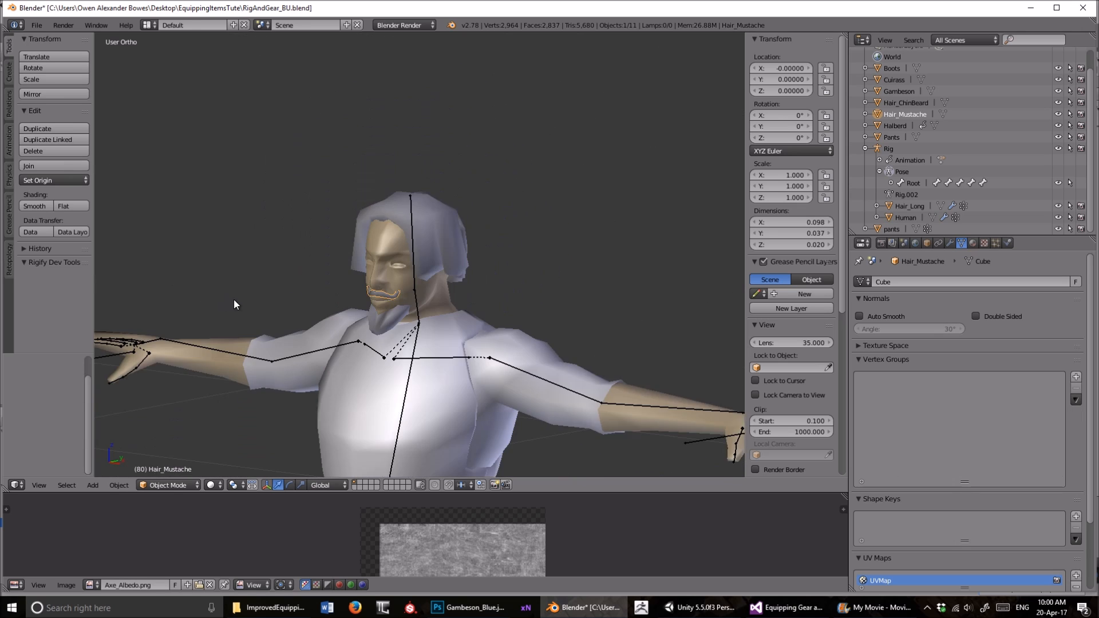
{"action": "right_click", "coordinate": [319, 304]}
{"action": "key", "text": "ctrl+Tab"}
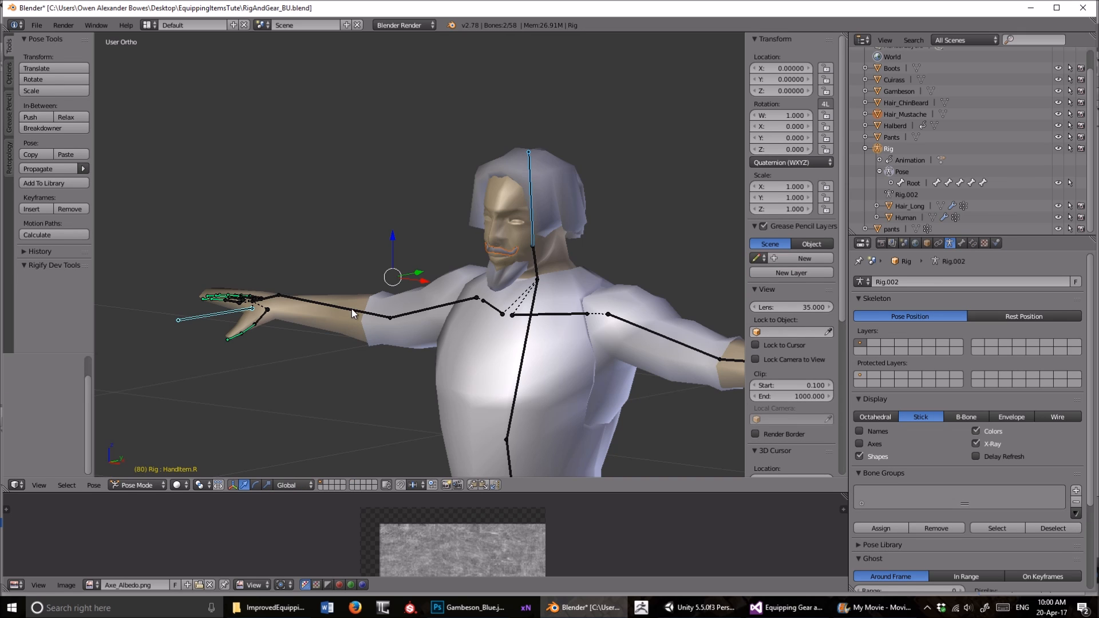
{"action": "key", "text": "ctrl+p"}
{"action": "left_click", "coordinate": [338, 300]}
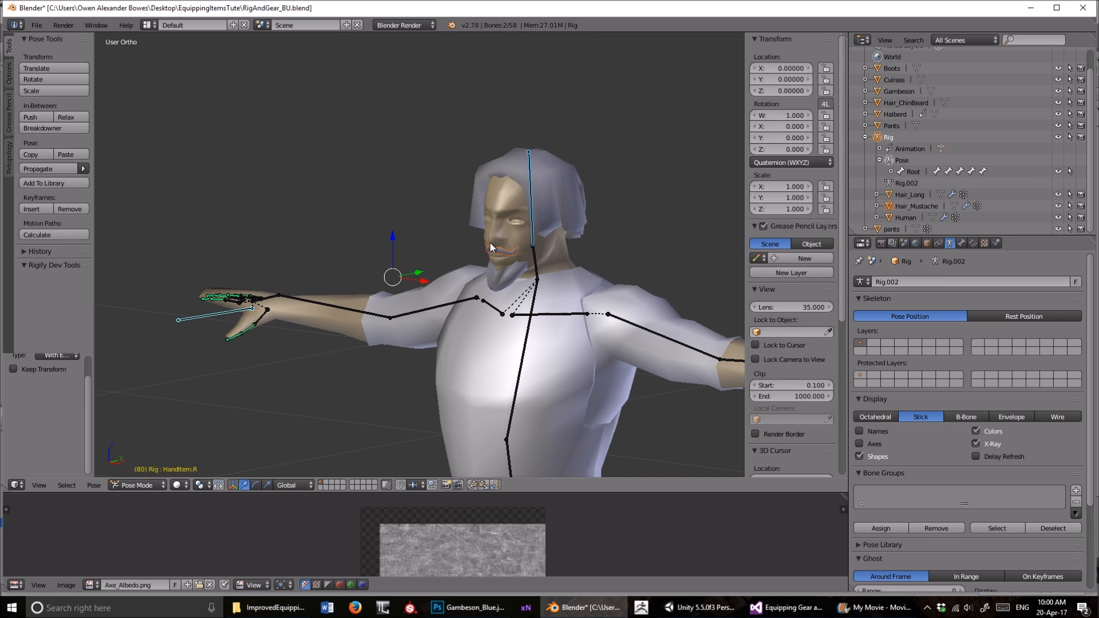
- Assign all of Hair_Mustache's vertices to the Head vertex group with weight 1.000 and leave Edit Mode
{"action": "scroll", "coordinate": [511, 245], "scroll_direction": "up", "scroll_amount": 4}
{"action": "key", "text": "ctrl+Tab"}
{"action": "right_click", "coordinate": [599, 246]}
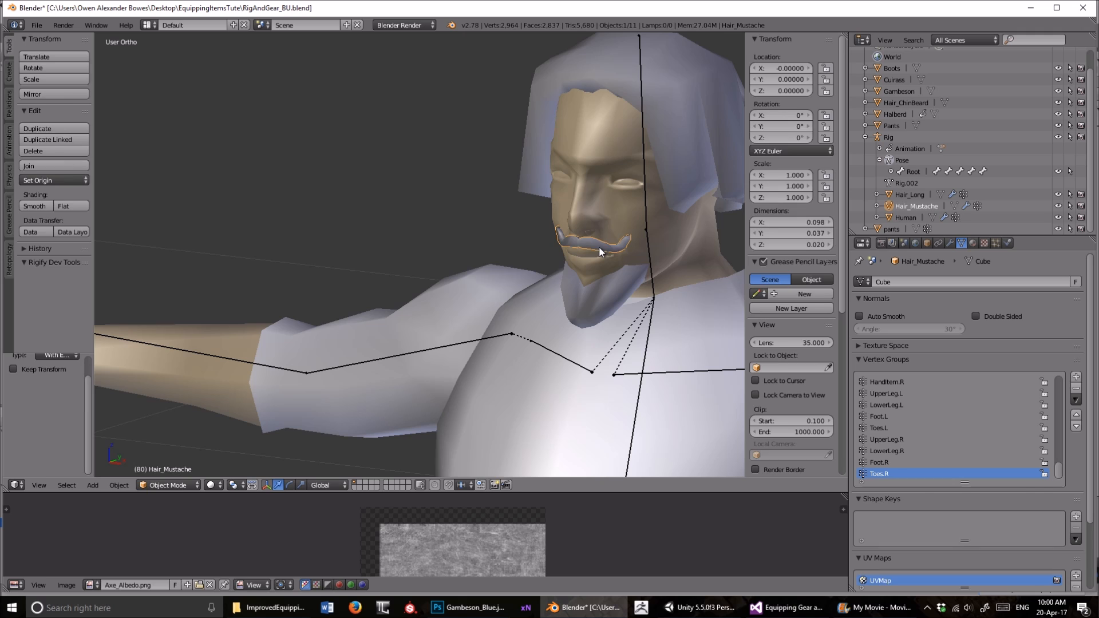
{"action": "key", "text": "Tab"}
{"action": "middle_click_drag", "start_coordinate": [647, 249], "coordinate": [490, 283], "text": "shift"}
{"action": "scroll", "coordinate": [927, 427], "scroll_direction": "up", "scroll_amount": 7}
{"action": "scroll", "coordinate": [933, 417], "scroll_direction": "up", "scroll_amount": 14}
{"action": "scroll", "coordinate": [933, 412], "scroll_direction": "up", "scroll_amount": 9}
{"action": "scroll", "coordinate": [935, 409], "scroll_direction": "up", "scroll_amount": 11}
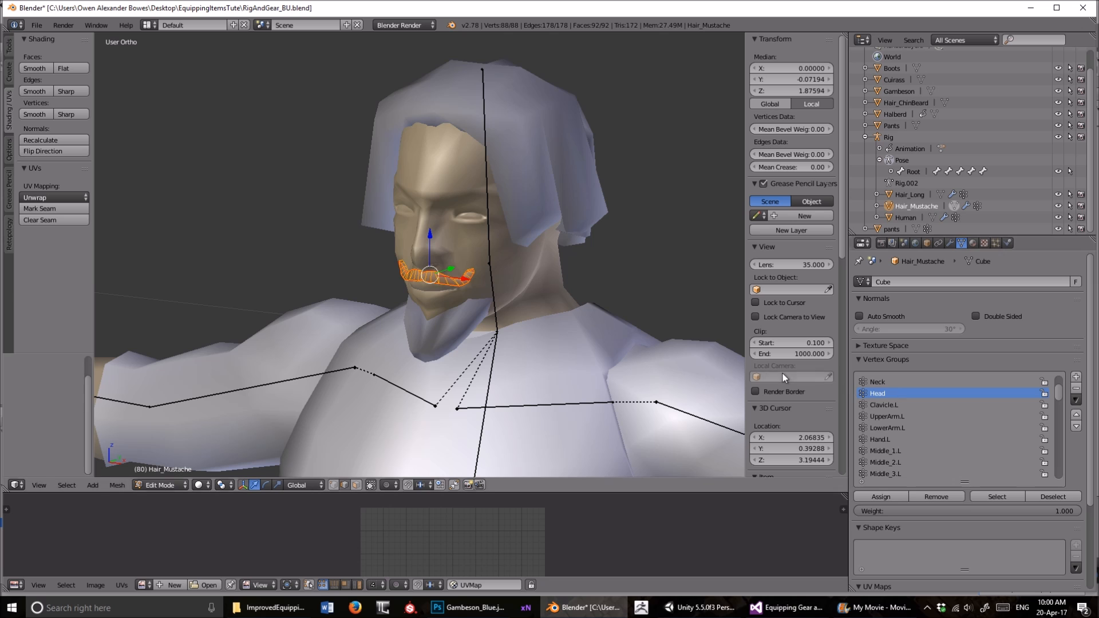
{"action": "key", "text": "a"}
{"action": "key", "text": "a"}
{"action": "key", "text": "a"}
{"action": "key", "text": "a"}
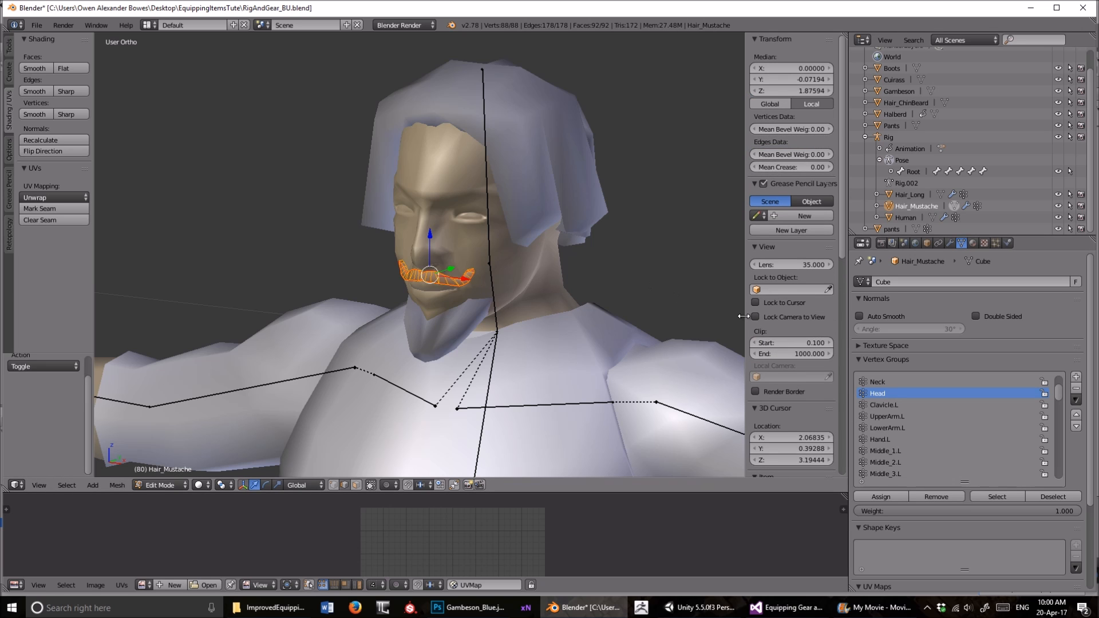
{"action": "left_click", "coordinate": [870, 496]}
{"action": "key", "text": "Tab"}
- Test-rotate the Head bone to check how the mustache follows it, and cancel the rotation
{"action": "right_click", "coordinate": [489, 224]}
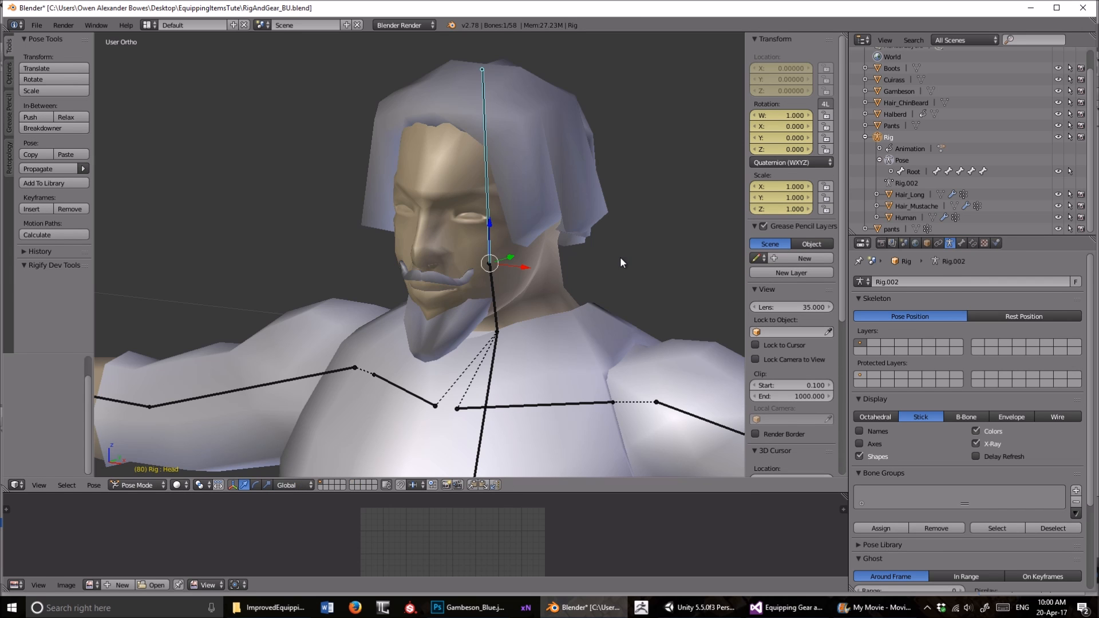
{"action": "key", "text": "r"}
{"action": "right_click", "coordinate": [602, 295]}
- Select Hair_ChinBeard together with the rig and parent it With Empty Groups
{"action": "right_click", "coordinate": [442, 339]}
{"action": "left_click_drag", "start_coordinate": [479, 322], "coordinate": [591, 293], "text": "shift"}
{"action": "scroll", "coordinate": [591, 293], "scroll_direction": "down", "scroll_amount": 4}
{"action": "middle_click_drag", "start_coordinate": [591, 293], "coordinate": [538, 334]}
{"action": "right_click", "coordinate": [413, 280]}
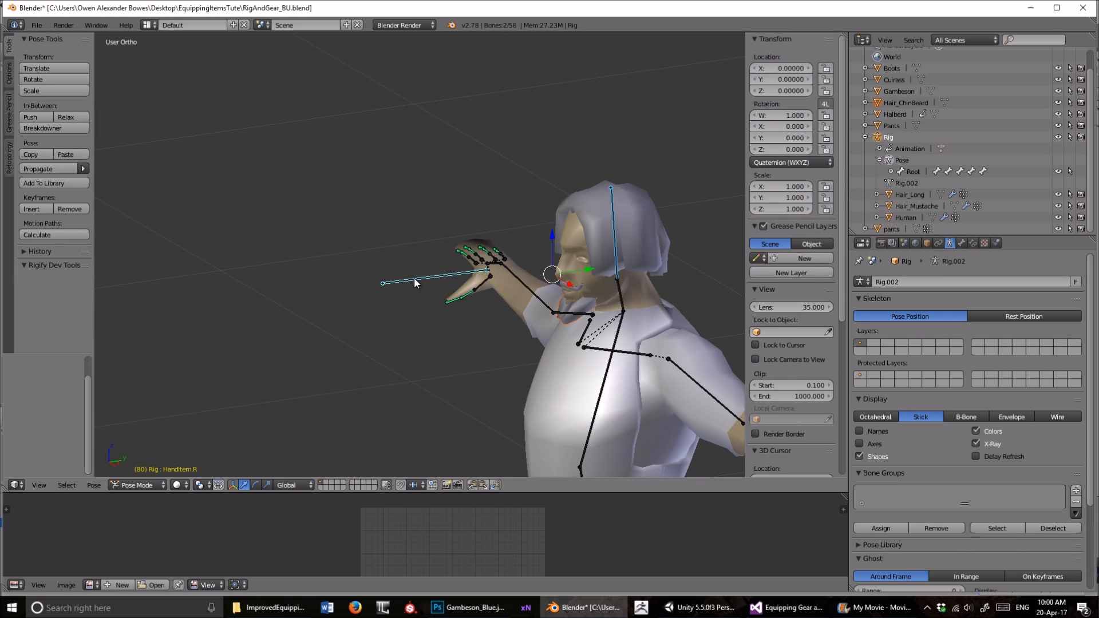
{"action": "key", "text": "ctrl+p"}
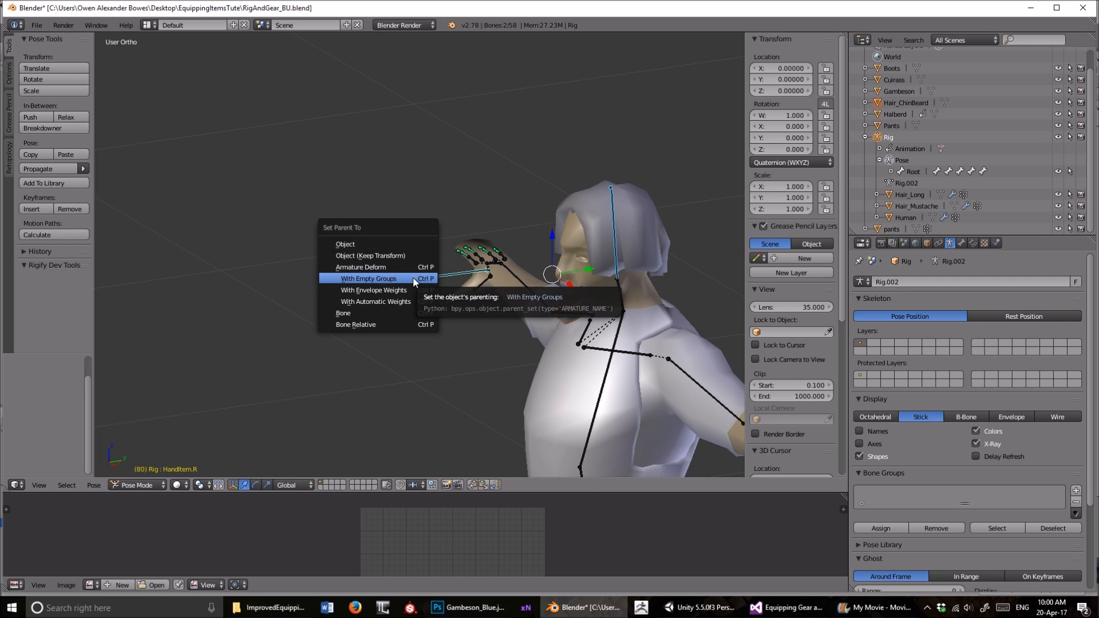
{"action": "left_click", "coordinate": [412, 278]}
- Assign all of Hair_ChinBeard's vertices to the Head vertex group with weight 1.000 and leave Edit Mode
{"action": "middle_click_drag", "start_coordinate": [410, 276], "coordinate": [511, 282]}
{"action": "scroll", "coordinate": [504, 287], "scroll_direction": "up", "scroll_amount": 4}
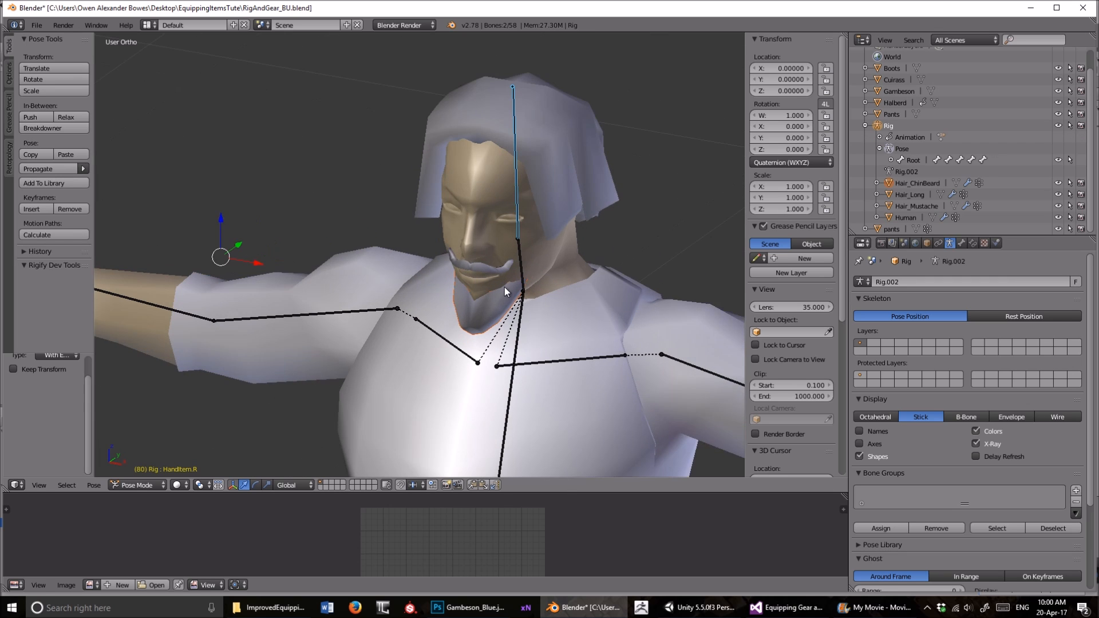
{"action": "key", "text": "ctrl+Tab"}
{"action": "right_click", "coordinate": [530, 306]}
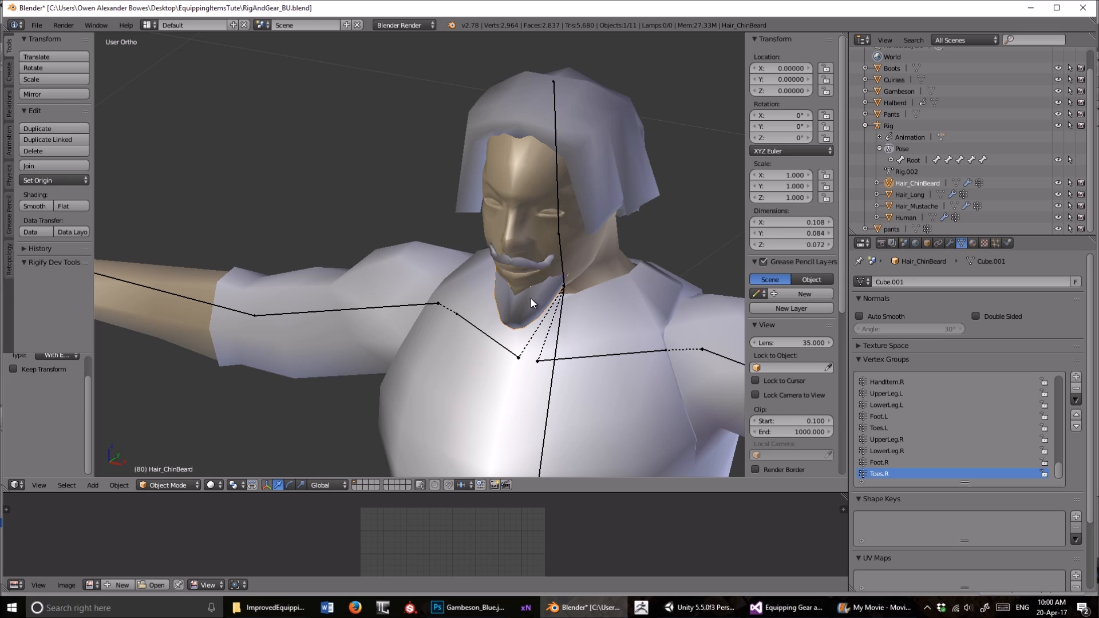
{"action": "key", "text": "Tab"}
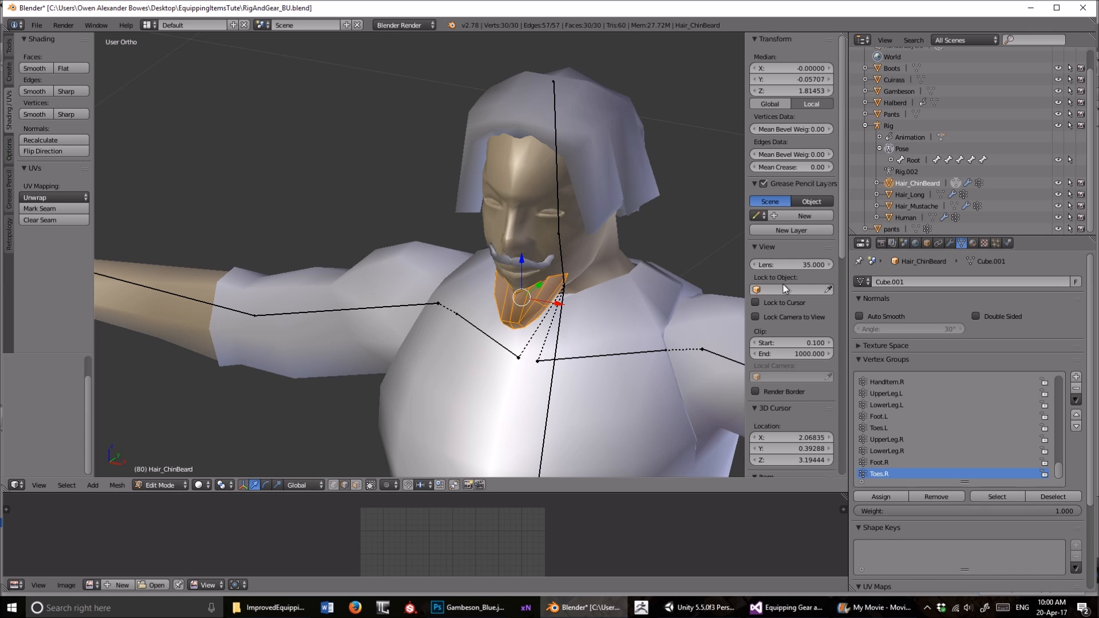
{"action": "key", "text": "a"}
{"action": "key", "text": "a"}
{"action": "scroll", "coordinate": [896, 424], "scroll_direction": "up", "scroll_amount": 10}
{"action": "scroll", "coordinate": [920, 420], "scroll_direction": "up", "scroll_amount": 6}
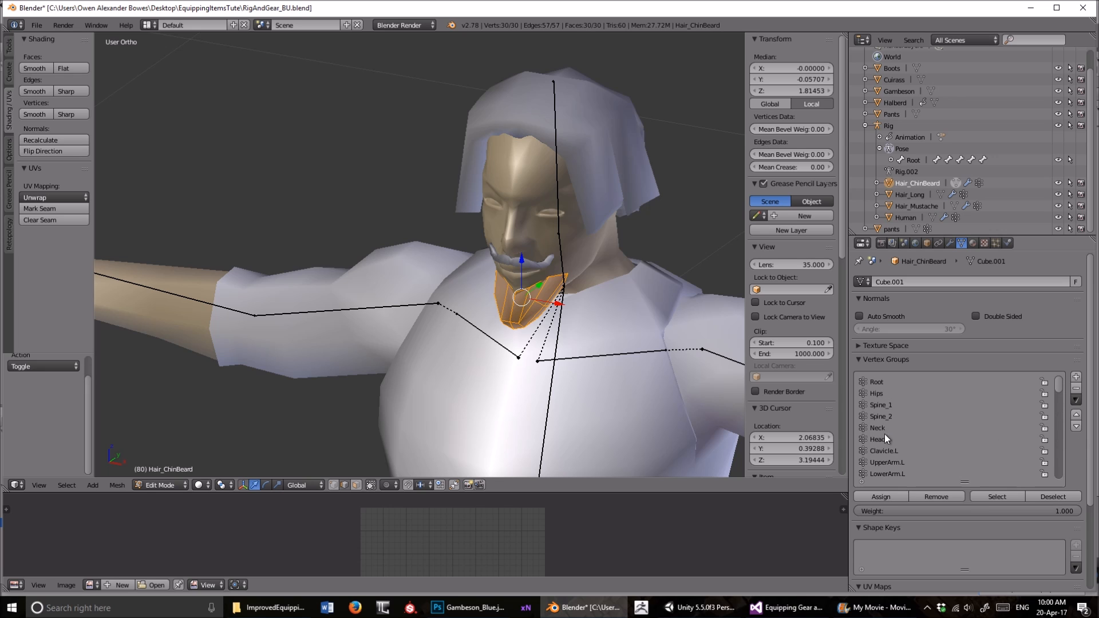
{"action": "left_click", "coordinate": [881, 497]}
{"action": "key", "text": "Tab"}
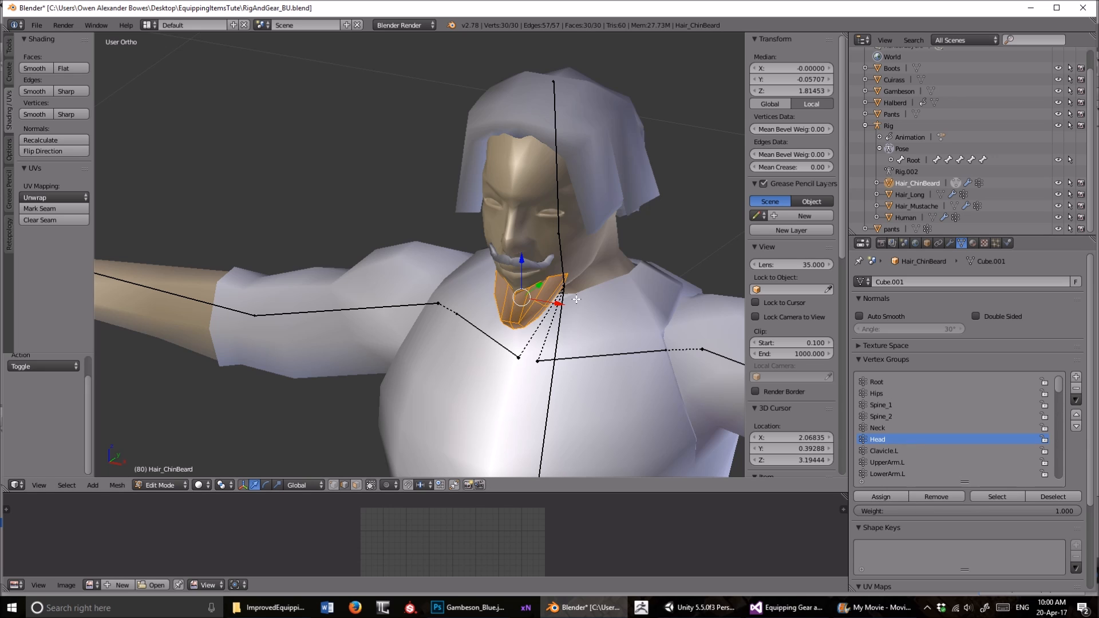
- Test-rotate the Head bone to check how the chin beard follows it, and clear the rotation
{"action": "right_click", "coordinate": [554, 138]}
{"action": "key", "text": "r"}
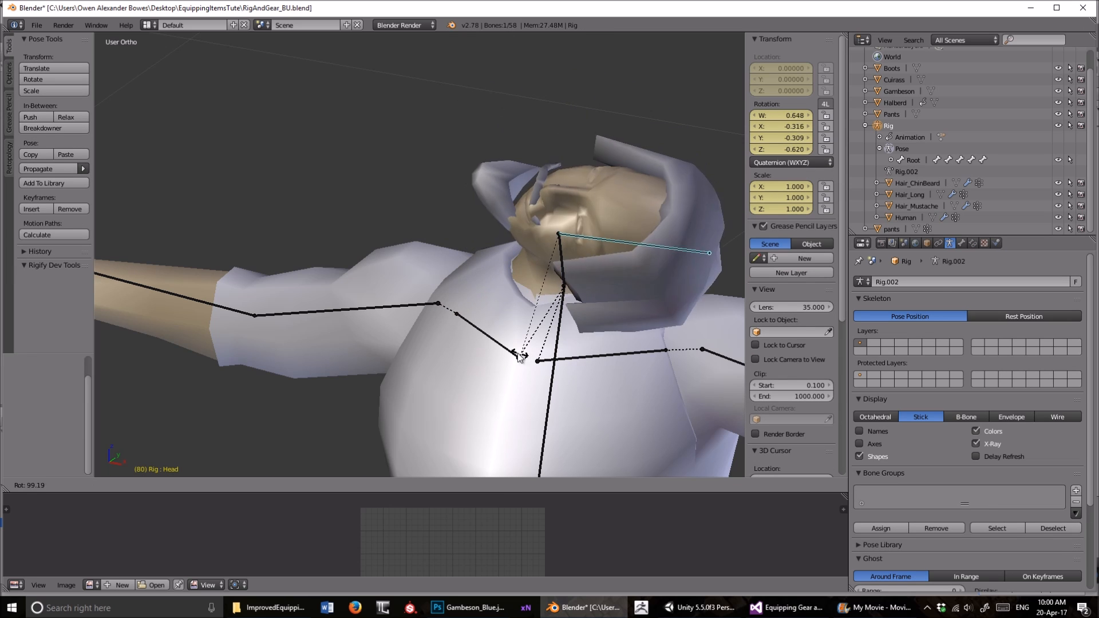
{"action": "left_click", "coordinate": [514, 265]}
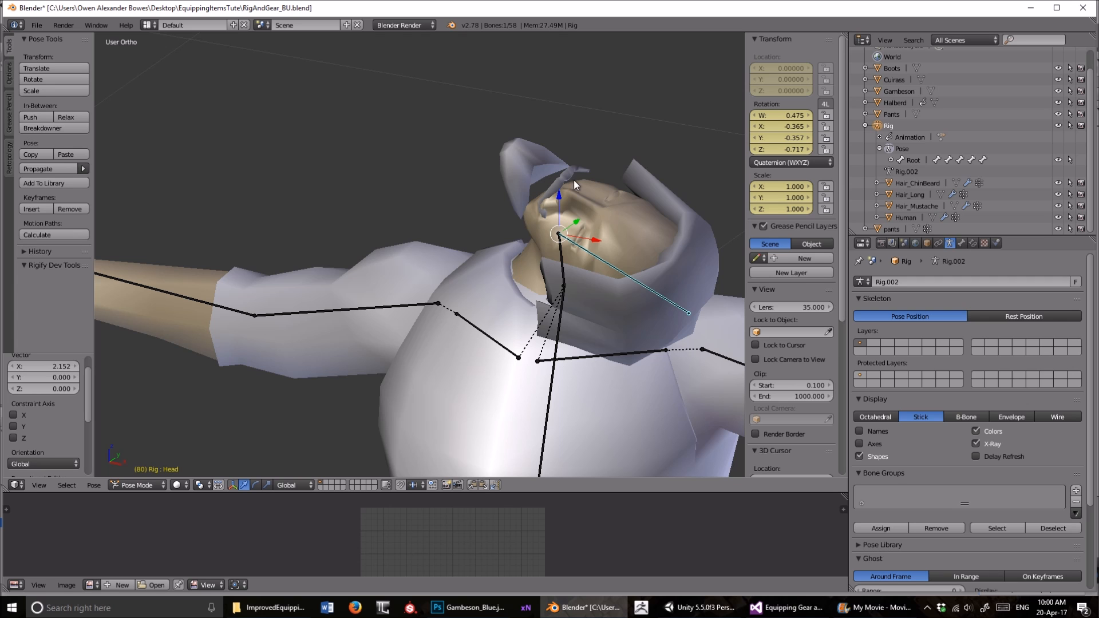
{"action": "middle_click_drag", "start_coordinate": [548, 204], "coordinate": [568, 229]}
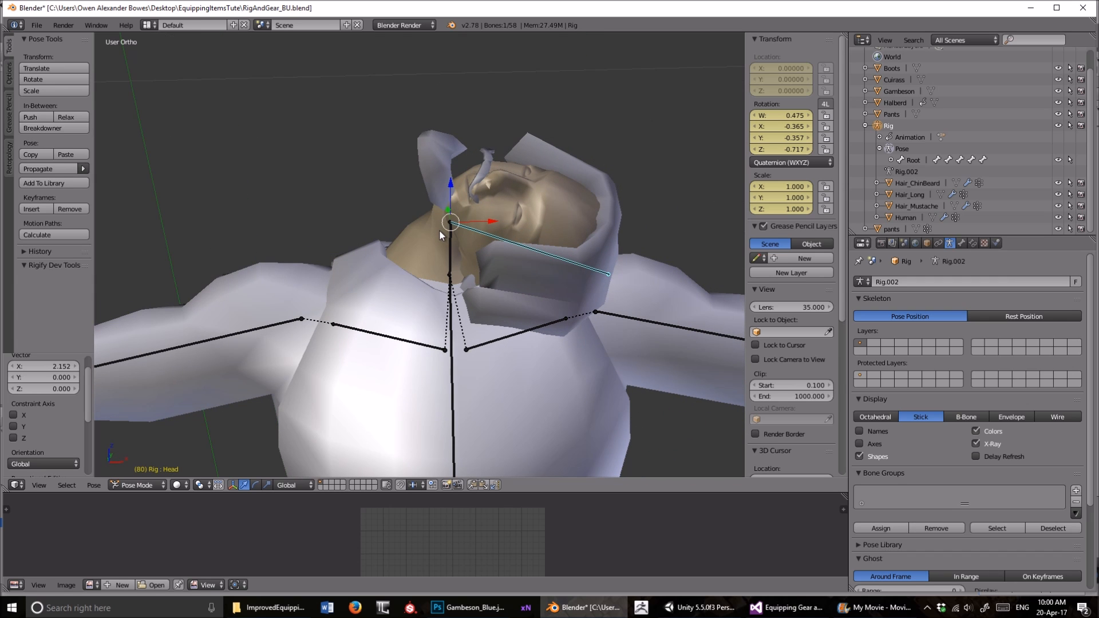
{"action": "middle_click_drag", "start_coordinate": [469, 190], "coordinate": [486, 211]}
{"action": "key", "text": "alt+r"}
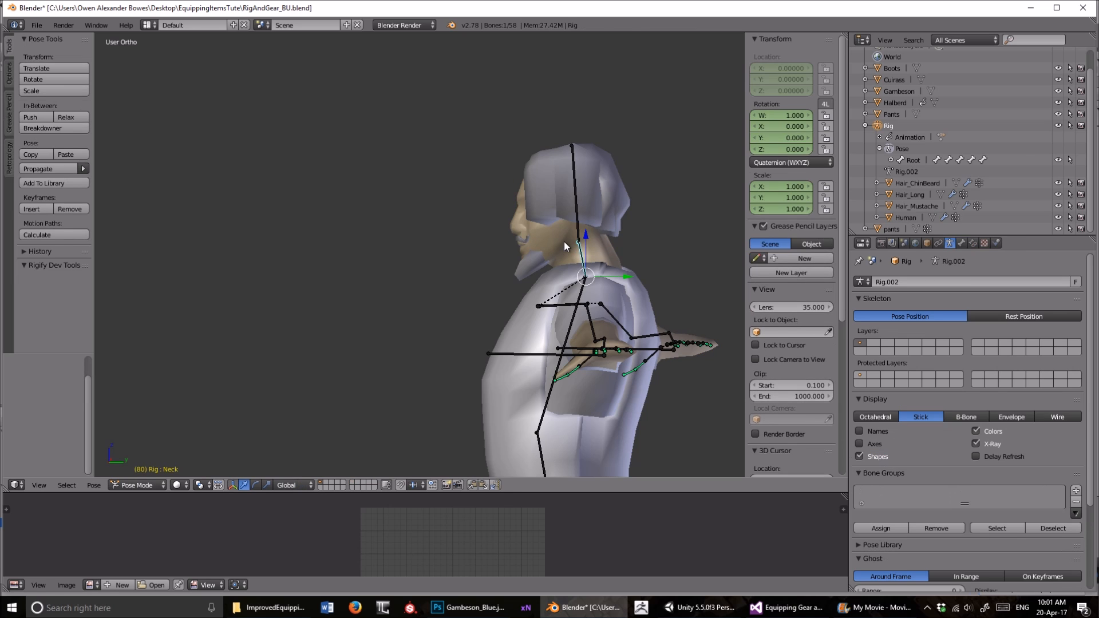
- Select the Human mesh and switch it to Weight Paint mode to inspect the Neck bone's weights around the jaw and face
{"action": "key", "text": "ctrl+Tab"}
{"action": "right_click", "coordinate": [545, 242]}
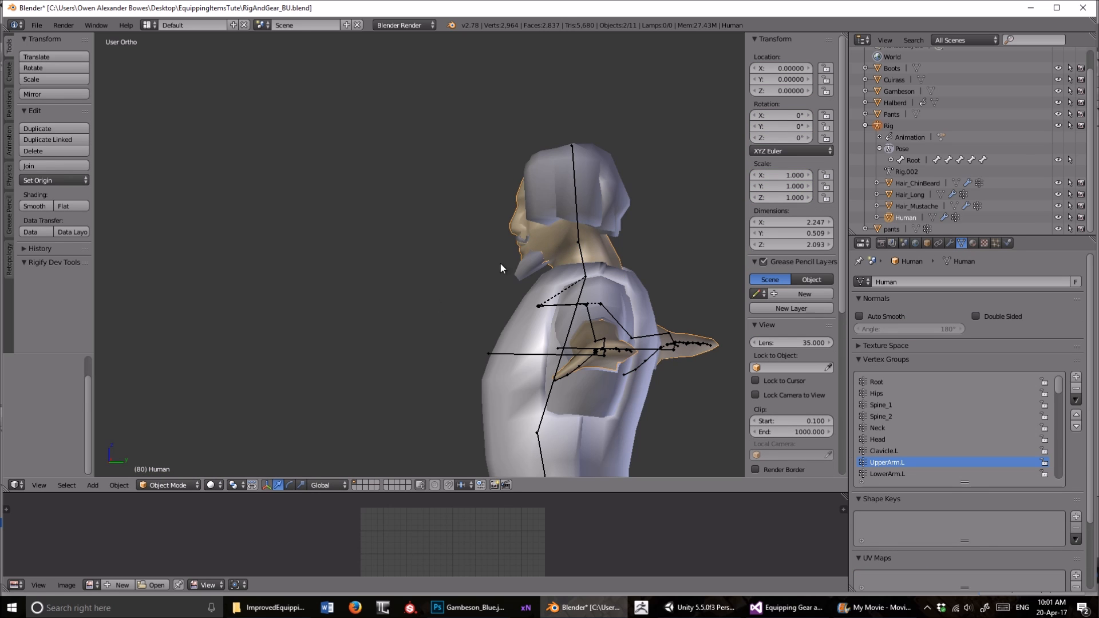
{"action": "left_click", "coordinate": [177, 485]}
{"action": "left_click", "coordinate": [176, 421]}
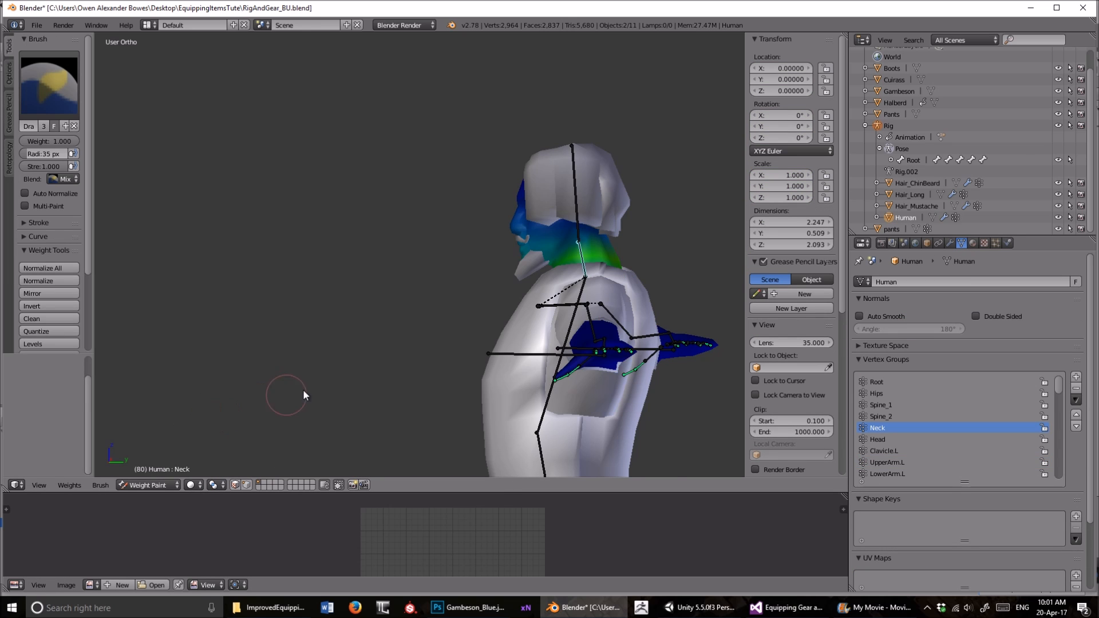
{"action": "scroll", "coordinate": [450, 318], "scroll_direction": "up", "scroll_amount": 4}
{"action": "mouse_move", "coordinate": [452, 317]}
{"action": "middle_mouse_down"}
{"action": "mouse_move", "coordinate": [537, 307]}
{"action": "mouse_move", "coordinate": [336, 301]}
{"action": "mouse_move", "coordinate": [407, 288]}
{"action": "mouse_move", "coordinate": [547, 299]}
{"action": "mouse_move", "coordinate": [369, 283]}
{"action": "middle_mouse_up"}
{"action": "scroll", "coordinate": [337, 301], "scroll_direction": "down", "scroll_amount": 5}
{"action": "scroll", "coordinate": [369, 283], "scroll_direction": "up", "scroll_amount": 7}
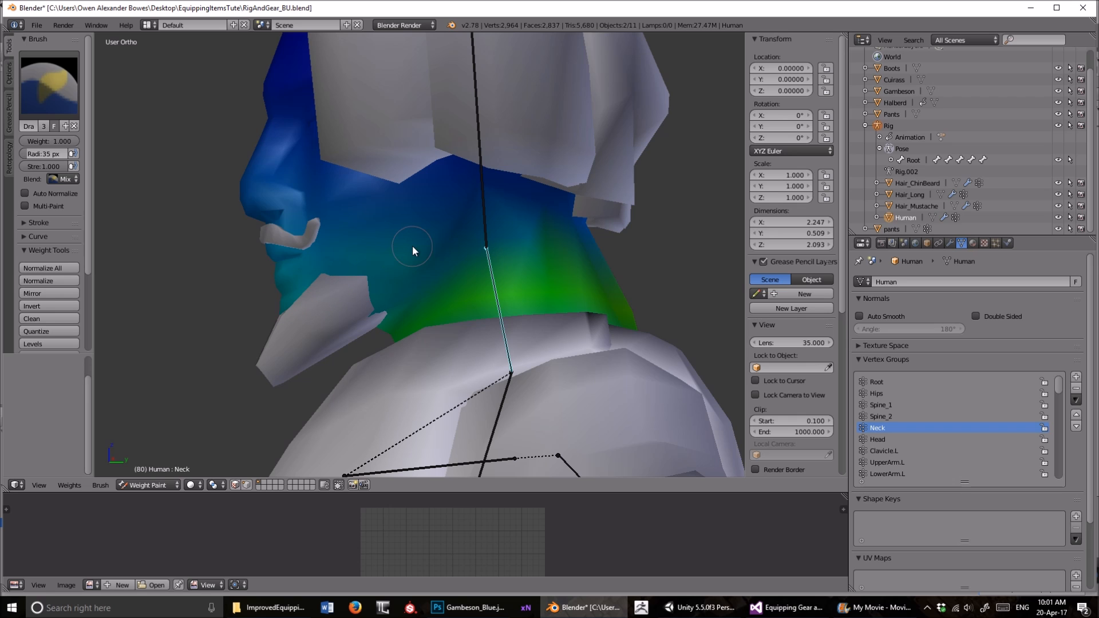
{"action": "mouse_move", "coordinate": [377, 252]}
{"action": "middle_mouse_down"}
{"action": "mouse_move", "coordinate": [380, 262]}
{"action": "mouse_move", "coordinate": [423, 263]}
{"action": "mouse_move", "coordinate": [450, 244]}
{"action": "mouse_move", "coordinate": [423, 247]}
{"action": "middle_mouse_up"}
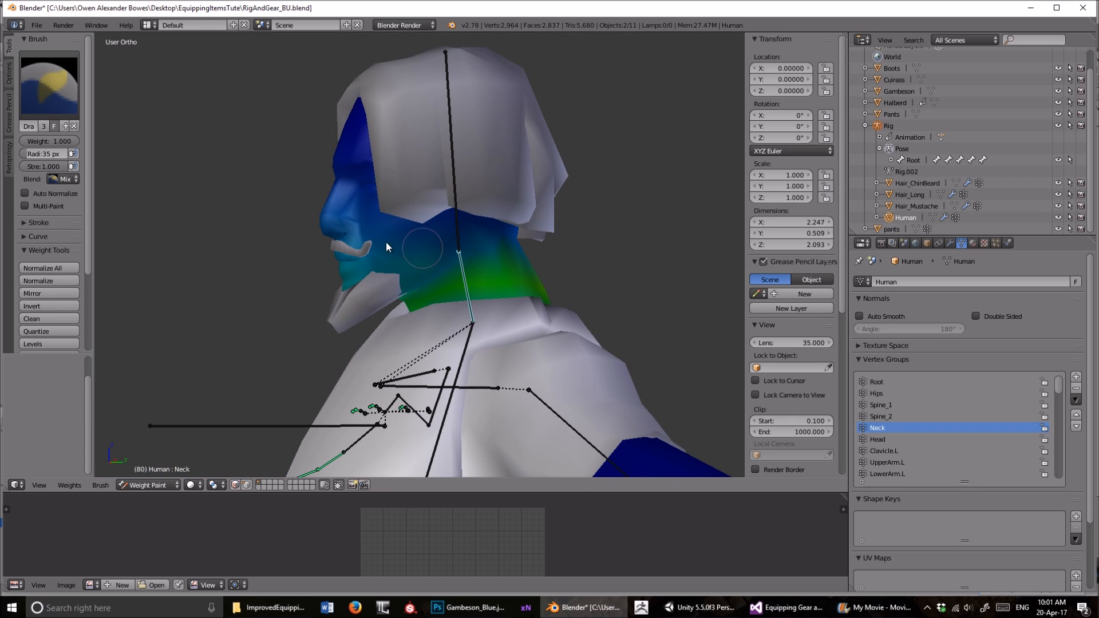
- Set the brush weight to 0 and paint the Neck influence off the Human's face and jaw on both sides
{"action": "left_click_drag", "start_coordinate": [66, 141], "coordinate": [24, 144]}
{"action": "middle_click_drag", "start_coordinate": [216, 213], "coordinate": [271, 227]}
{"action": "left_click_drag", "start_coordinate": [359, 250], "coordinate": [356, 282]}
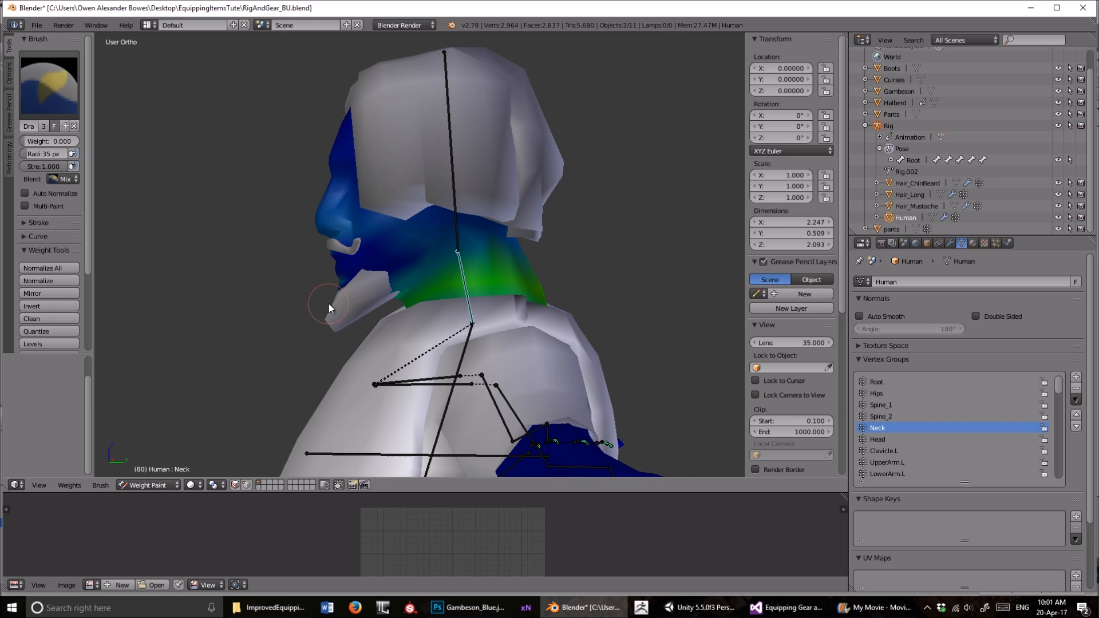
{"action": "mouse_move", "coordinate": [334, 232]}
{"action": "left_mouse_down"}
{"action": "mouse_move", "coordinate": [397, 165]}
{"action": "mouse_move", "coordinate": [427, 197]}
{"action": "left_mouse_up"}
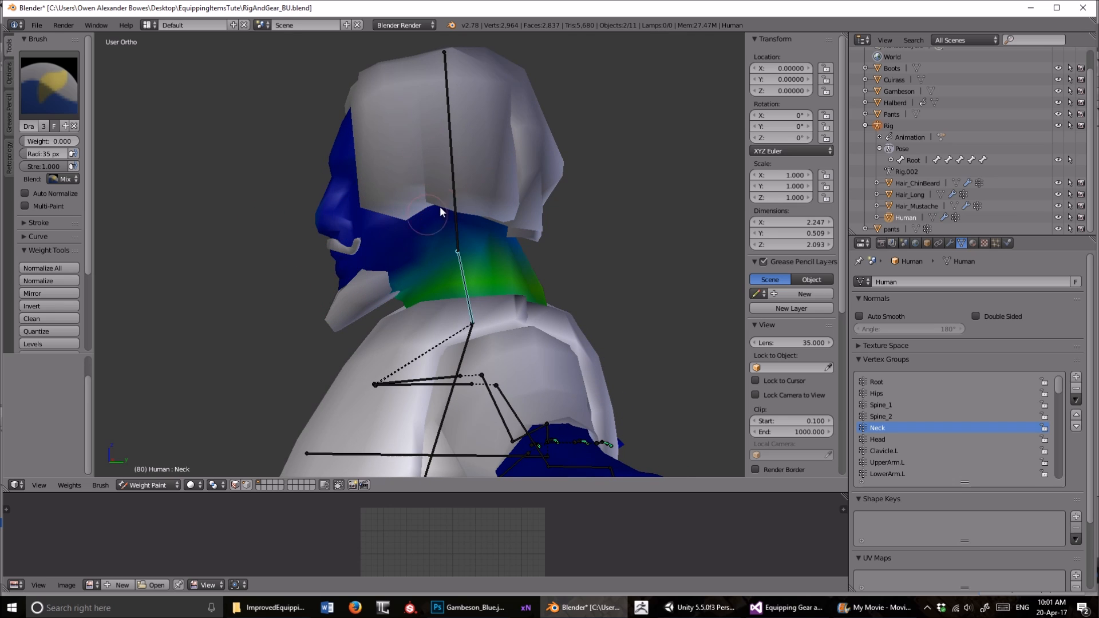
{"action": "middle_click_drag", "start_coordinate": [341, 115], "coordinate": [503, 155]}
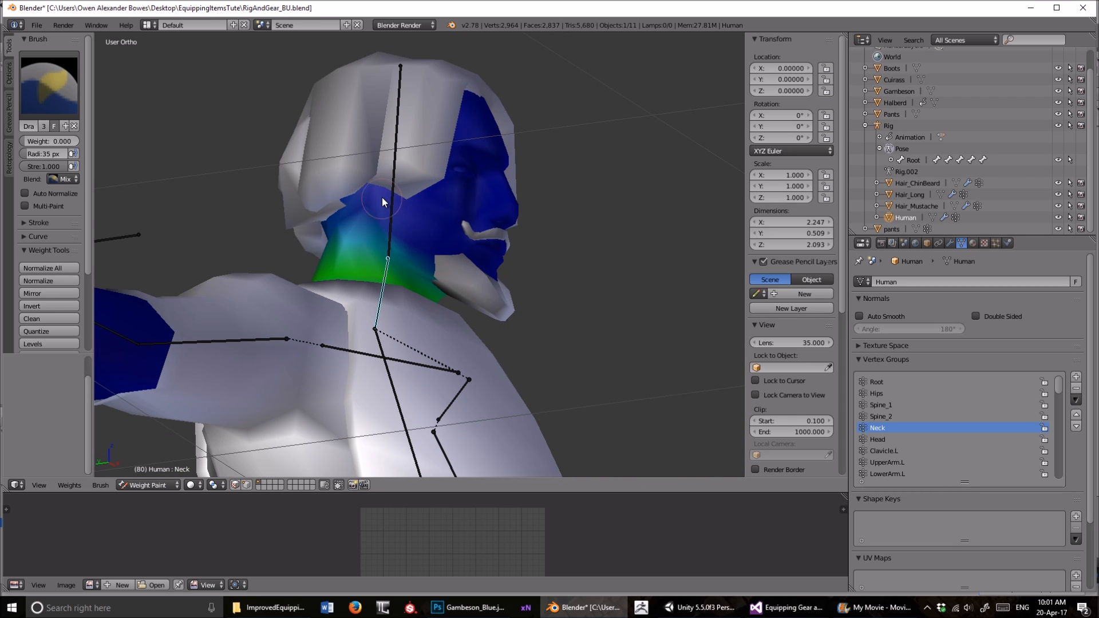
{"action": "right_click", "coordinate": [432, 166]}
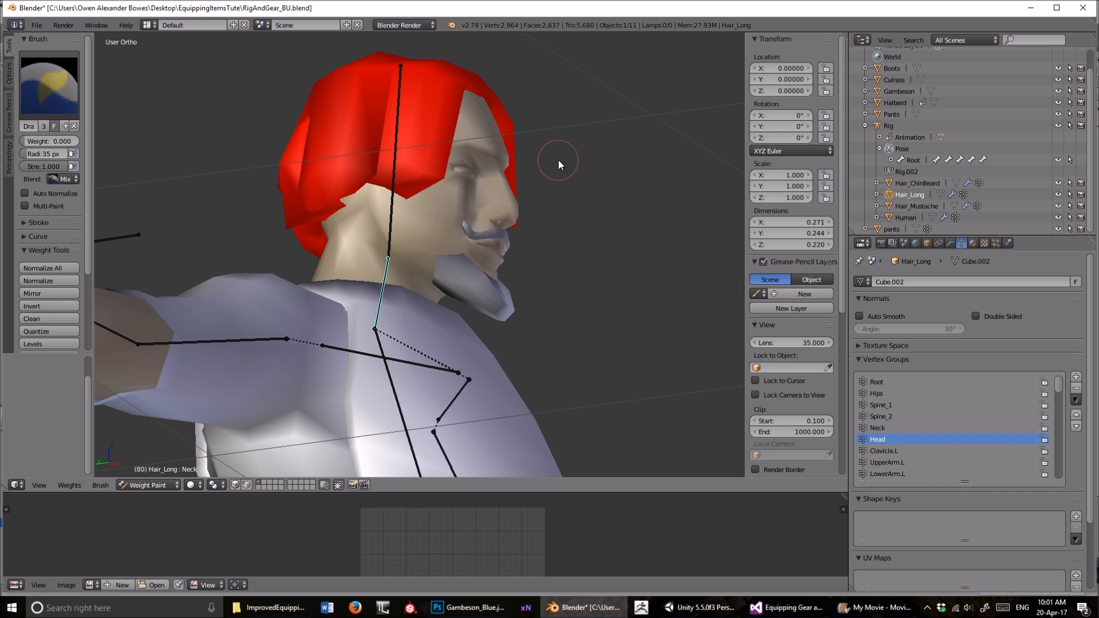
{"action": "middle_click_drag", "start_coordinate": [582, 159], "coordinate": [428, 203]}
{"action": "right_click", "coordinate": [424, 168]}
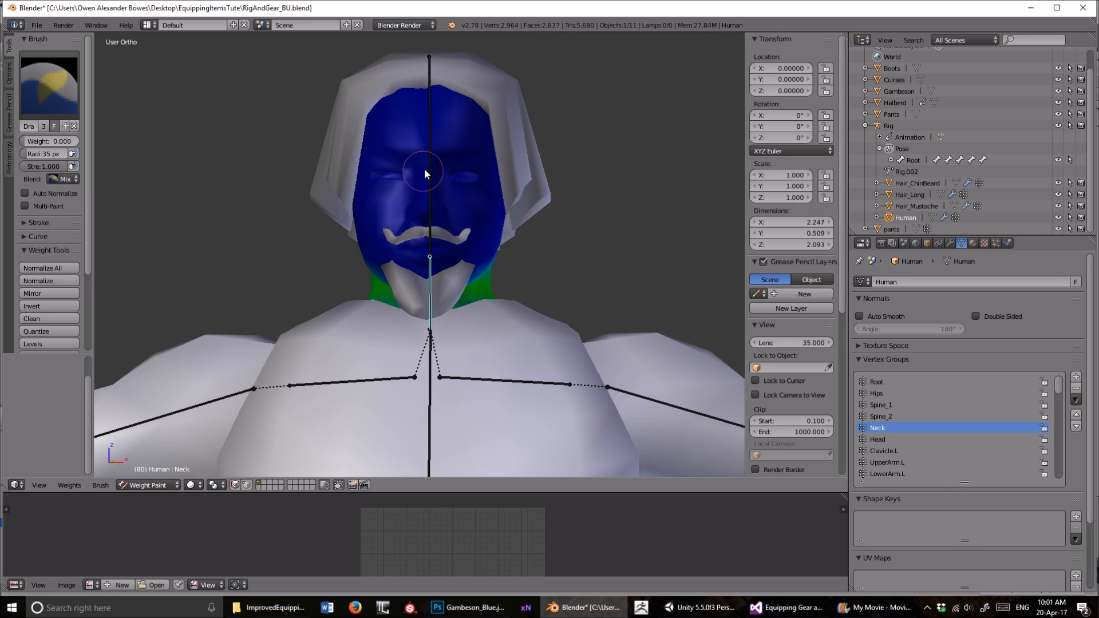
- Test-rotate the Head bone to check how the Human's face deforms with the hair and beard, and cancel the rotations
{"action": "key", "text": "r"}
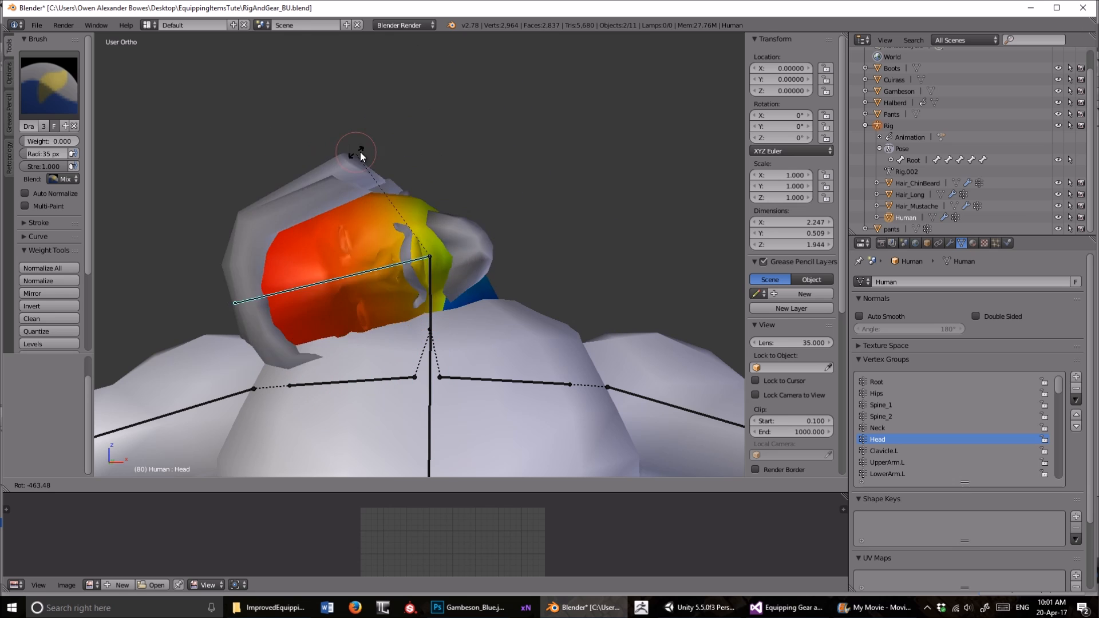
{"action": "right_click", "coordinate": [501, 224]}
{"action": "middle_click_drag", "start_coordinate": [637, 225], "coordinate": [533, 245]}
{"action": "key", "text": "r"}
{"action": "right_click", "coordinate": [446, 253]}
- Select all of the rig's bones and return the Human mesh to Object Mode
{"action": "scroll", "coordinate": [453, 251], "scroll_direction": "down", "scroll_amount": 5}
{"action": "middle_click_drag", "start_coordinate": [465, 247], "coordinate": [535, 239]}
{"action": "key", "text": "a"}
{"action": "key", "text": "a"}
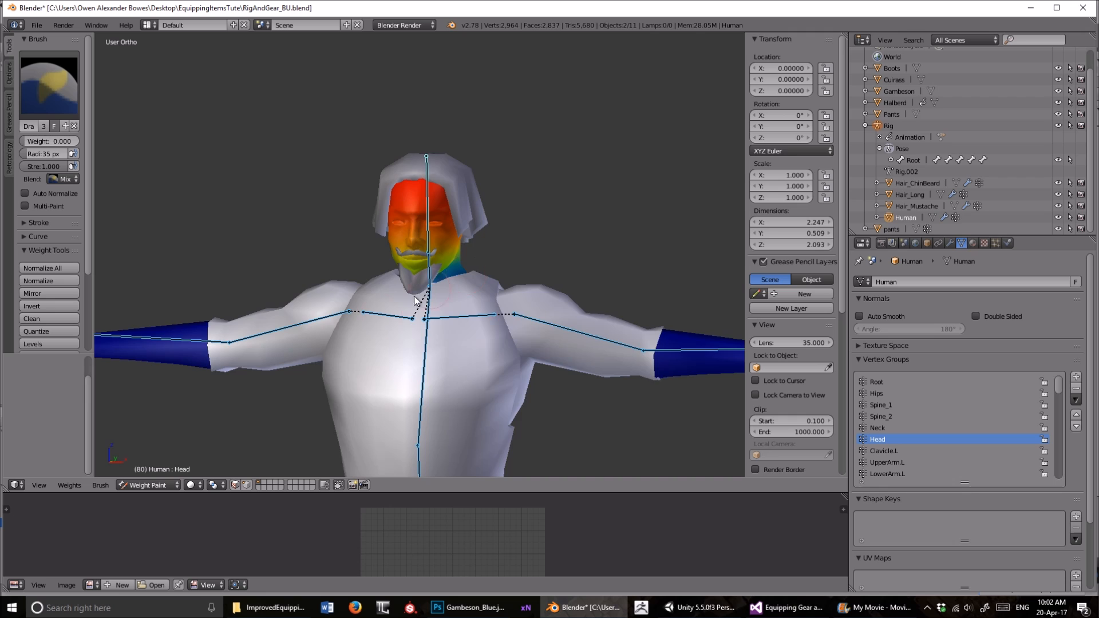
{"action": "scroll", "coordinate": [402, 256], "scroll_direction": "down", "scroll_amount": 3}
{"action": "middle_click_drag", "start_coordinate": [402, 255], "coordinate": [217, 332]}
{"action": "key", "text": "Tab"}
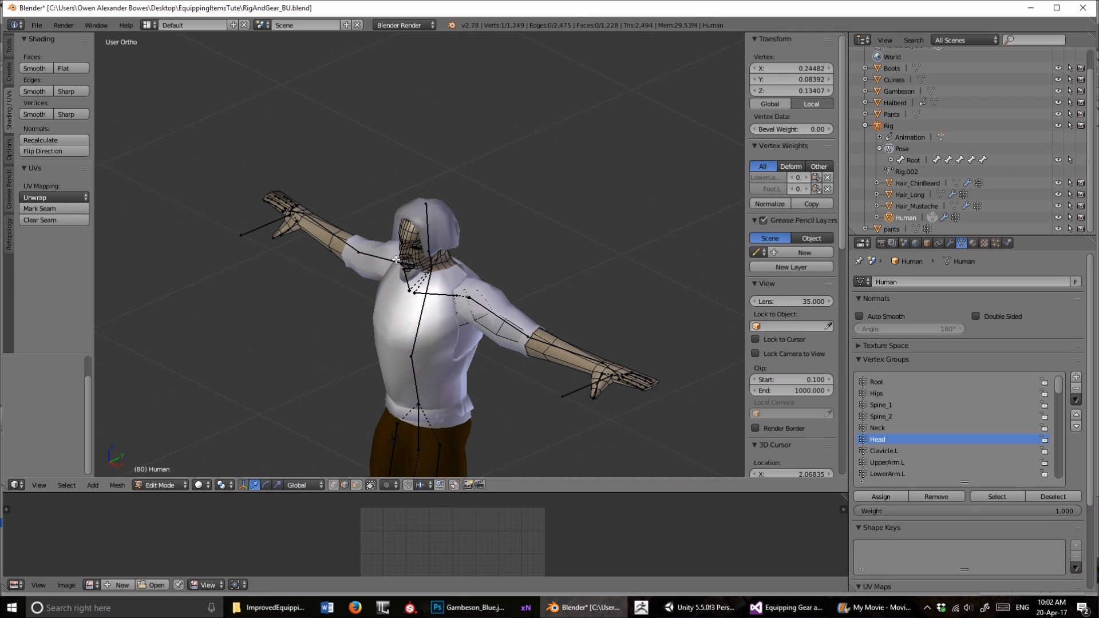
{"action": "left_click", "coordinate": [173, 485]}
{"action": "left_click", "coordinate": [174, 477]}
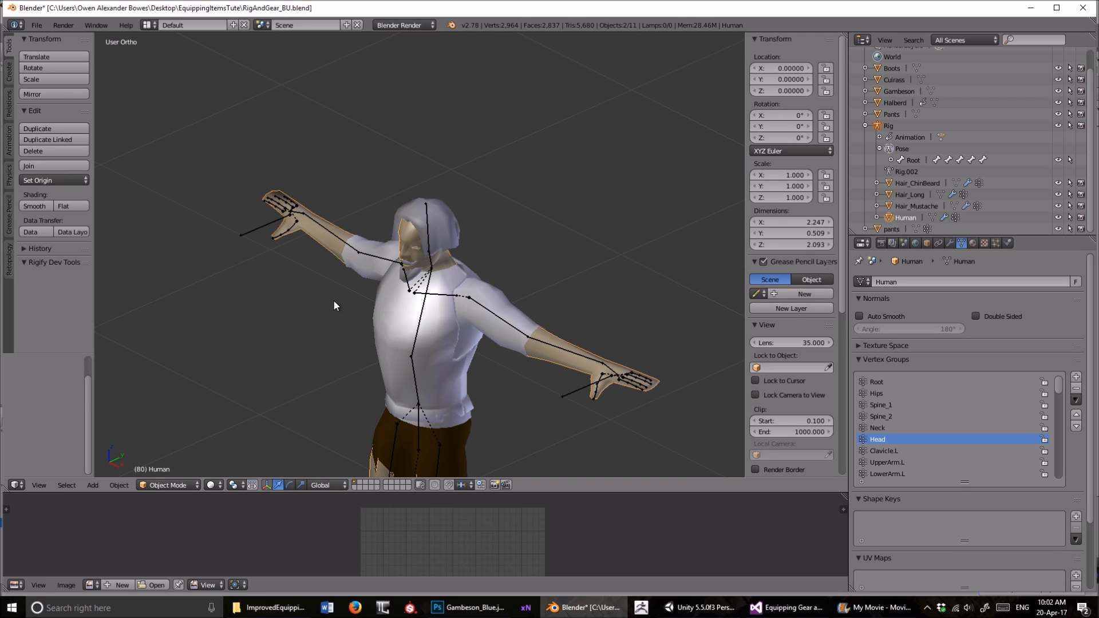
{"action": "middle_click_drag", "start_coordinate": [335, 301], "coordinate": [429, 287]}
{"action": "key", "text": "ctrl+Tab"}
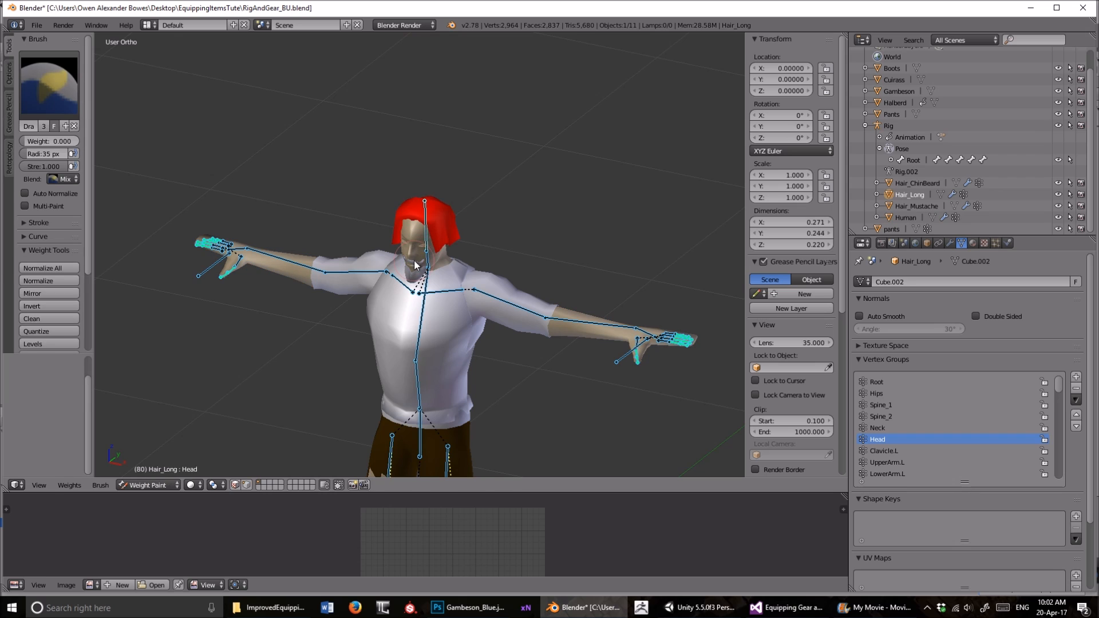
{"action": "key", "text": "ctrl+Tab"}
{"action": "right_click", "coordinate": [417, 278]}
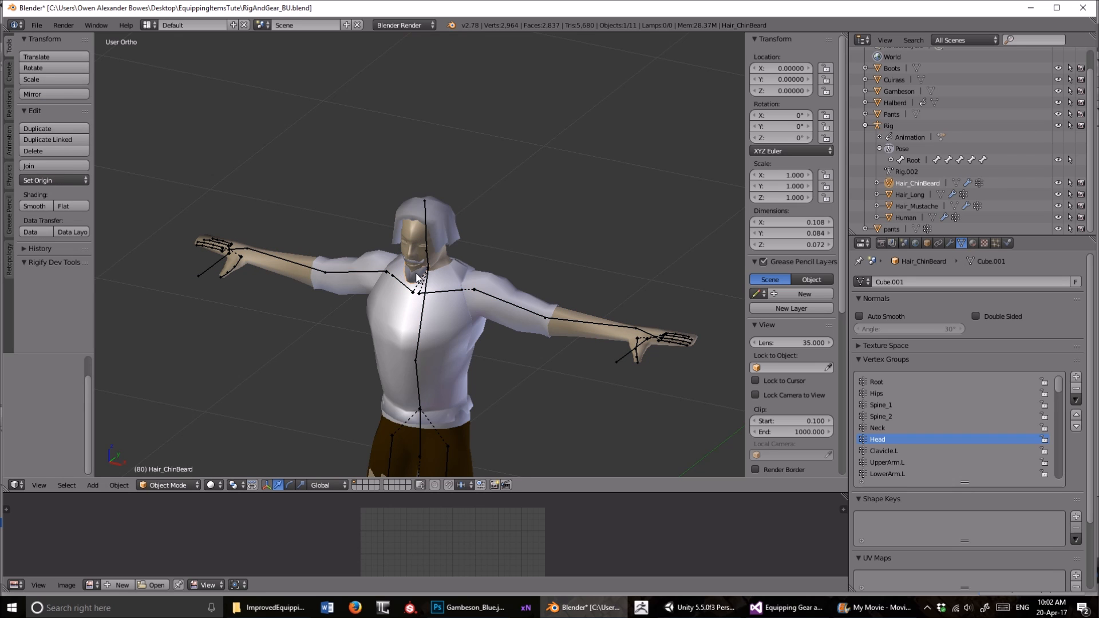
- Select the Gambeson together with the rig and parent it With Automatic Weights
{"action": "right_click", "coordinate": [381, 267]}
{"action": "scroll", "coordinate": [382, 246], "scroll_direction": "down", "scroll_amount": 1}
{"action": "middle_click_drag", "start_coordinate": [383, 240], "coordinate": [380, 235]}
{"action": "middle_click_drag", "start_coordinate": [379, 235], "coordinate": [383, 216], "text": "shift"}
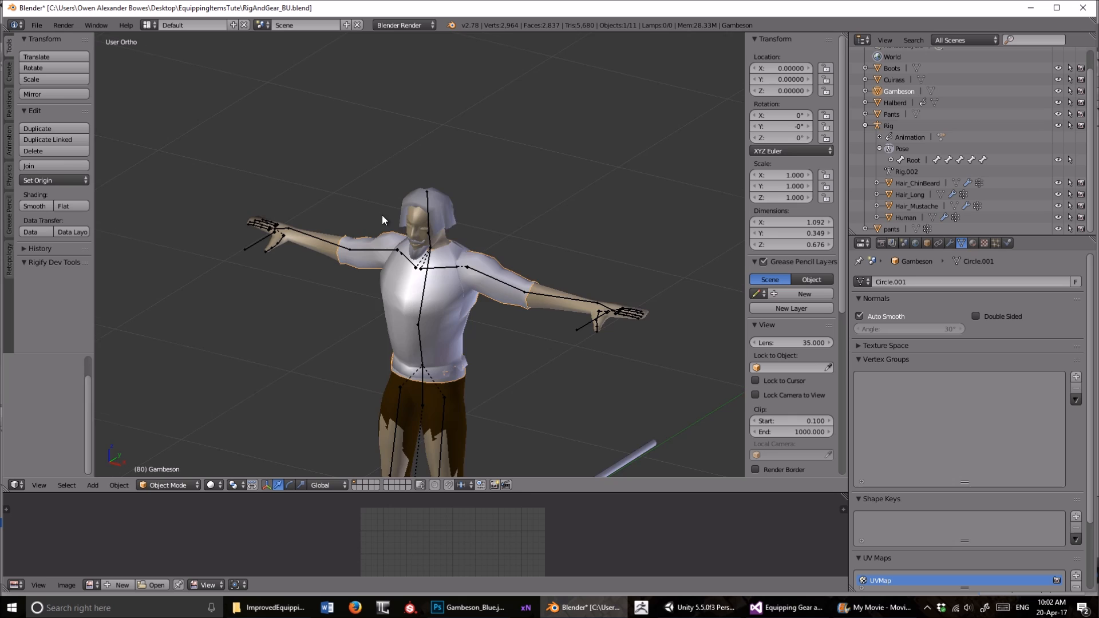
{"action": "scroll", "coordinate": [382, 215], "scroll_direction": "up", "scroll_amount": 3}
{"action": "right_click", "coordinate": [161, 247]}
{"action": "key", "text": "ctrl+Tab"}
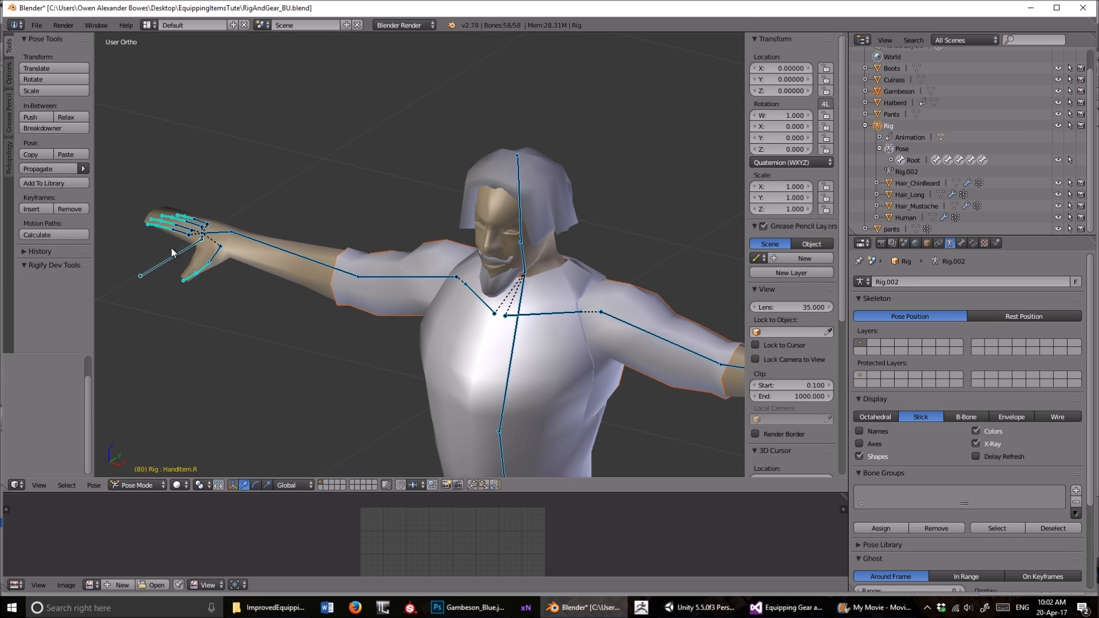
{"action": "key", "text": "ctrl+p"}
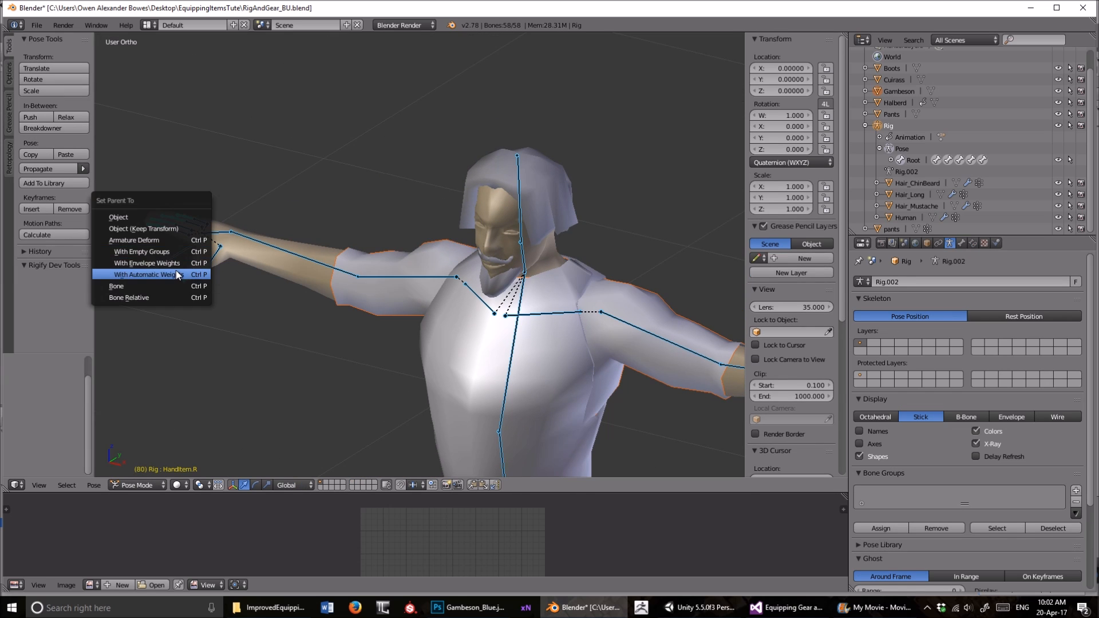
{"action": "left_click", "coordinate": [177, 270]}
- Test-rotate the UpperArm.R bone to check how the gambeson sleeve follows it, and cancel the rotation
{"action": "right_click", "coordinate": [383, 278]}
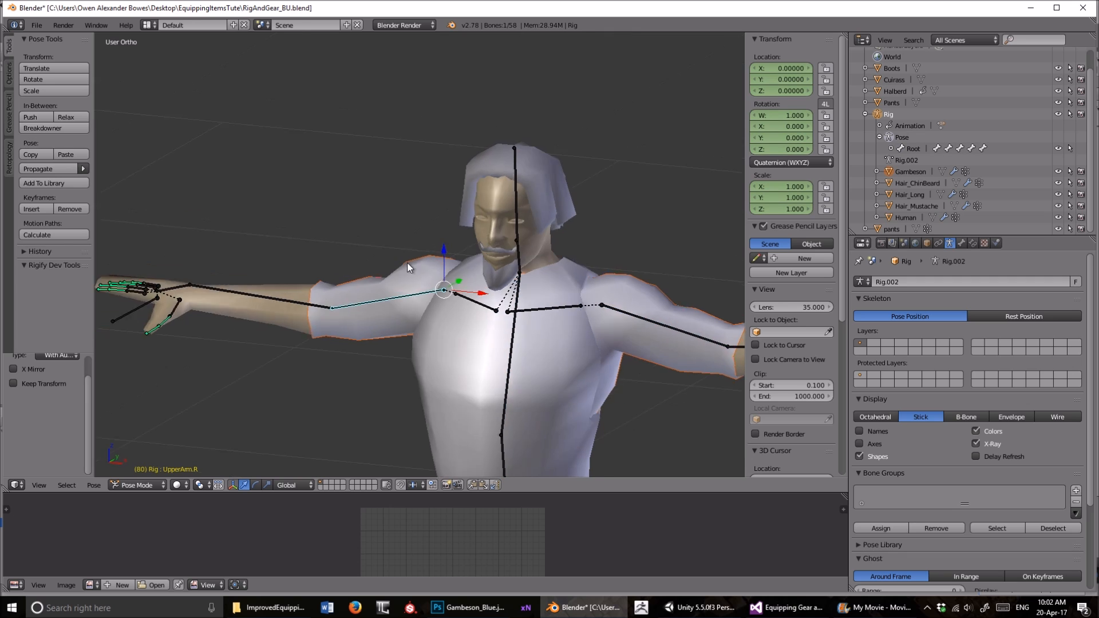
{"action": "key", "text": "r"}
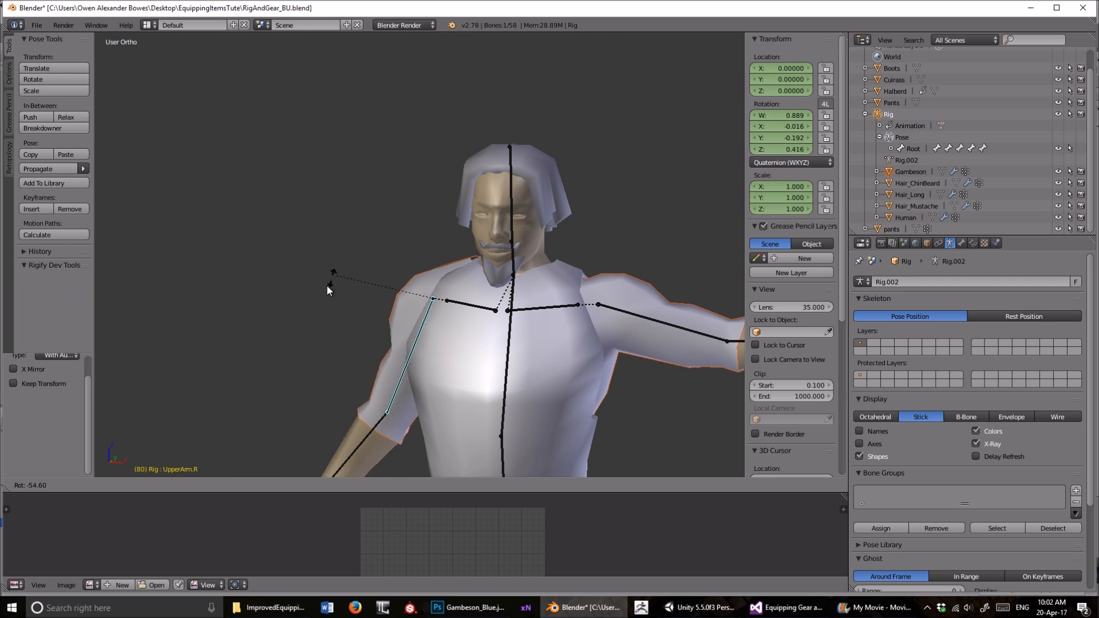
{"action": "right_click", "coordinate": [467, 271]}
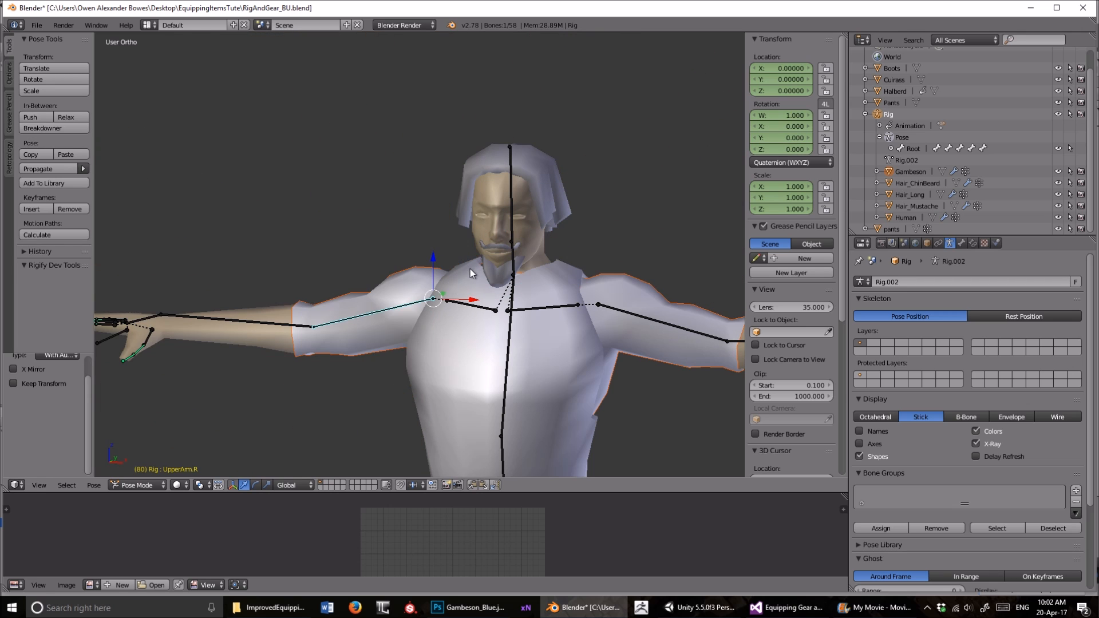
- Select the Cuirass together with the rig and parent it With Automatic Weights
{"action": "scroll", "coordinate": [472, 273], "scroll_direction": "down", "scroll_amount": 4}
{"action": "middle_click_drag", "start_coordinate": [525, 245], "coordinate": [477, 278]}
{"action": "middle_click_drag", "start_coordinate": [493, 303], "coordinate": [489, 259], "text": "shift"}
{"action": "right_click", "coordinate": [468, 276]}
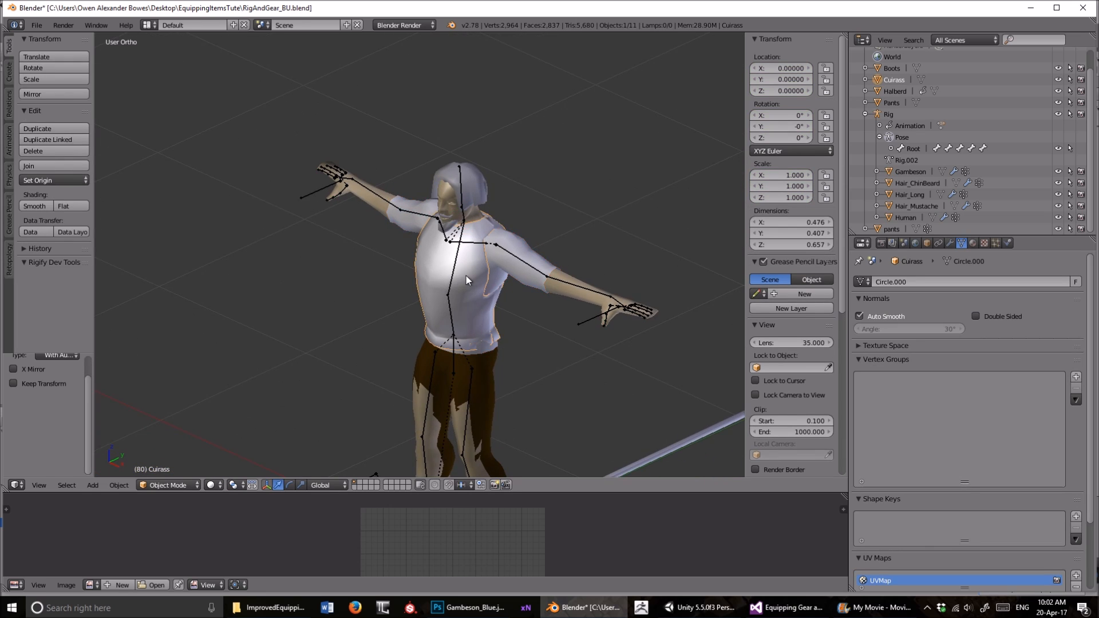
{"action": "middle_click_drag", "start_coordinate": [405, 234], "coordinate": [435, 270], "text": "shift"}
{"action": "scroll", "coordinate": [427, 268], "scroll_direction": "up", "scroll_amount": 5}
{"action": "right_click", "coordinate": [221, 191], "text": "shift"}
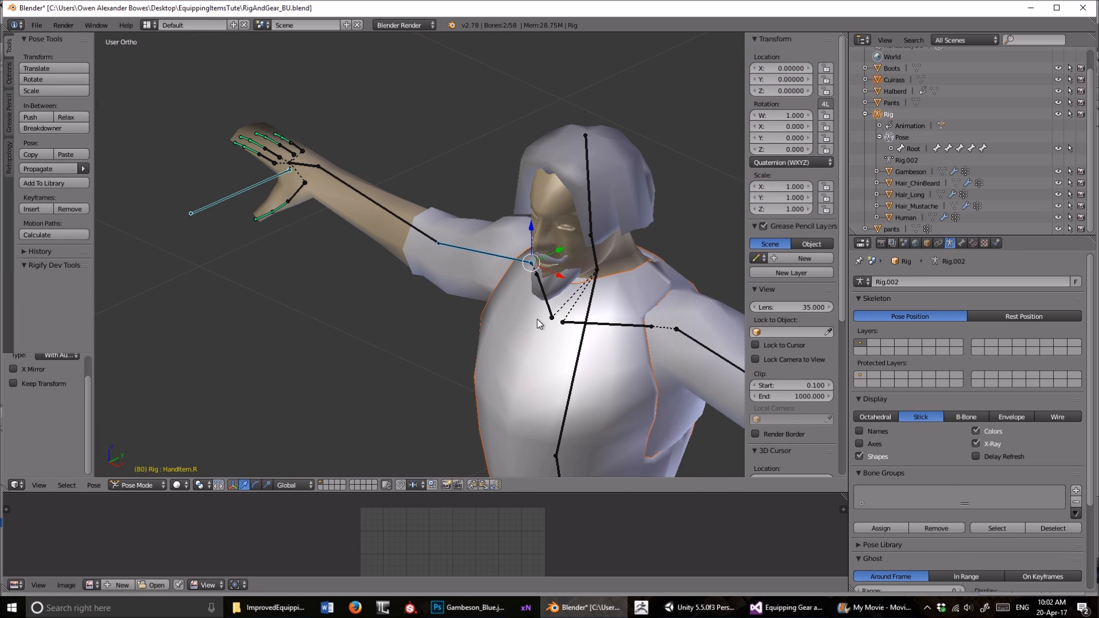
{"action": "right_click", "coordinate": [589, 383]}
{"action": "right_click", "coordinate": [218, 197], "text": "shift"}
{"action": "key", "text": "ctrl+p"}
{"action": "left_click", "coordinate": [218, 197]}
- Test-rotate the Spine_2 bone to check how the cuirass bends with the torso, and cancel the rotation
{"action": "scroll", "coordinate": [317, 271], "scroll_direction": "down", "scroll_amount": 3}
{"action": "middle_click_drag", "start_coordinate": [321, 314], "coordinate": [290, 179], "text": "shift"}
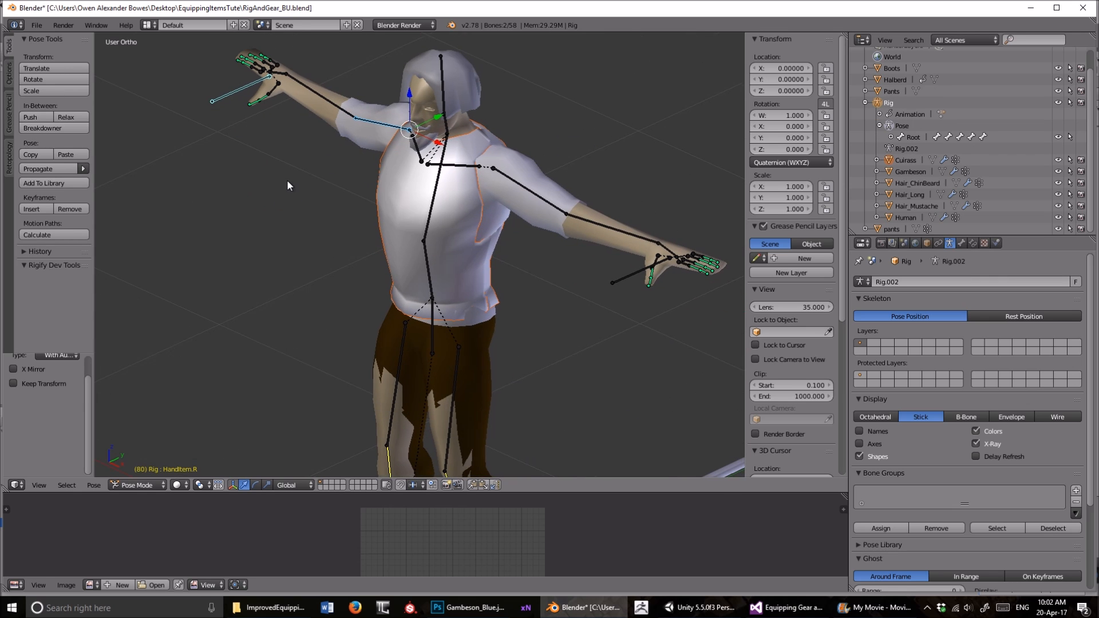
{"action": "right_click", "coordinate": [436, 210]}
{"action": "key", "text": "r"}
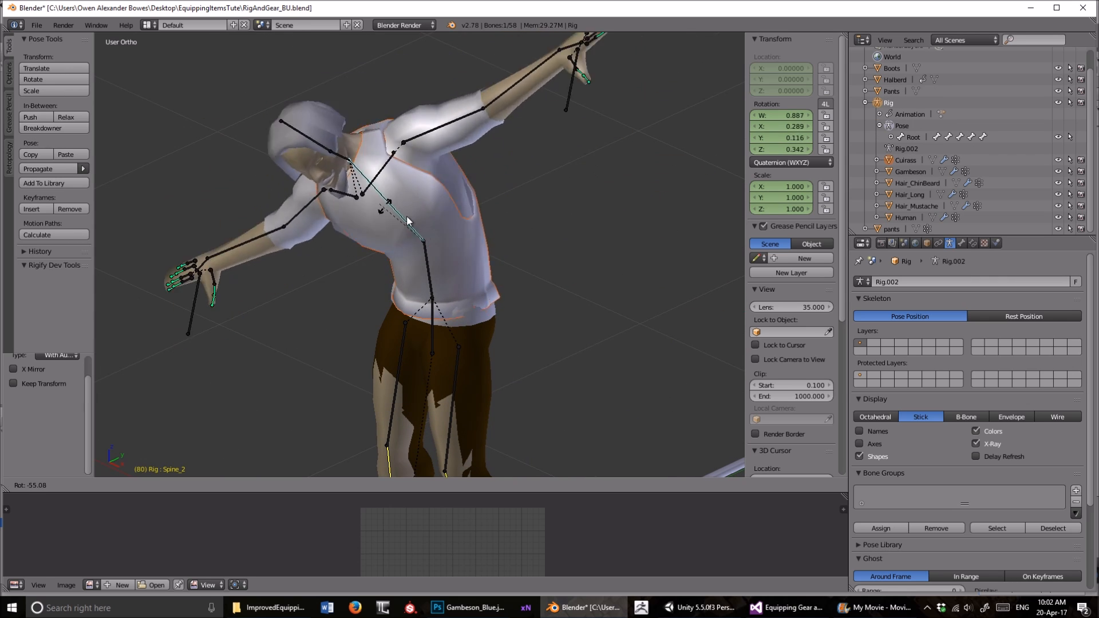
{"action": "right_click", "coordinate": [335, 180]}
- Tilt the Spine_2 bone sideways from a front view to check the cuirass against the gambeson, and cancel the rotation
{"action": "middle_click_drag", "start_coordinate": [441, 318], "coordinate": [473, 304], "text": "shift"}
{"action": "middle_click_drag", "start_coordinate": [475, 123], "coordinate": [448, 245], "text": "shift"}
{"action": "scroll", "coordinate": [486, 207], "scroll_direction": "up", "scroll_amount": 3}
{"action": "middle_click_drag", "start_coordinate": [466, 195], "coordinate": [457, 237], "text": "shift"}
{"action": "scroll", "coordinate": [418, 250], "scroll_direction": "down", "scroll_amount": 3}
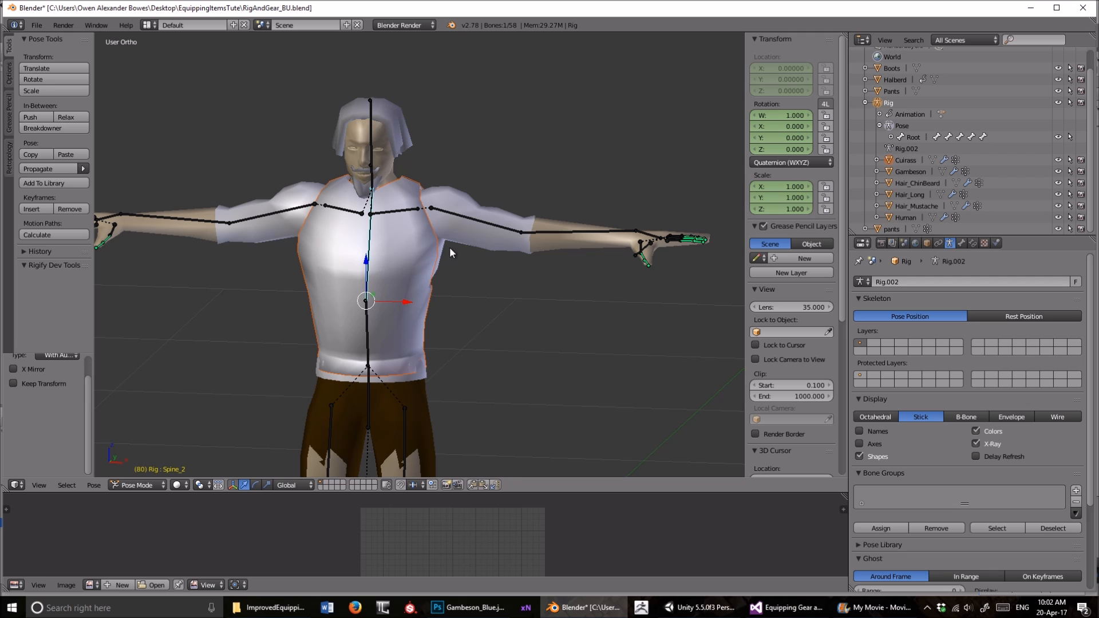
{"action": "middle_click_drag", "start_coordinate": [511, 280], "coordinate": [564, 288]}
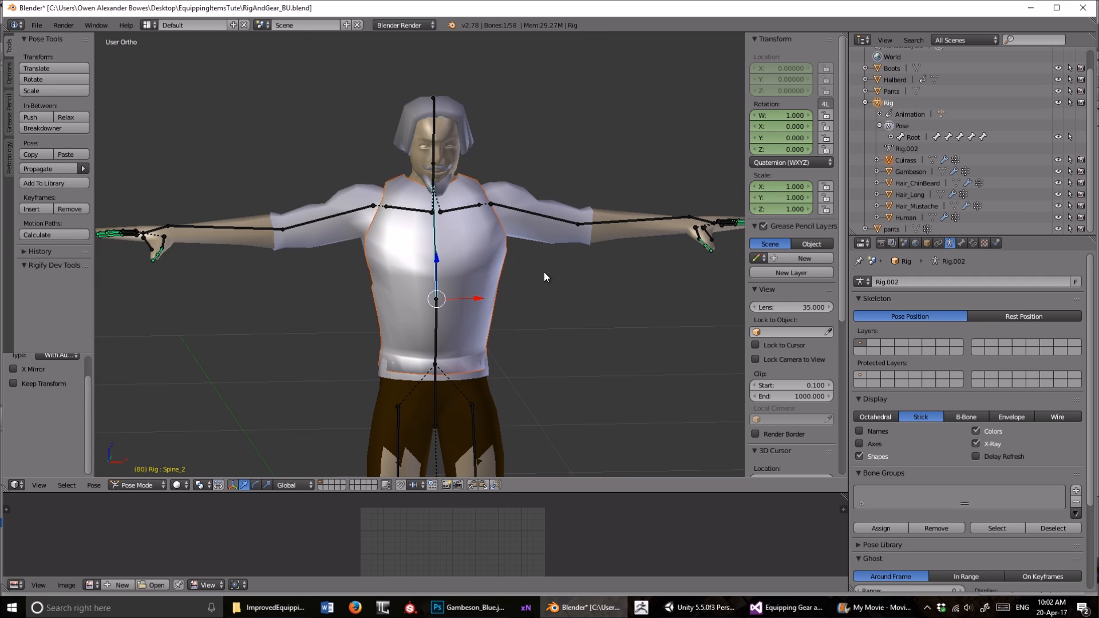
{"action": "key", "text": "r"}
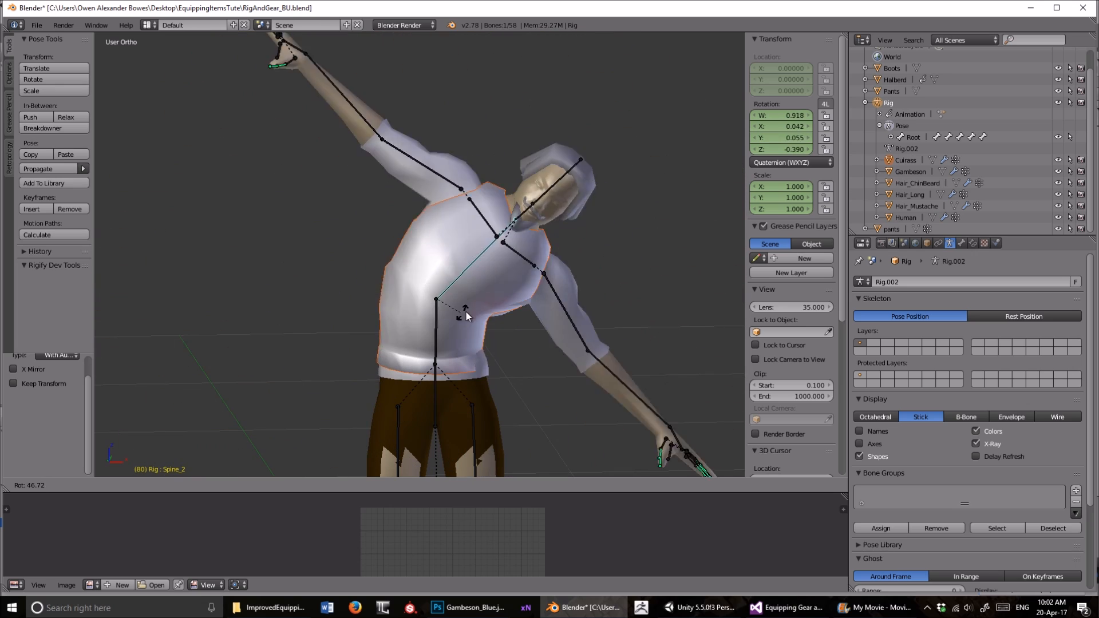
{"action": "key", "text": "Escape"}
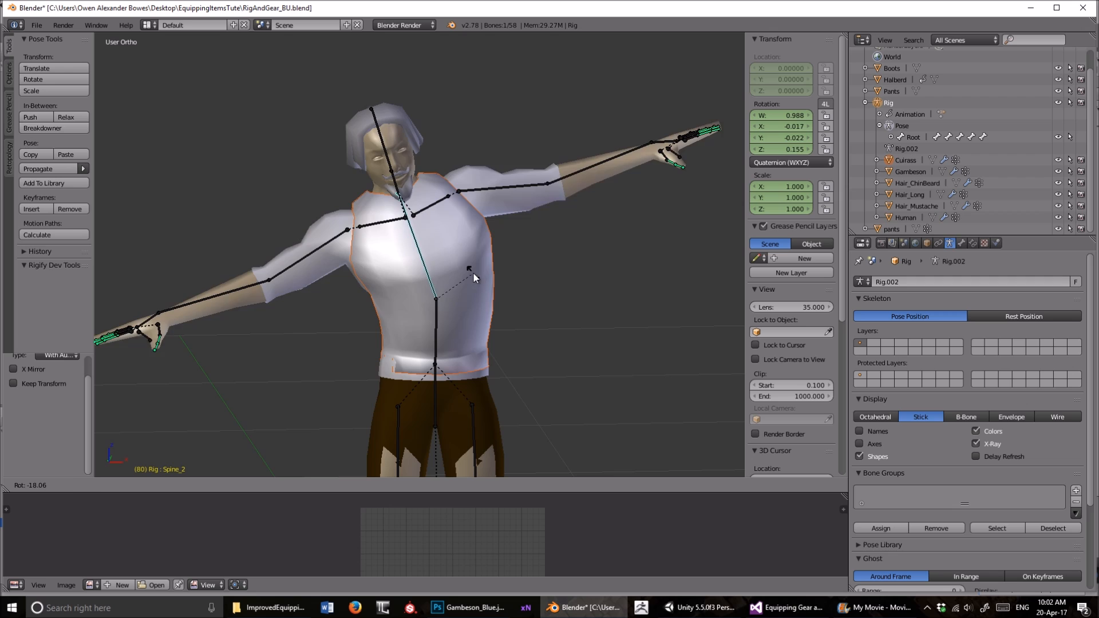
- Examine the cuirass from several angles around the shoulder and torso, looking at how it sits over the gambeson
{"action": "middle_click_drag", "start_coordinate": [473, 273], "coordinate": [490, 283]}
{"action": "middle_click_drag", "start_coordinate": [557, 307], "coordinate": [579, 284]}
{"action": "scroll", "coordinate": [560, 290], "scroll_direction": "up", "scroll_amount": 3}
{"action": "scroll", "coordinate": [578, 284], "scroll_direction": "up", "scroll_amount": 2}
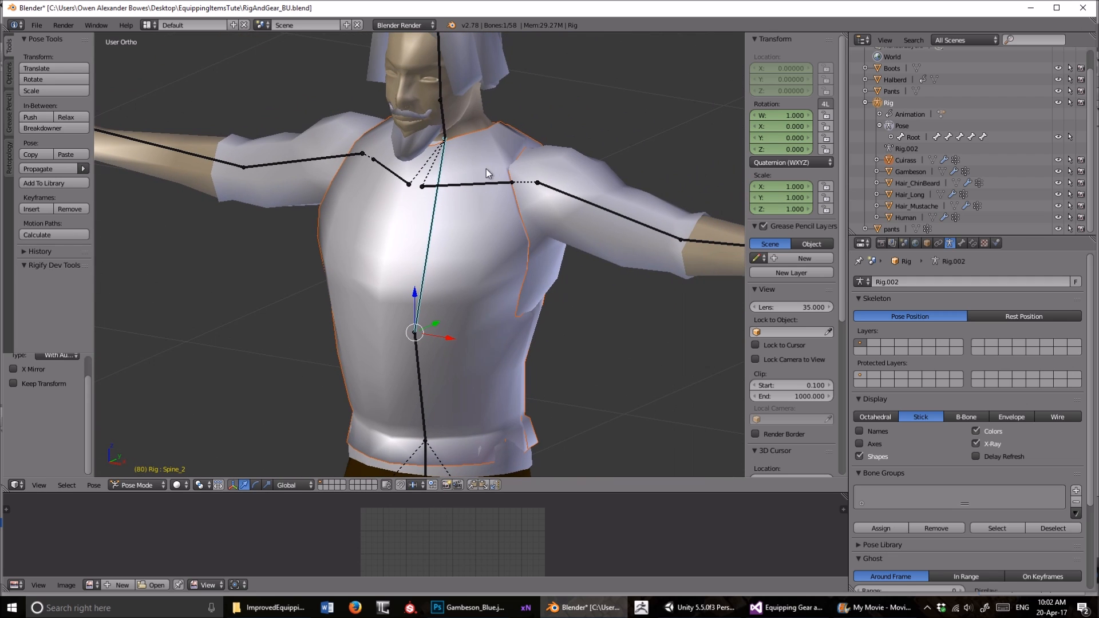
{"action": "right_click", "coordinate": [476, 264]}
{"action": "middle_click_drag", "start_coordinate": [479, 273], "coordinate": [475, 212]}
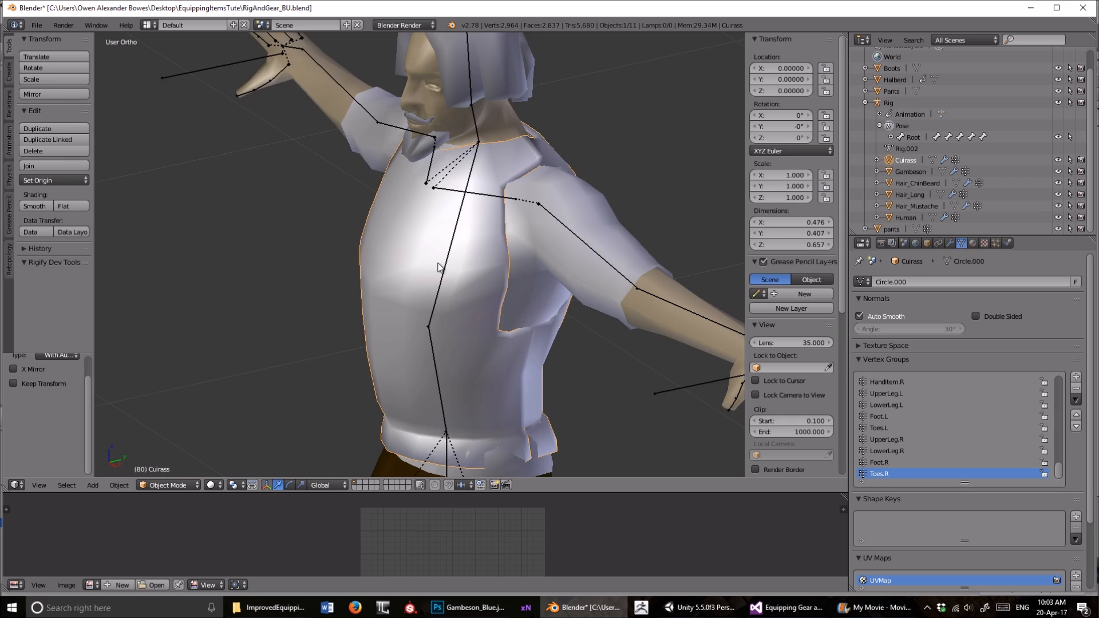
{"action": "scroll", "coordinate": [452, 261], "scroll_direction": "down", "scroll_amount": 5}
{"action": "scroll", "coordinate": [553, 246], "scroll_direction": "up", "scroll_amount": 2}
{"action": "middle_click_drag", "start_coordinate": [460, 259], "coordinate": [479, 307]}
{"action": "scroll", "coordinate": [548, 268], "scroll_direction": "down", "scroll_amount": 2}
- Select the lowercase-named pants object together with the rig and parent it With Automatic Weights
{"action": "right_click", "coordinate": [480, 308]}
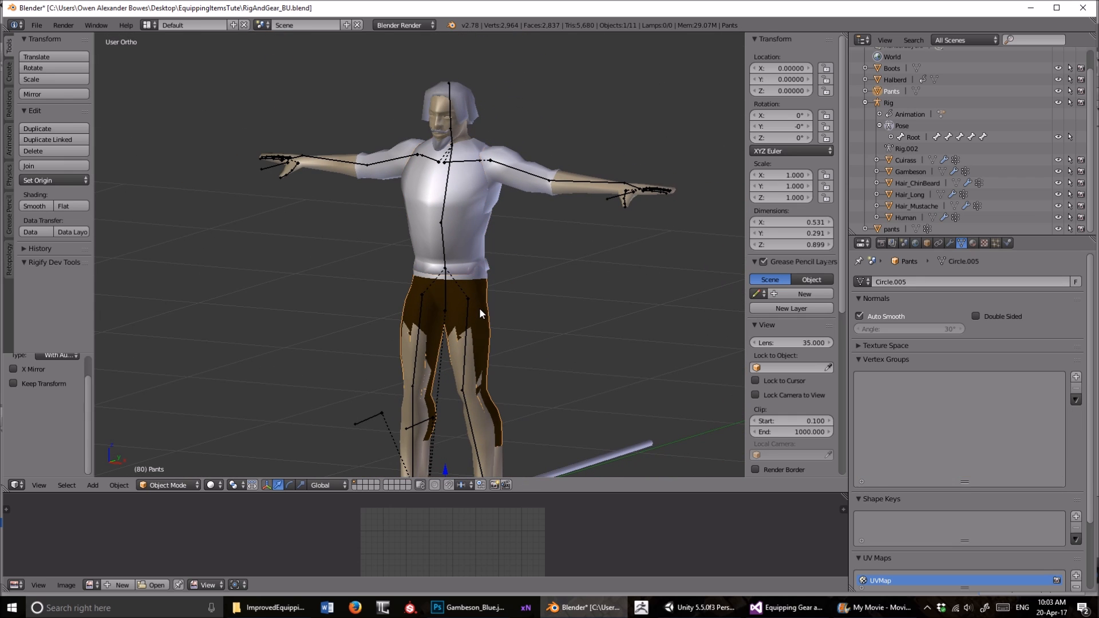
{"action": "middle_click_drag", "start_coordinate": [514, 218], "coordinate": [497, 193], "text": "shift"}
{"action": "scroll", "coordinate": [520, 221], "scroll_direction": "up", "scroll_amount": 4}
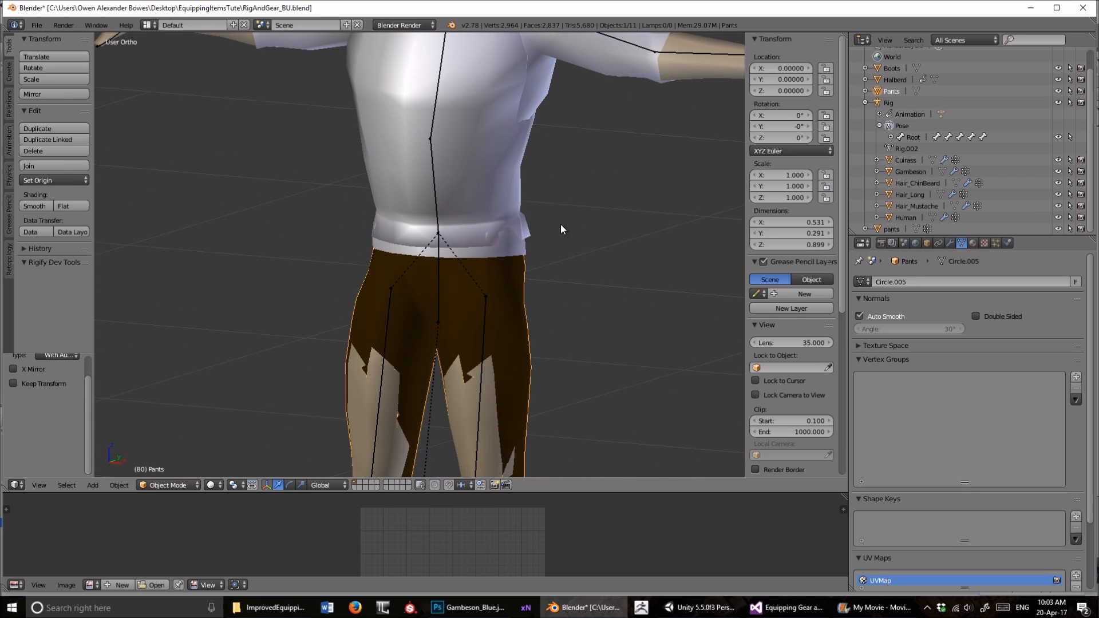
{"action": "middle_click_drag", "start_coordinate": [560, 225], "coordinate": [535, 248], "text": "shift"}
{"action": "scroll", "coordinate": [475, 306], "scroll_direction": "down", "scroll_amount": 2}
{"action": "right_click", "coordinate": [467, 305]}
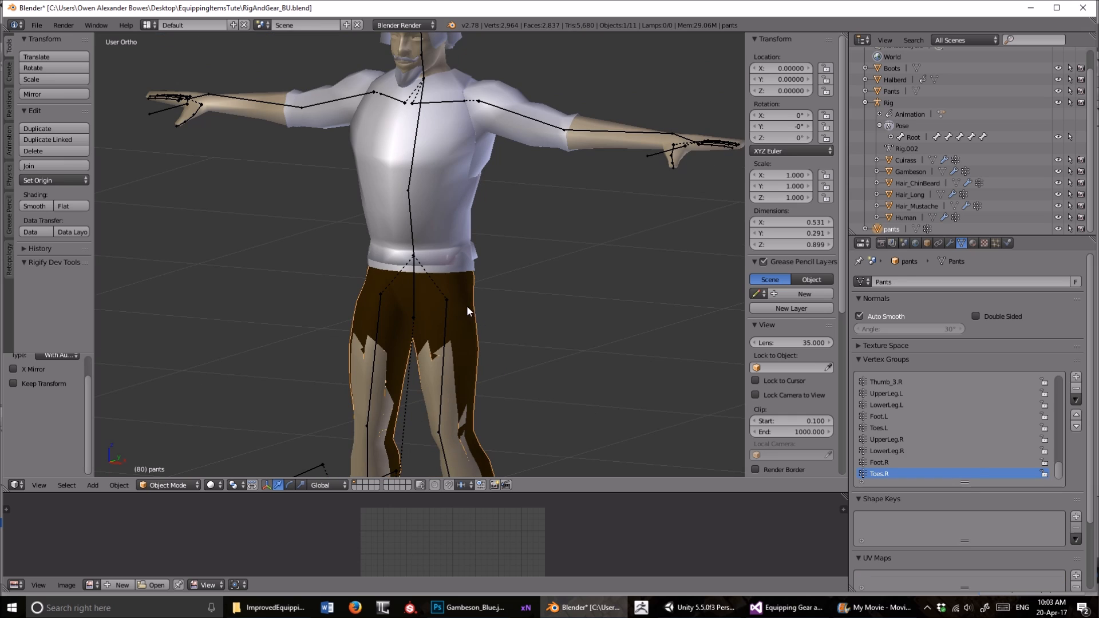
{"action": "right_click", "coordinate": [159, 118], "text": "shift"}
{"action": "key", "text": "ctrl+p"}
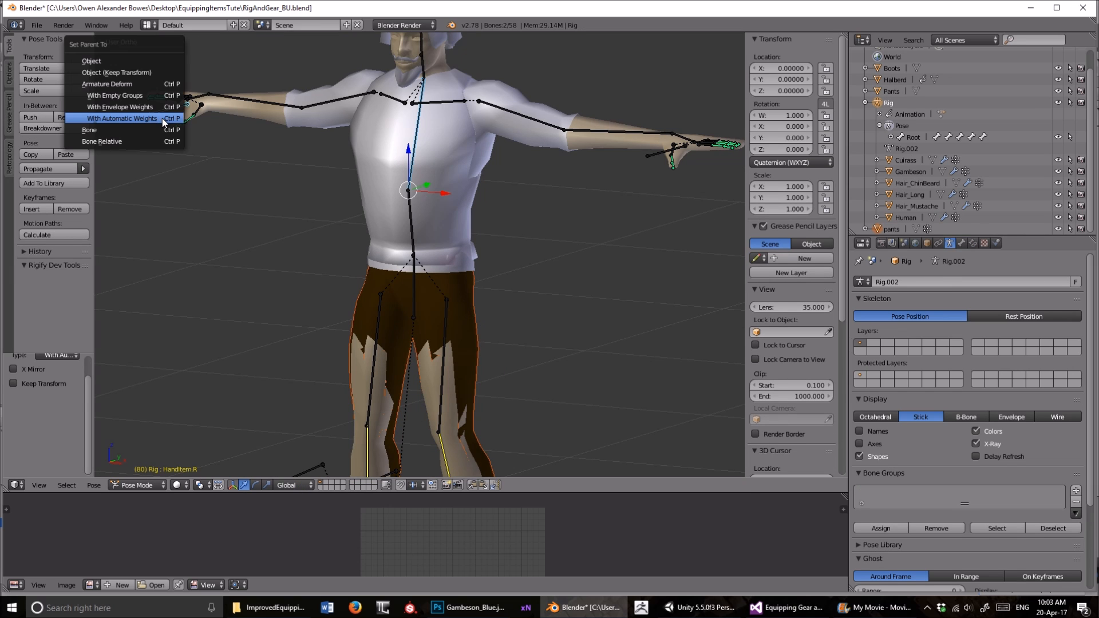
{"action": "left_click", "coordinate": [159, 118]}
- Select the Boots together with the rig and parent them With Automatic Weights
{"action": "scroll", "coordinate": [441, 202], "scroll_direction": "down", "scroll_amount": 5}
{"action": "scroll", "coordinate": [543, 266], "scroll_direction": "up", "scroll_amount": 5}
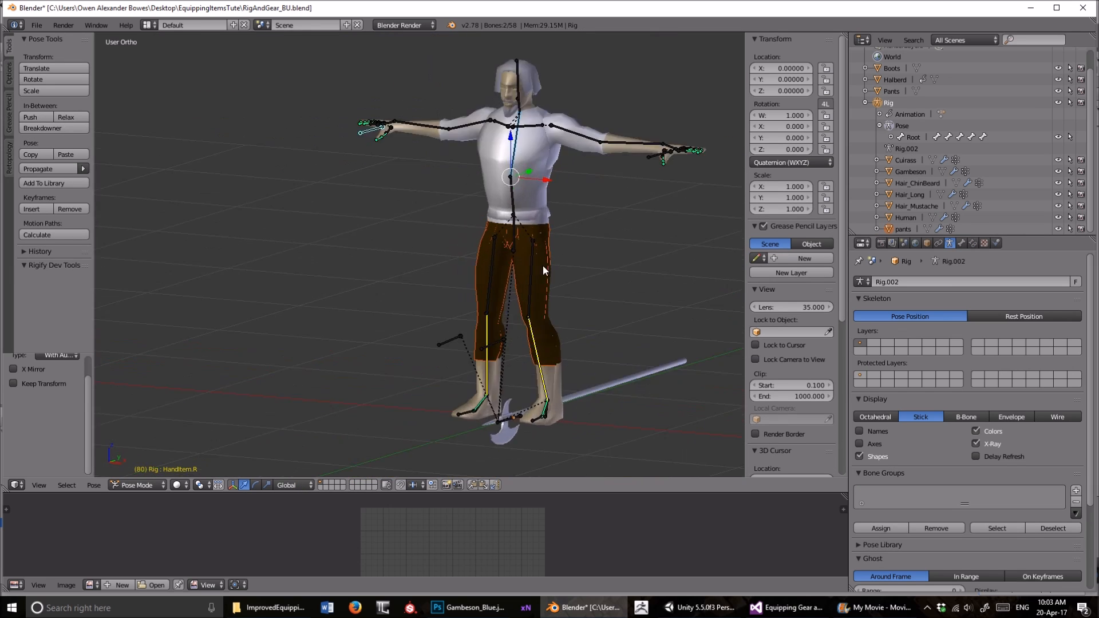
{"action": "middle_click_drag", "start_coordinate": [509, 284], "coordinate": [307, 172]}
{"action": "scroll", "coordinate": [495, 242], "scroll_direction": "down", "scroll_amount": 1}
{"action": "middle_click_drag", "start_coordinate": [503, 191], "coordinate": [418, 225]}
{"action": "scroll", "coordinate": [472, 244], "scroll_direction": "down", "scroll_amount": 4}
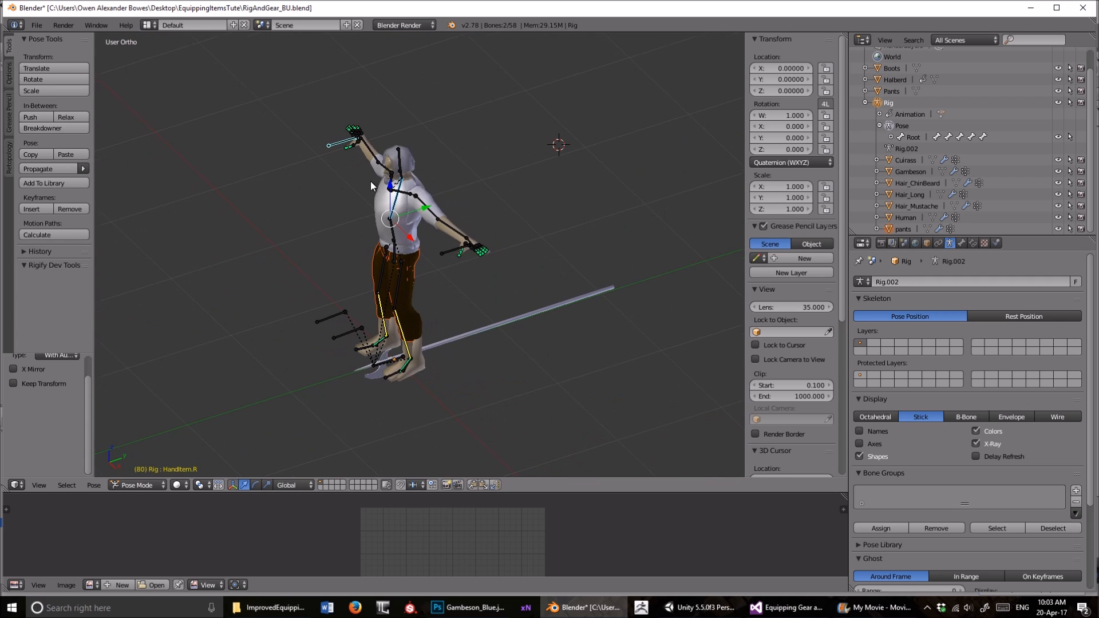
{"action": "scroll", "coordinate": [414, 260], "scroll_direction": "up", "scroll_amount": 8}
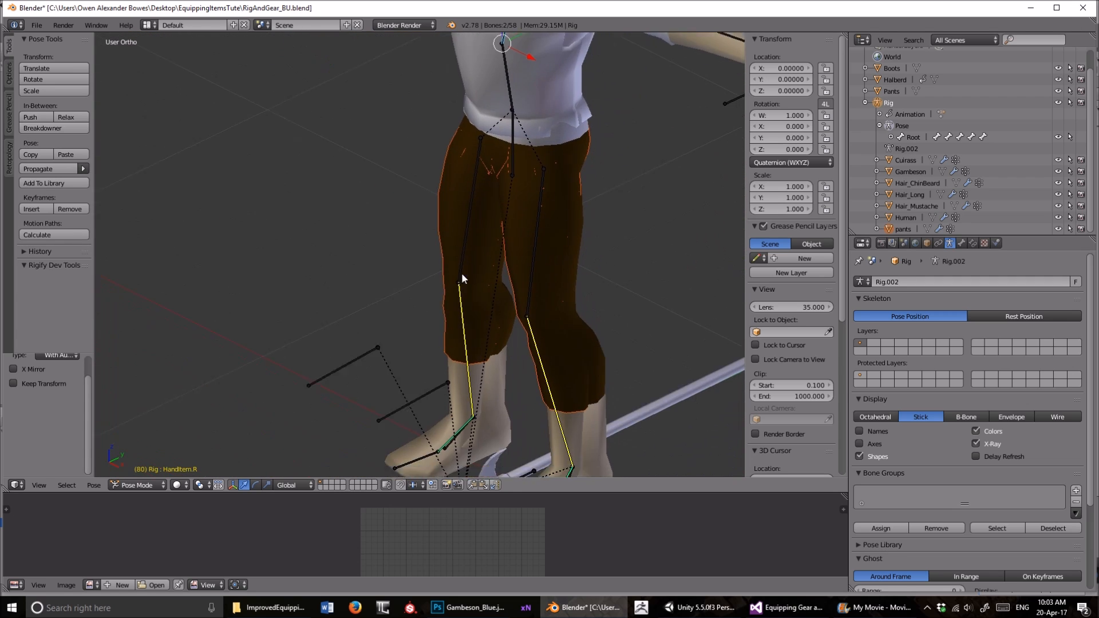
{"action": "middle_click_drag", "start_coordinate": [461, 275], "coordinate": [426, 180], "text": "shift"}
{"action": "right_click", "coordinate": [564, 355]}
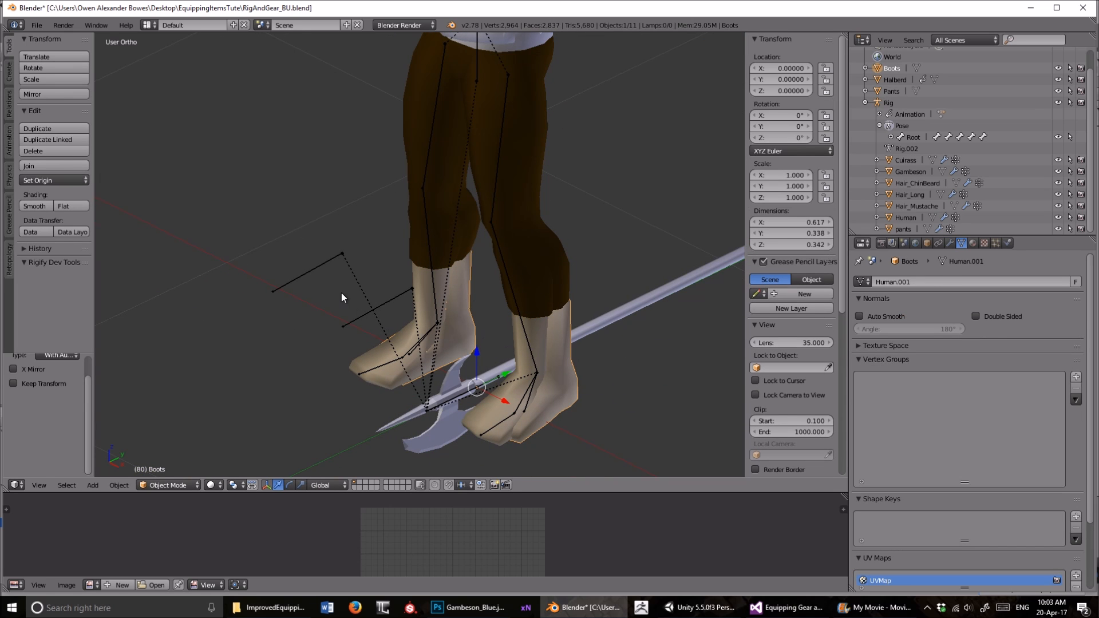
{"action": "right_click", "coordinate": [314, 268]}
{"action": "key", "text": "ctrl+p"}
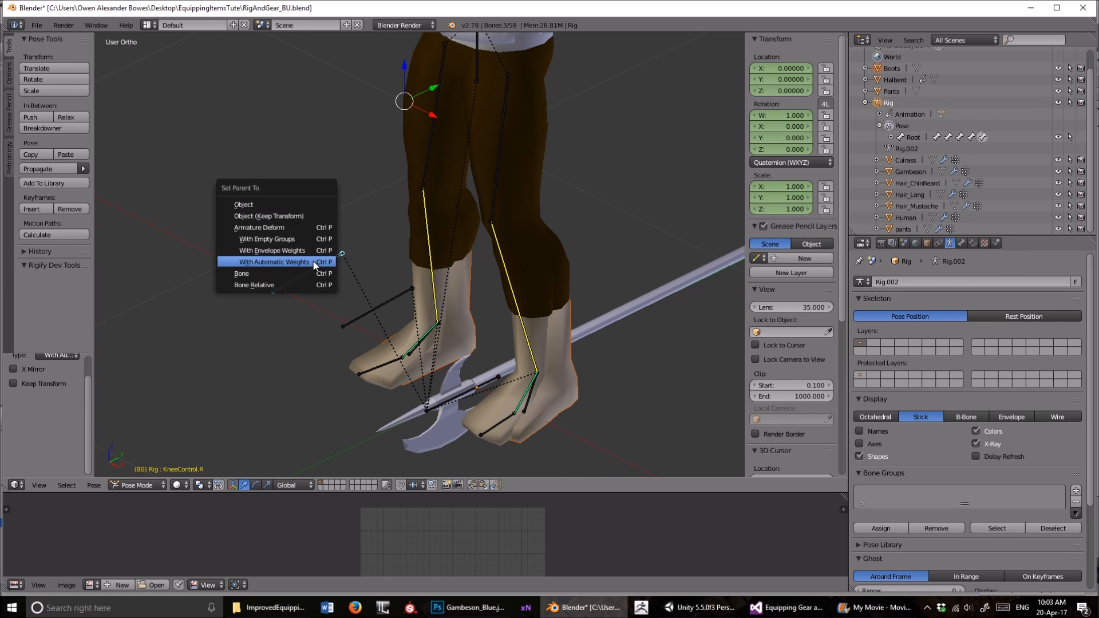
{"action": "left_click", "coordinate": [317, 258]}
- Select the duplicate Pants object that is not parented to the rig and delete it
{"action": "scroll", "coordinate": [320, 255], "scroll_direction": "down", "scroll_amount": 6}
{"action": "middle_click_drag", "start_coordinate": [346, 283], "coordinate": [516, 258]}
{"action": "scroll", "coordinate": [904, 116], "scroll_direction": "up", "scroll_amount": 2}
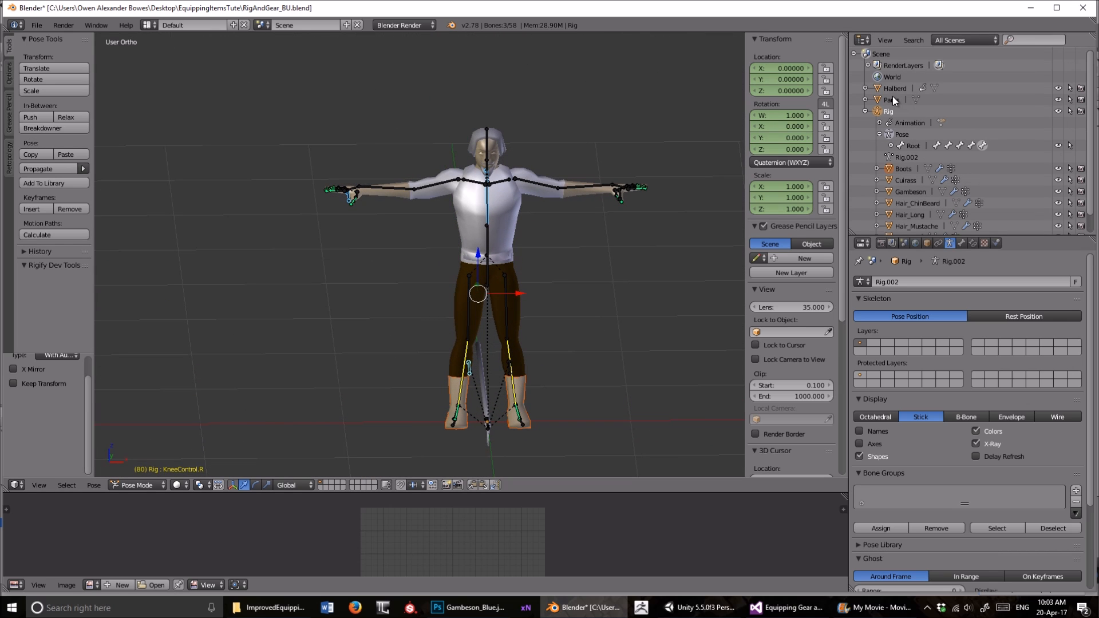
{"action": "scroll", "coordinate": [924, 143], "scroll_direction": "down", "scroll_amount": 2}
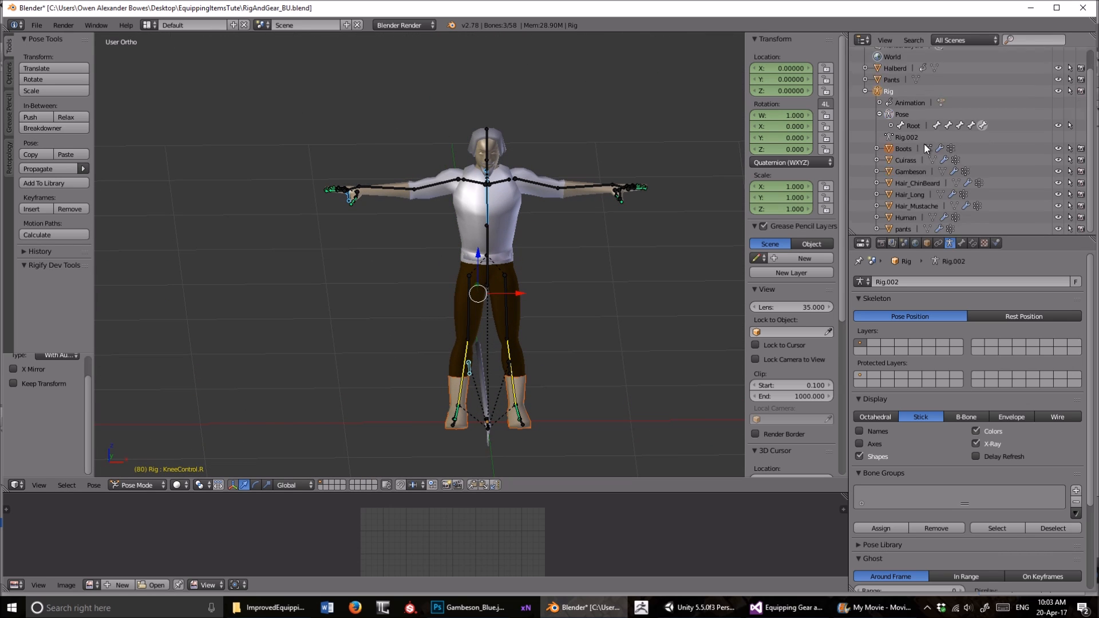
{"action": "middle_click_drag", "start_coordinate": [590, 287], "coordinate": [421, 318]}
{"action": "right_click", "coordinate": [418, 326]}
{"action": "right_click", "coordinate": [434, 386]}
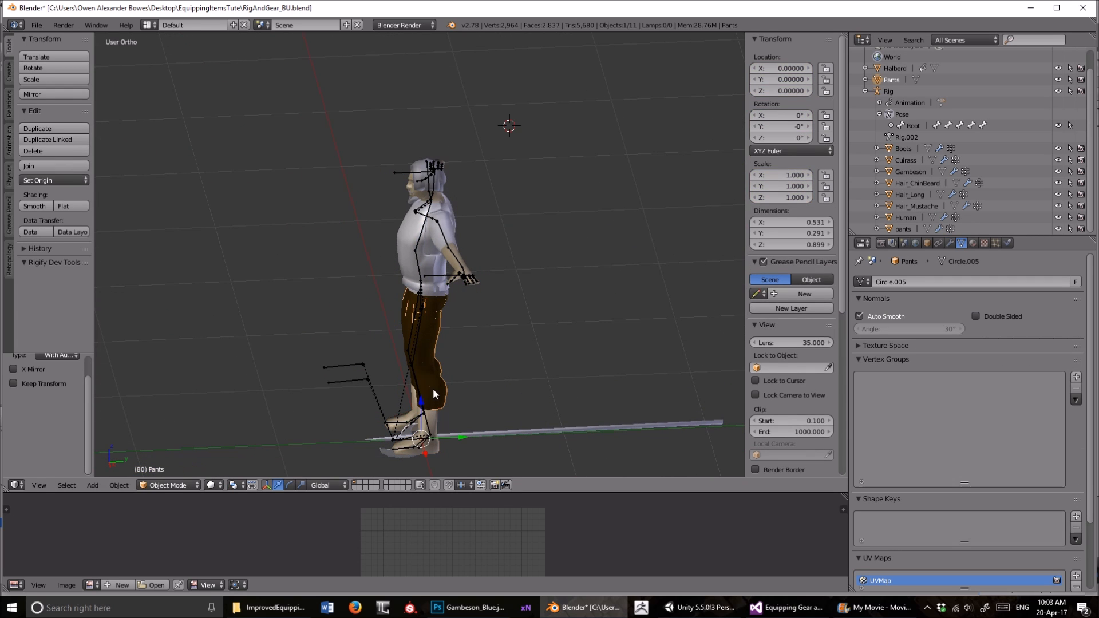
{"action": "key", "text": "x"}
{"action": "left_click", "coordinate": [503, 333]}
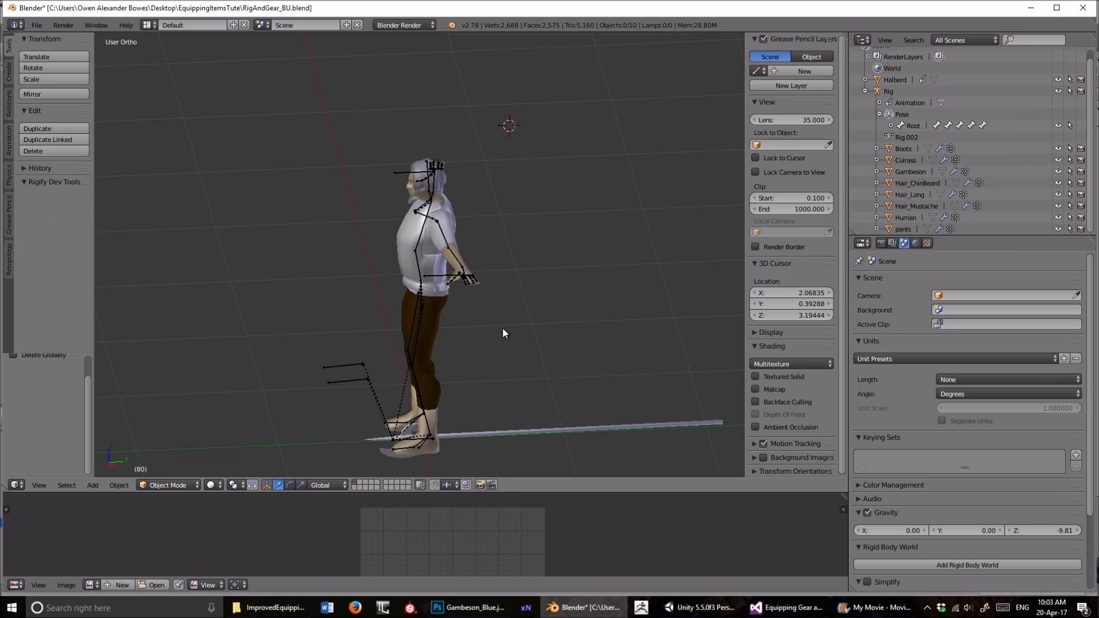
- Select the Halberd together with the rig's HandItem.R bone and parent it With Empty Groups
{"action": "middle_click_drag", "start_coordinate": [480, 284], "coordinate": [609, 261], "text": "shift"}
{"action": "scroll", "coordinate": [609, 261], "scroll_direction": "up", "scroll_amount": 1}
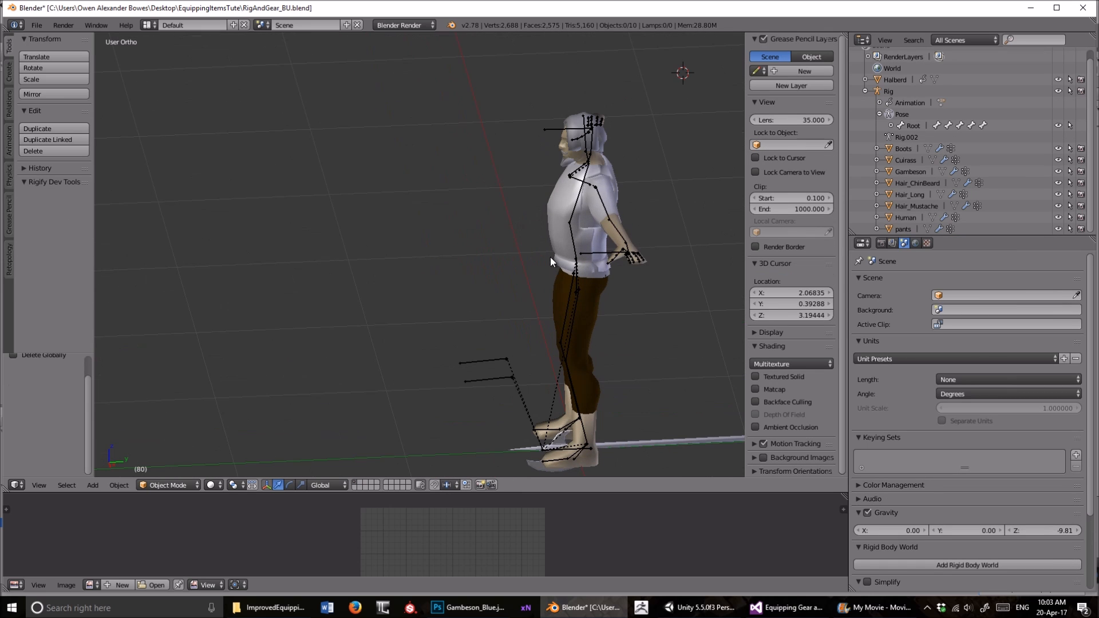
{"action": "left_click", "coordinate": [895, 80]}
{"action": "scroll", "coordinate": [583, 241], "scroll_direction": "down", "scroll_amount": 3}
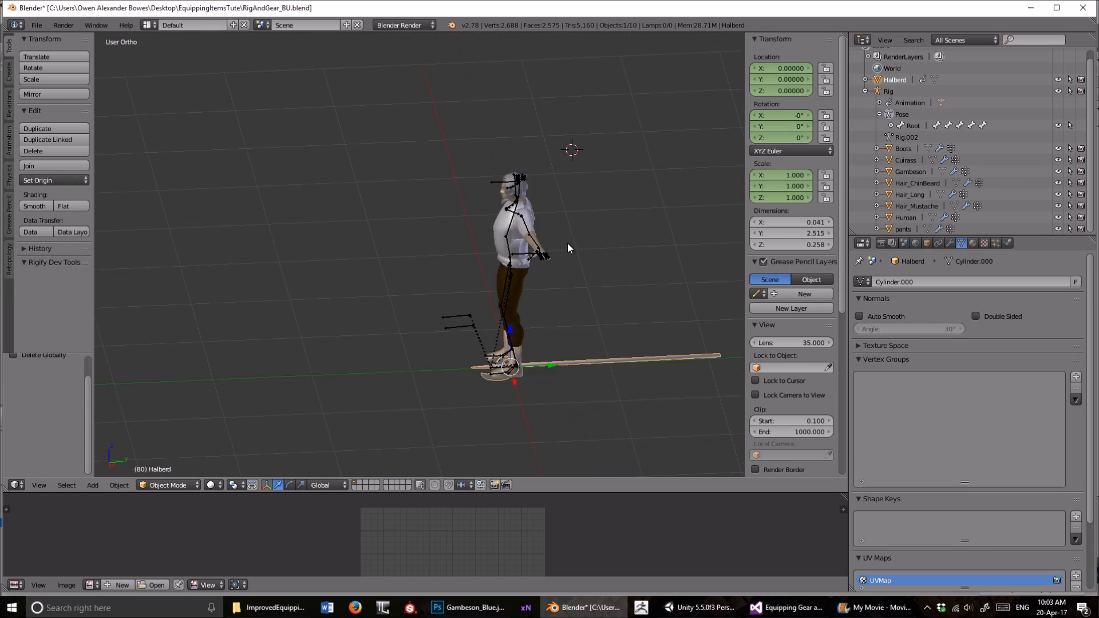
{"action": "middle_click_drag", "start_coordinate": [583, 241], "coordinate": [622, 264]}
{"action": "scroll", "coordinate": [597, 228], "scroll_direction": "up", "scroll_amount": 3}
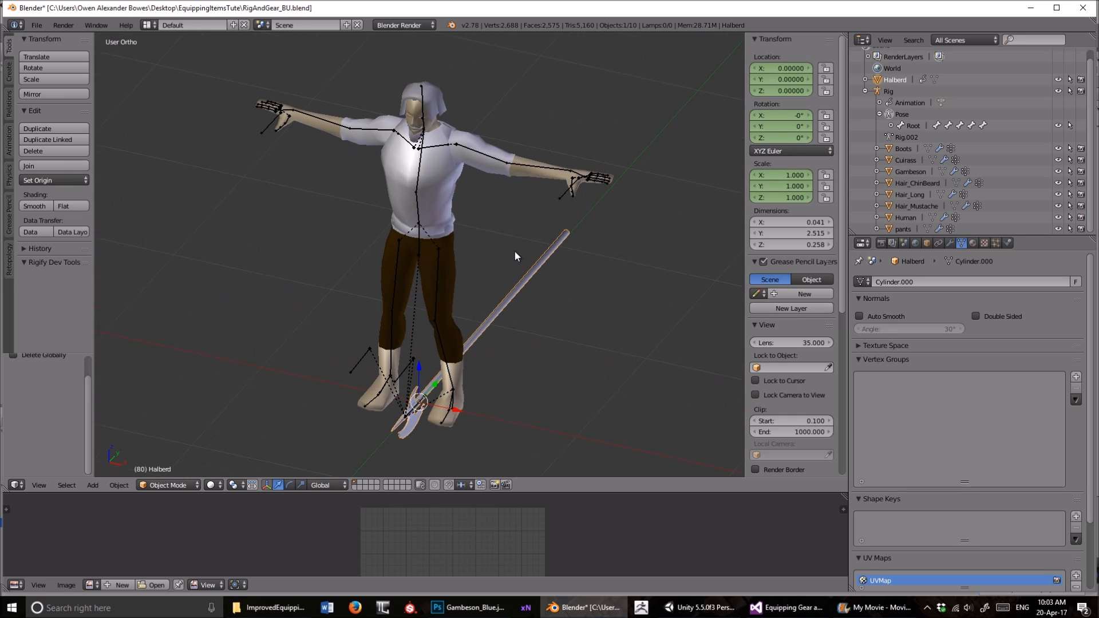
{"action": "middle_click_drag", "start_coordinate": [516, 289], "coordinate": [537, 281], "text": "shift"}
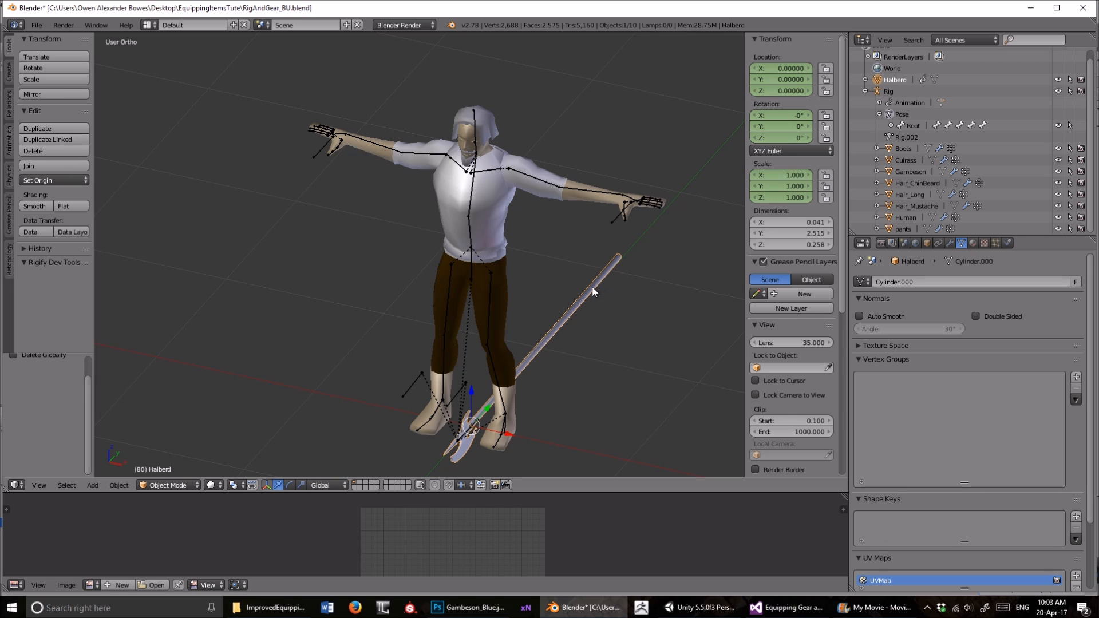
{"action": "right_click", "coordinate": [315, 153], "text": "shift"}
{"action": "right_click", "coordinate": [569, 306]}
{"action": "right_click", "coordinate": [317, 157], "text": "shift"}
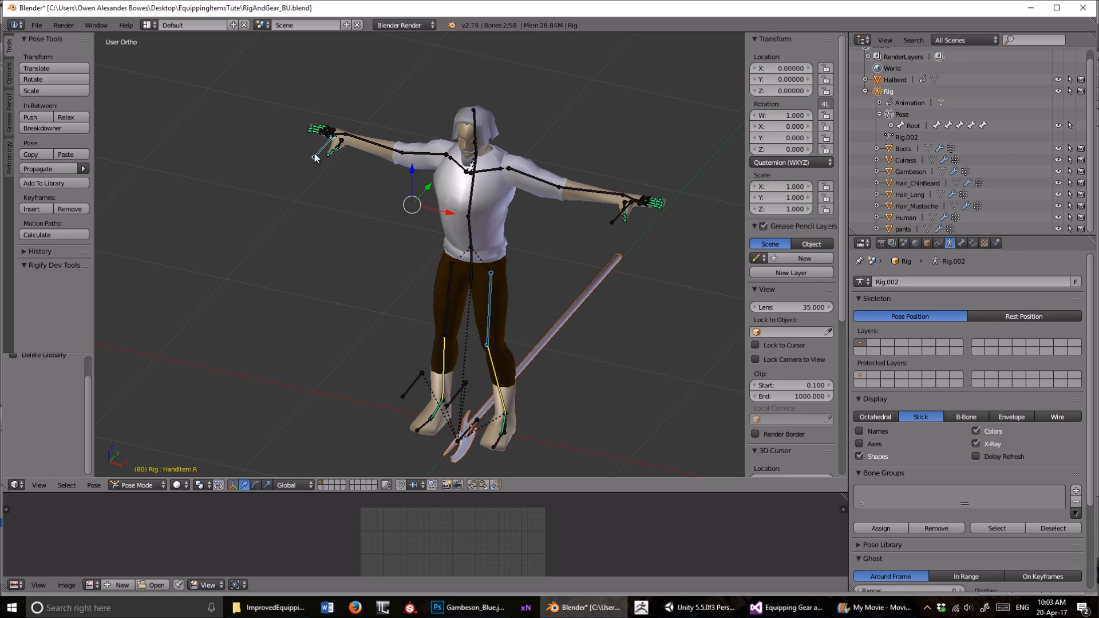
{"action": "key", "text": "ctrl+p"}
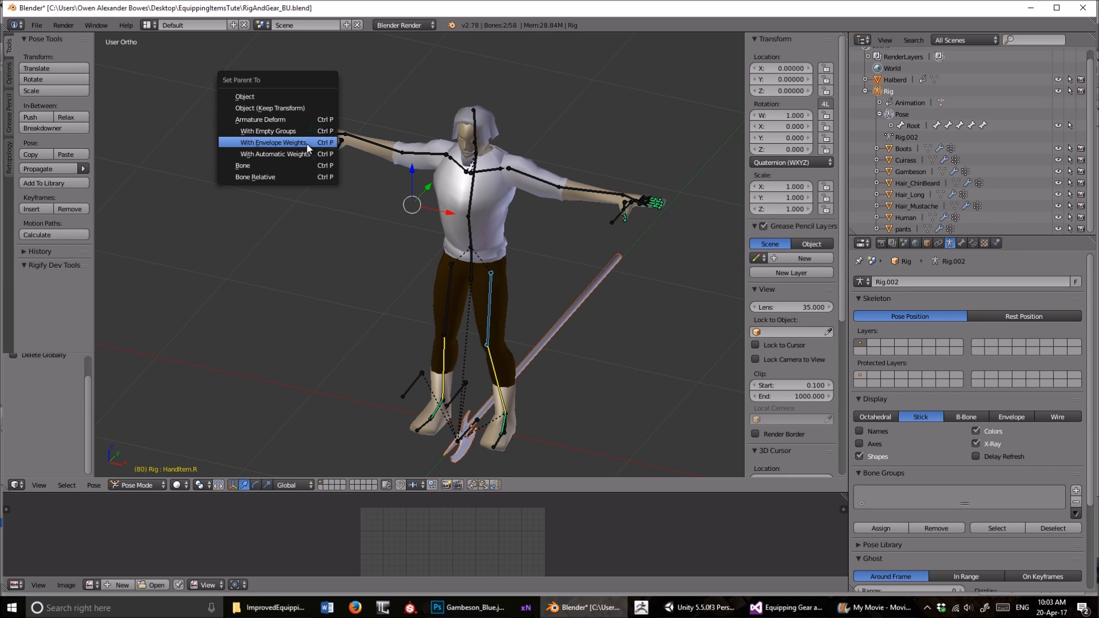
{"action": "left_click", "coordinate": [306, 132]}
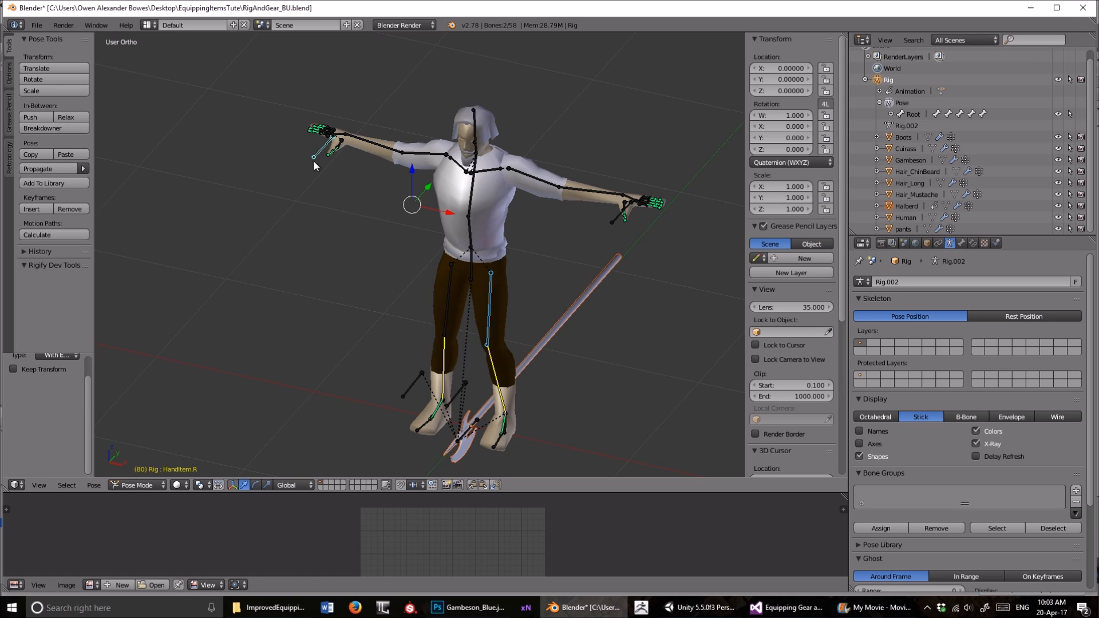
- Check the name of the right hand-item bone, and assign all of the Halberd's vertices to the HandItem.R vertex group with weight 1.000
{"action": "right_click", "coordinate": [317, 153]}
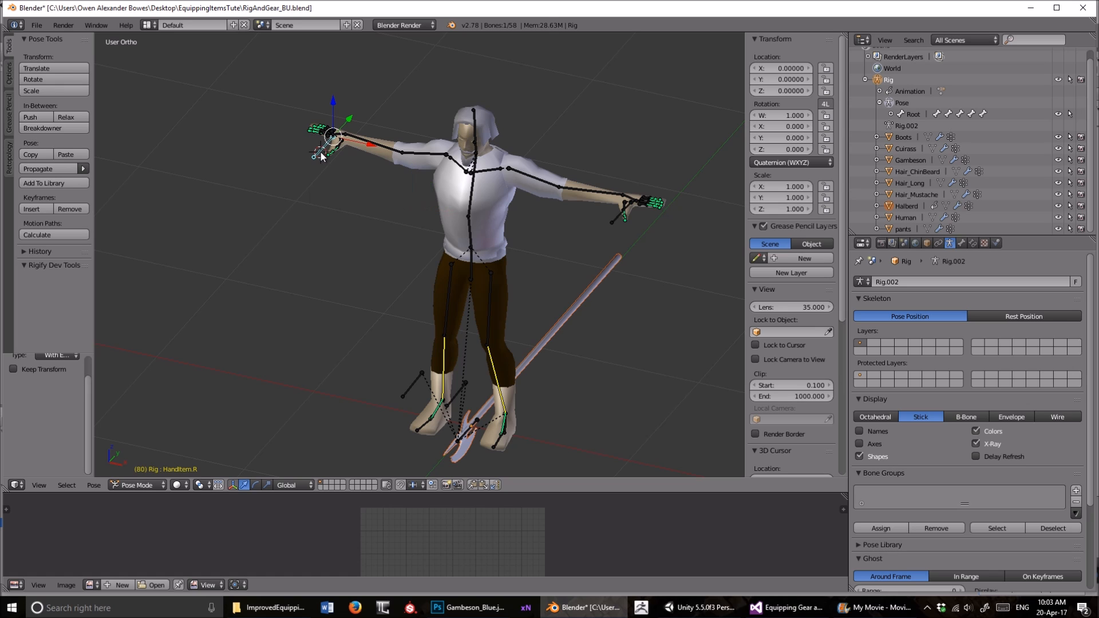
{"action": "left_click", "coordinate": [961, 243]}
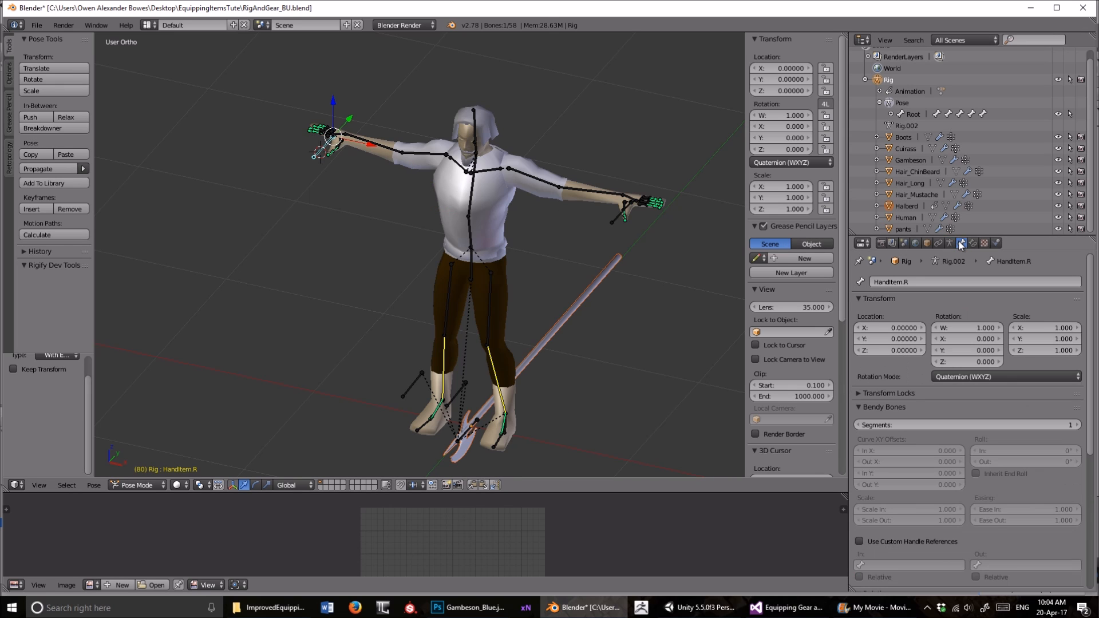
{"action": "right_click", "coordinate": [545, 348]}
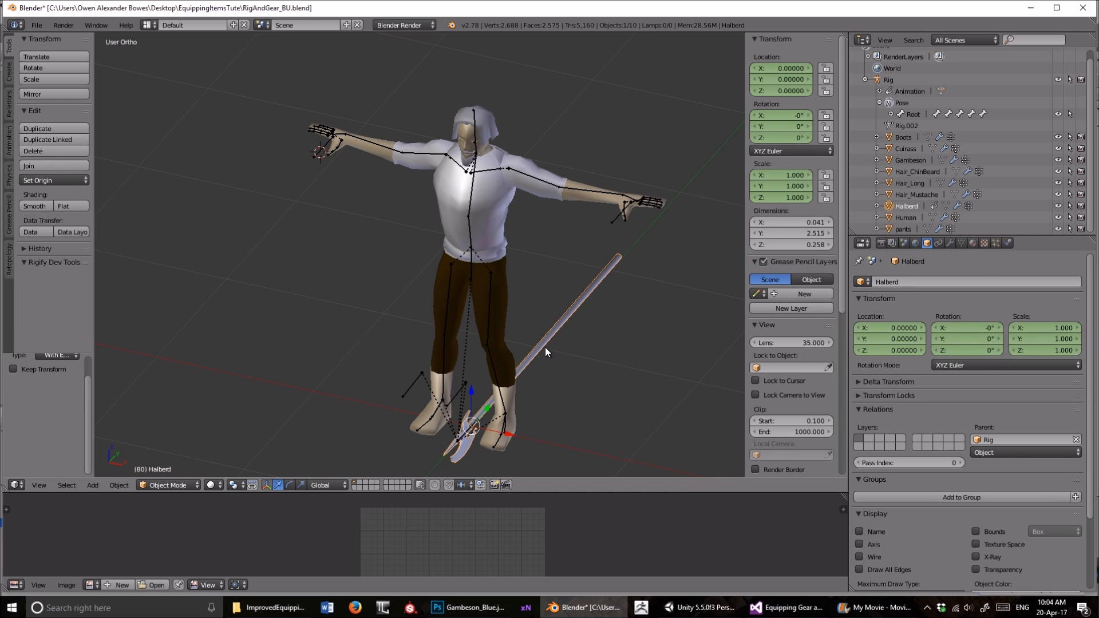
{"action": "key", "text": "Tab"}
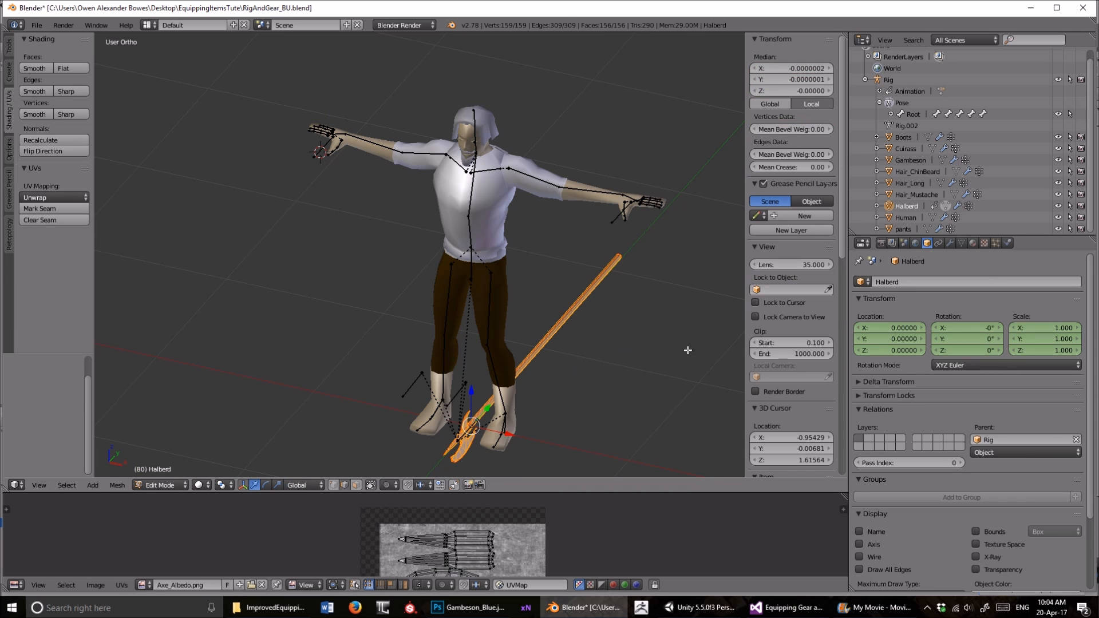
{"action": "scroll", "coordinate": [593, 336], "scroll_direction": "up", "scroll_amount": 3}
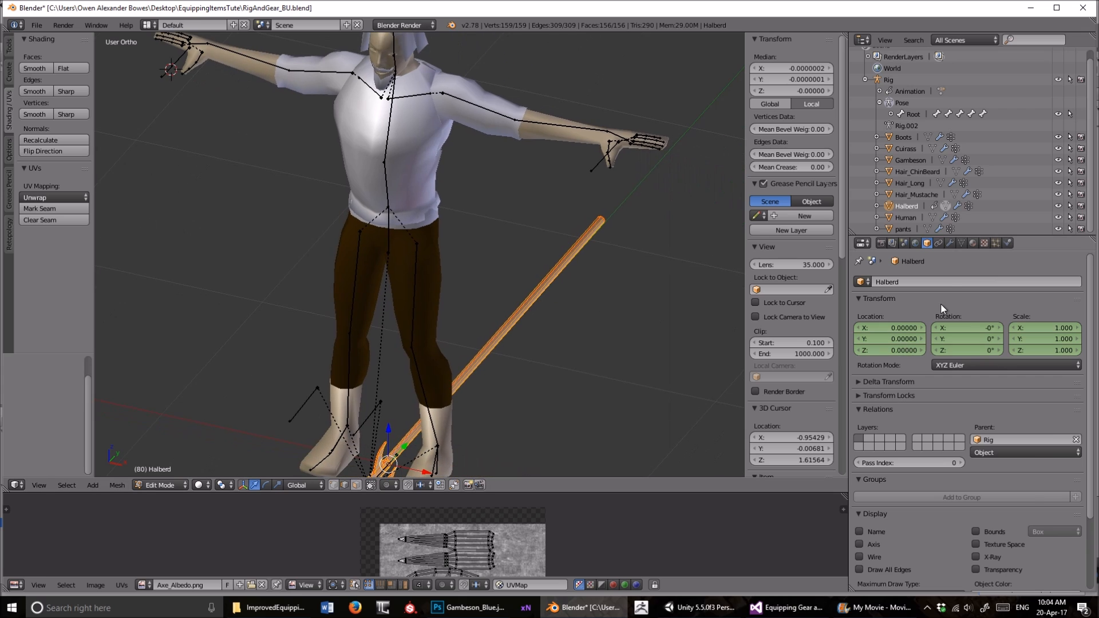
{"action": "left_click", "coordinate": [961, 244]}
{"action": "scroll", "coordinate": [931, 413], "scroll_direction": "up", "scroll_amount": 2}
{"action": "scroll", "coordinate": [904, 439], "scroll_direction": "down", "scroll_amount": 1}
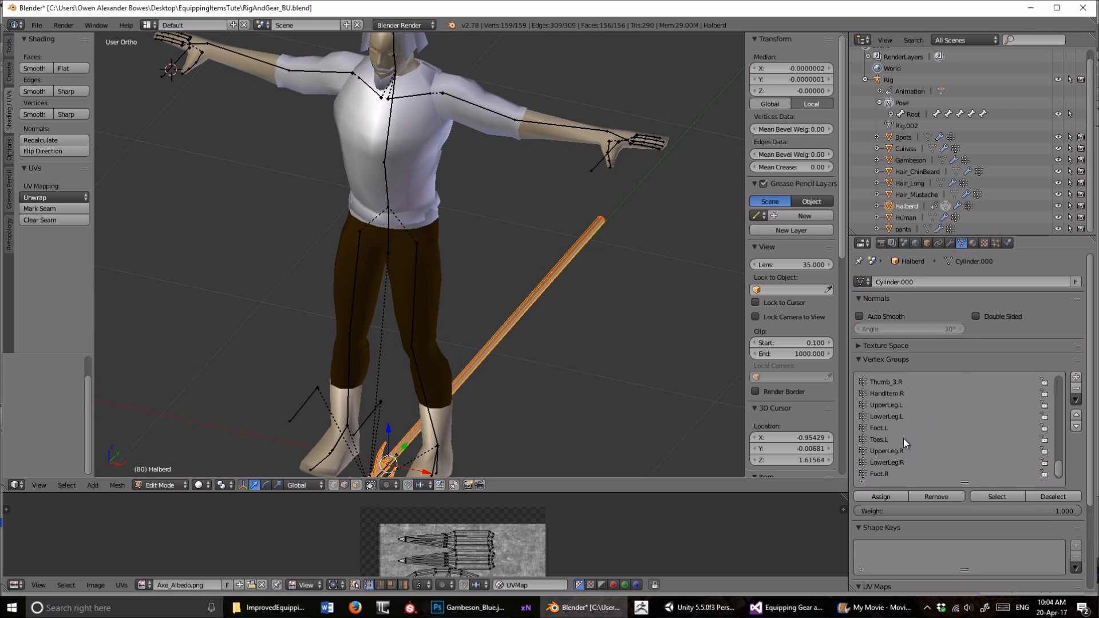
{"action": "scroll", "coordinate": [904, 439], "scroll_direction": "down", "scroll_amount": 1}
{"action": "left_click", "coordinate": [899, 381]}
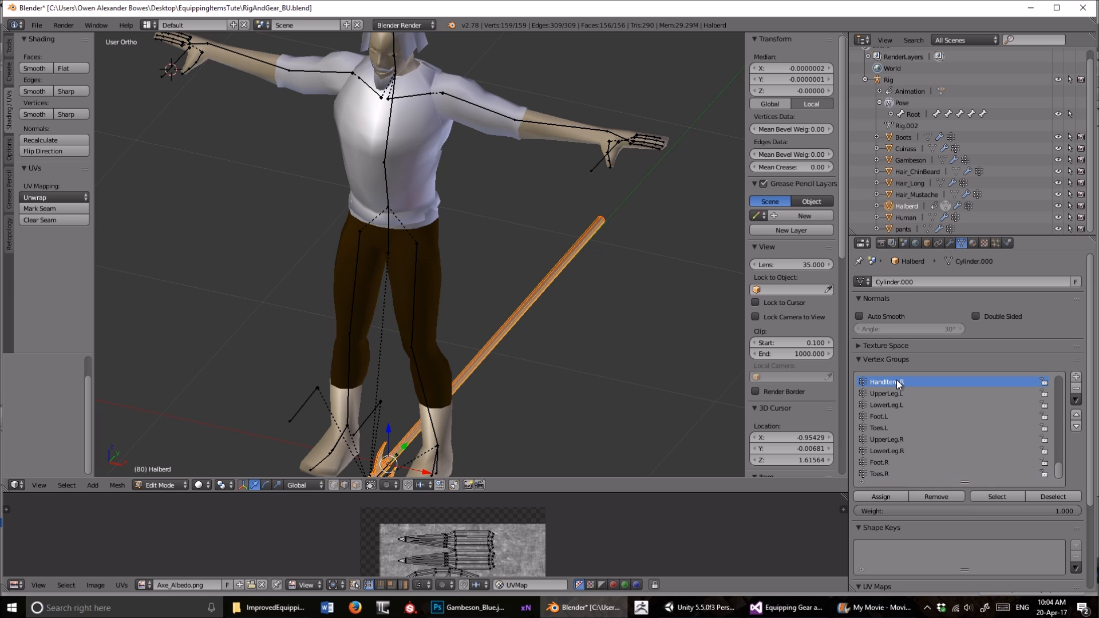
{"action": "left_click", "coordinate": [880, 497]}
{"action": "middle_click_drag", "start_coordinate": [550, 397], "coordinate": [607, 349], "text": "shift"}
{"action": "scroll", "coordinate": [630, 344], "scroll_direction": "down", "scroll_amount": 3}
{"action": "left_click", "coordinate": [611, 327]}
{"action": "key", "text": "Tab"}
- Select the Spine_2 bone and play the rig's animation to check how the halberd moves with the hand
{"action": "right_click", "coordinate": [429, 178]}
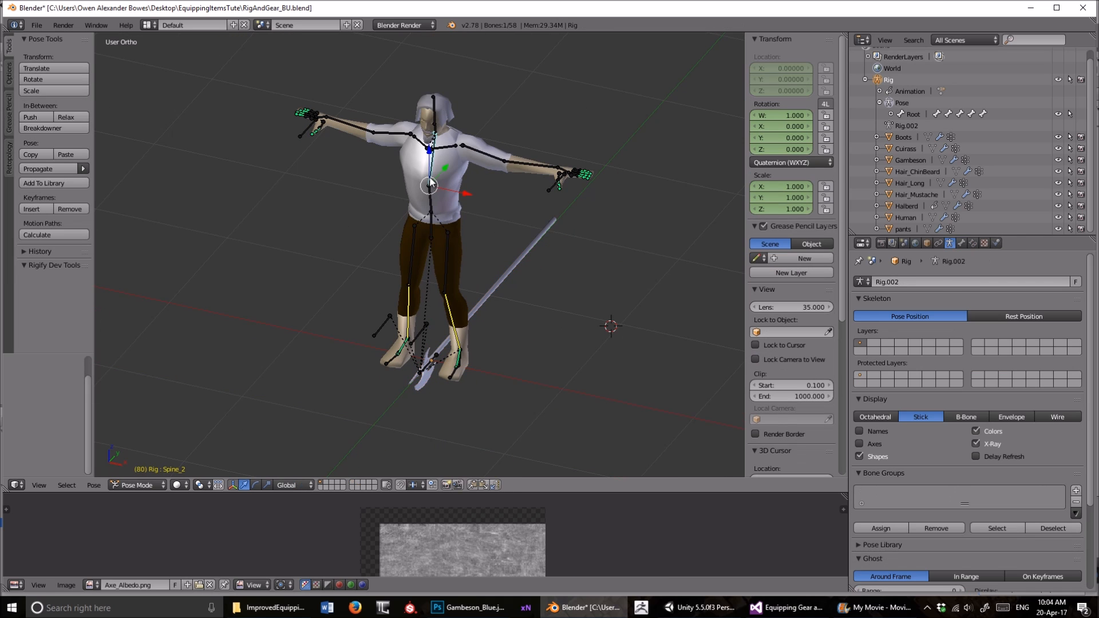
{"action": "key", "text": "alt+a"}
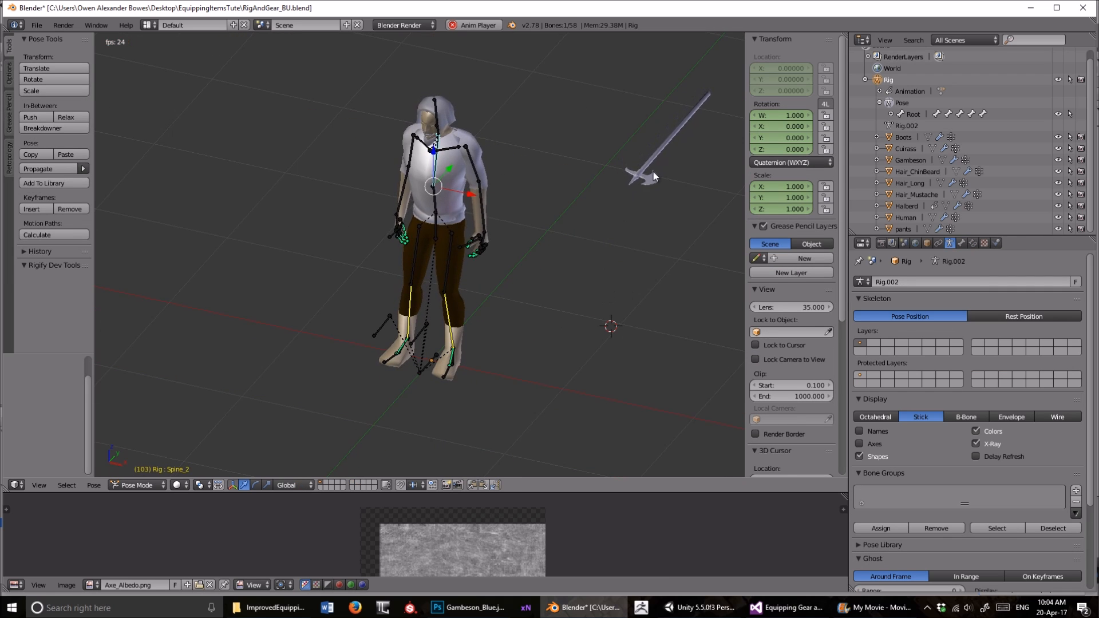
{"action": "middle_click_drag", "start_coordinate": [607, 232], "coordinate": [547, 202]}
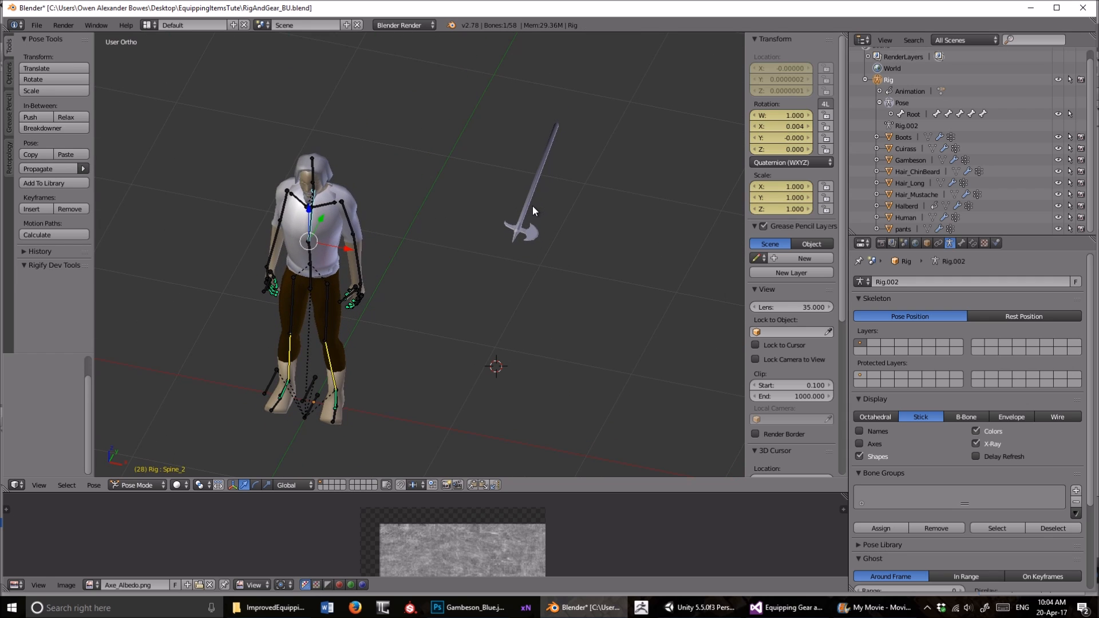
- Select all of the rig's bones and clear their location and rotation
{"action": "key", "text": "a"}
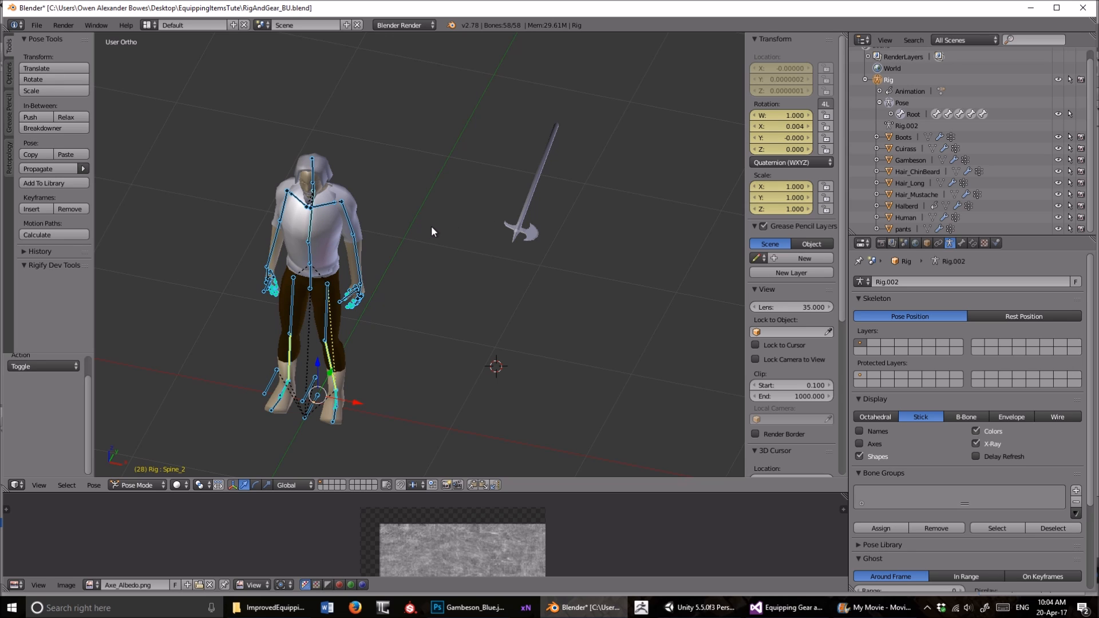
{"action": "key", "text": "alt+g"}
{"action": "key", "text": "alt+r"}
- Clear the Halberd's parent and play the animation to check how the halberd behaves without the rig
{"action": "middle_click_drag", "start_coordinate": [344, 273], "coordinate": [447, 266]}
{"action": "right_click", "coordinate": [434, 320]}
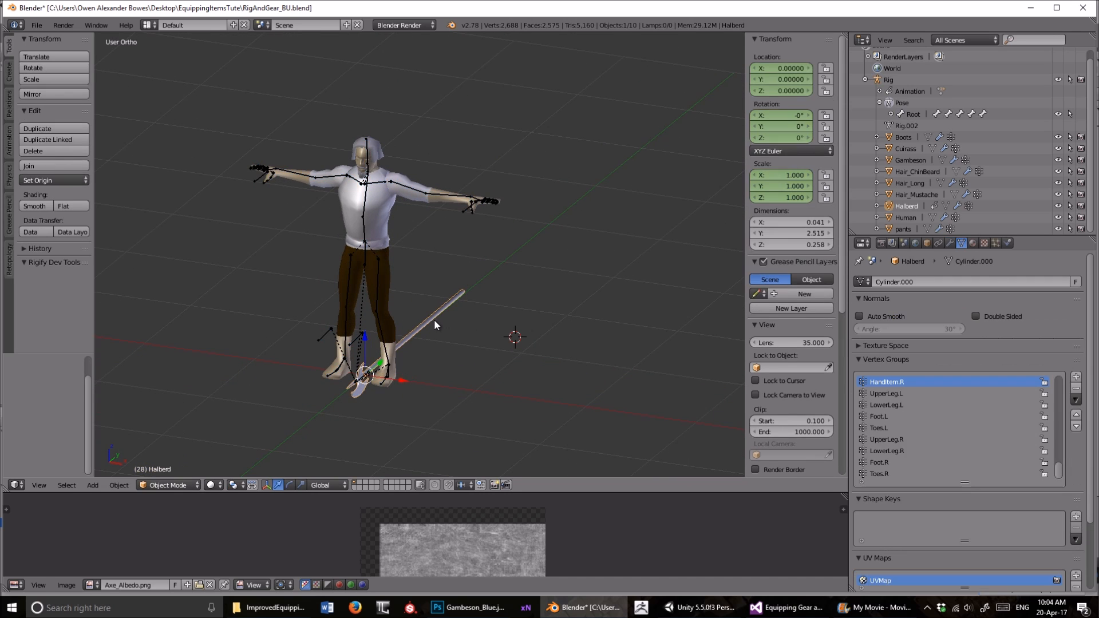
{"action": "scroll", "coordinate": [366, 389], "scroll_direction": "up", "scroll_amount": 7}
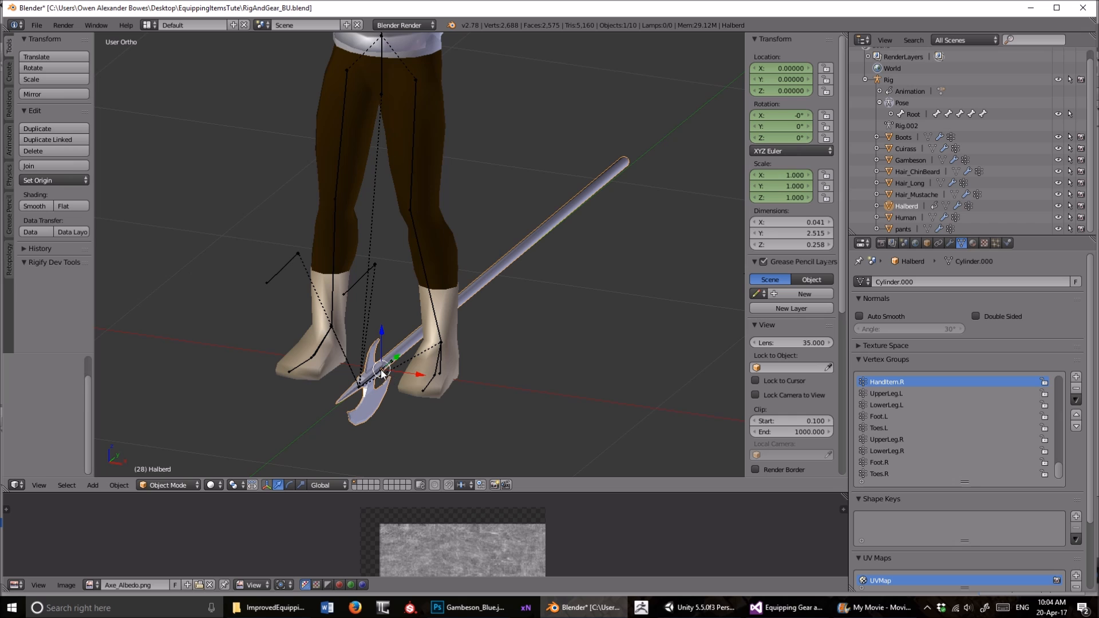
{"action": "scroll", "coordinate": [383, 375], "scroll_direction": "down", "scroll_amount": 4}
{"action": "middle_click_drag", "start_coordinate": [494, 290], "coordinate": [434, 356], "text": "shift"}
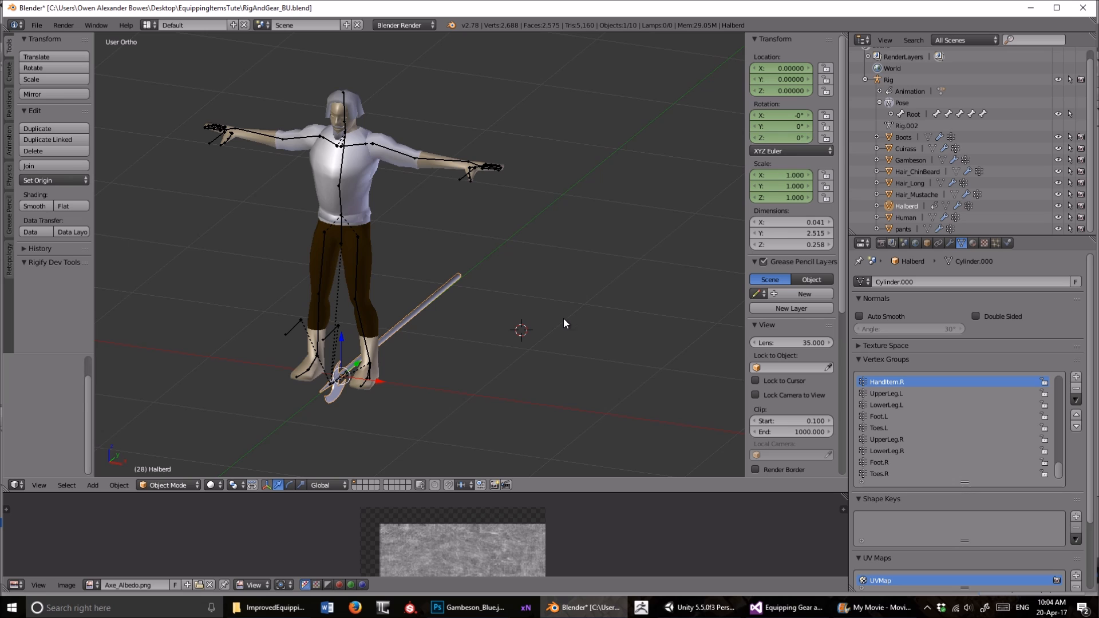
{"action": "key", "text": "alt+p"}
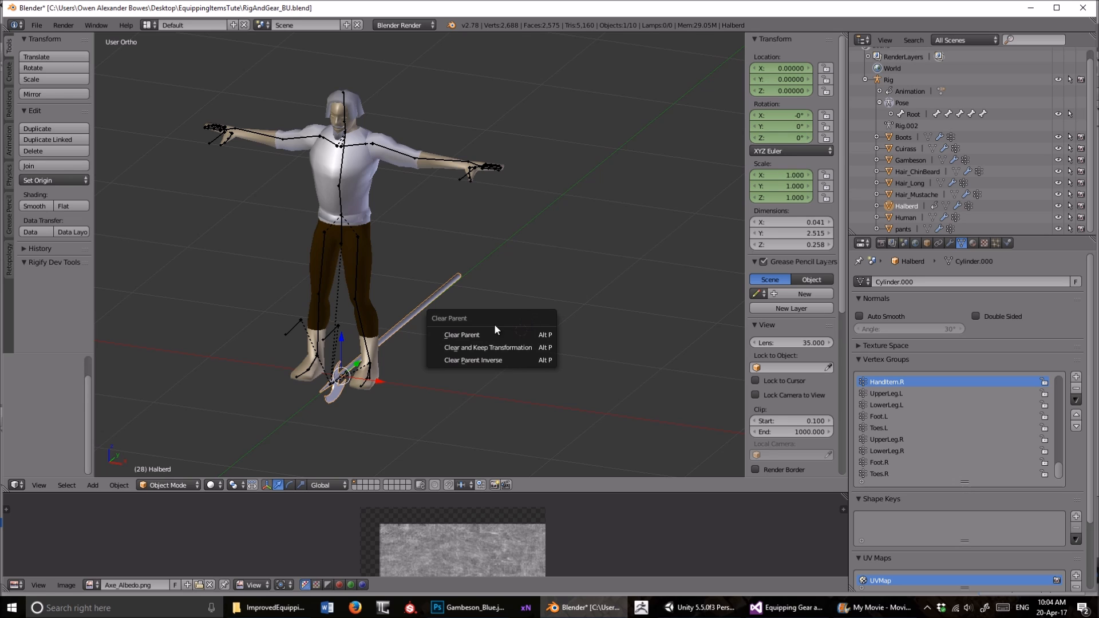
{"action": "left_click", "coordinate": [483, 334]}
{"action": "key", "text": "alt+p"}
{"action": "left_click", "coordinate": [439, 341]}
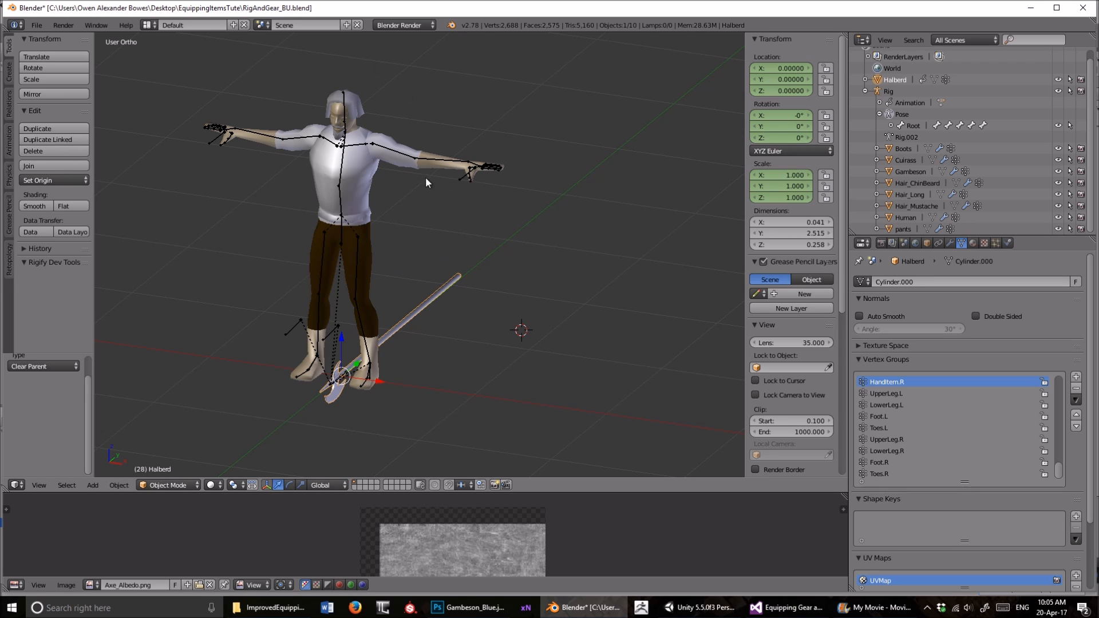
{"action": "key", "text": "alt+a"}
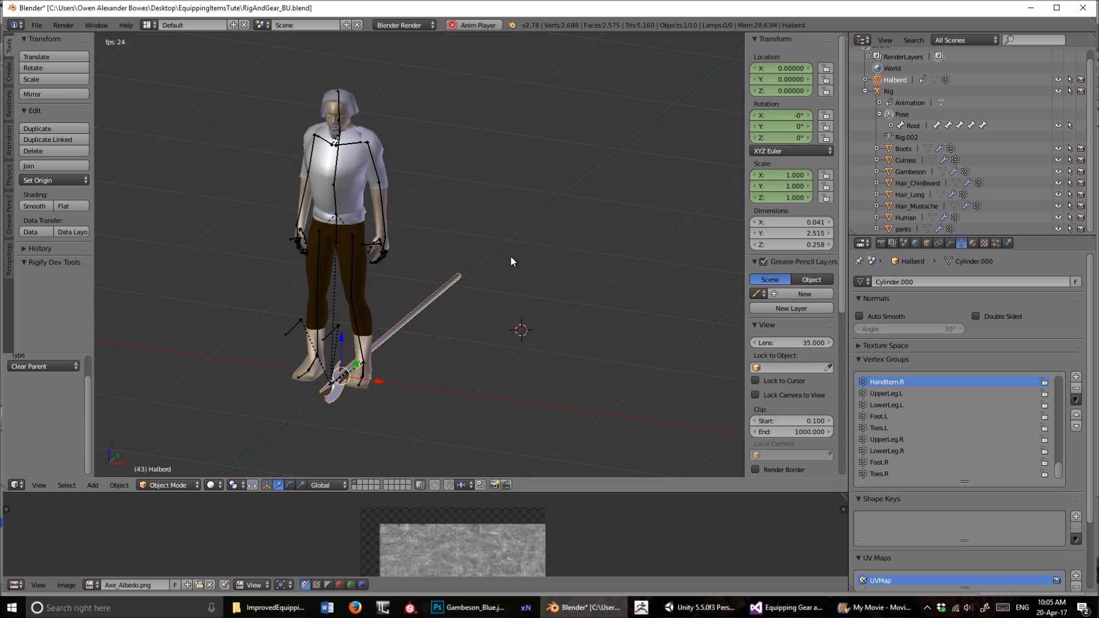
{"action": "key", "text": "alt+a"}
- Clear the rotation and location of all the rig's bones and leave Pose Mode
{"action": "right_click", "coordinate": [379, 149]}
{"action": "right_click", "coordinate": [375, 152]}
{"action": "key", "text": "a"}
{"action": "key", "text": "a"}
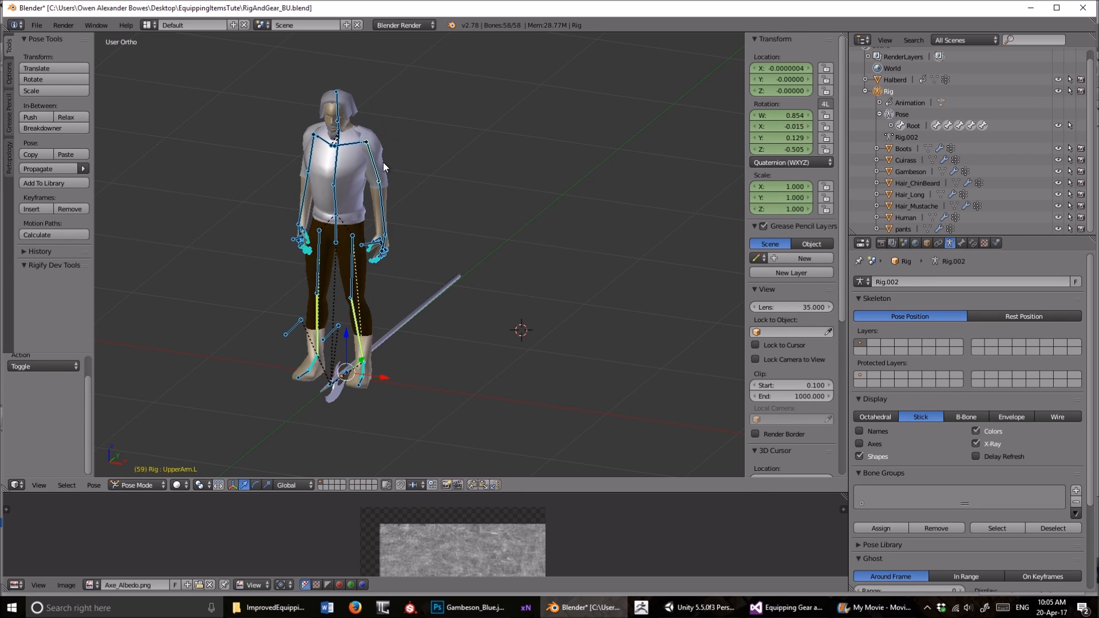
{"action": "key", "text": "alt+r"}
{"action": "key", "text": "alt+g"}
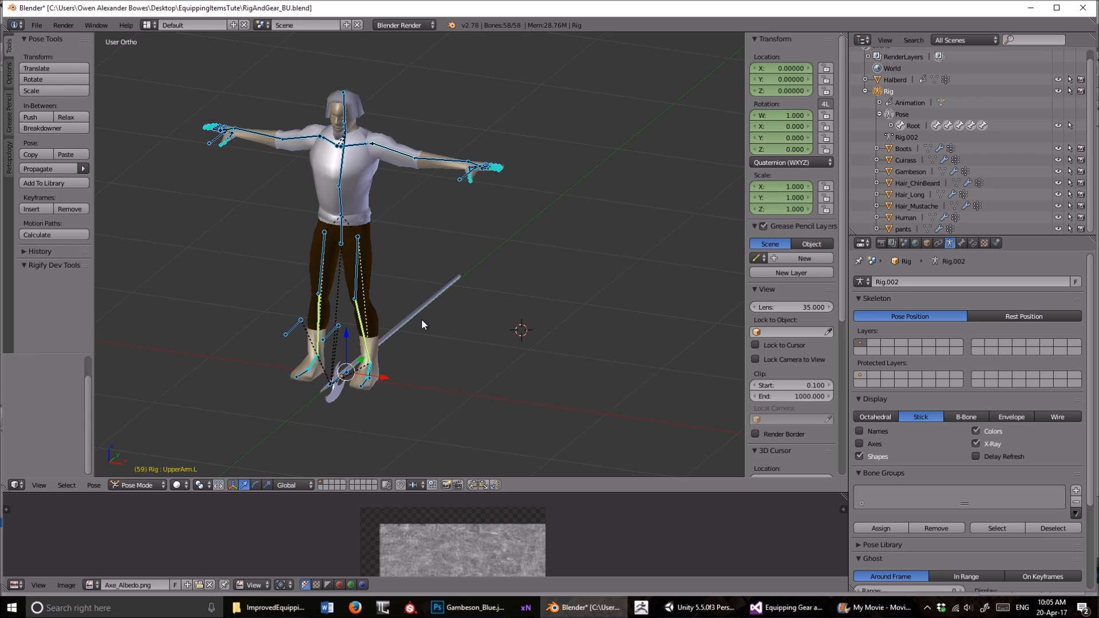
{"action": "key", "text": "ctrl+Tab"}
- Delete all of the Halberd's vertex groups and check its modifiers
{"action": "right_click", "coordinate": [410, 319]}
{"action": "middle_click_drag", "start_coordinate": [480, 299], "coordinate": [544, 283], "text": "shift"}
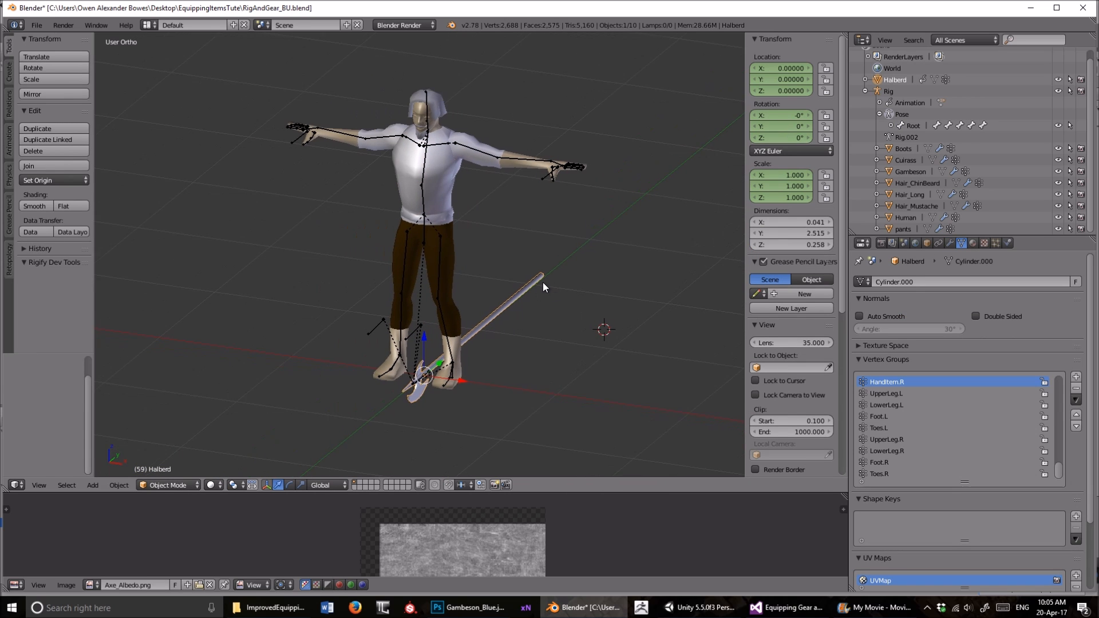
{"action": "scroll", "coordinate": [515, 314], "scroll_direction": "up", "scroll_amount": 2}
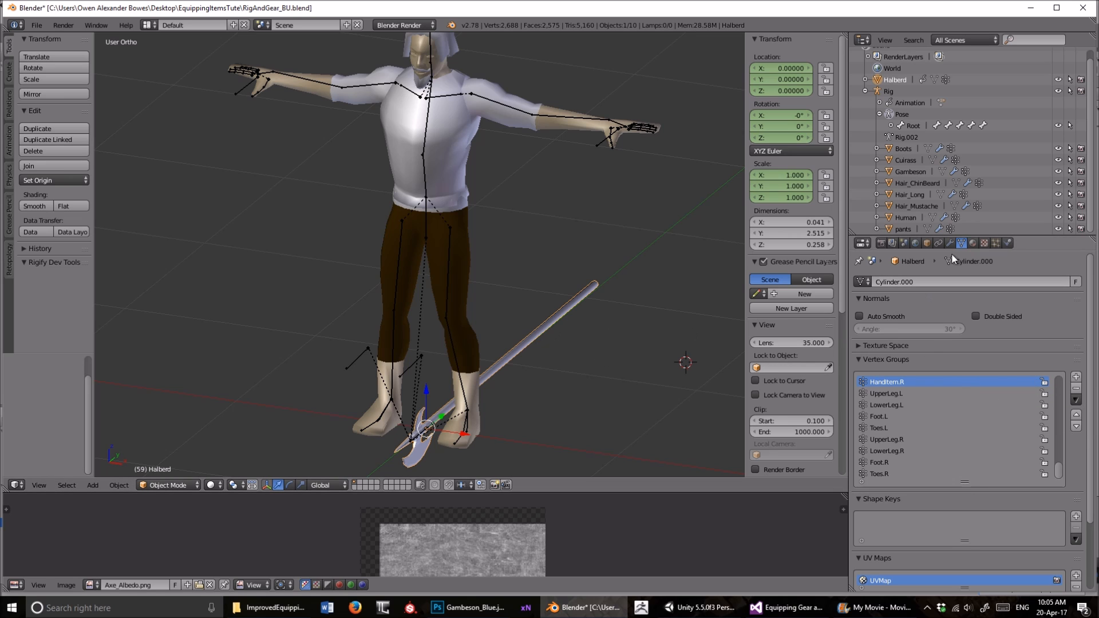
{"action": "left_click", "coordinate": [1077, 400]}
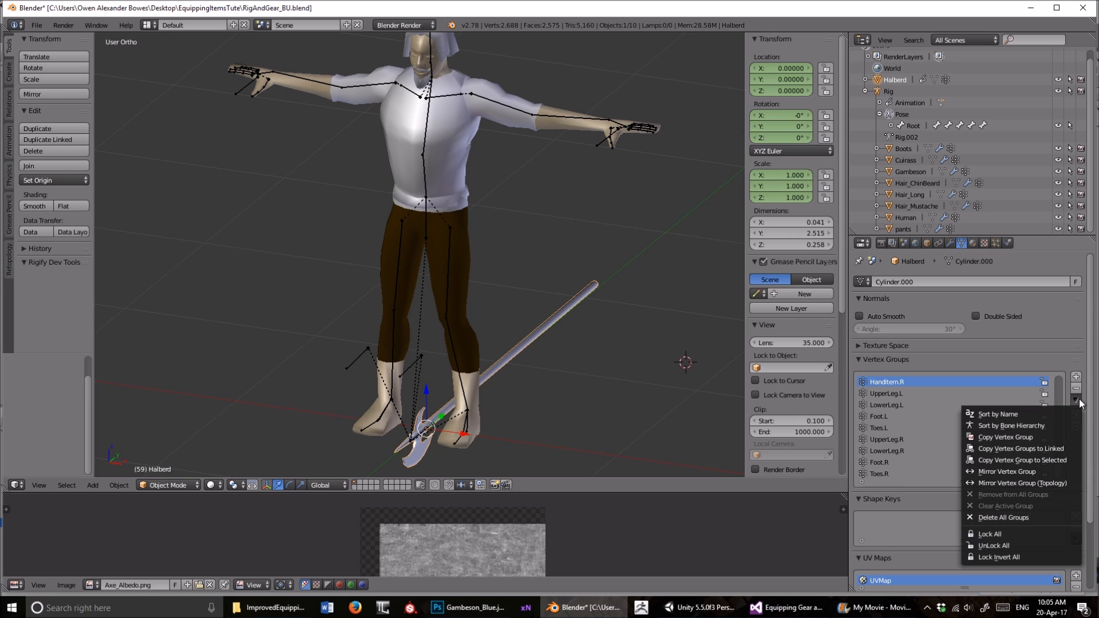
{"action": "left_click", "coordinate": [1011, 517]}
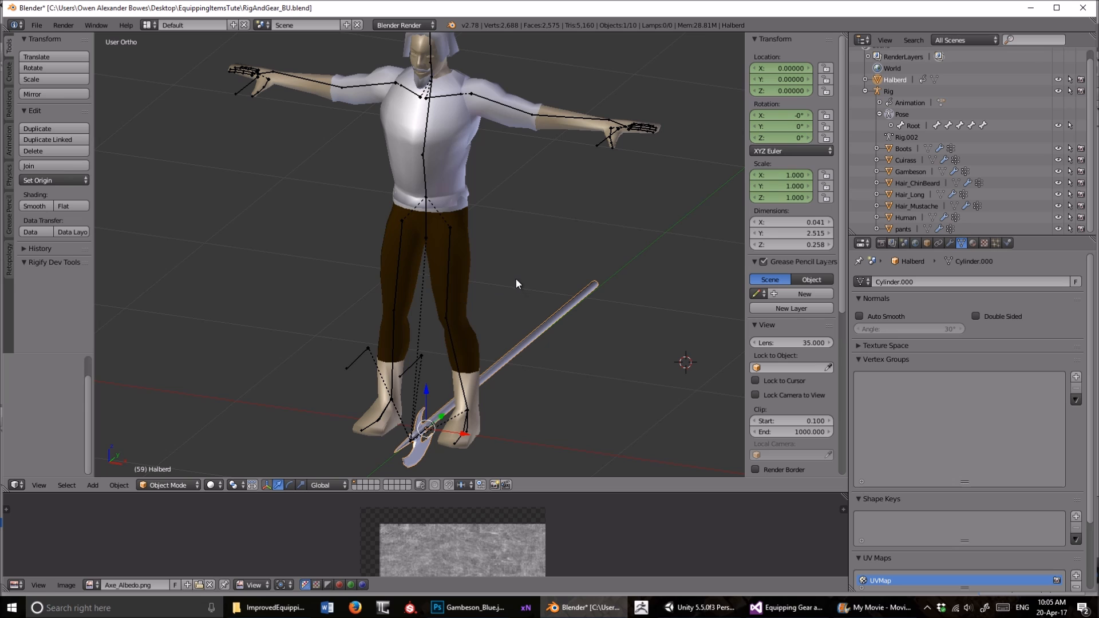
{"action": "left_click", "coordinate": [951, 244]}
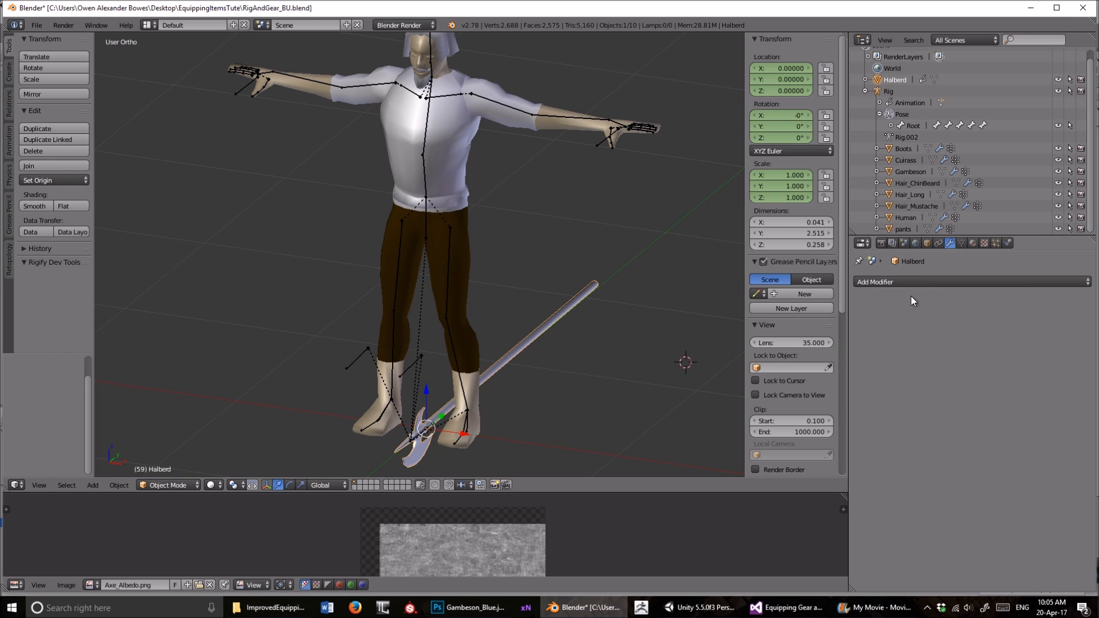
{"action": "left_click", "coordinate": [962, 244]}
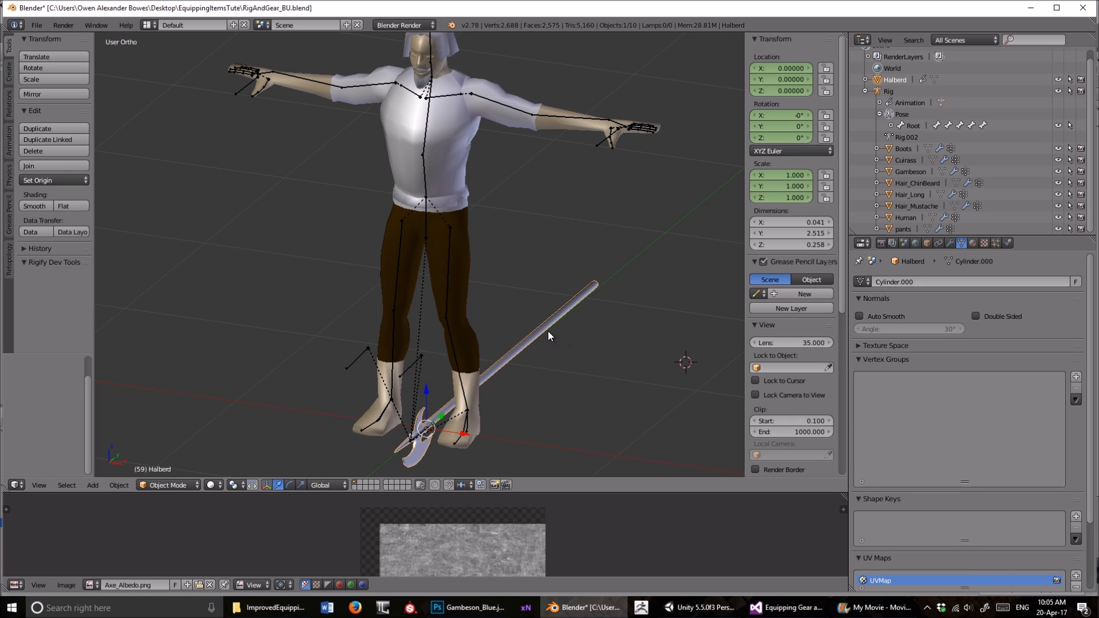
- Open the Halberd's mesh for editing and view it in right orthographic projection
{"action": "key", "text": "Tab"}
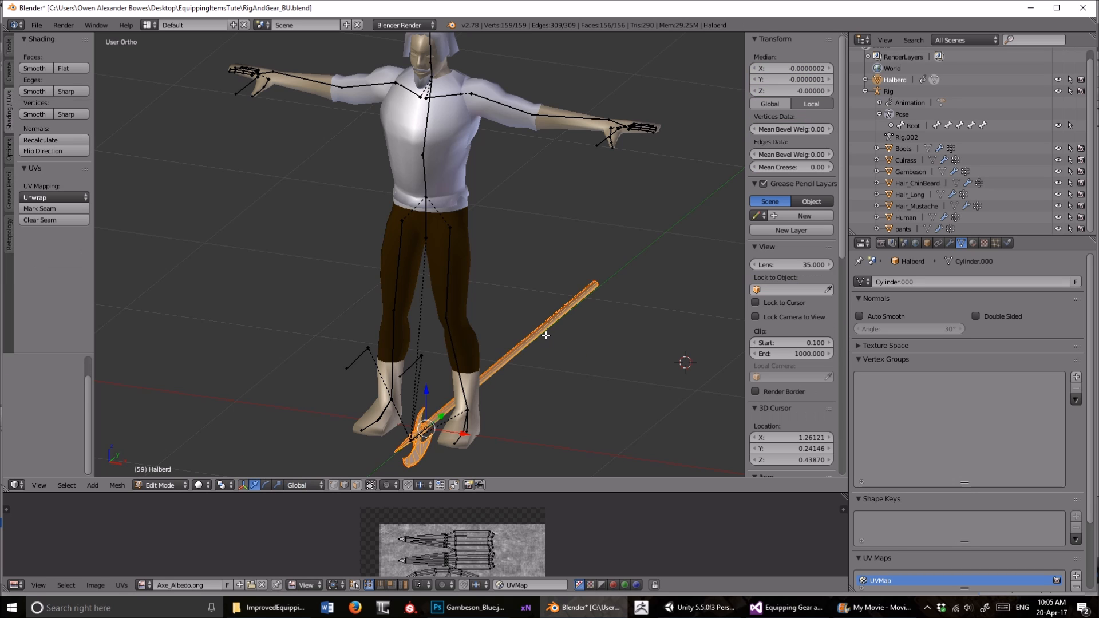
{"action": "middle_click_drag", "start_coordinate": [611, 335], "coordinate": [550, 356]}
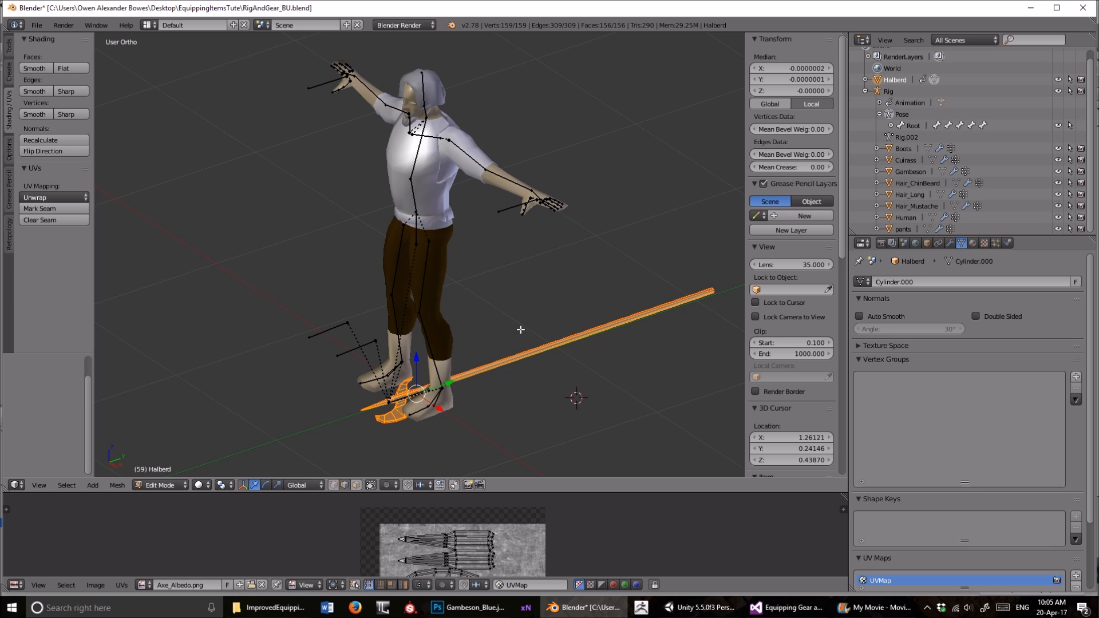
{"action": "key", "text": "KP_3"}
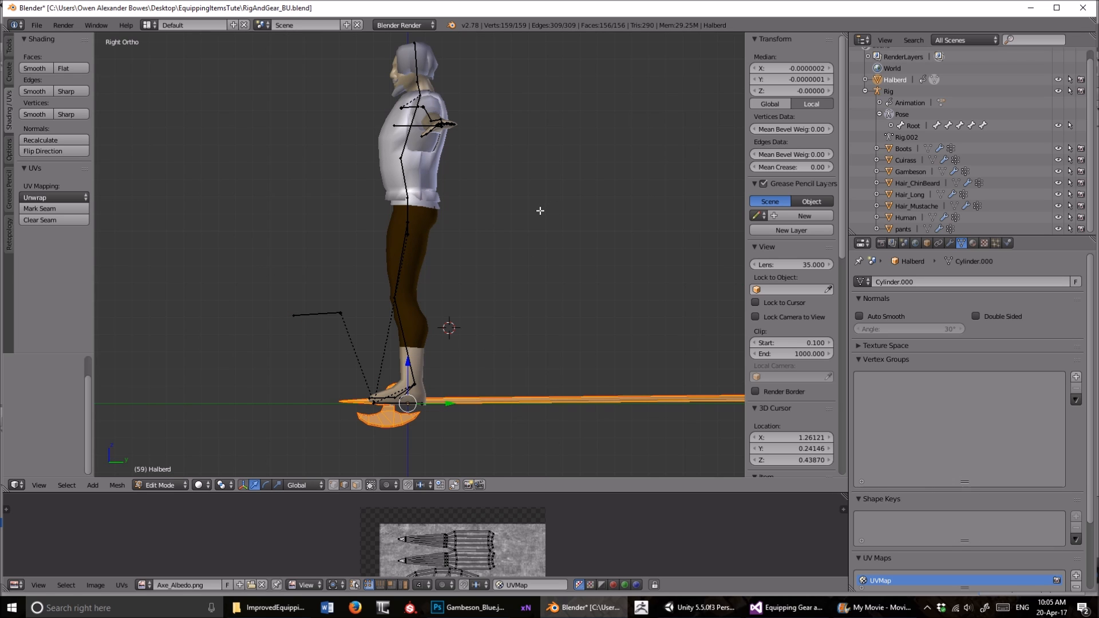
- Compare the side view in perspective and orthographic projection and in wireframe and solid display
{"action": "key", "text": "KP_5"}
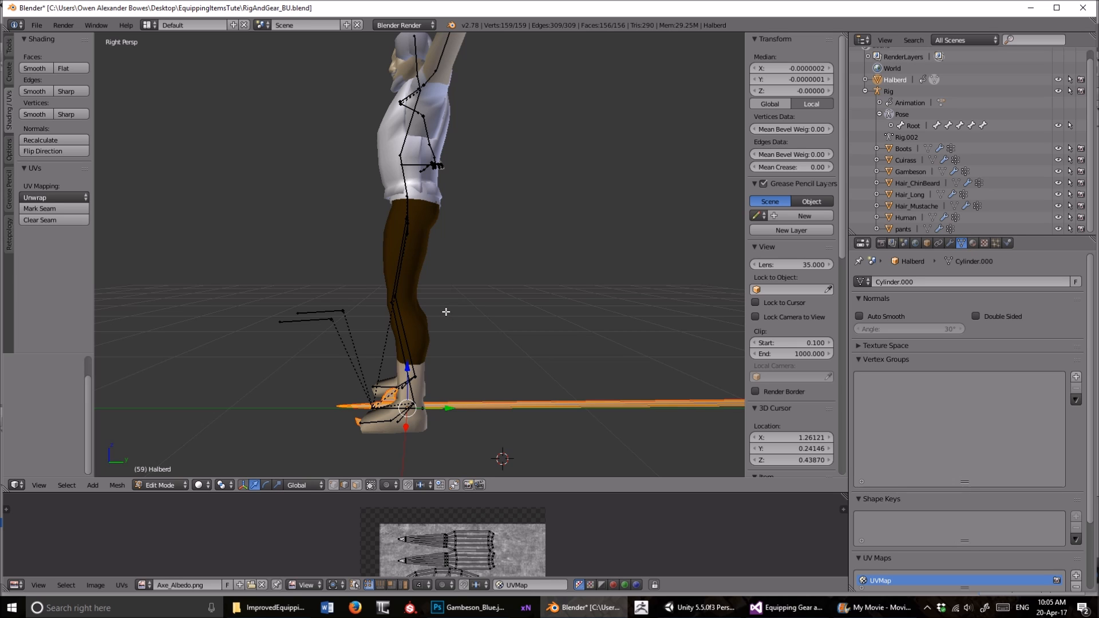
{"action": "key", "text": "KP_5"}
{"action": "key", "text": "KP_5"}
{"action": "key", "text": "KP_5"}
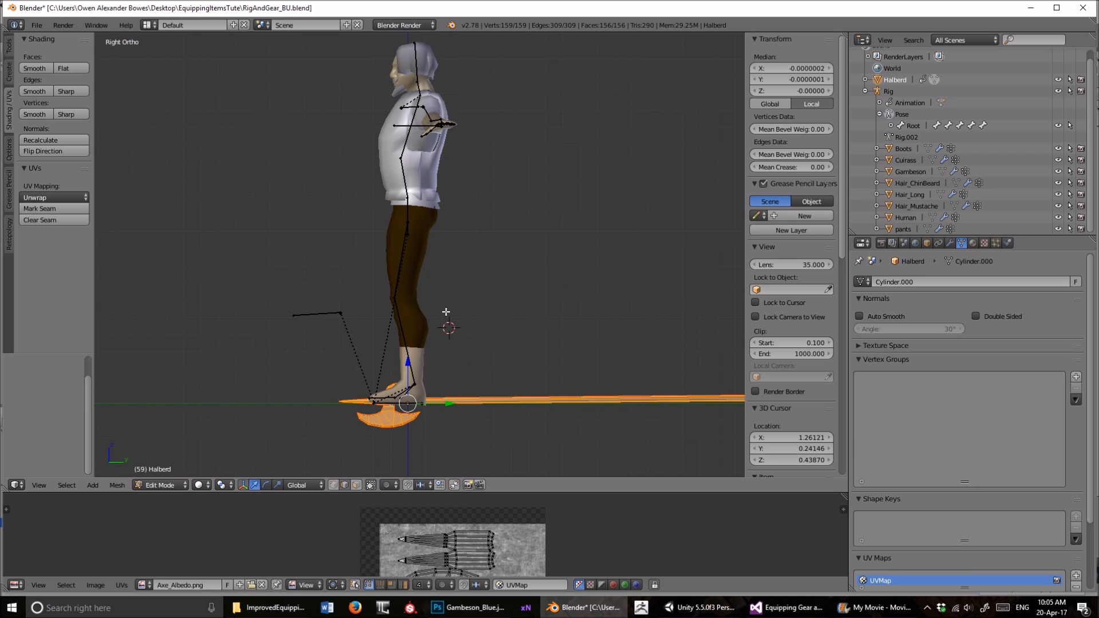
{"action": "key", "text": "KP_5"}
{"action": "key", "text": "KP_5"}
{"action": "key", "text": "z"}
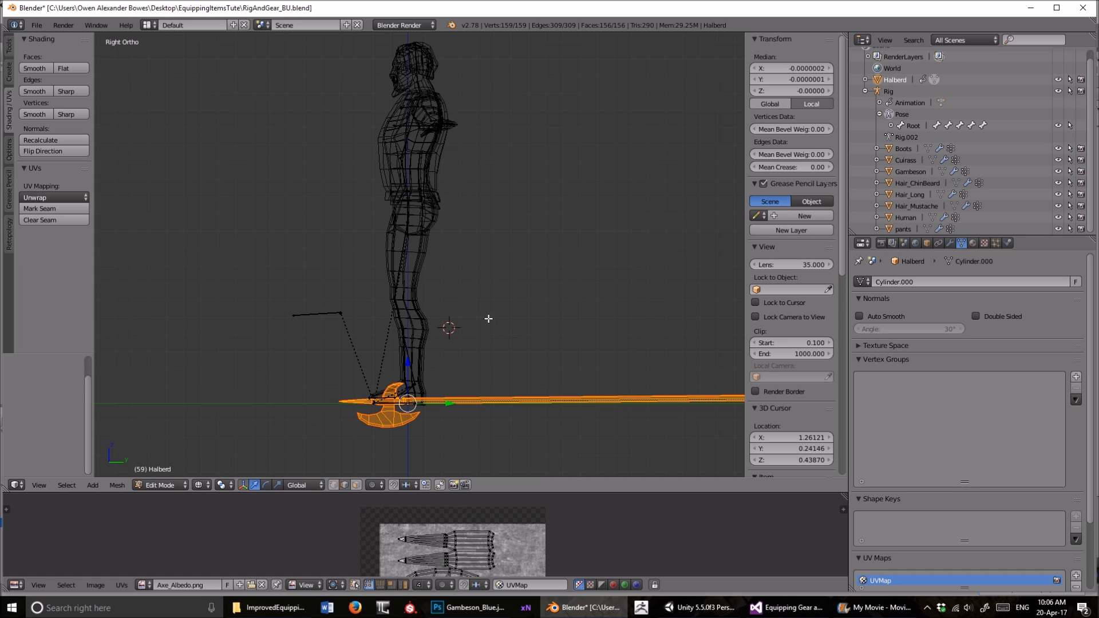
{"action": "key", "text": "z"}
{"action": "key", "text": "z"}
{"action": "key", "text": "z"}
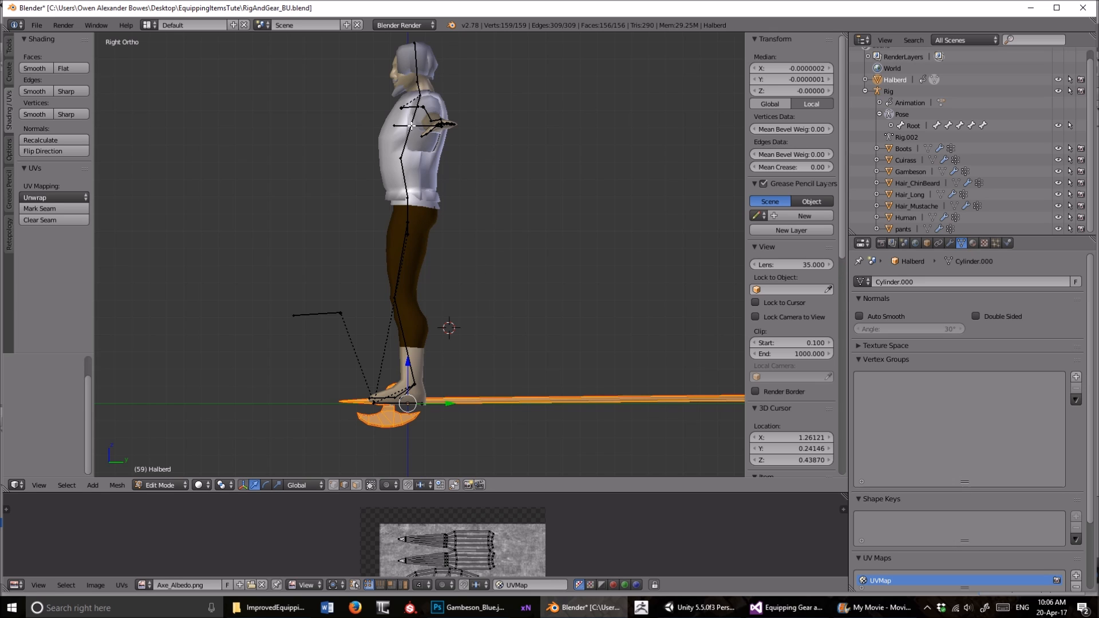
- Move all of the Halberd's vertices to hand height, about -1.681 along Y and 1.580 along Z
{"action": "scroll", "coordinate": [547, 385], "scroll_direction": "down", "scroll_amount": 2}
{"action": "right_click", "coordinate": [466, 369]}
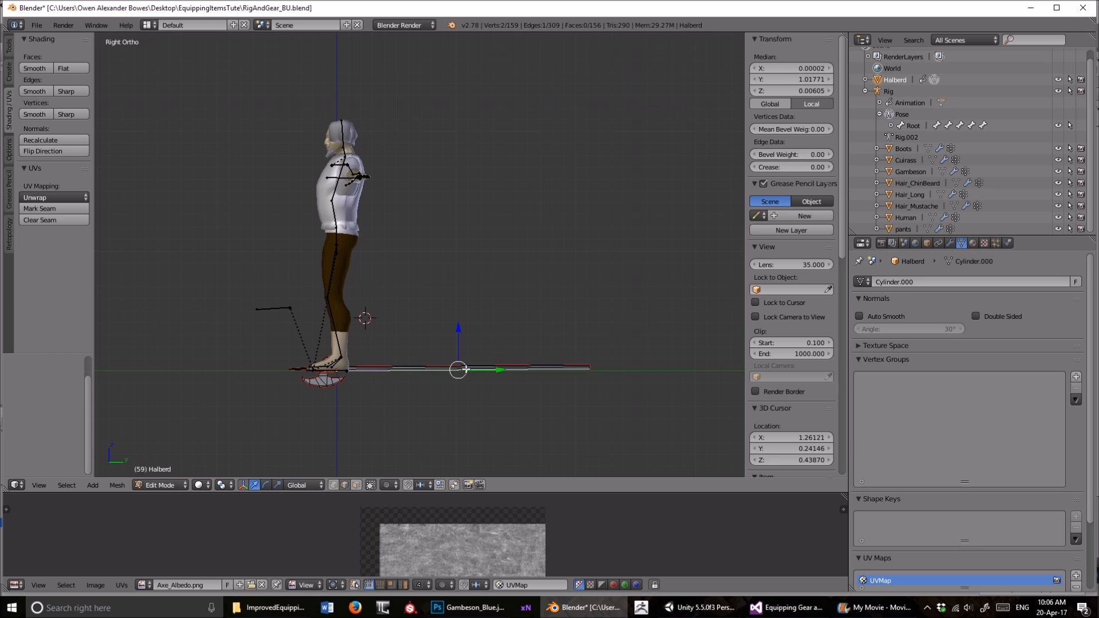
{"action": "key", "text": "a"}
{"action": "key", "text": "a"}
{"action": "middle_click_drag", "start_coordinate": [386, 289], "coordinate": [510, 317], "text": "shift"}
{"action": "key", "text": "g"}
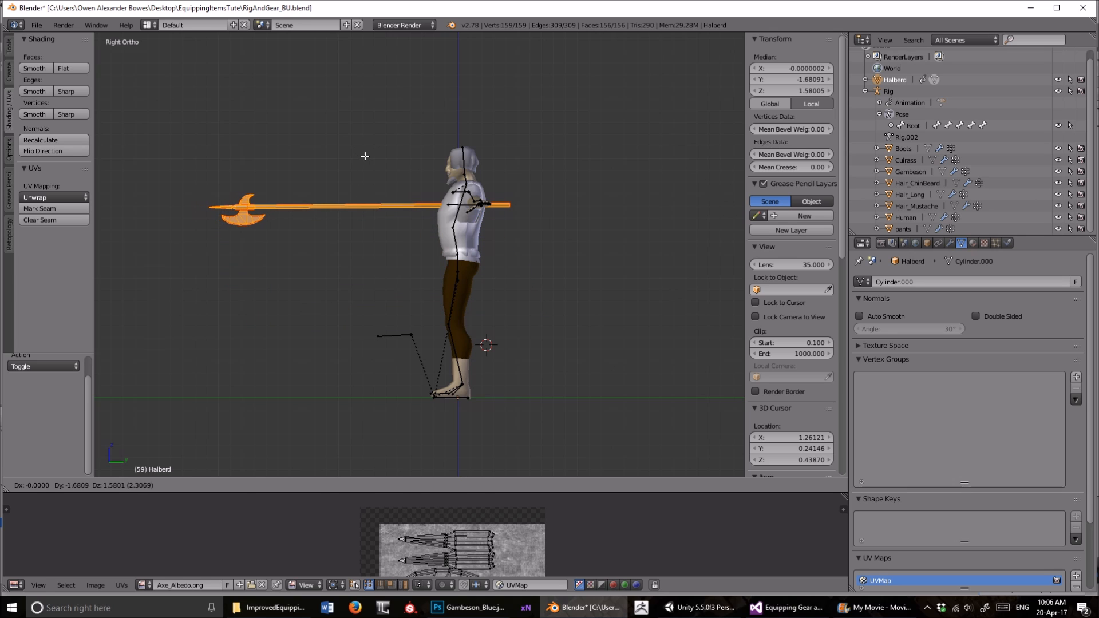
{"action": "left_click", "coordinate": [365, 156]}
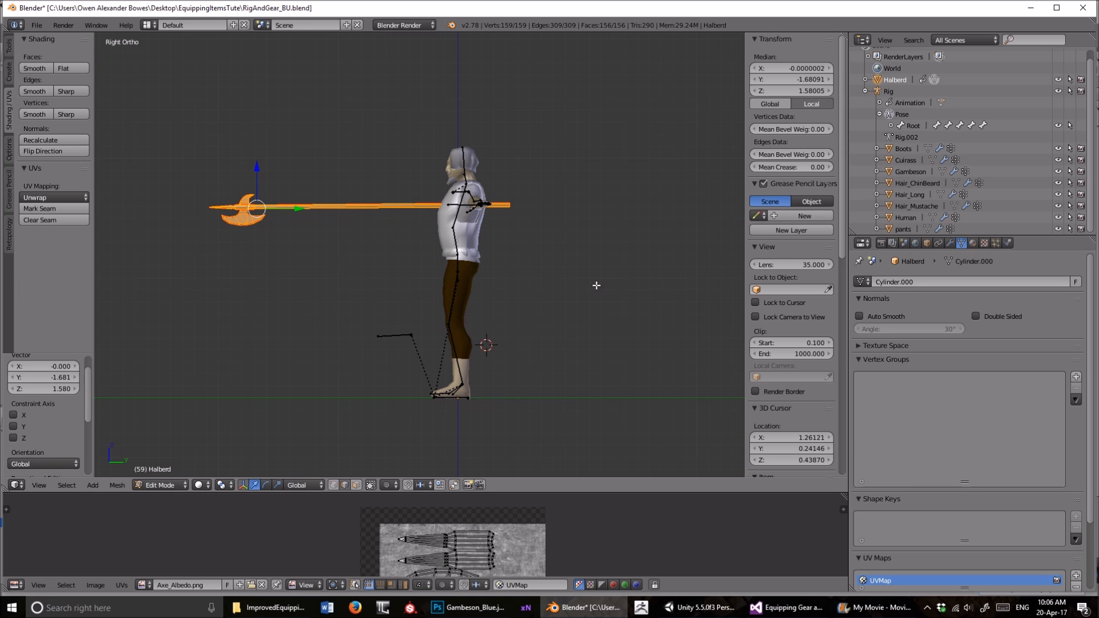
- From above, shift the whole Halberd mesh about -0.965 along X to the character's right hand
{"action": "key", "text": "ctrl+KP_3"}
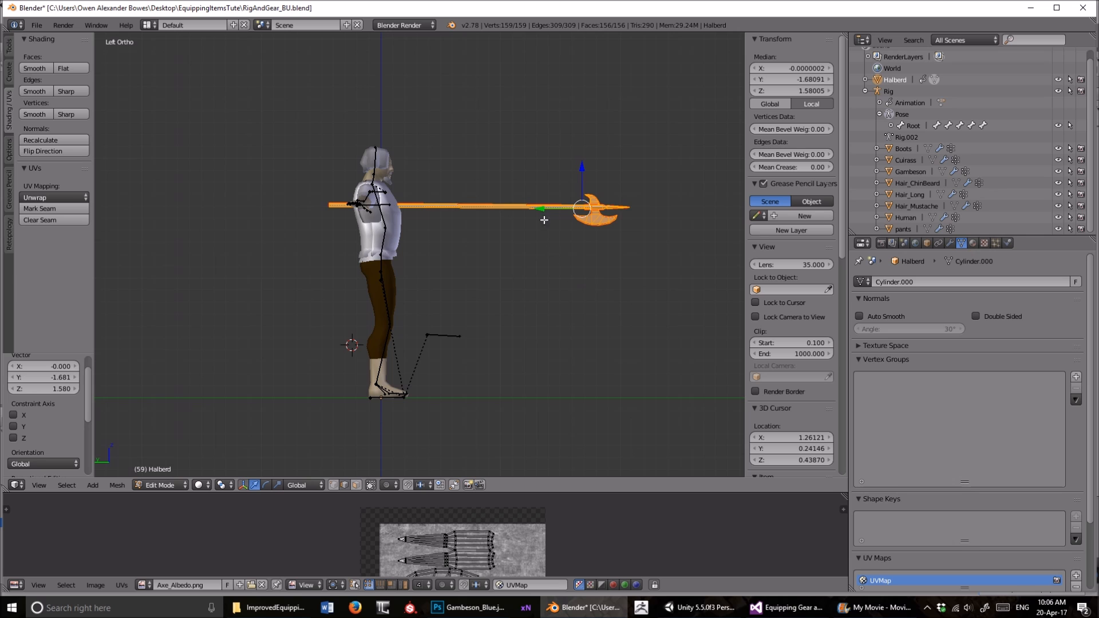
{"action": "key", "text": "KP_7"}
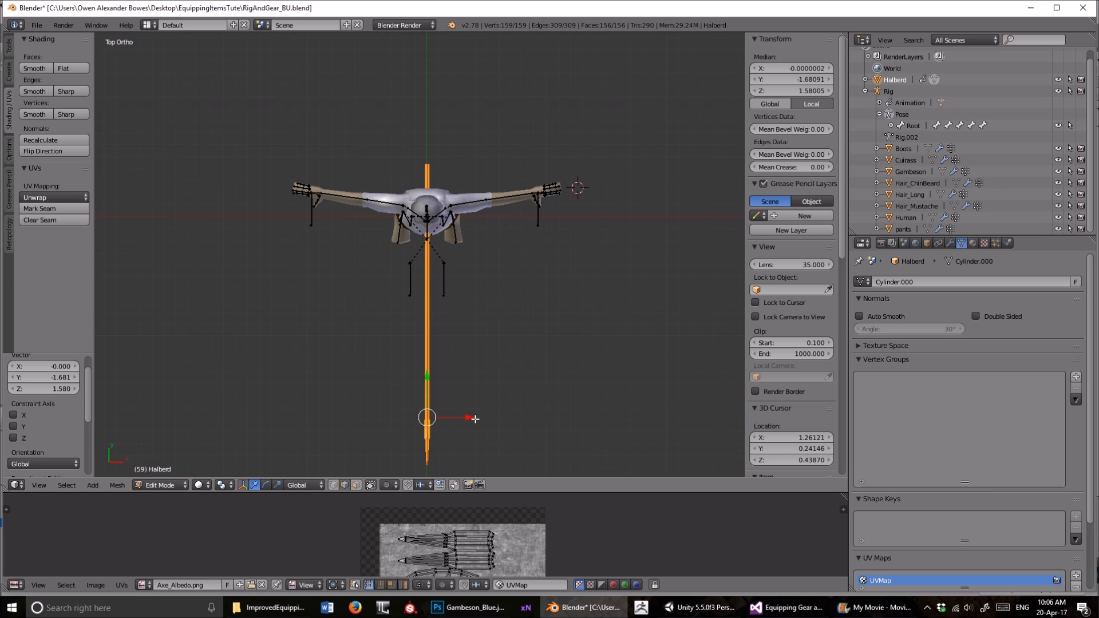
{"action": "left_click_drag", "start_coordinate": [470, 419], "coordinate": [356, 417]}
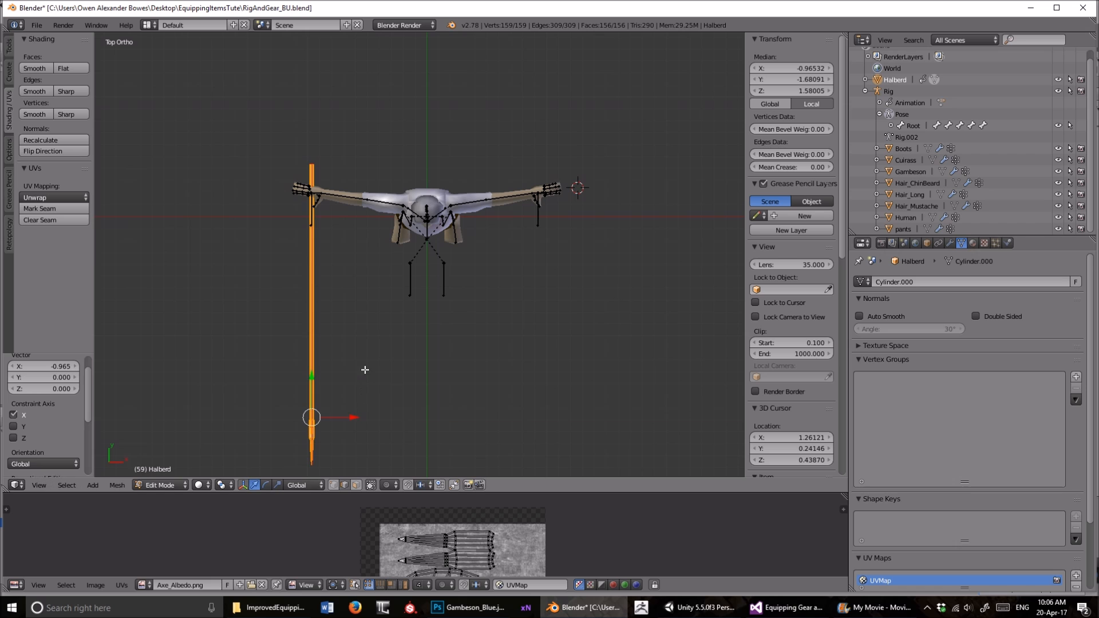
{"action": "key", "text": "KP_1"}
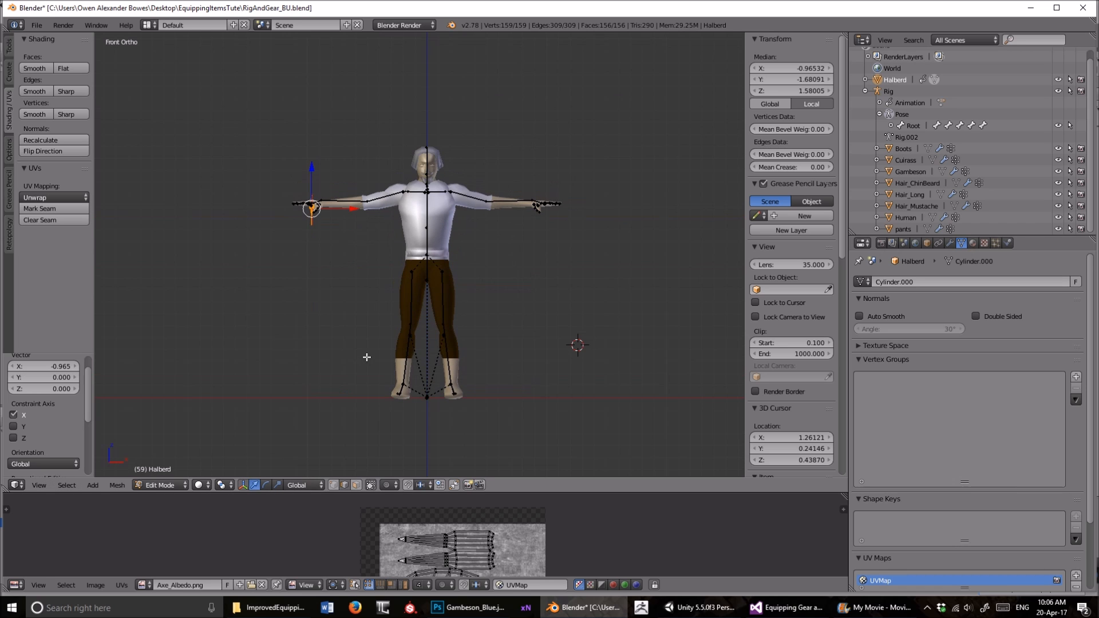
{"action": "scroll", "coordinate": [367, 358], "scroll_direction": "up", "scroll_amount": 2}
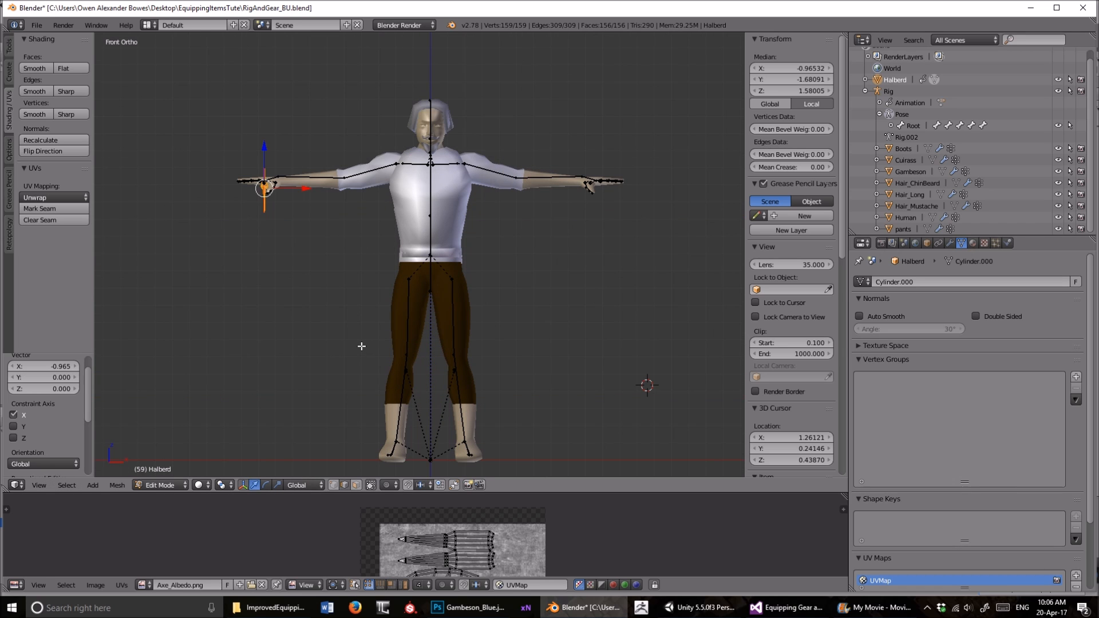
- Move the Halberd mesh under the right palm, about -0.015 along Y and -0.025 along Z
{"action": "key", "text": "ctrl+KP_3"}
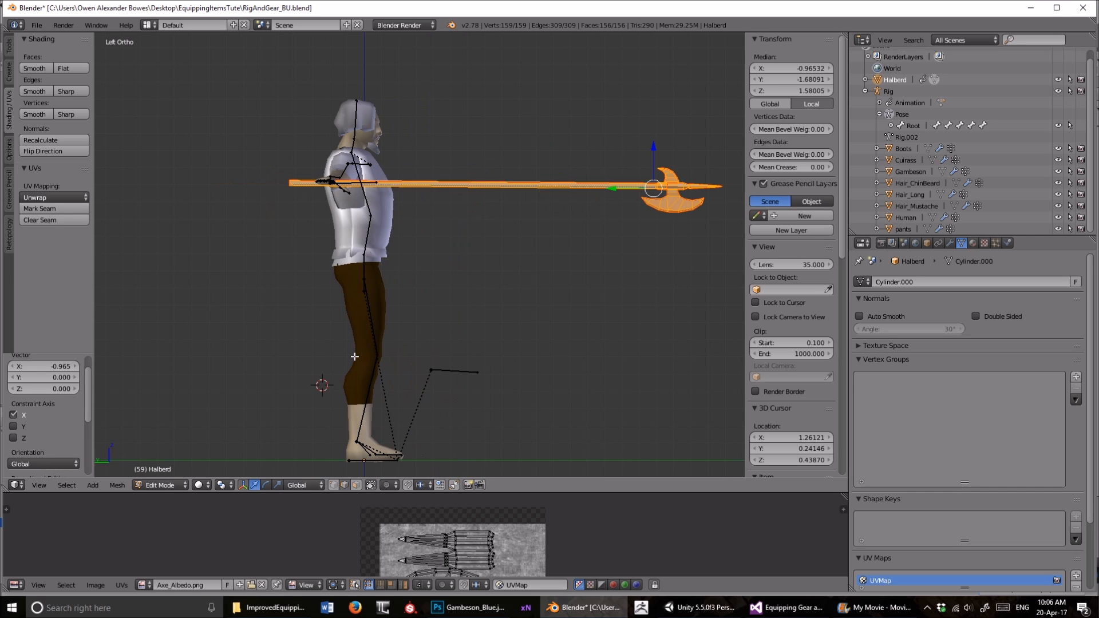
{"action": "scroll", "coordinate": [375, 234], "scroll_direction": "up", "scroll_amount": 8}
{"action": "middle_click_drag", "start_coordinate": [467, 319], "coordinate": [561, 302]}
{"action": "middle_click_drag", "start_coordinate": [475, 319], "coordinate": [555, 298]}
{"action": "middle_click_drag", "start_coordinate": [371, 306], "coordinate": [412, 287], "text": "shift"}
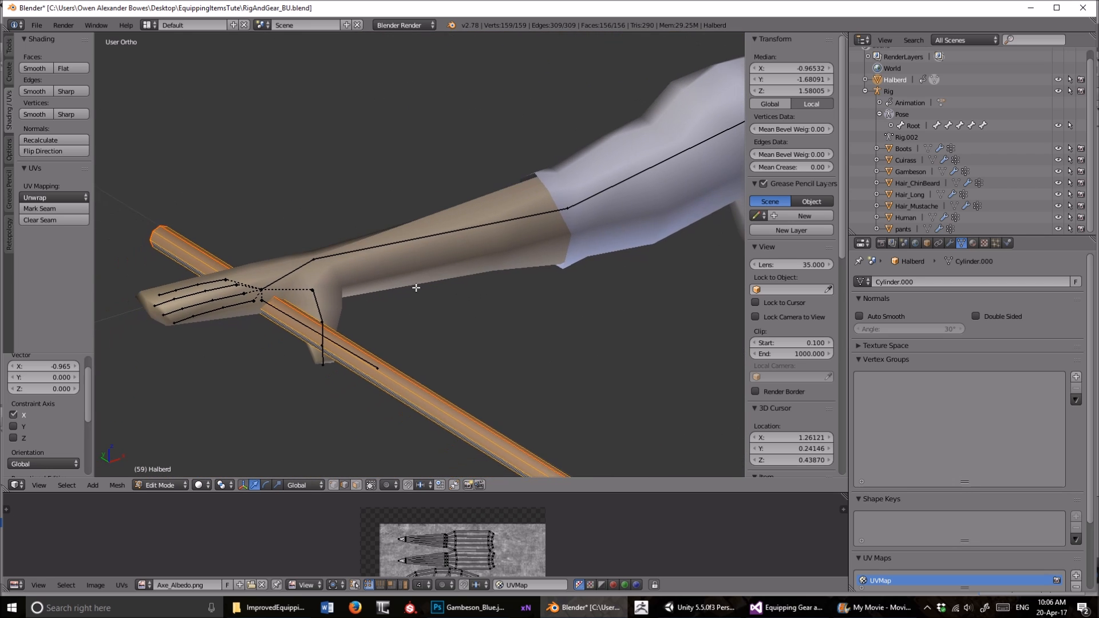
{"action": "scroll", "coordinate": [400, 292], "scroll_direction": "up", "scroll_amount": 3}
{"action": "middle_click_drag", "start_coordinate": [321, 311], "coordinate": [369, 269], "text": "shift"}
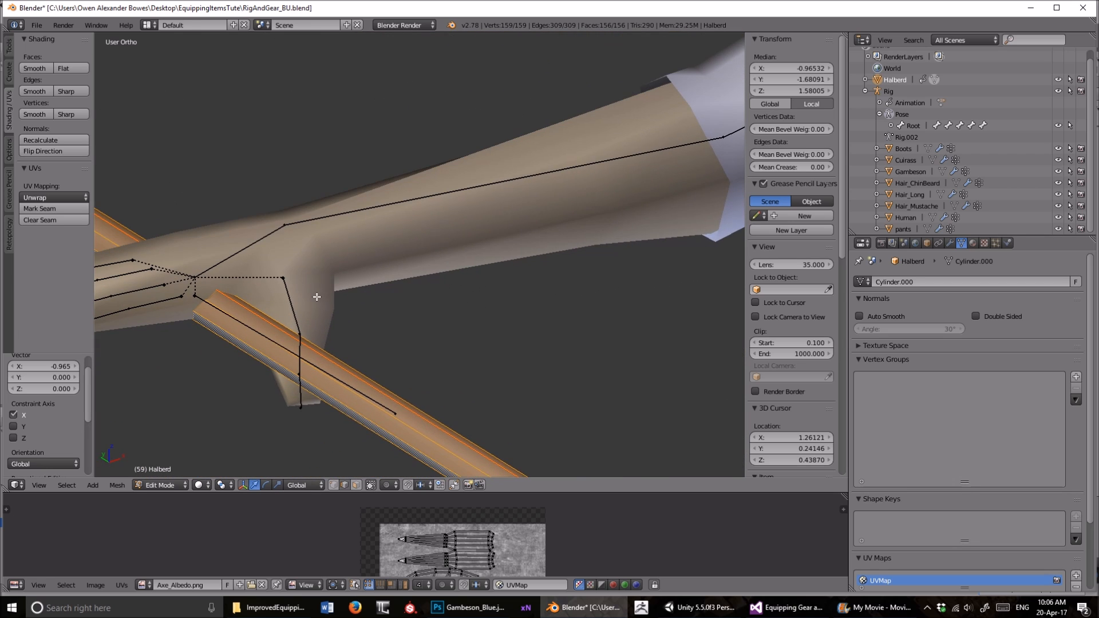
{"action": "key", "text": "g"}
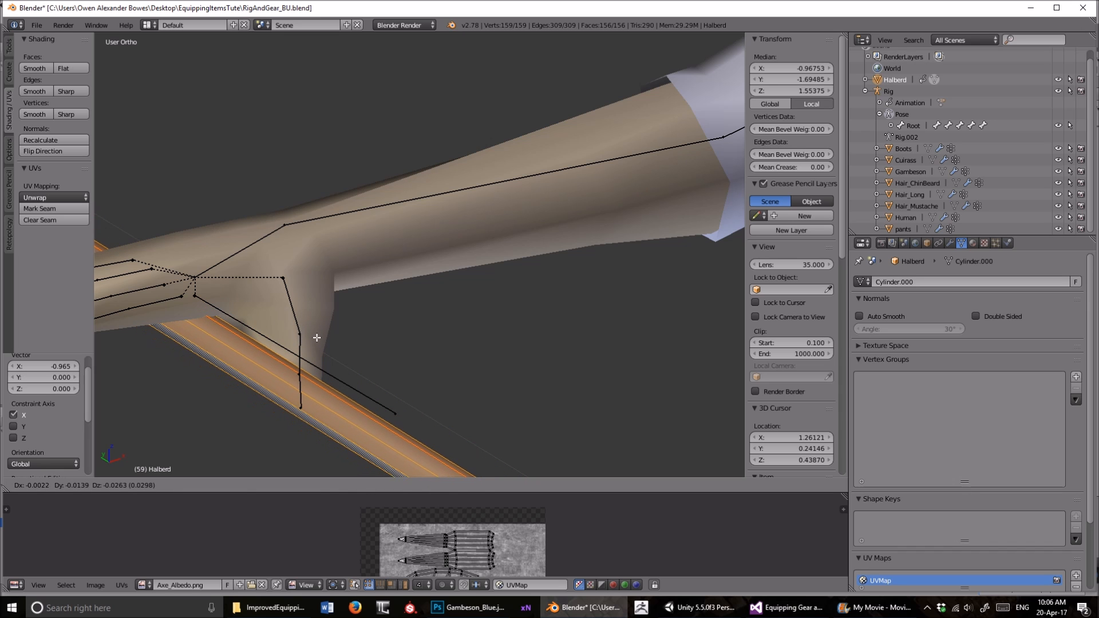
{"action": "left_click", "coordinate": [318, 338]}
- Nudge the Halberd mesh from two angles to fit its shaft against the palm, with its median about X -0.966, Y -1.694, Z 1.575
{"action": "scroll", "coordinate": [332, 328], "scroll_direction": "down", "scroll_amount": 4}
{"action": "middle_click_drag", "start_coordinate": [334, 327], "coordinate": [311, 313]}
{"action": "middle_click_drag", "start_coordinate": [235, 256], "coordinate": [375, 302]}
{"action": "scroll", "coordinate": [319, 318], "scroll_direction": "up", "scroll_amount": 3}
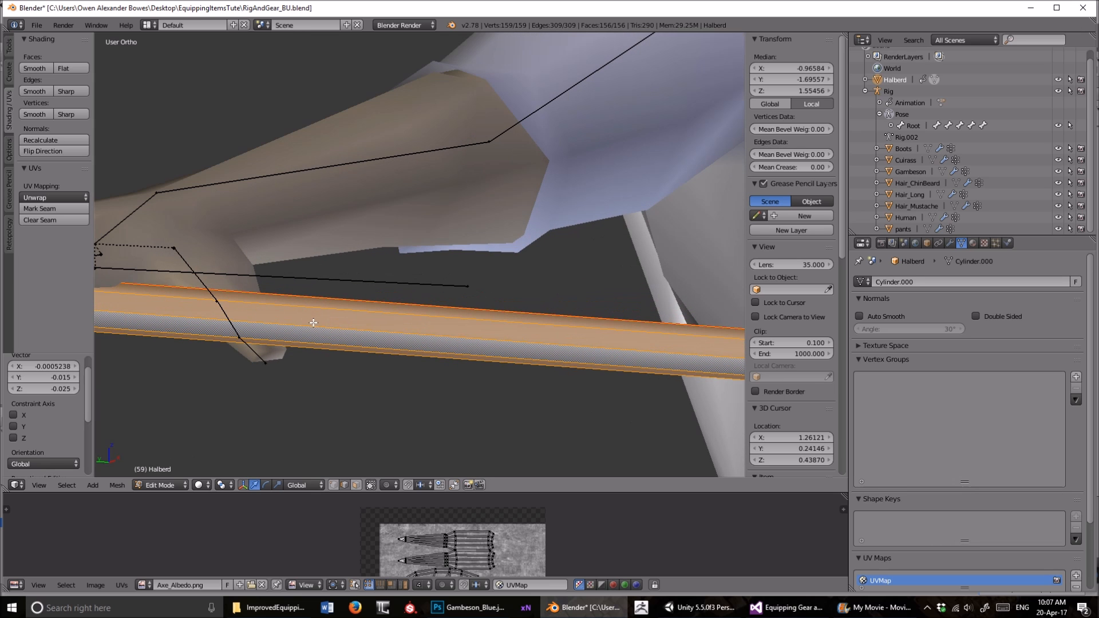
{"action": "key", "text": "g"}
{"action": "left_click", "coordinate": [316, 301]}
{"action": "middle_click_drag", "start_coordinate": [317, 301], "coordinate": [547, 281]}
{"action": "key", "text": "g"}
{"action": "left_click", "coordinate": [447, 308]}
{"action": "scroll", "coordinate": [878, 264], "scroll_direction": "down", "scroll_amount": 4}
{"action": "scroll", "coordinate": [592, 317], "scroll_direction": "down", "scroll_amount": 7}
{"action": "scroll", "coordinate": [590, 317], "scroll_direction": "down", "scroll_amount": 5}
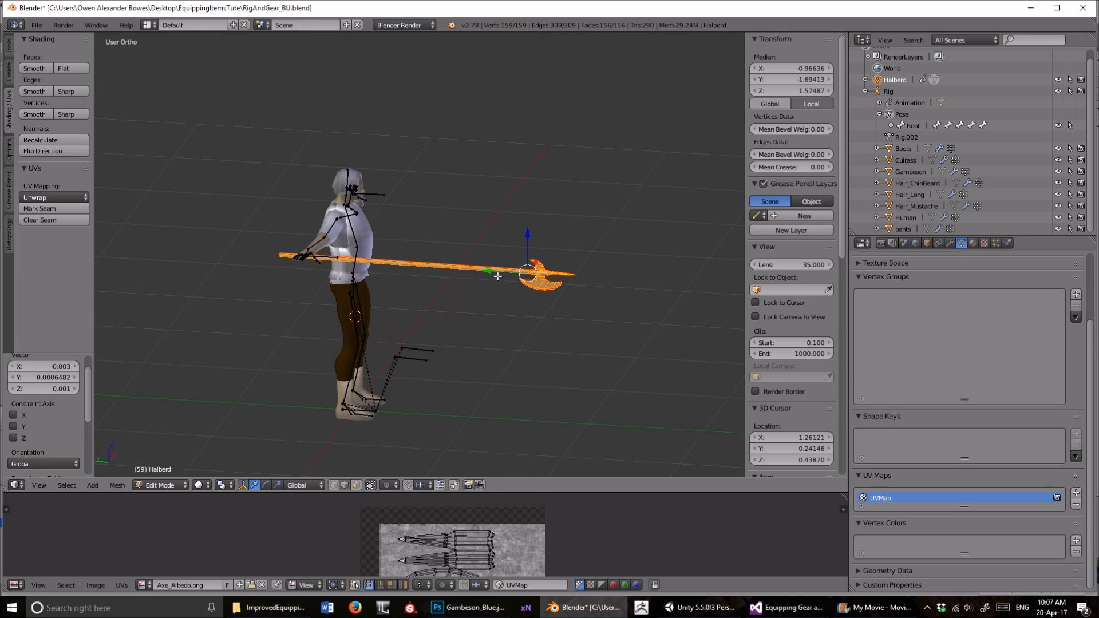
- Slide the whole Halberd mesh about 0.748 along Y so the right hand sits mid-shaft, and return to Object Mode
{"action": "key", "text": "g"}
{"action": "key", "text": "y"}
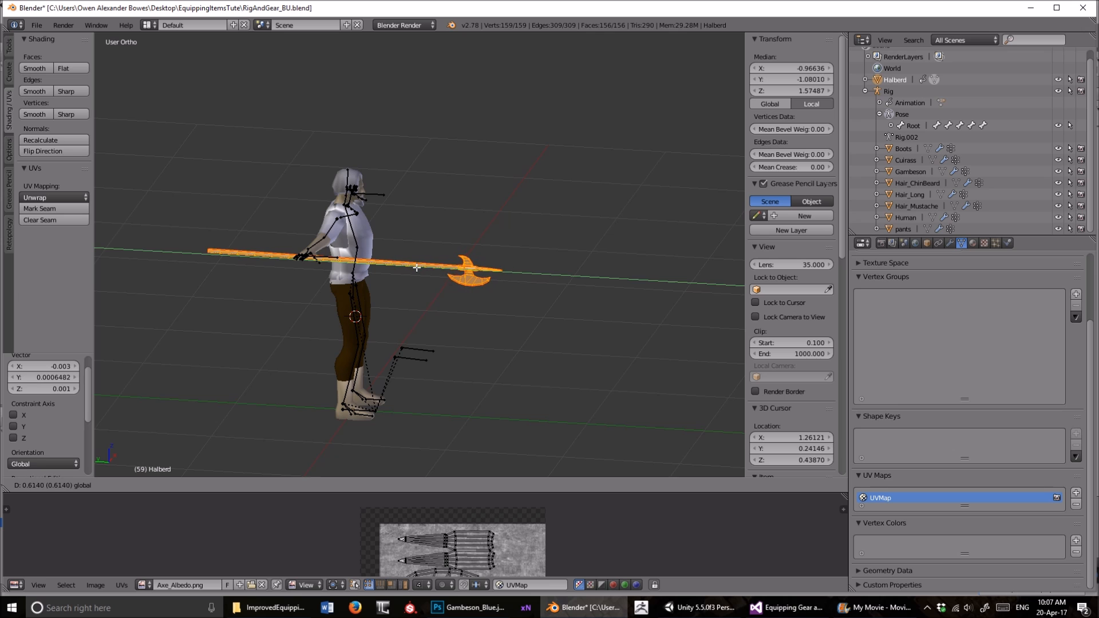
{"action": "left_click", "coordinate": [402, 264]}
{"action": "middle_click_drag", "start_coordinate": [402, 264], "coordinate": [424, 205]}
{"action": "scroll", "coordinate": [476, 284], "scroll_direction": "up", "scroll_amount": 5}
{"action": "scroll", "coordinate": [578, 231], "scroll_direction": "down", "scroll_amount": 5}
{"action": "scroll", "coordinate": [424, 205], "scroll_direction": "down", "scroll_amount": 3}
{"action": "mouse_move", "coordinate": [566, 240]}
{"action": "middle_mouse_down"}
{"action": "mouse_move", "coordinate": [570, 228]}
{"action": "mouse_move", "coordinate": [586, 248]}
{"action": "middle_mouse_up"}
{"action": "scroll", "coordinate": [585, 248], "scroll_direction": "up", "scroll_amount": 2}
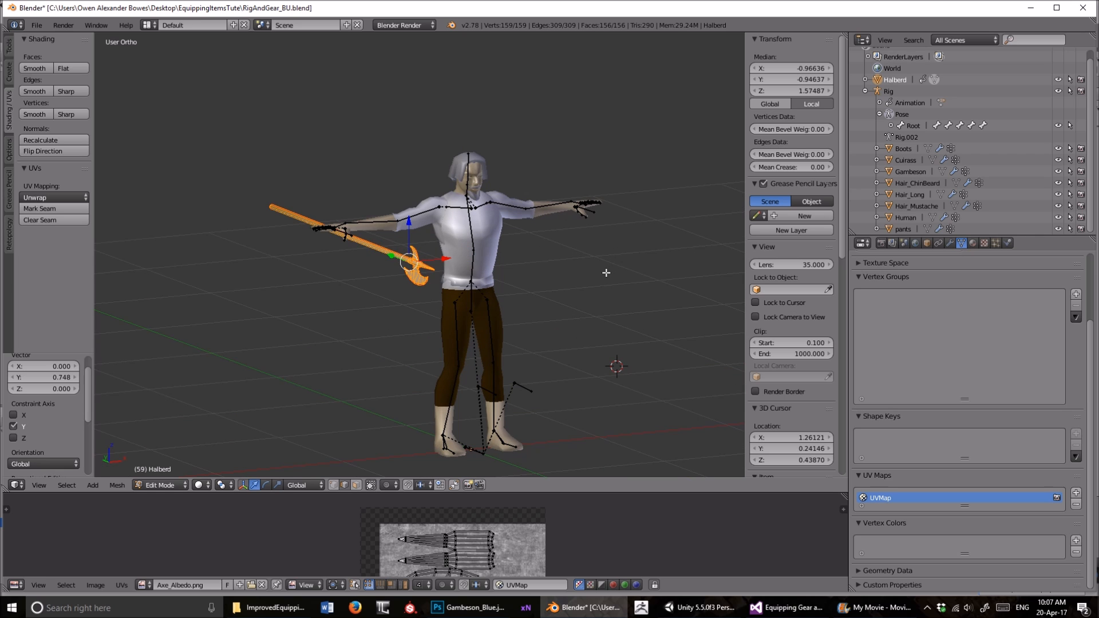
{"action": "key", "text": "a"}
{"action": "middle_click_drag", "start_coordinate": [600, 275], "coordinate": [521, 289]}
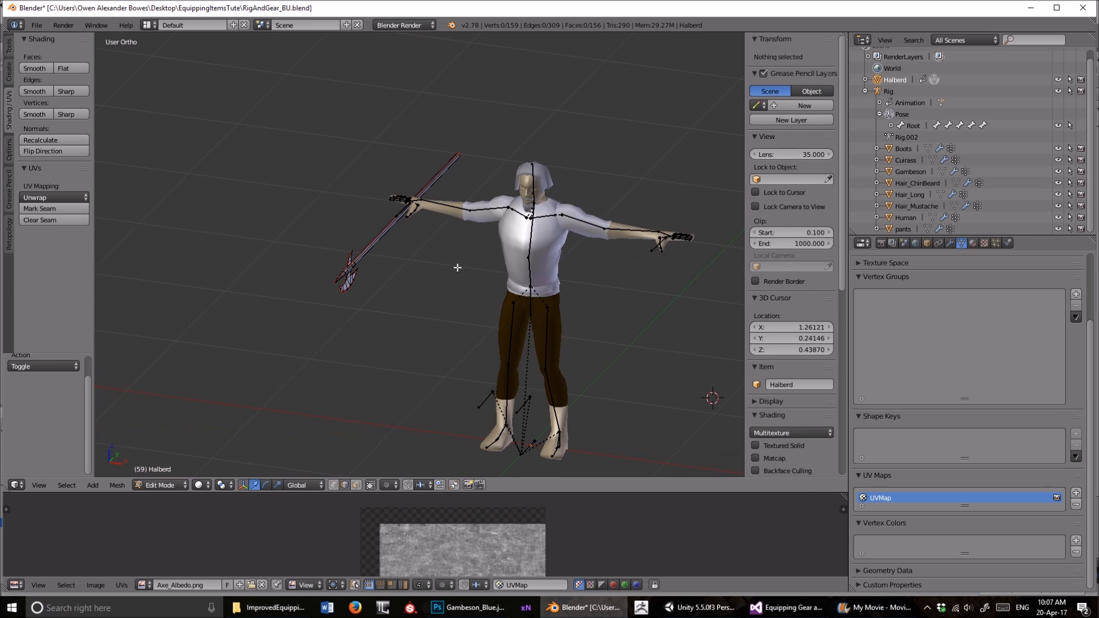
{"action": "key", "text": "Tab"}
- Parent the Halberd to the character's Rig so that it receives a vertex group for each bone
{"action": "scroll", "coordinate": [400, 229], "scroll_direction": "up", "scroll_amount": 8}
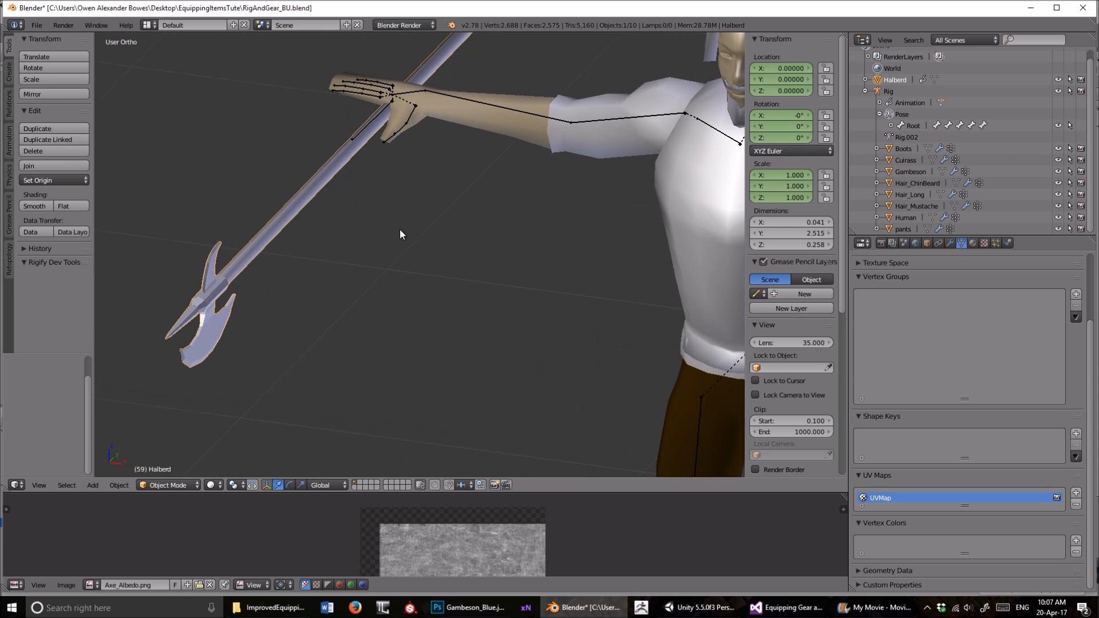
{"action": "right_click", "coordinate": [270, 239]}
{"action": "right_click", "coordinate": [252, 270]}
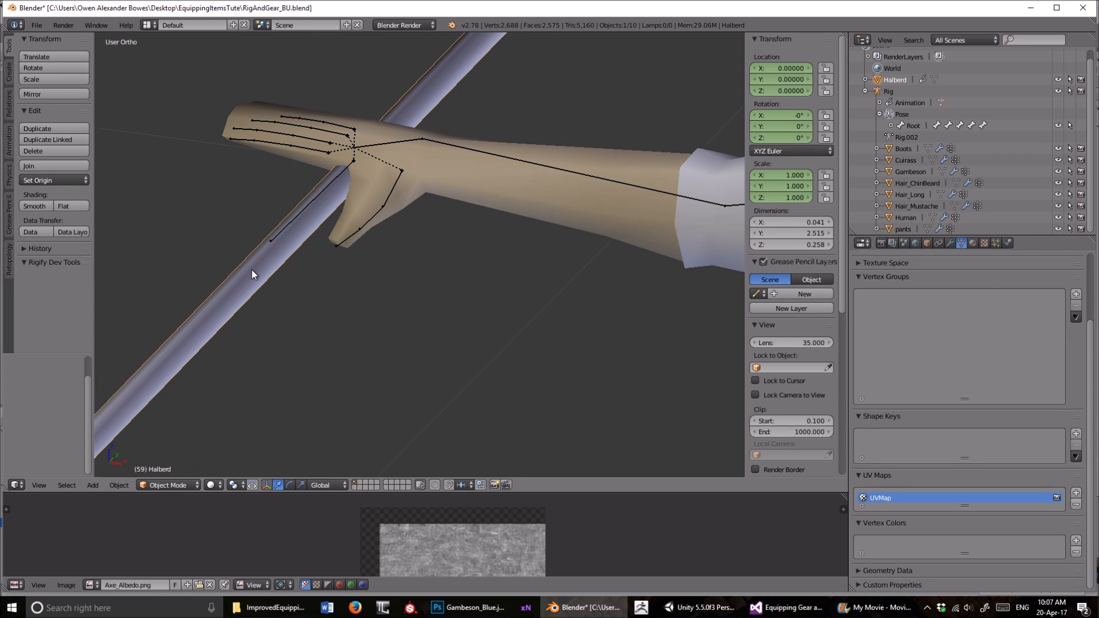
{"action": "right_click", "coordinate": [282, 231], "text": "shift"}
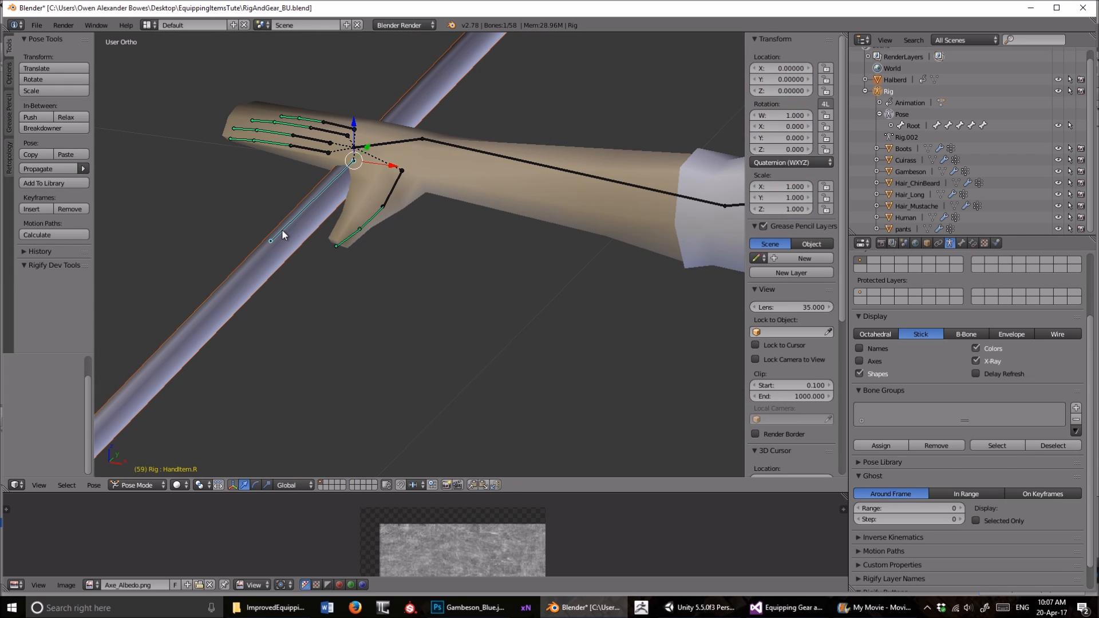
{"action": "key", "text": "ctrl+p"}
{"action": "left_click", "coordinate": [338, 224]}
- Assign all of the Halberd's vertices to the HandItem.R vertex group at weight 1.000 and leave Edit Mode
{"action": "key", "text": "ctrl+Tab"}
{"action": "right_click", "coordinate": [247, 272]}
{"action": "key", "text": "Tab"}
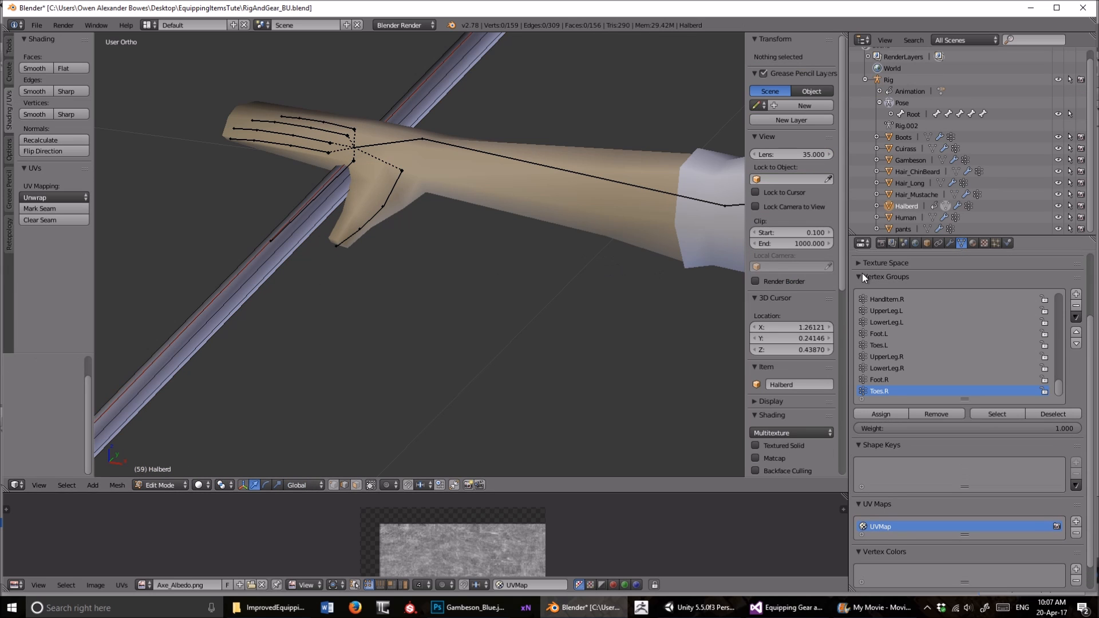
{"action": "scroll", "coordinate": [936, 346], "scroll_direction": "up", "scroll_amount": 1}
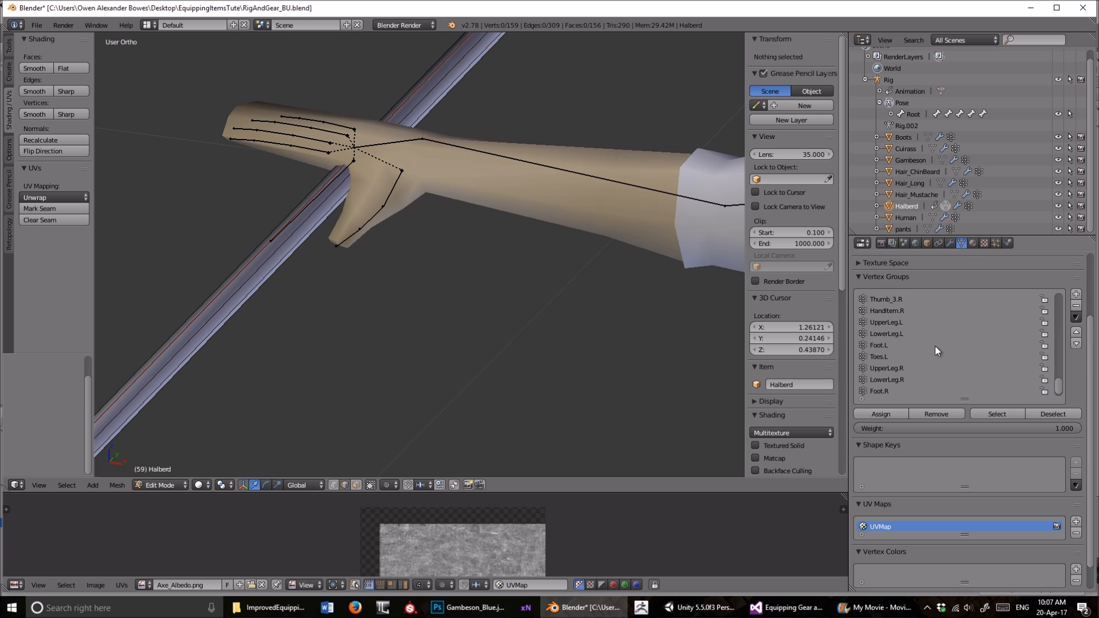
{"action": "scroll", "coordinate": [922, 351], "scroll_direction": "down", "scroll_amount": 1}
{"action": "left_click", "coordinate": [894, 298]}
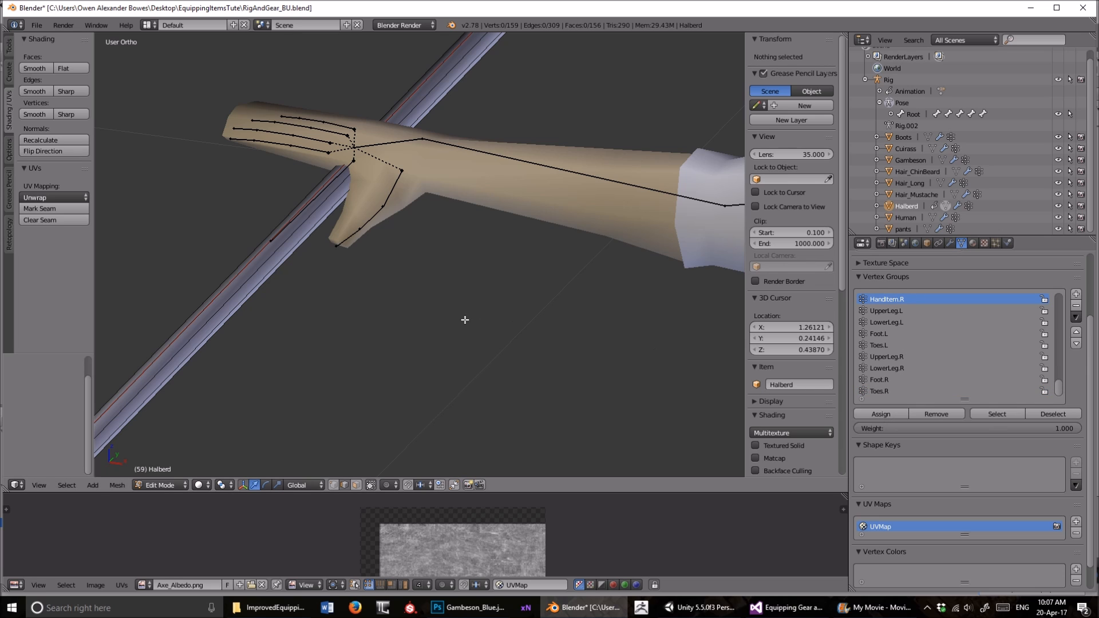
{"action": "key", "text": "a"}
{"action": "scroll", "coordinate": [444, 264], "scroll_direction": "down", "scroll_amount": 6}
{"action": "scroll", "coordinate": [444, 264], "scroll_direction": "down", "scroll_amount": 5}
{"action": "middle_click_drag", "start_coordinate": [445, 264], "coordinate": [469, 269]}
{"action": "scroll", "coordinate": [526, 276], "scroll_direction": "up", "scroll_amount": 4}
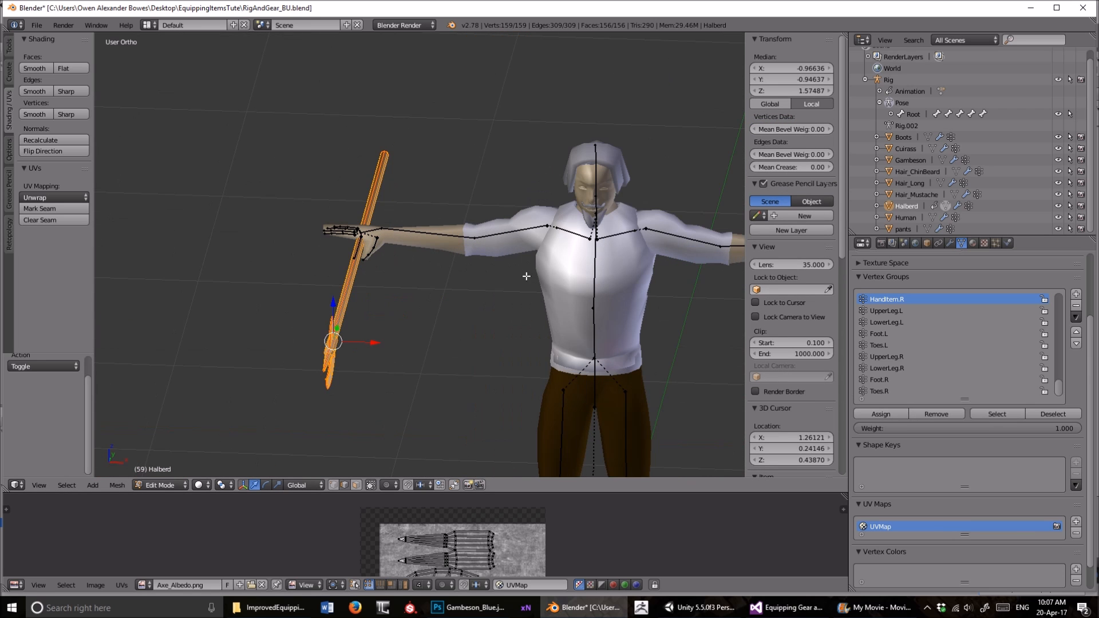
{"action": "key", "text": "Tab"}
- Play the Rig's animation and examine how the Halberd follows the right hand
{"action": "right_click", "coordinate": [596, 274]}
{"action": "key", "text": "alt+a"}
{"action": "middle_click_drag", "start_coordinate": [462, 284], "coordinate": [555, 314]}
{"action": "middle_click_drag", "start_coordinate": [558, 283], "coordinate": [519, 273]}
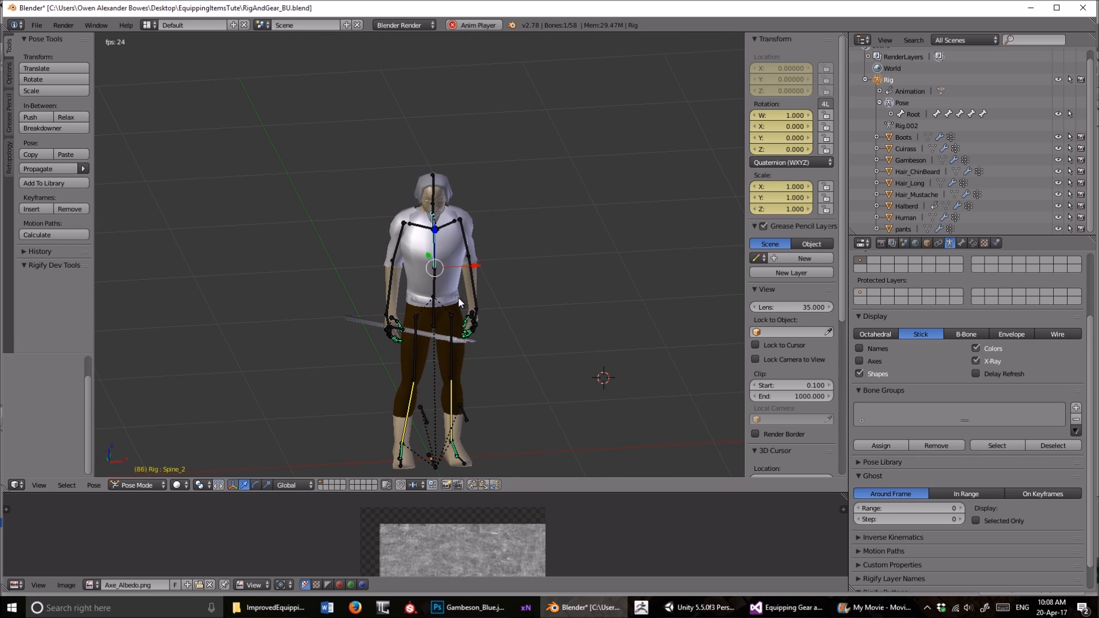
{"action": "key", "text": "alt+a"}
- Select all of the Rig's bones and clear their location and rotation to restore the rest pose
{"action": "key", "text": "a"}
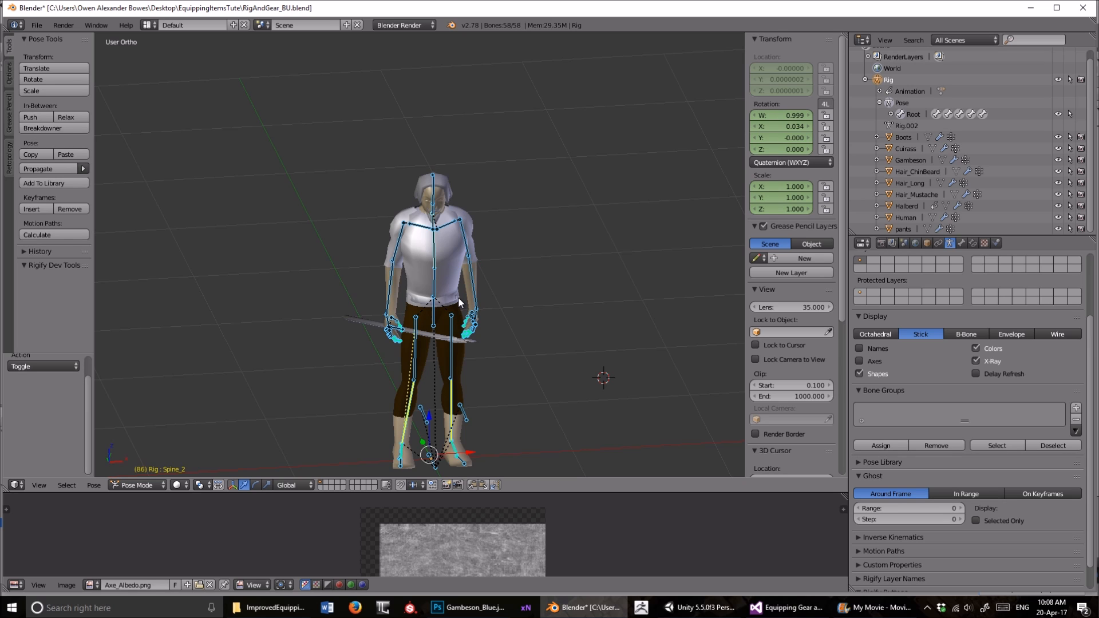
{"action": "key", "text": "alt+g"}
{"action": "key", "text": "alt+r"}
{"action": "scroll", "coordinate": [523, 266], "scroll_direction": "down", "scroll_amount": 4}
{"action": "scroll", "coordinate": [468, 281], "scroll_direction": "up", "scroll_amount": 8}
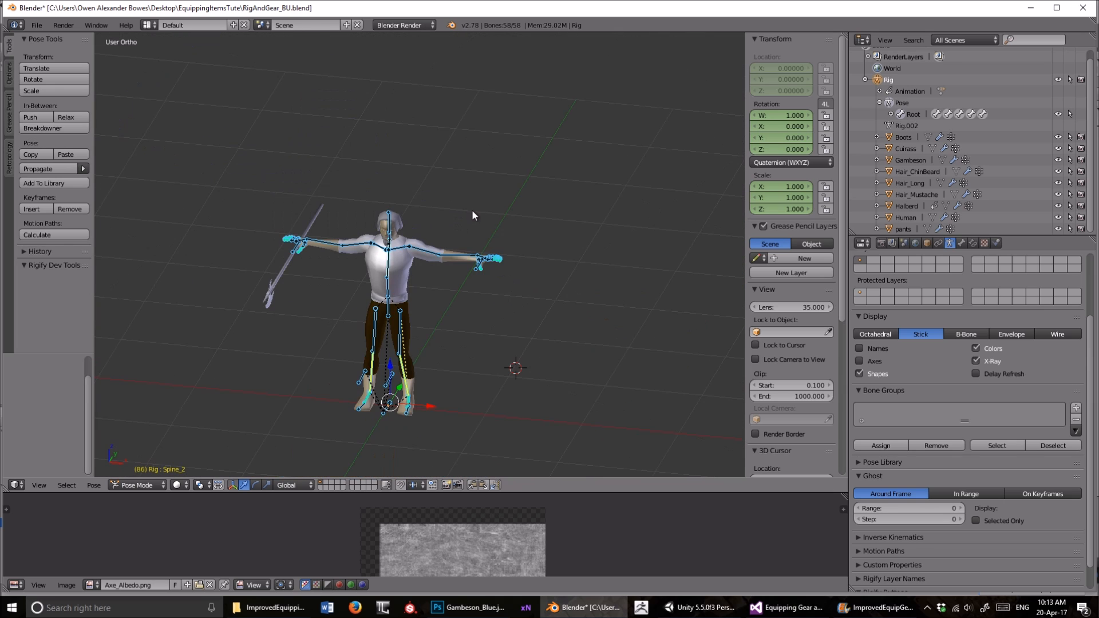
- Select the Hair_Long mesh on the character's head and switch it to Object Mode
{"action": "middle_click_drag", "start_coordinate": [495, 188], "coordinate": [518, 130], "text": "shift"}
{"action": "scroll", "coordinate": [524, 156], "scroll_direction": "up", "scroll_amount": 4}
{"action": "middle_click_drag", "start_coordinate": [547, 85], "coordinate": [537, 168], "text": "shift"}
{"action": "scroll", "coordinate": [537, 167], "scroll_direction": "down", "scroll_amount": 2}
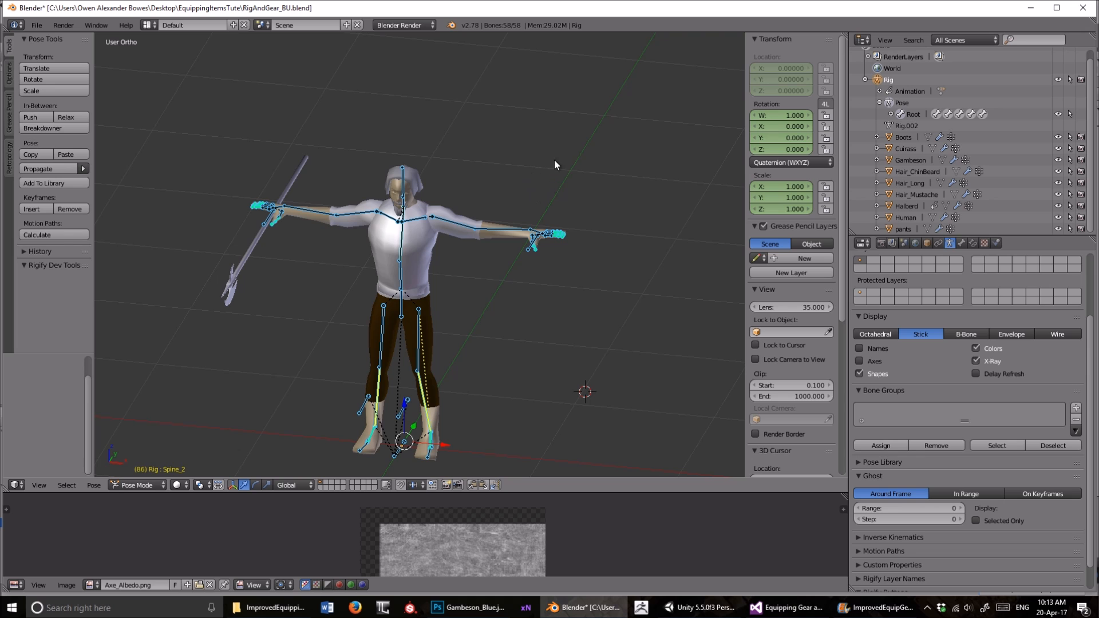
{"action": "middle_click_drag", "start_coordinate": [569, 162], "coordinate": [530, 216]}
{"action": "scroll", "coordinate": [509, 221], "scroll_direction": "up", "scroll_amount": 3}
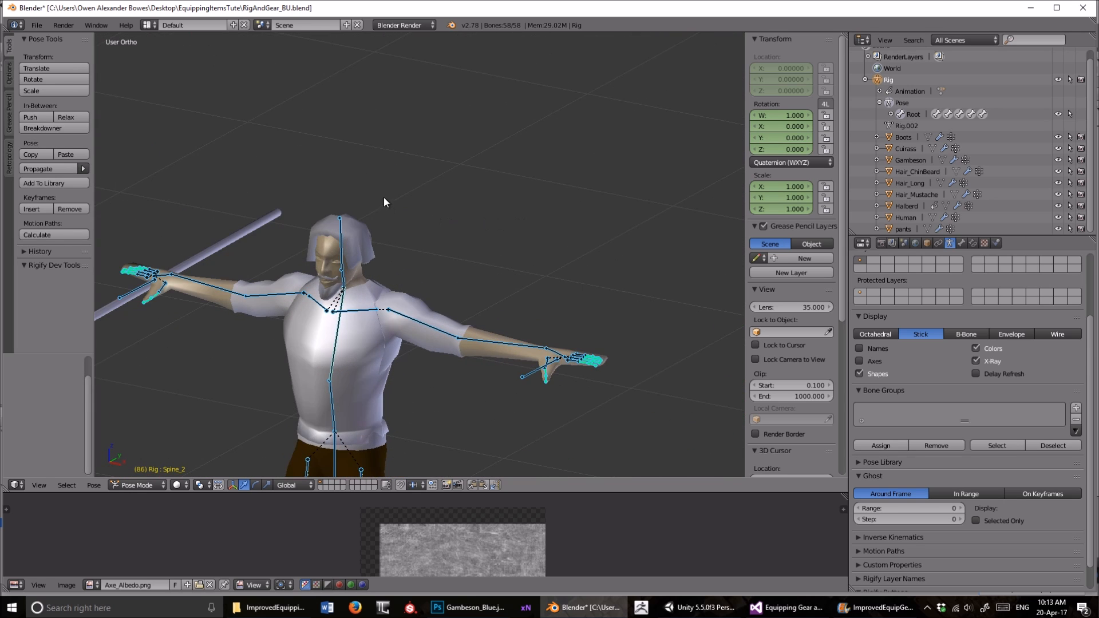
{"action": "middle_click_drag", "start_coordinate": [384, 197], "coordinate": [481, 163], "text": "shift"}
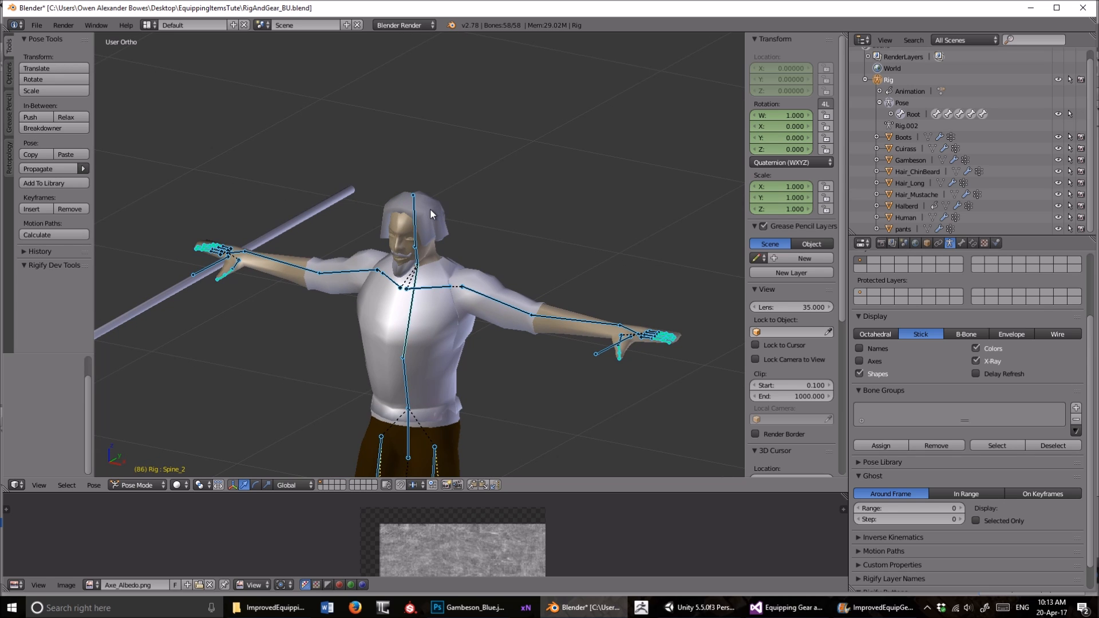
{"action": "middle_click_drag", "start_coordinate": [496, 198], "coordinate": [496, 228]}
{"action": "right_click", "coordinate": [384, 280]}
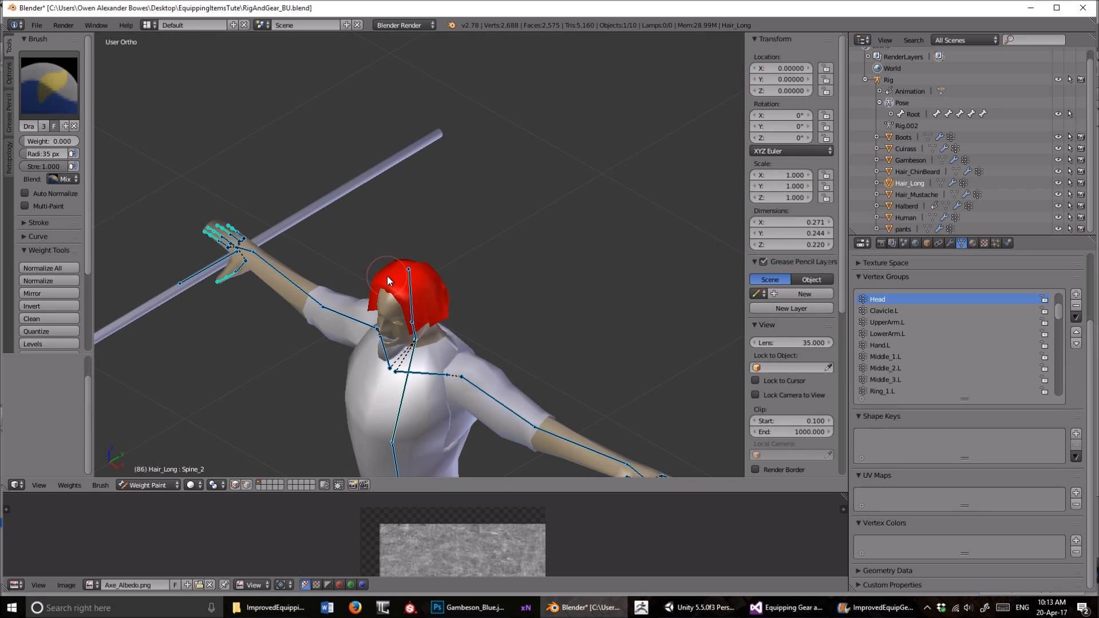
{"action": "left_click", "coordinate": [140, 486]}
{"action": "left_click", "coordinate": [154, 469]}
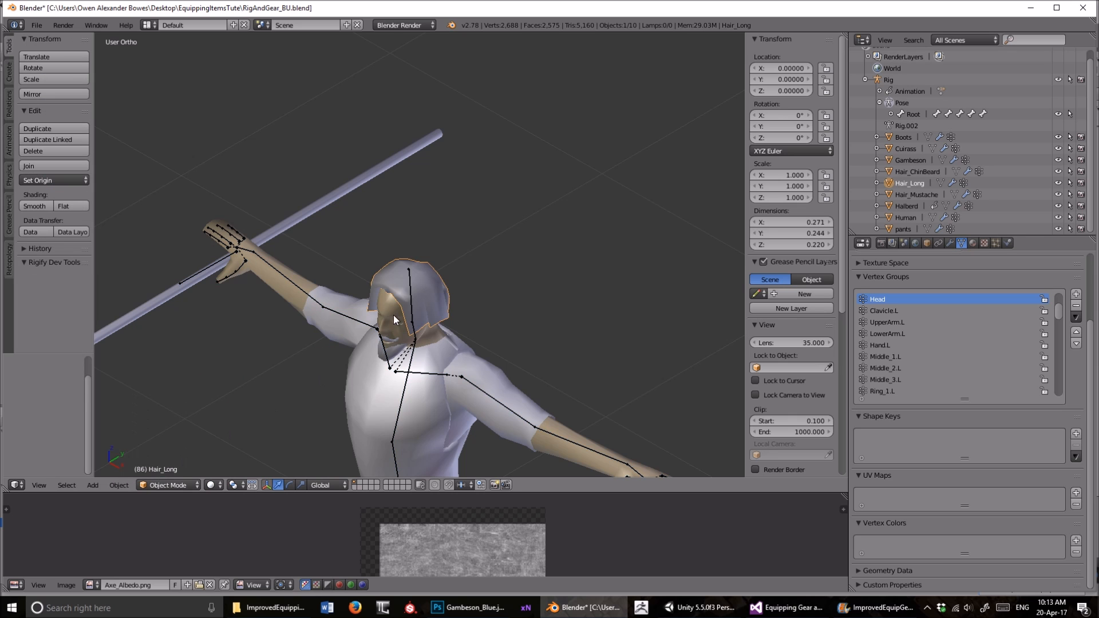
{"action": "middle_click_drag", "start_coordinate": [386, 234], "coordinate": [471, 258]}
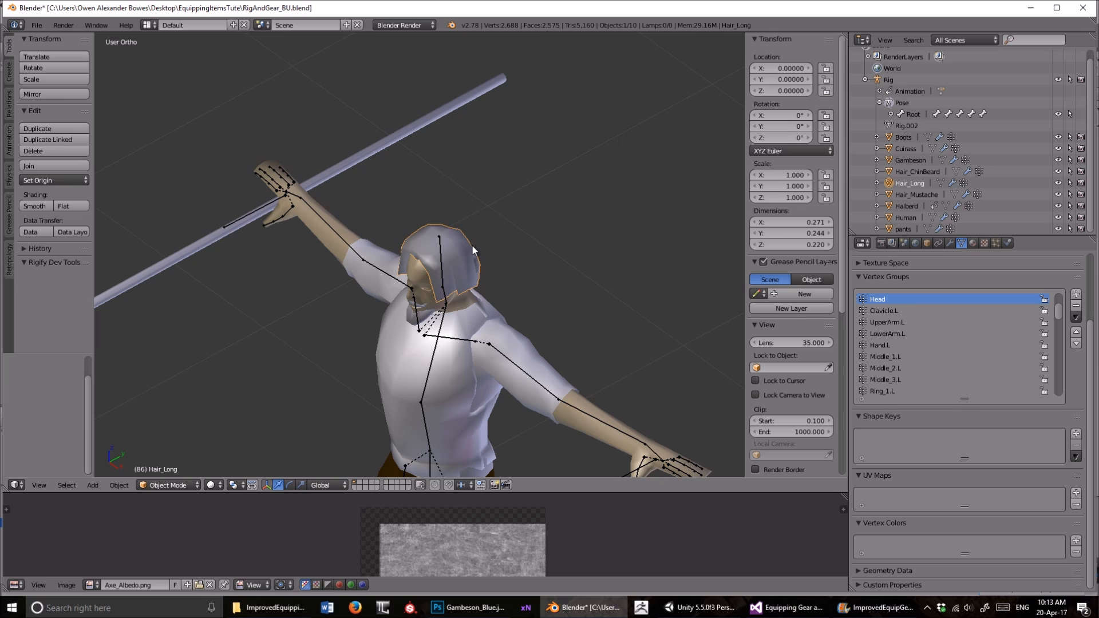
{"action": "scroll", "coordinate": [916, 127], "scroll_direction": "up", "scroll_amount": 1}
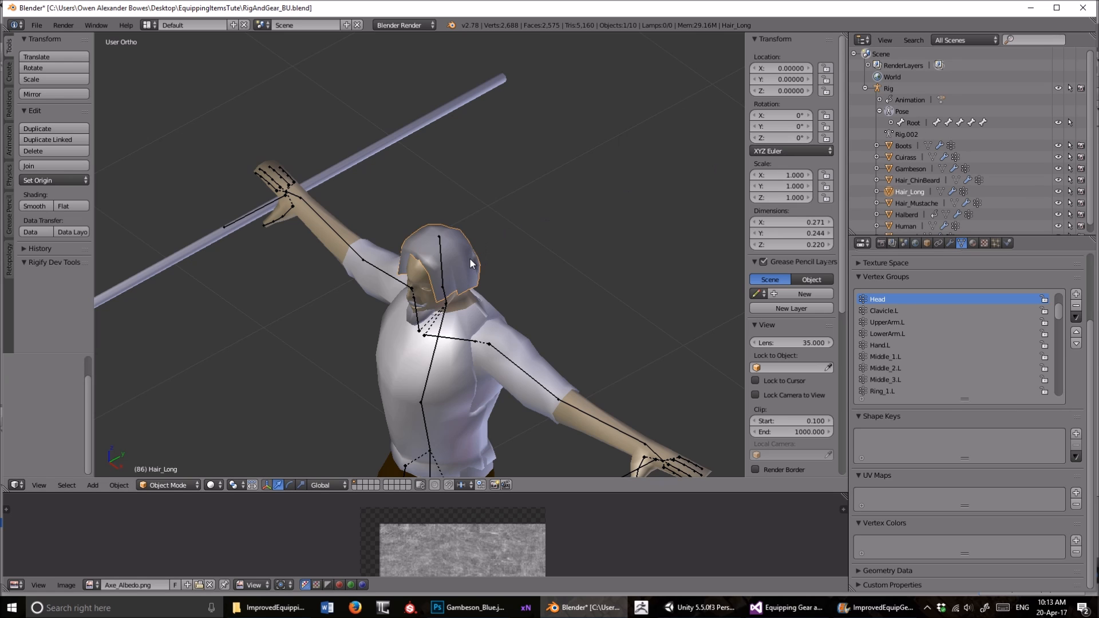
- Add the Rig to the selection and switch it from Pose Mode to Object Mode
{"action": "right_click", "coordinate": [236, 220]}
{"action": "key", "text": "ctrl+Tab"}
{"action": "left_click", "coordinate": [151, 484]}
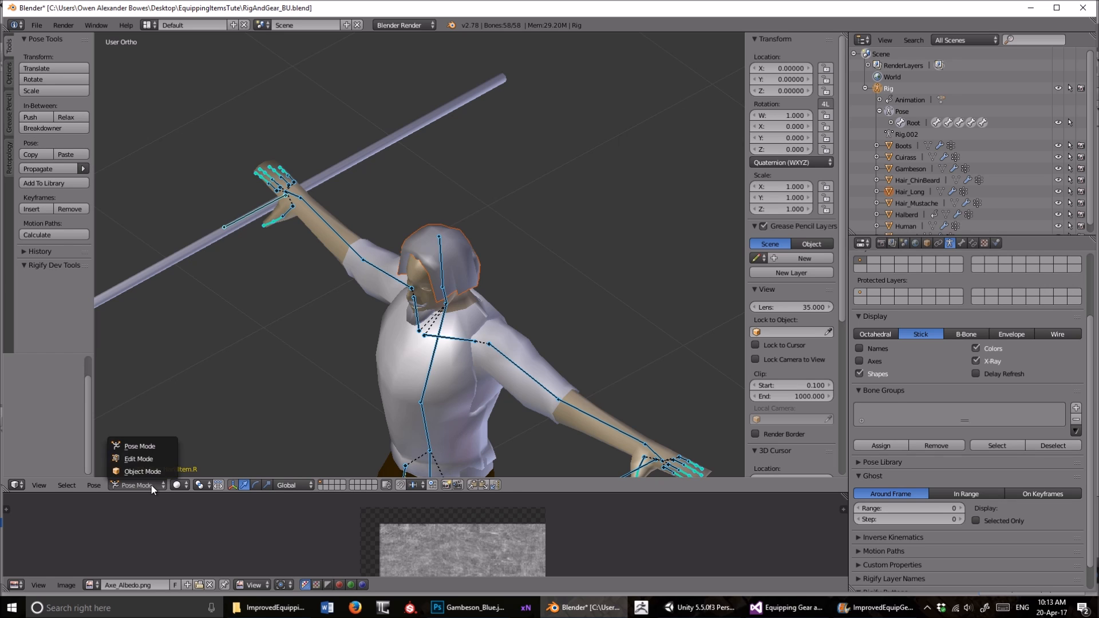
{"action": "left_click", "coordinate": [147, 473]}
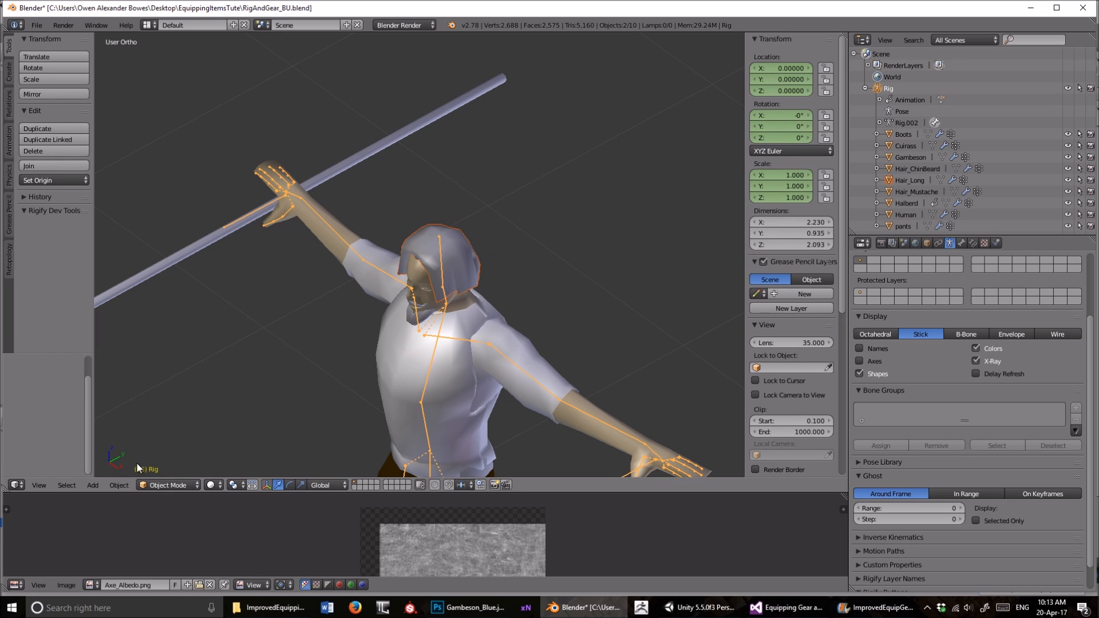
{"action": "left_click_drag", "start_coordinate": [164, 492], "coordinate": [165, 495]}
{"action": "left_click", "coordinate": [167, 490]}
{"action": "left_click", "coordinate": [167, 478]}
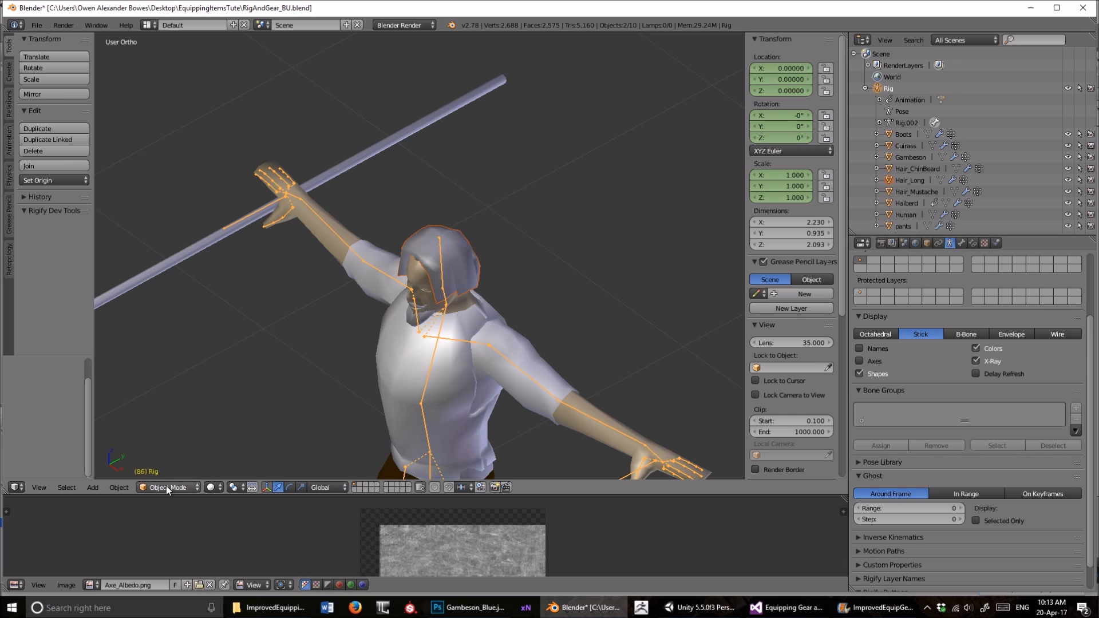
- Reselect only the Hair_Long mesh and the Rig together, keeping the Rig as the active object
{"action": "right_click", "coordinate": [470, 255]}
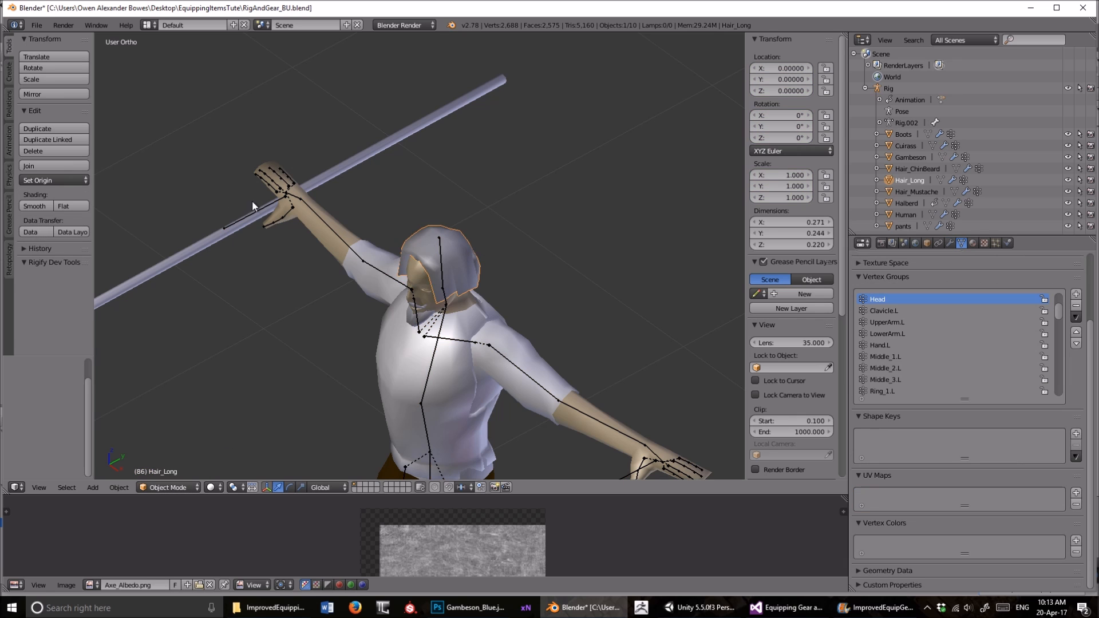
{"action": "right_click", "coordinate": [242, 217]}
{"action": "right_click", "coordinate": [244, 217]}
{"action": "right_click", "coordinate": [329, 174]}
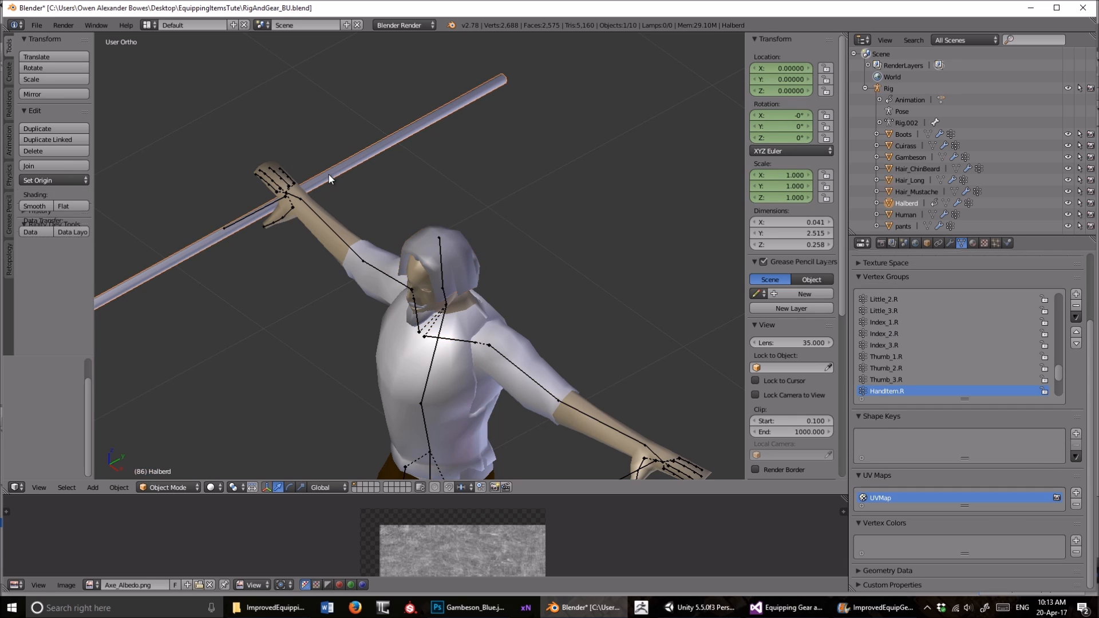
{"action": "scroll", "coordinate": [329, 175], "scroll_direction": "down", "scroll_amount": 4}
{"action": "right_click", "coordinate": [442, 252]}
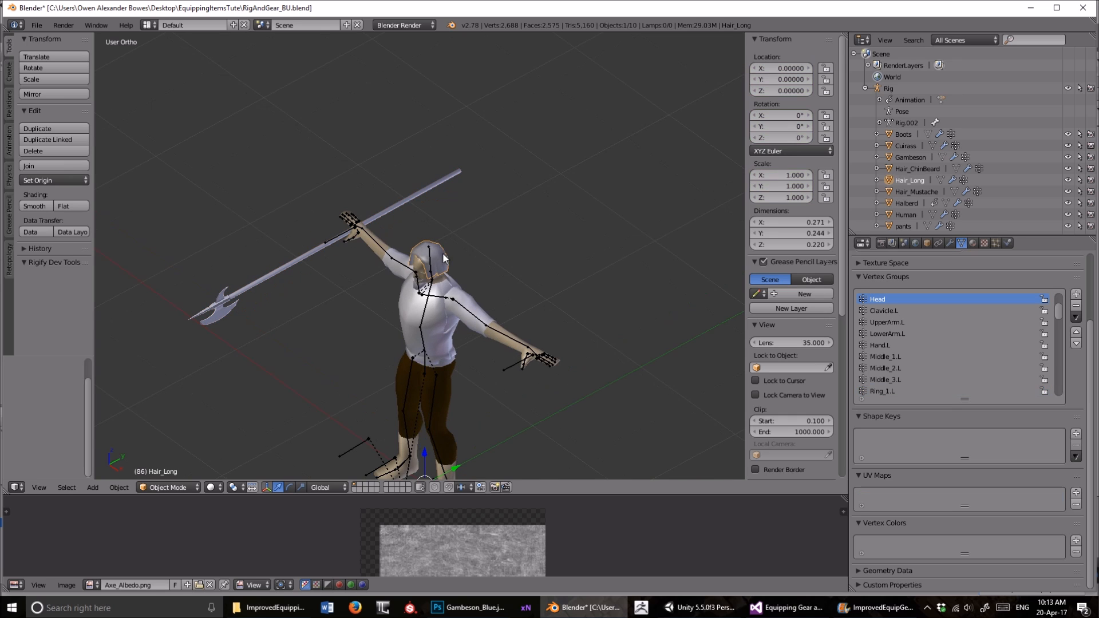
{"action": "right_click", "coordinate": [352, 449], "text": "shift"}
{"action": "middle_click_drag", "start_coordinate": [375, 348], "coordinate": [379, 255], "text": "shift"}
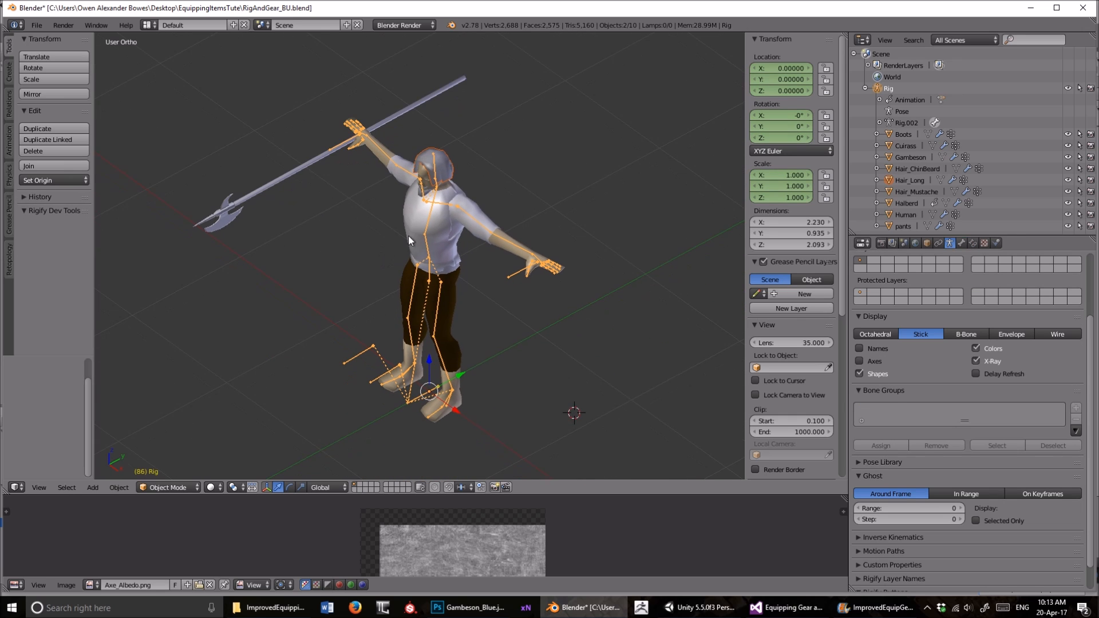
- Set up an FBX export limited to Selected Objects, with !EXPERIMENTAL! Apply Transform enabled
{"action": "left_click", "coordinate": [37, 25]}
{"action": "mouse_move", "coordinate": [107, 243]}
{"action": "key", "text": "Escape"}
{"action": "left_click", "coordinate": [33, 28]}
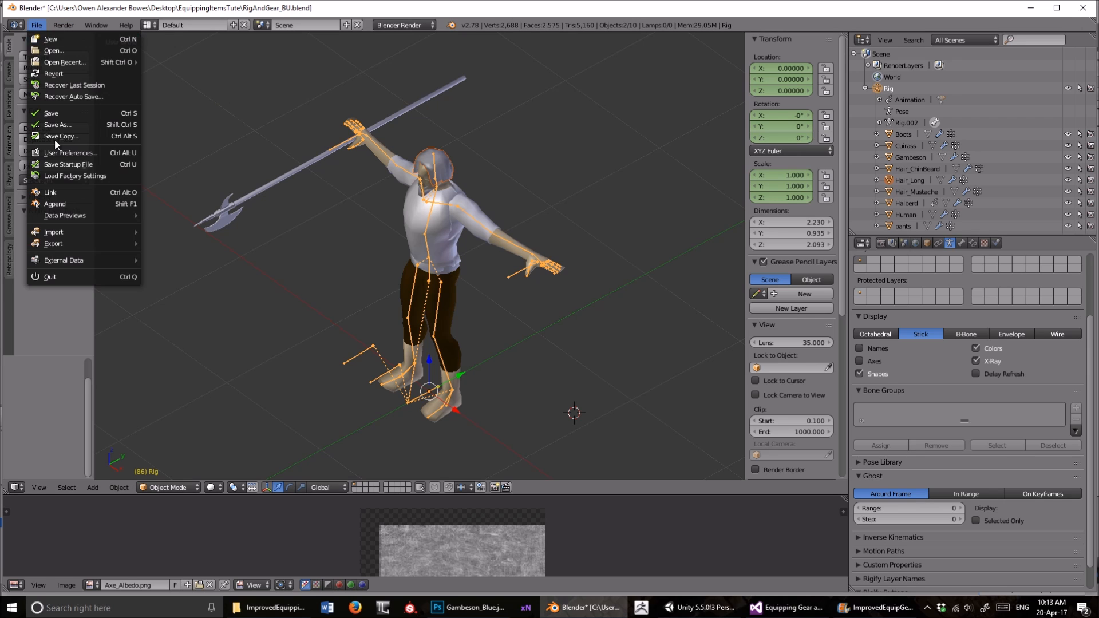
{"action": "mouse_move", "coordinate": [73, 245]}
{"action": "left_click", "coordinate": [172, 277]}
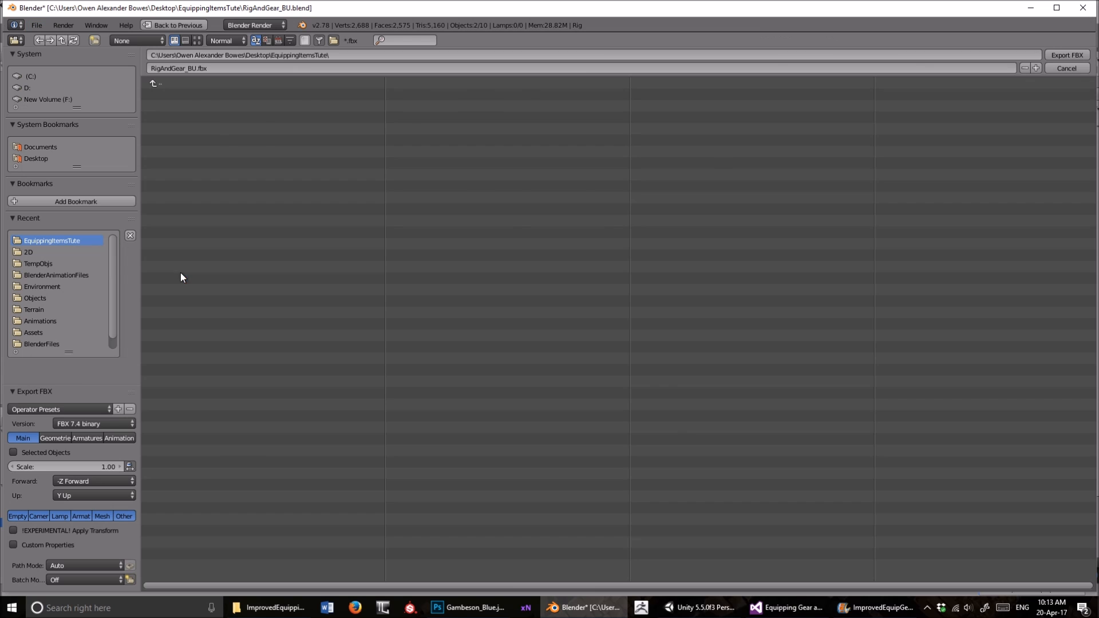
{"action": "left_click", "coordinate": [13, 452]}
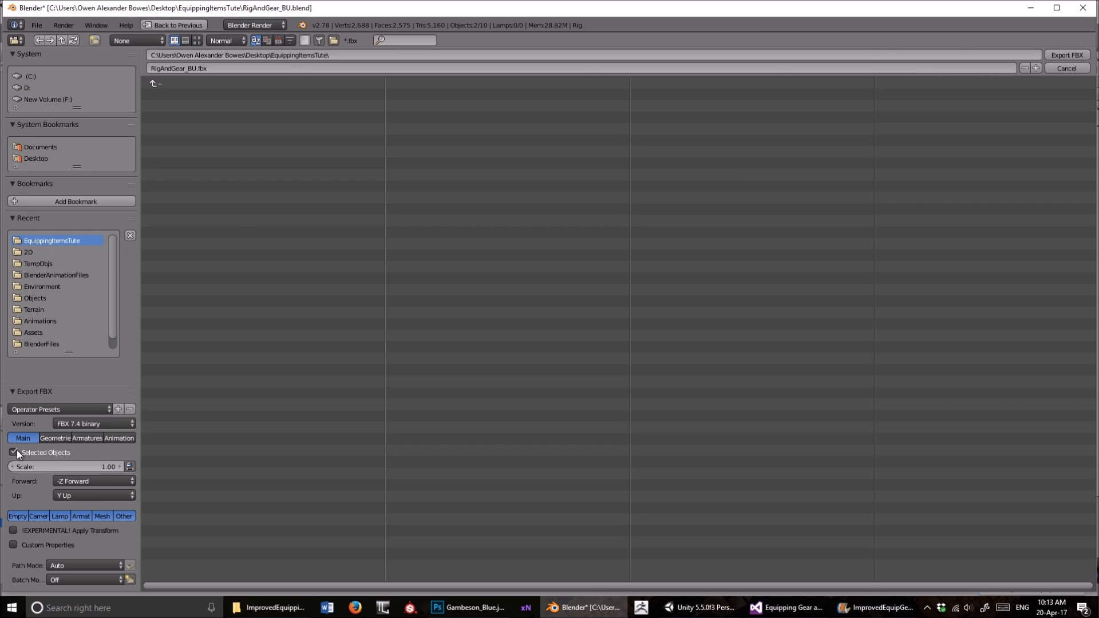
{"action": "left_click", "coordinate": [12, 531]}
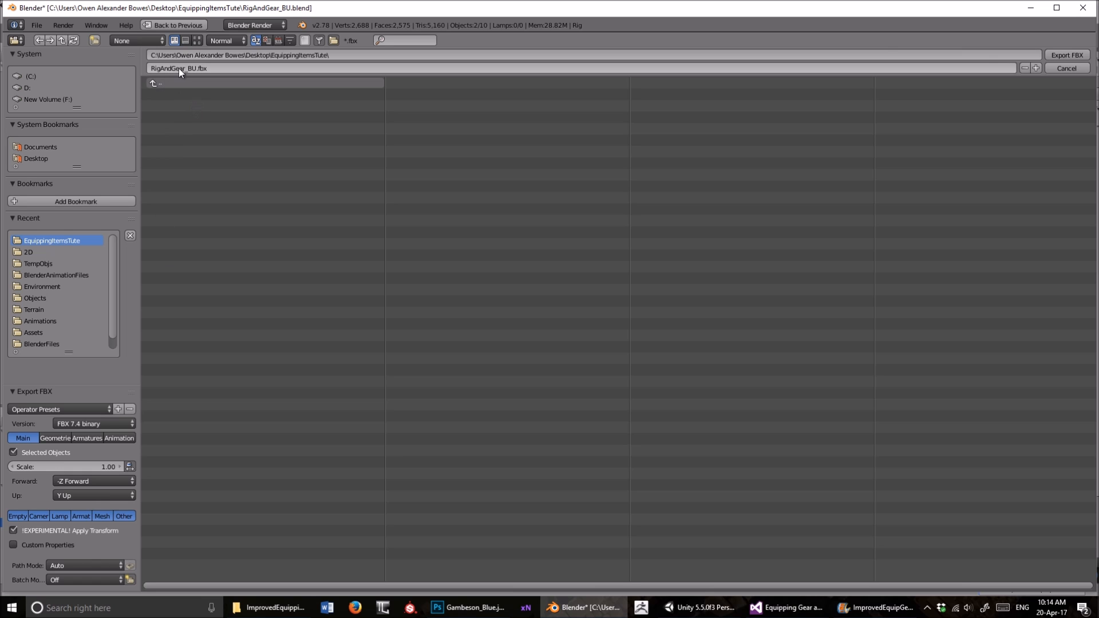
- Create a folder named Tute on the Desktop and open it as the export destination
{"action": "left_click", "coordinate": [40, 158]}
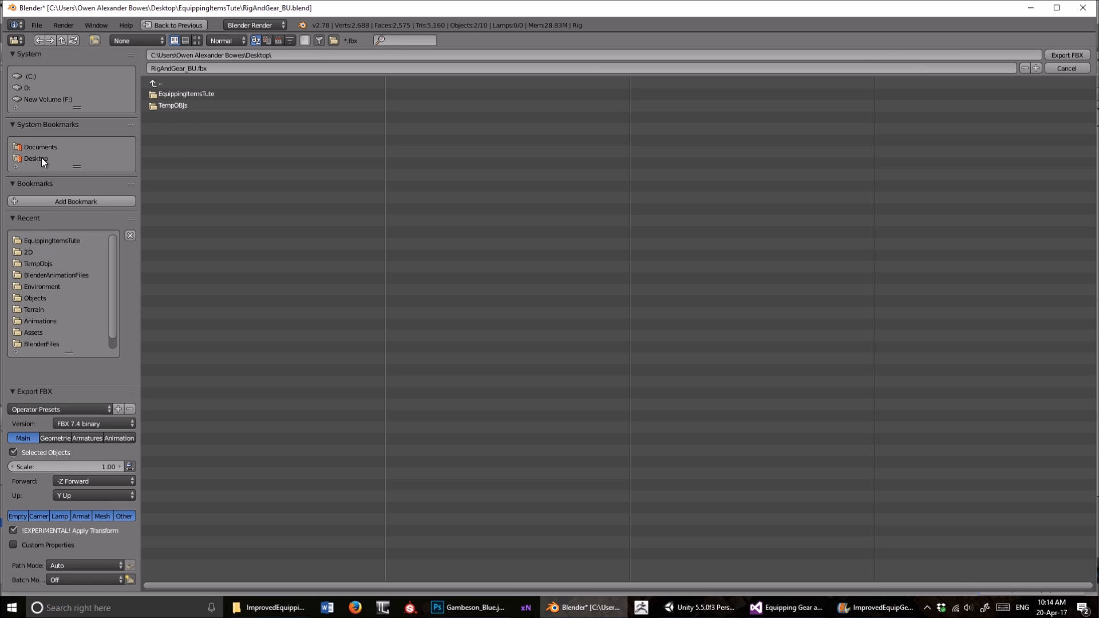
{"action": "left_click", "coordinate": [95, 40]}
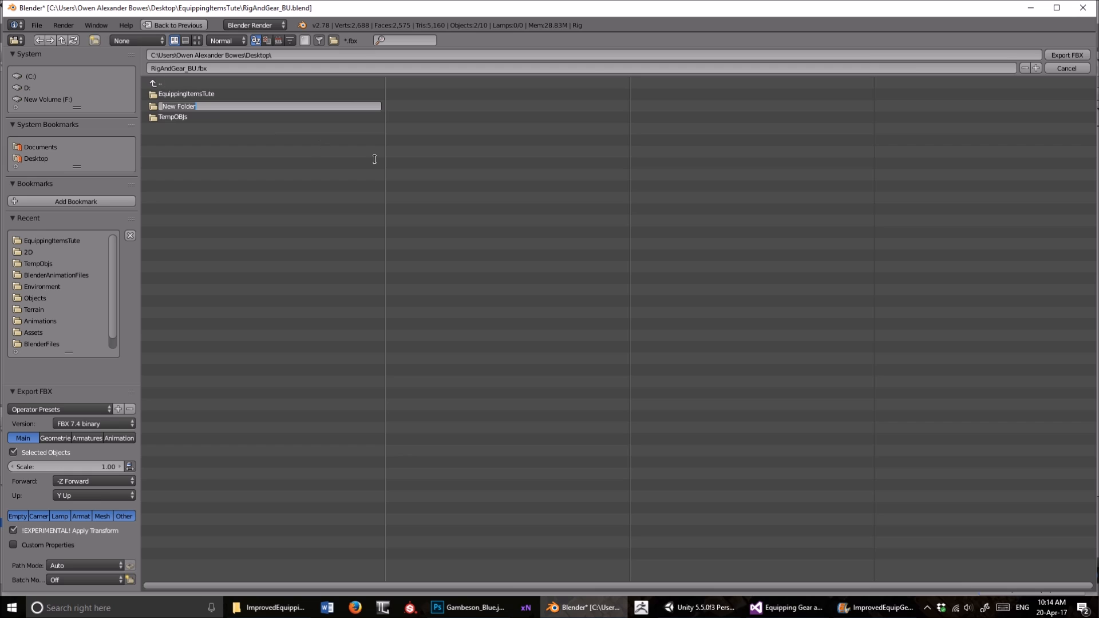
{"action": "type", "text": "Tute"}
{"action": "key", "text": "Return"}
{"action": "left_click", "coordinate": [185, 117]}
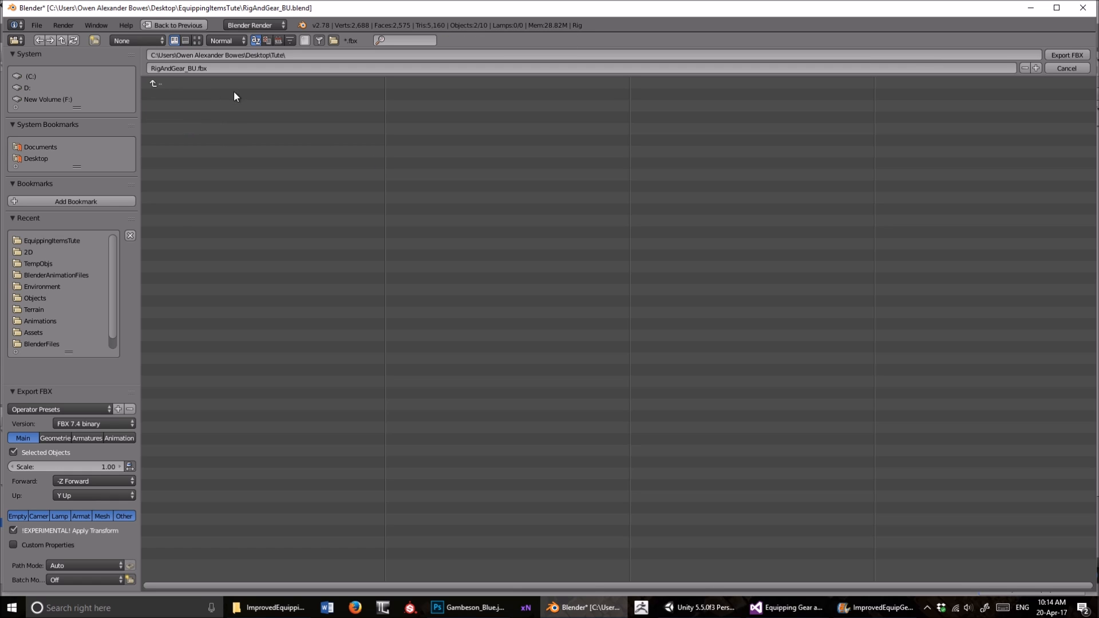
- Name the export file long_hair.fbx and export the selected hair mesh and Rig into the Tute folder
{"action": "left_click", "coordinate": [193, 67]}
{"action": "left_click_drag", "start_coordinate": [197, 68], "coordinate": [145, 67]}
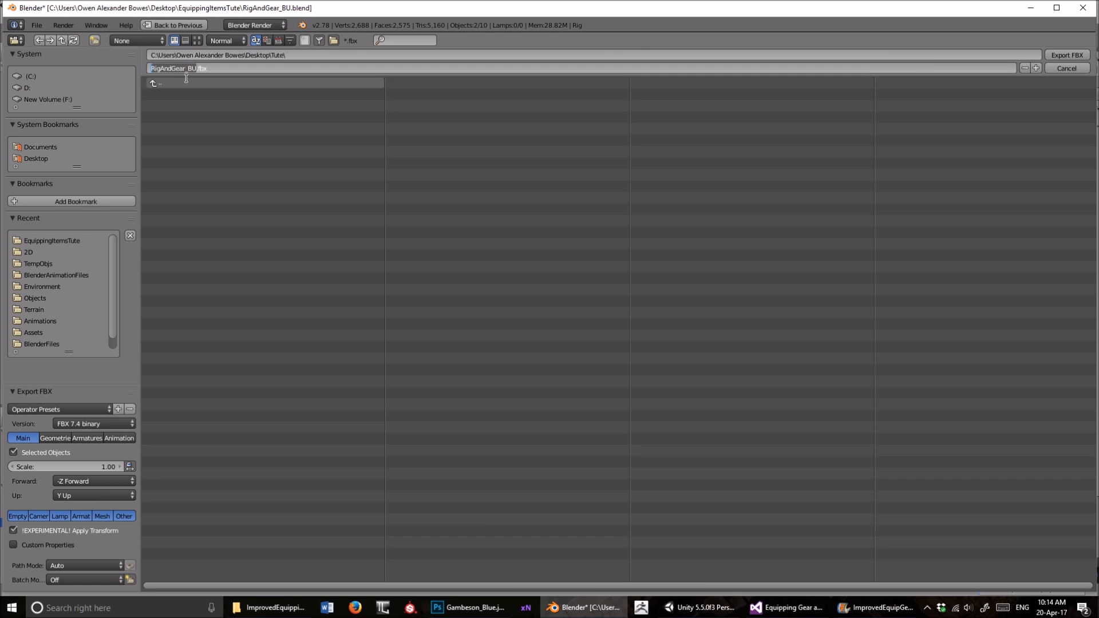
{"action": "type", "text": "long_hair"}
{"action": "left_click", "coordinate": [1056, 56]}
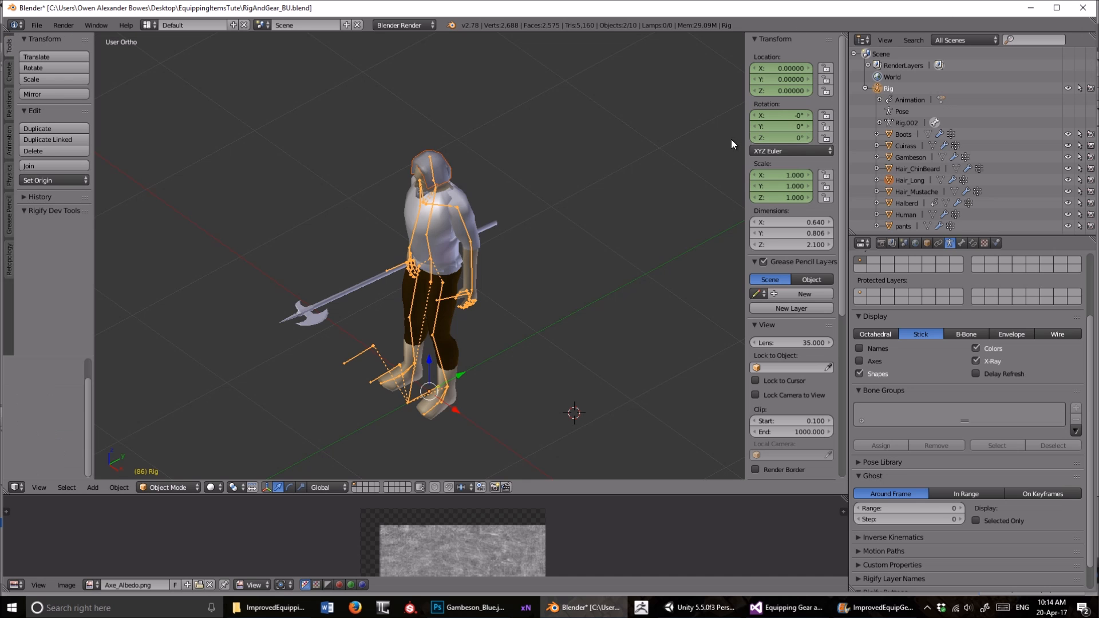
- Select only the Hair_Mustache mesh and add the Rig to the selection as the active object
{"action": "scroll", "coordinate": [486, 217], "scroll_direction": "up", "scroll_amount": 5}
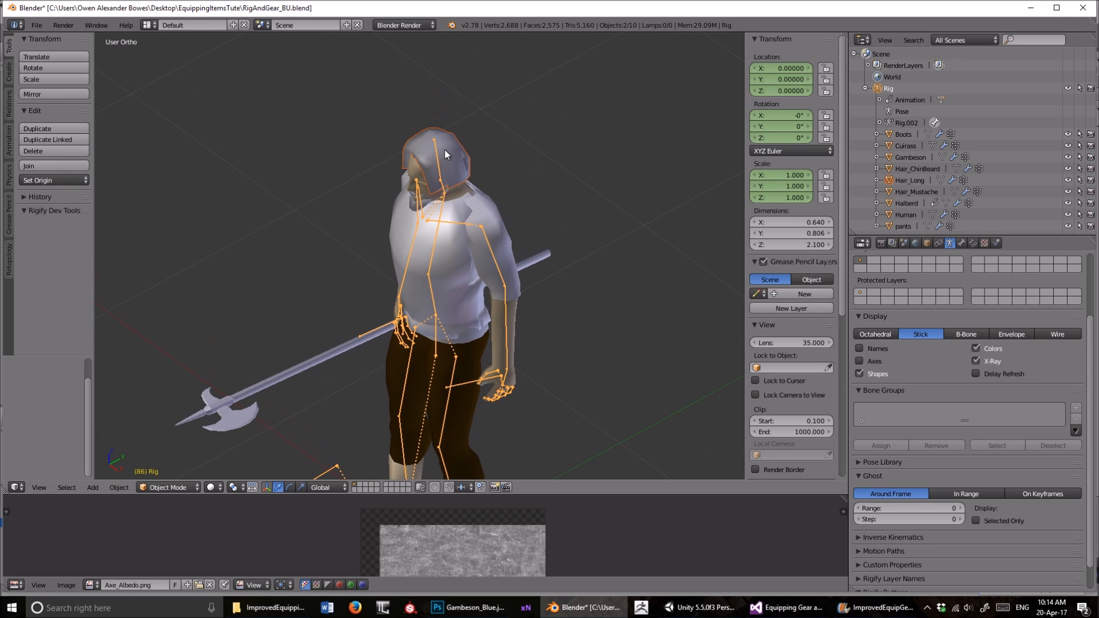
{"action": "right_click", "coordinate": [445, 150]}
{"action": "middle_click_drag", "start_coordinate": [459, 194], "coordinate": [475, 163]}
{"action": "right_click", "coordinate": [438, 245]}
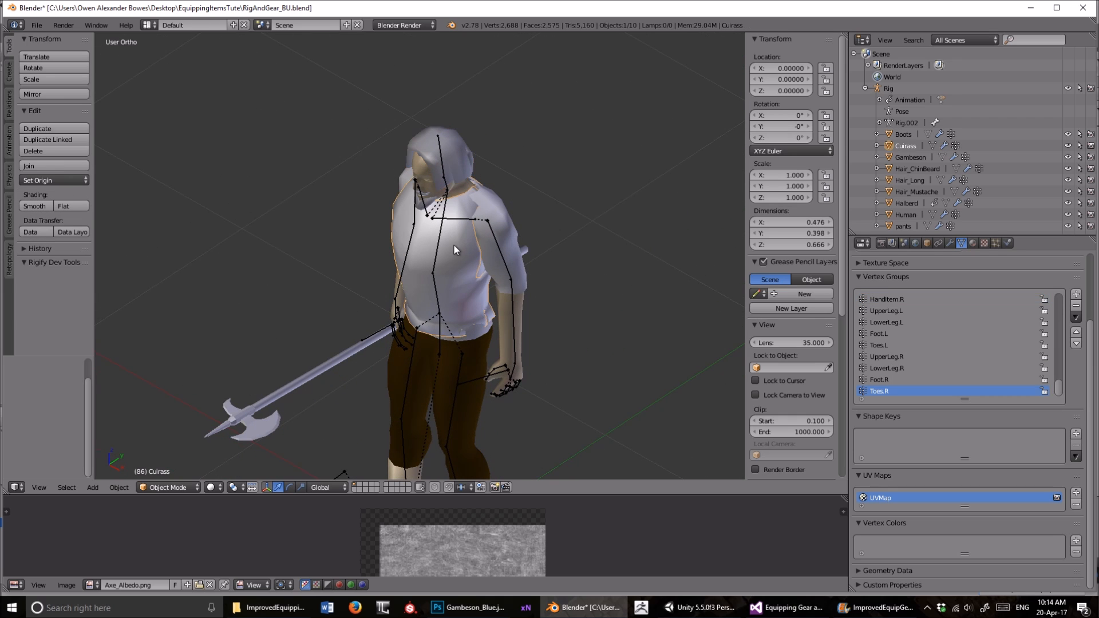
{"action": "right_click", "coordinate": [439, 245]}
{"action": "middle_click_drag", "start_coordinate": [495, 205], "coordinate": [438, 184]}
{"action": "scroll", "coordinate": [489, 214], "scroll_direction": "up", "scroll_amount": 4}
{"action": "right_click", "coordinate": [438, 184]}
{"action": "middle_click_drag", "start_coordinate": [356, 322], "coordinate": [385, 243]}
{"action": "right_click", "coordinate": [293, 296]}
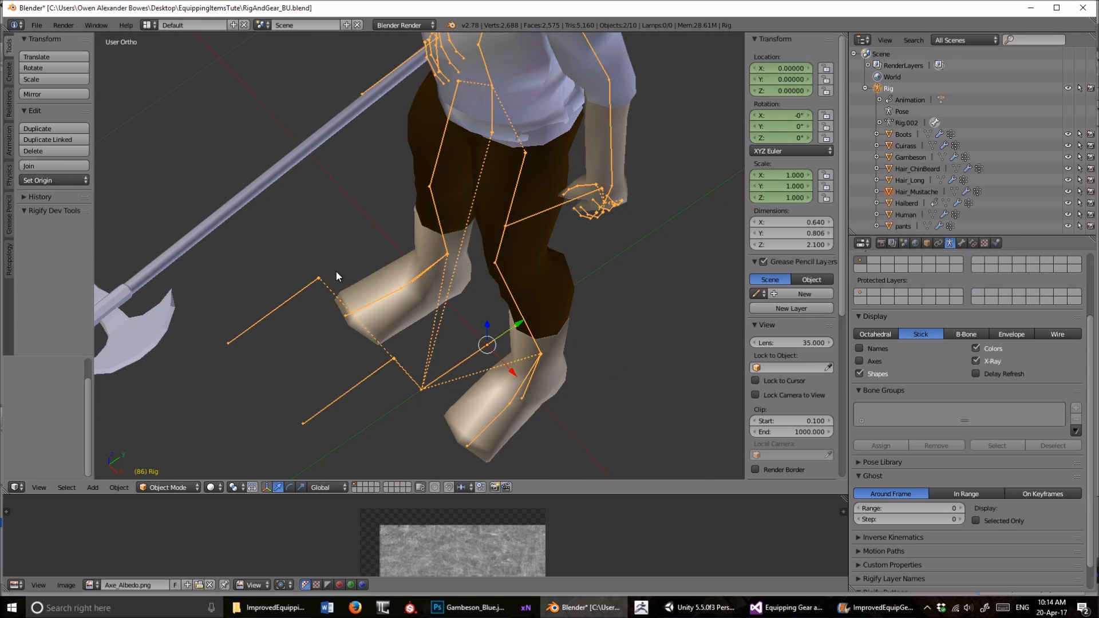
- Export the selected mustache and Rig as FBX into the Tute folder under the name mustache.fbx
{"action": "left_click", "coordinate": [39, 25]}
{"action": "mouse_move", "coordinate": [85, 240]}
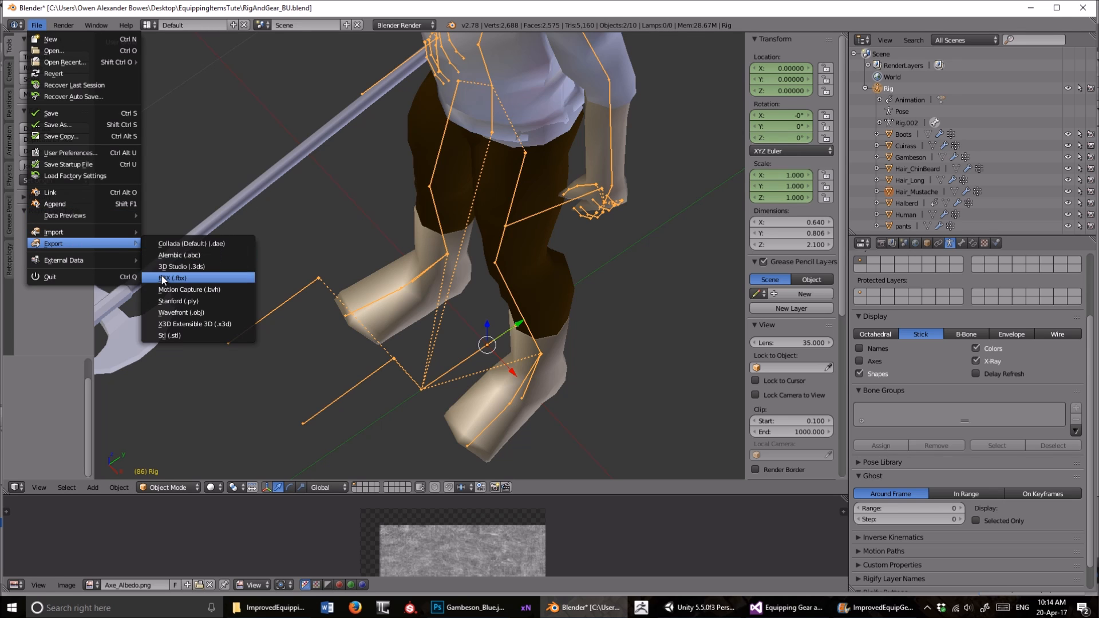
{"action": "left_click", "coordinate": [215, 277]}
{"action": "left_click", "coordinate": [172, 68]}
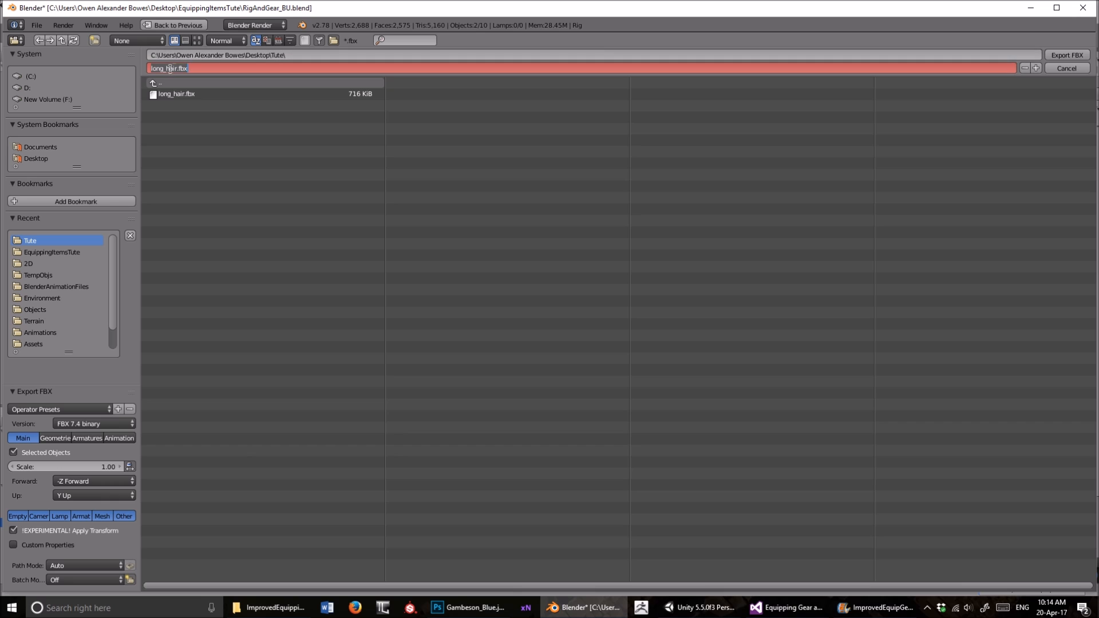
{"action": "left_click_drag", "start_coordinate": [178, 68], "coordinate": [124, 68]}
{"action": "key", "text": "BackSpace"}
{"action": "type", "text": "mustache"}
{"action": "left_click", "coordinate": [1065, 54]}
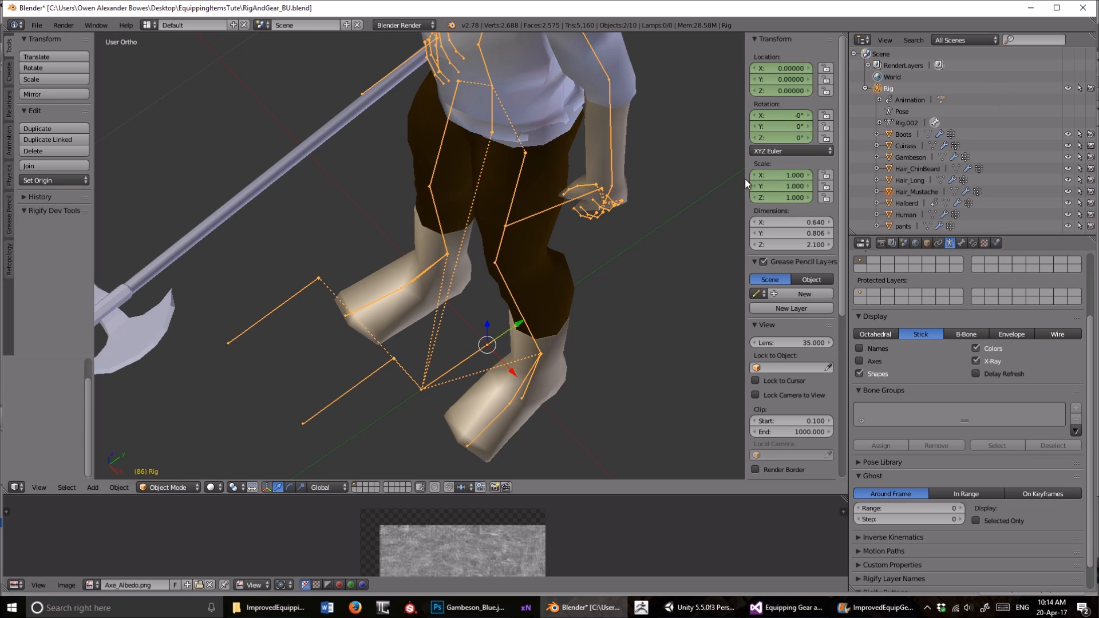
- Select only the Hair_ChinBeard mesh and add the Rig to the selection as the active object
{"action": "scroll", "coordinate": [582, 152], "scroll_direction": "down", "scroll_amount": 3}
{"action": "scroll", "coordinate": [515, 115], "scroll_direction": "up", "scroll_amount": 7}
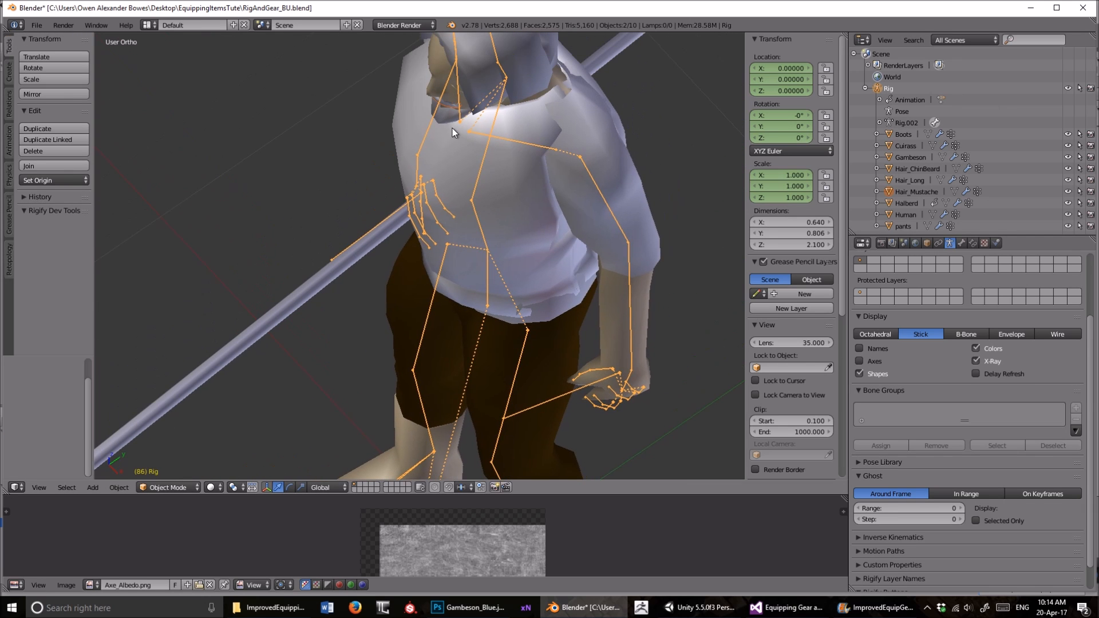
{"action": "right_click", "coordinate": [454, 131]}
{"action": "scroll", "coordinate": [321, 349], "scroll_direction": "down", "scroll_amount": 6}
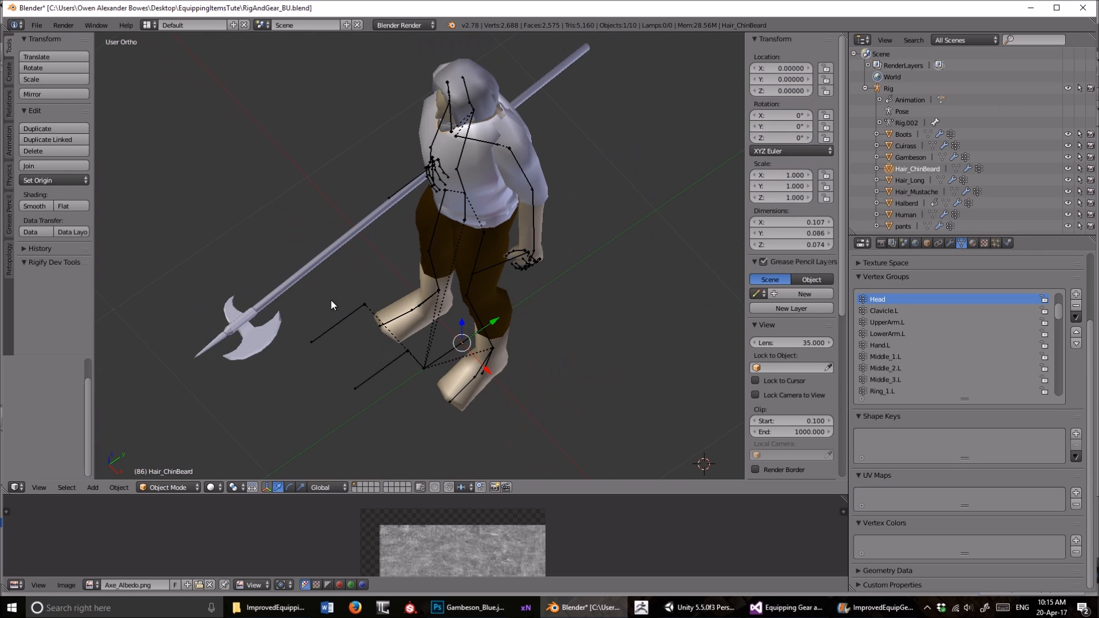
{"action": "right_click", "coordinate": [321, 336]}
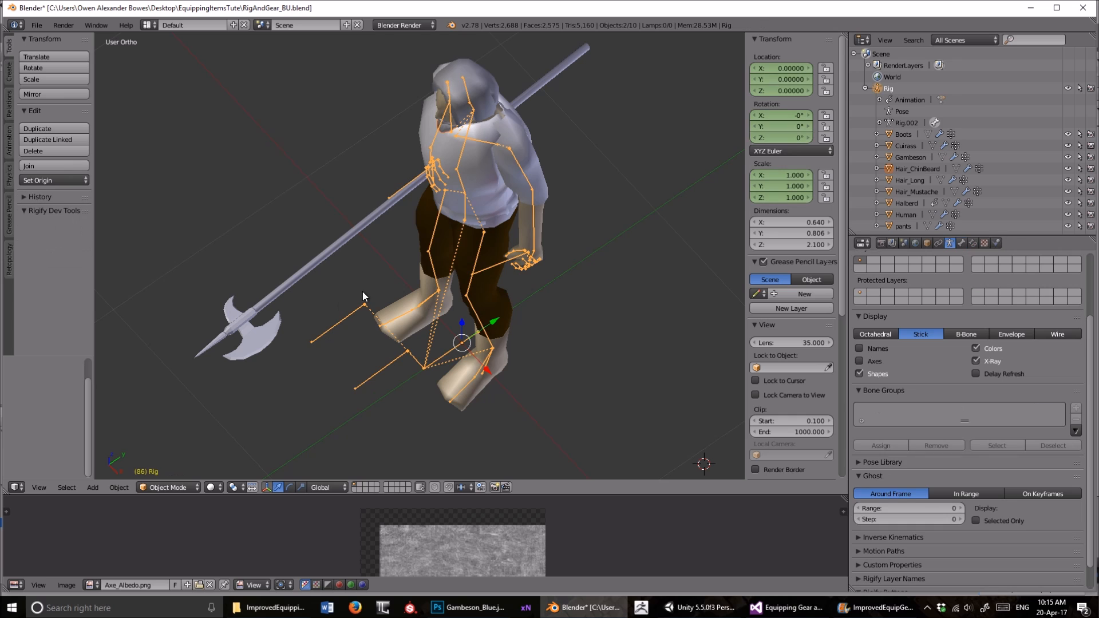
- Export the selected chin beard and Rig as FBX into the Tute folder under the name beard.fbx
{"action": "left_click", "coordinate": [36, 25]}
{"action": "mouse_move", "coordinate": [91, 242]}
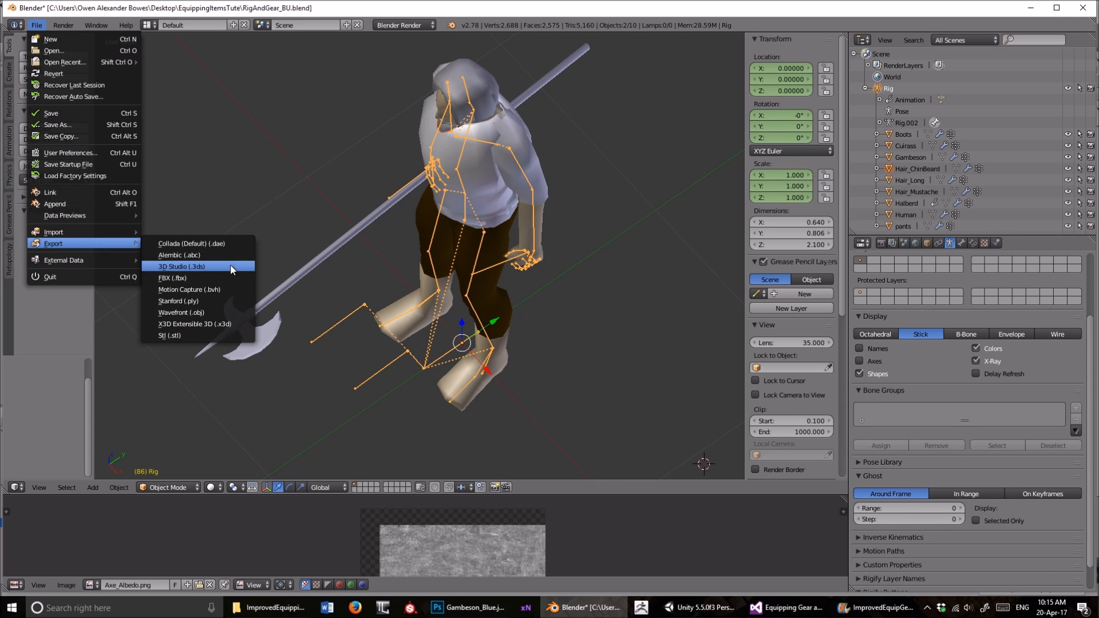
{"action": "left_click", "coordinate": [200, 278]}
{"action": "left_click", "coordinate": [179, 69]}
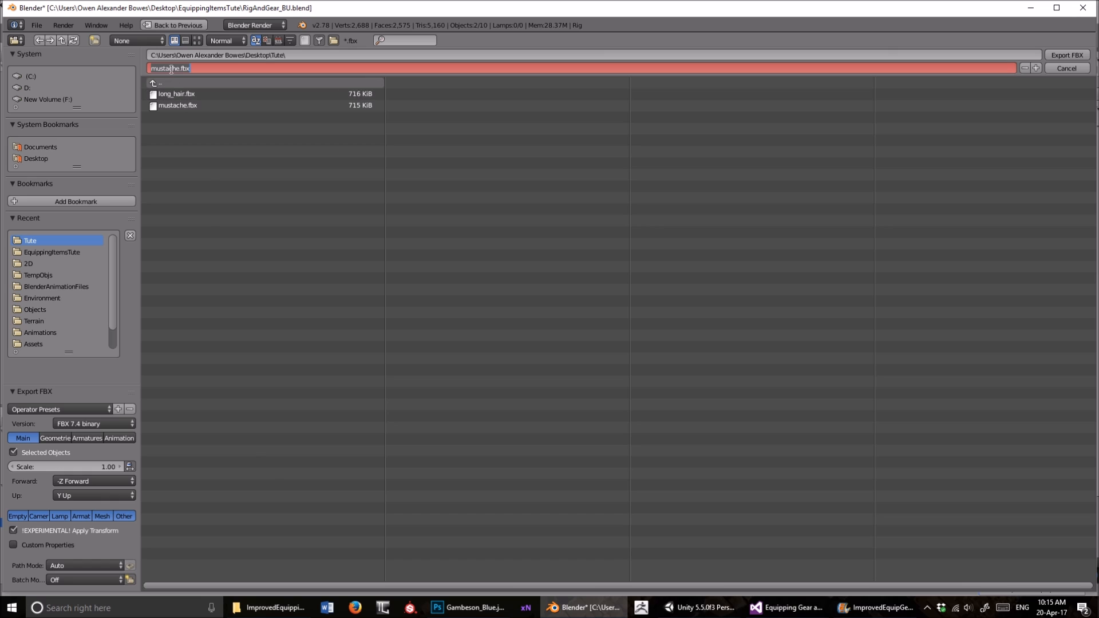
{"action": "left_click_drag", "start_coordinate": [180, 68], "coordinate": [115, 73]}
{"action": "type", "text": "beard"}
{"action": "left_click", "coordinate": [1063, 52]}
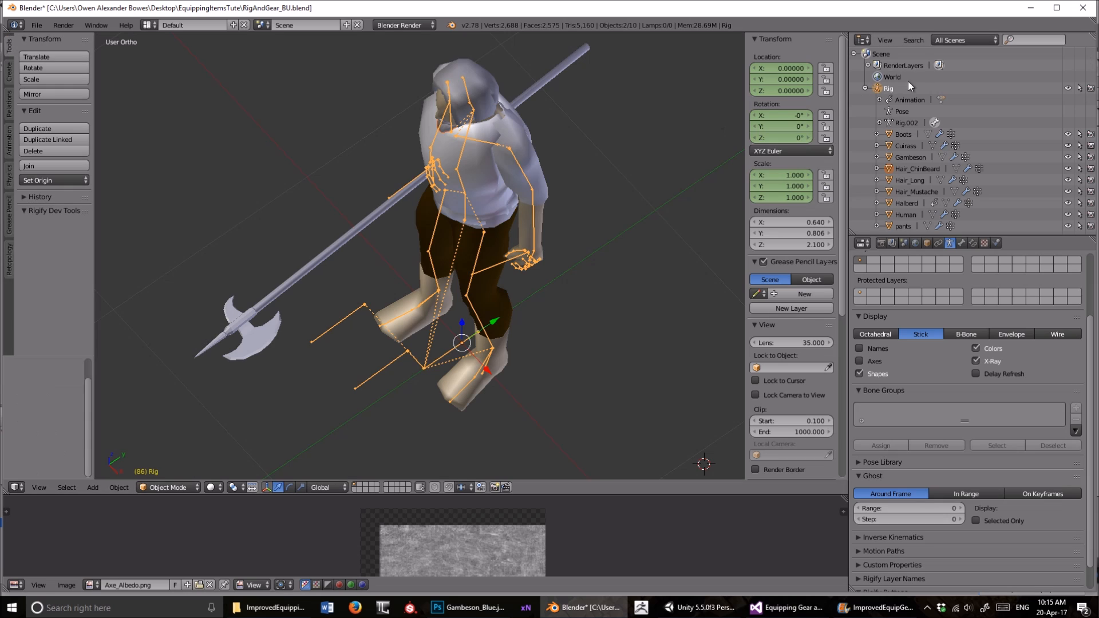
- Select only the Gambeson mesh and add the Rig to the selection as the active object
{"action": "scroll", "coordinate": [452, 144], "scroll_direction": "up", "scroll_amount": 3}
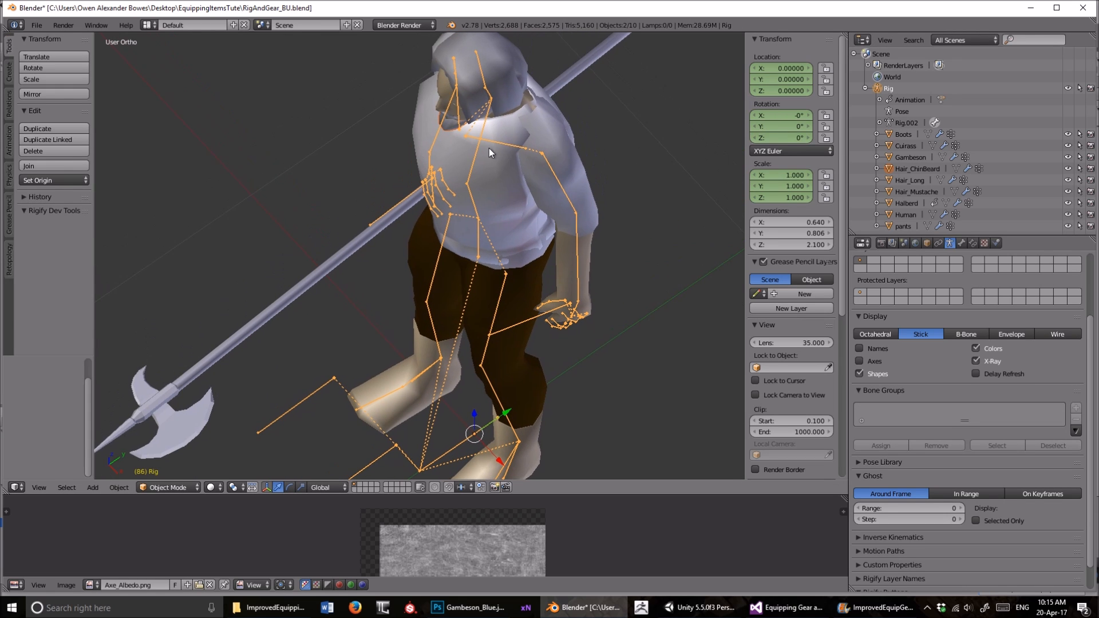
{"action": "right_click", "coordinate": [518, 67]}
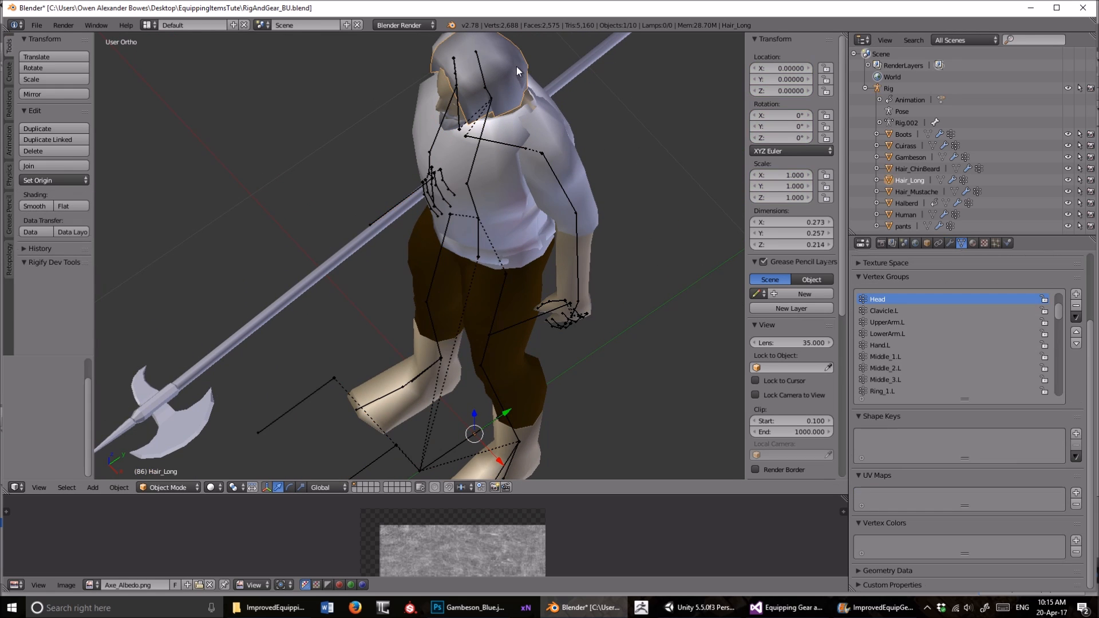
{"action": "middle_click_drag", "start_coordinate": [549, 154], "coordinate": [344, 269]}
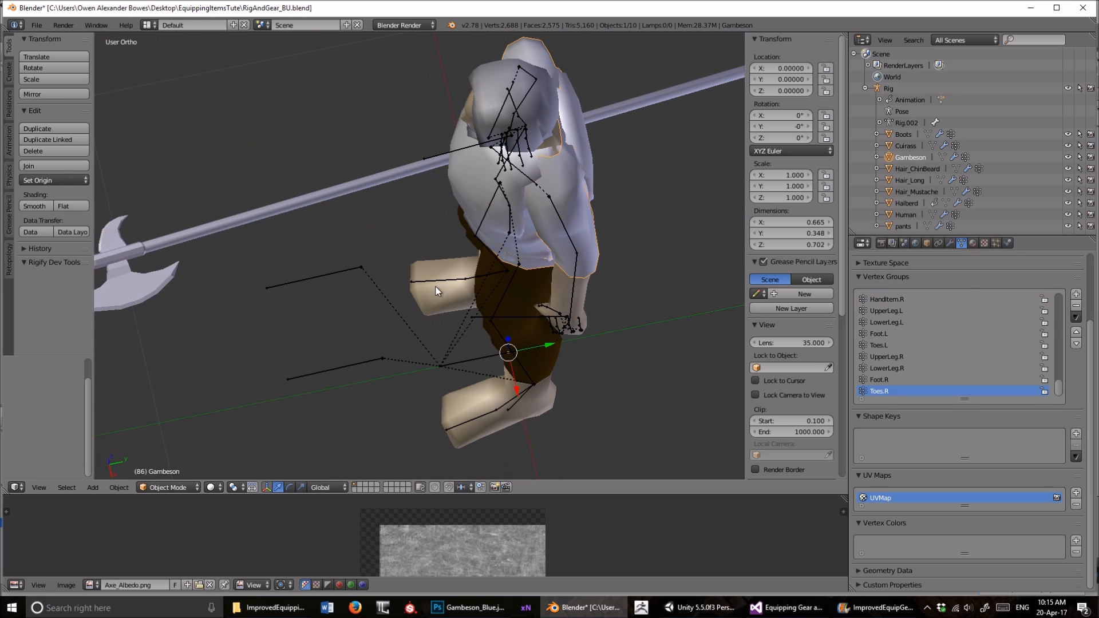
{"action": "right_click", "coordinate": [332, 273], "text": "shift"}
- Export the selected Gambeson and Rig as FBX into the Tute folder under the name gambeson.fbx
{"action": "left_click", "coordinate": [37, 25]}
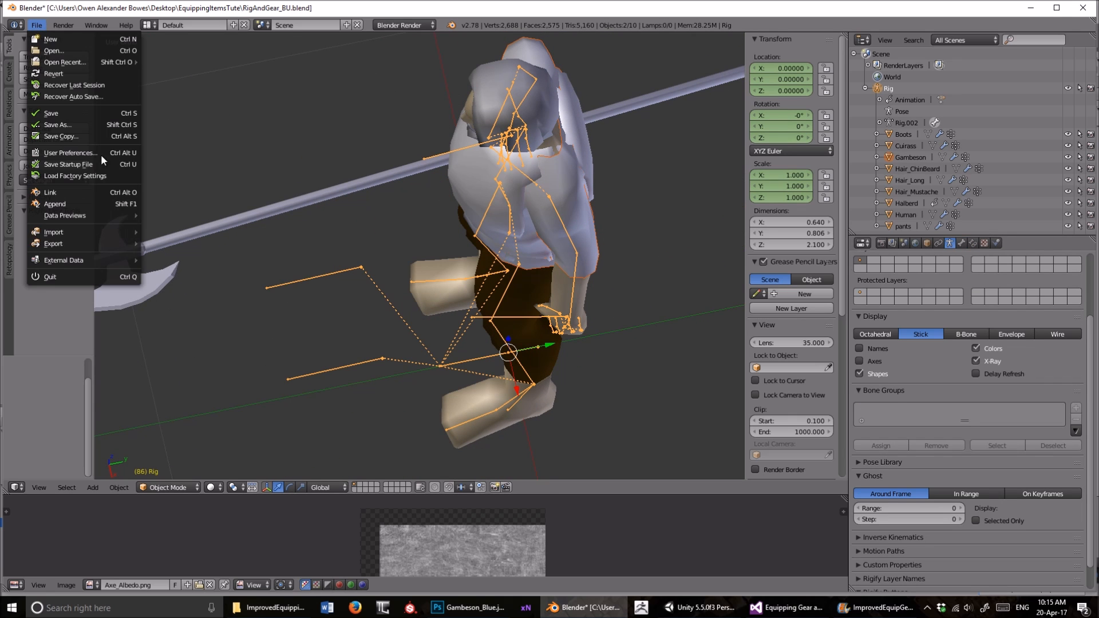
{"action": "mouse_move", "coordinate": [94, 243]}
{"action": "left_click", "coordinate": [204, 277]}
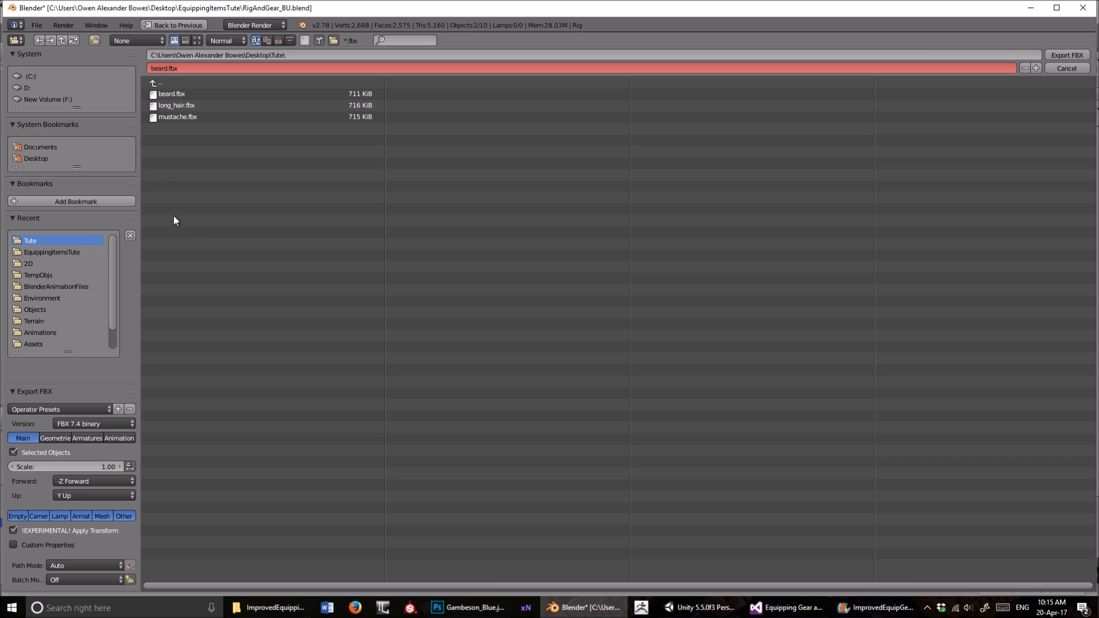
{"action": "left_click", "coordinate": [162, 67]}
{"action": "left_click_drag", "start_coordinate": [169, 67], "coordinate": [145, 67]}
{"action": "type", "text": "gambeson"}
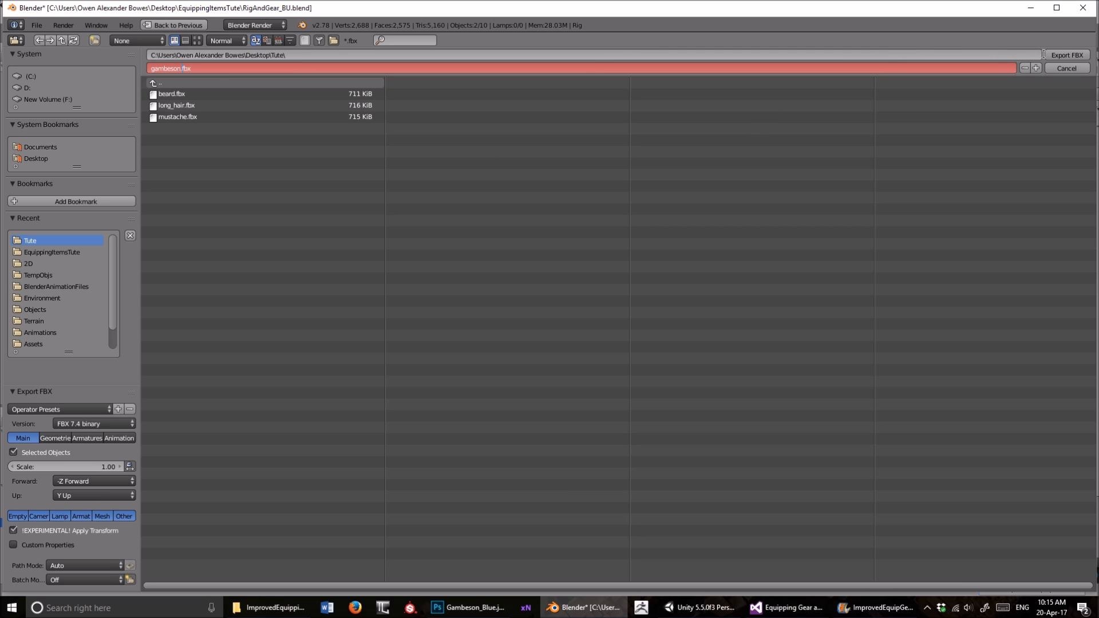
{"action": "left_click", "coordinate": [1067, 55]}
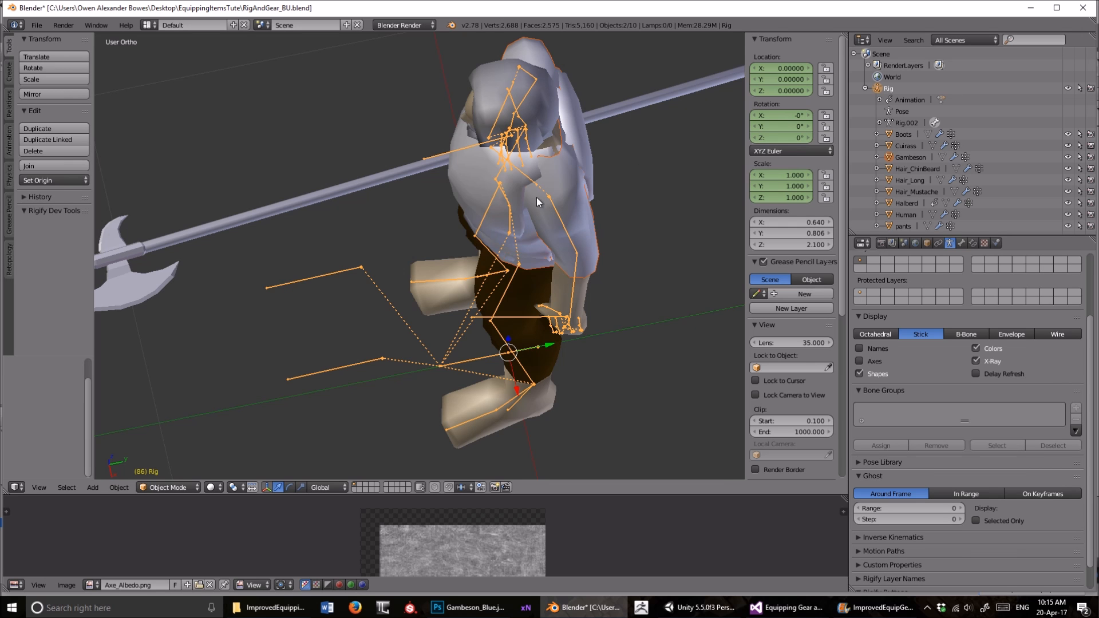
- Select only the Cuirass mesh and add the Rig to the selection as the active object
{"action": "middle_click_drag", "start_coordinate": [543, 203], "coordinate": [489, 183]}
{"action": "right_click", "coordinate": [492, 149]}
{"action": "right_click", "coordinate": [492, 147]}
{"action": "right_click", "coordinate": [498, 122]}
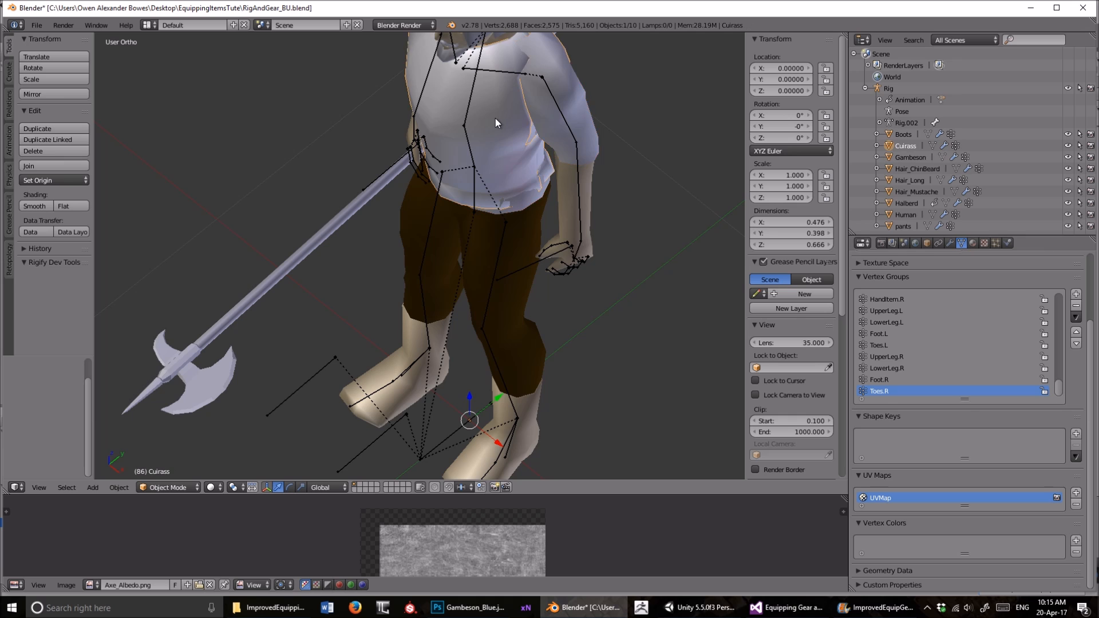
{"action": "middle_click_drag", "start_coordinate": [496, 122], "coordinate": [403, 250]}
{"action": "right_click", "coordinate": [261, 320]}
- Export the selected Cuirass and Rig as FBX into the Tute folder under the name cuirass.fbx
{"action": "left_click", "coordinate": [37, 26]}
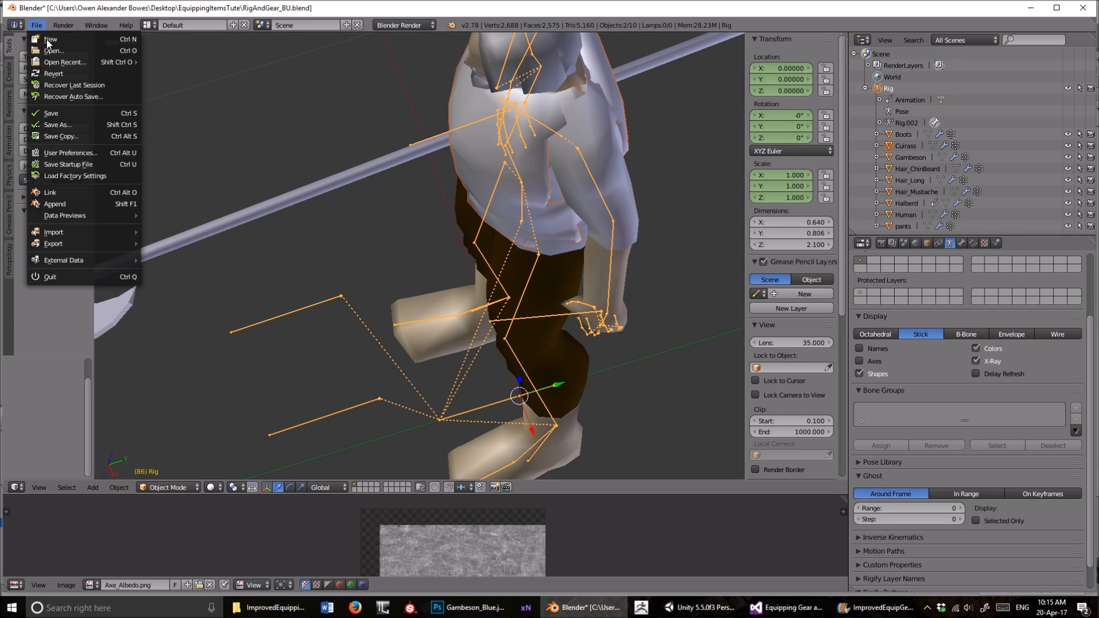
{"action": "mouse_move", "coordinate": [87, 243]}
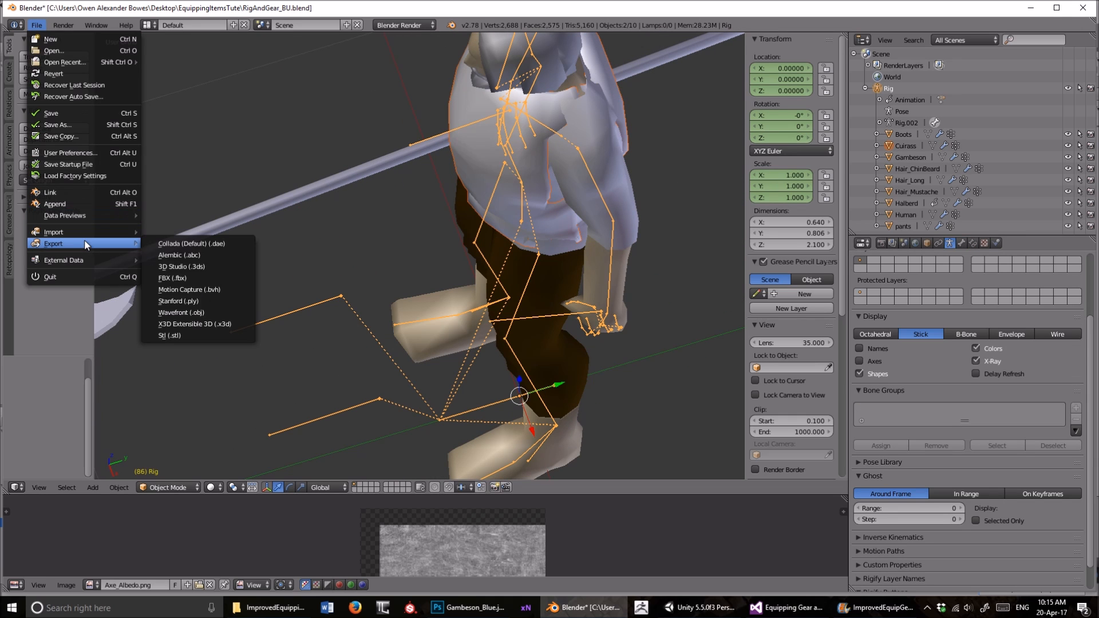
{"action": "left_click", "coordinate": [197, 278]}
{"action": "type", "text": "cuirass"}
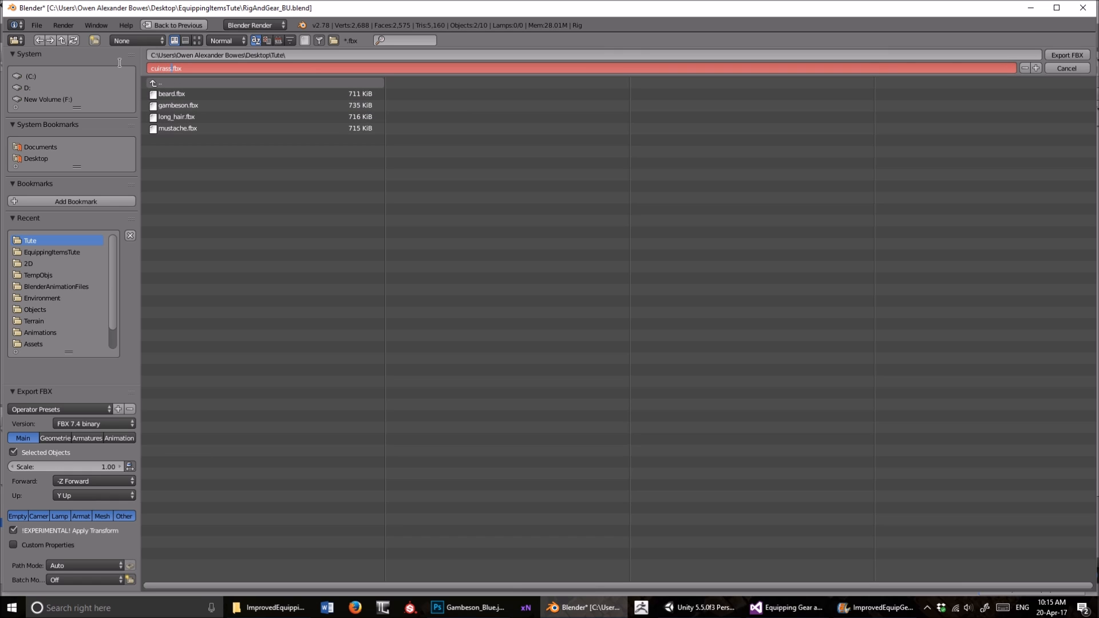
{"action": "left_click", "coordinate": [1065, 55]}
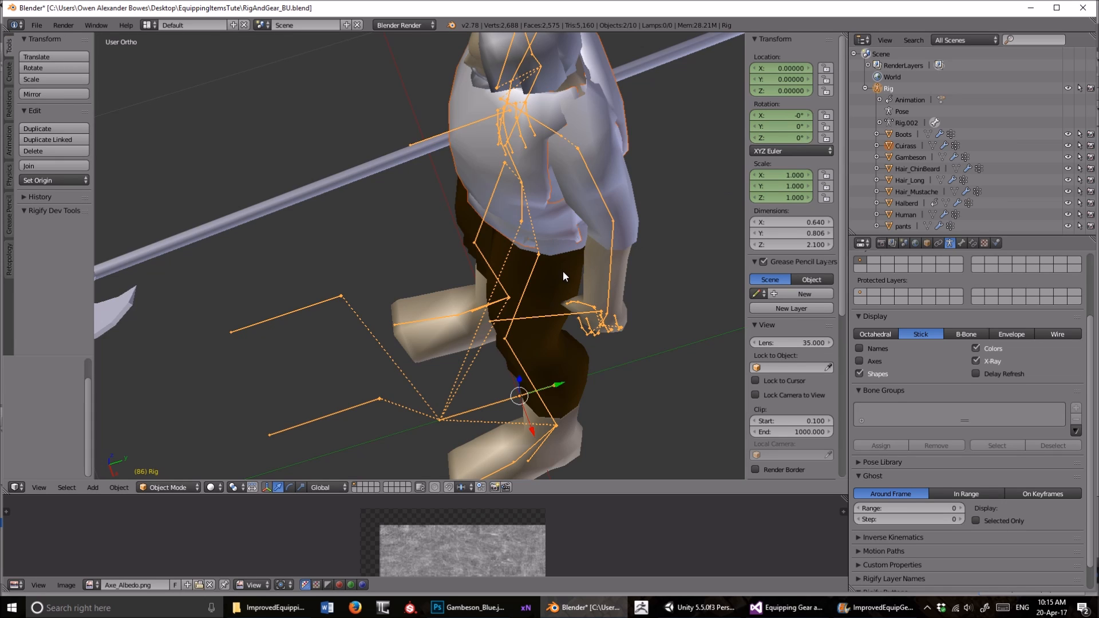
- Select only the pants mesh and add the Rig to the selection as the active object
{"action": "middle_click_drag", "start_coordinate": [562, 270], "coordinate": [586, 245]}
{"action": "right_click", "coordinate": [531, 275]}
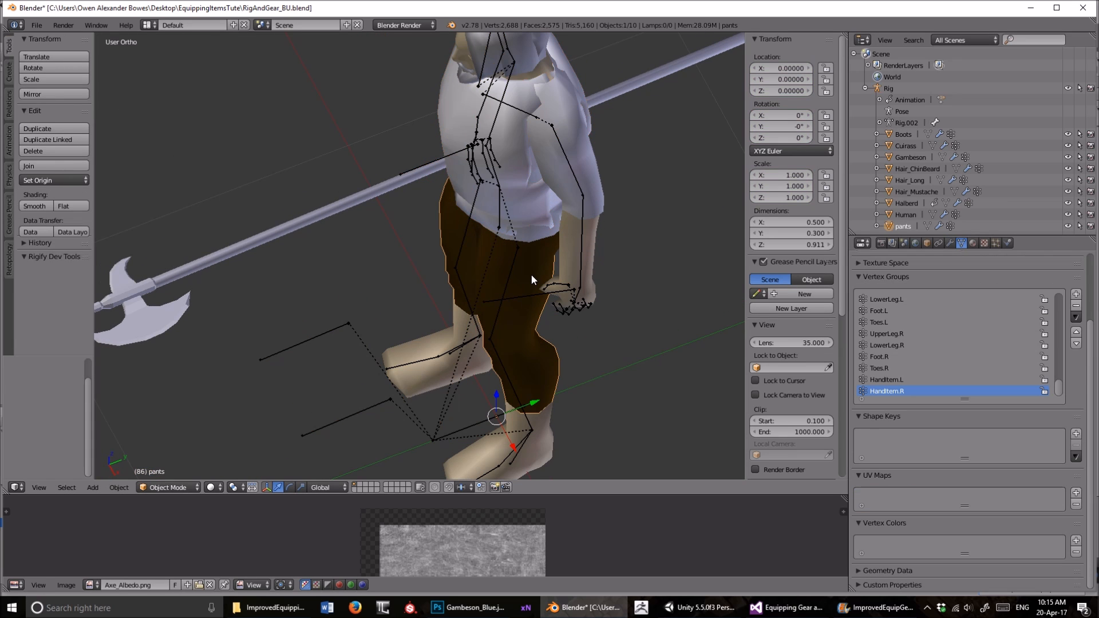
{"action": "right_click", "coordinate": [333, 331]}
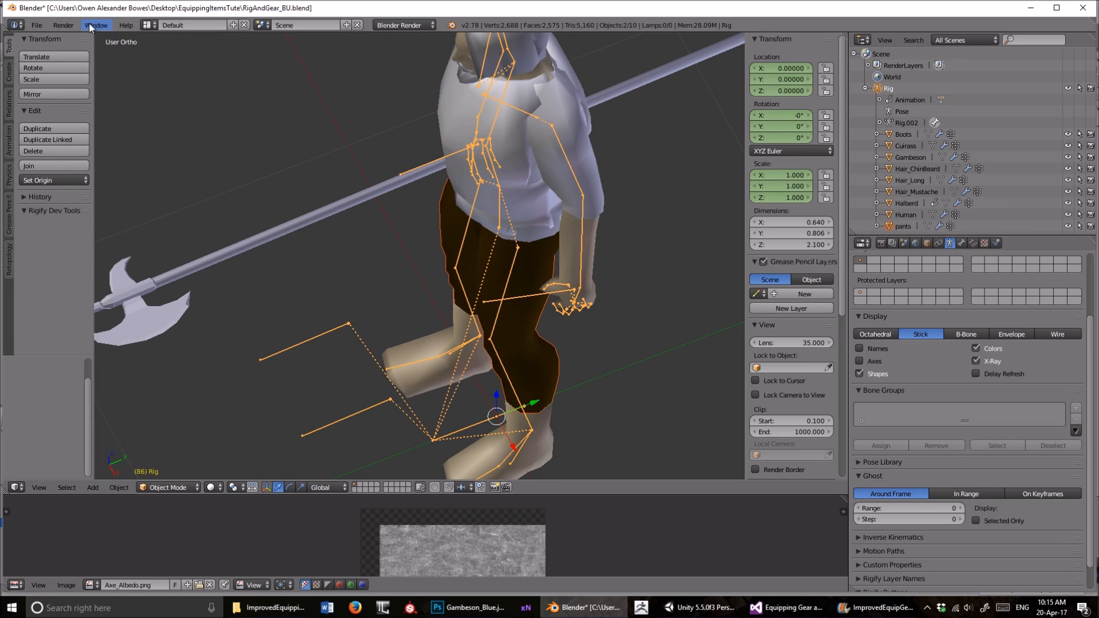
- Export the selected pants and Rig as FBX into the Tute folder under the name pants.fbx
{"action": "left_click", "coordinate": [36, 25]}
{"action": "mouse_move", "coordinate": [103, 243]}
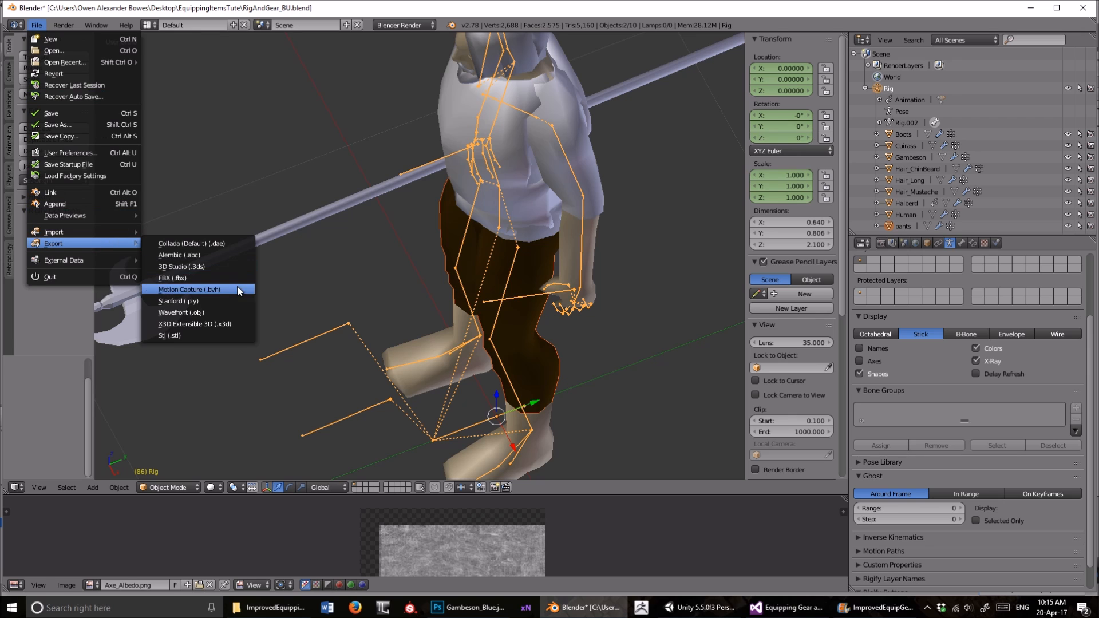
{"action": "left_click", "coordinate": [198, 281]}
{"action": "left_click", "coordinate": [167, 67]}
{"action": "double_click", "coordinate": [166, 67]}
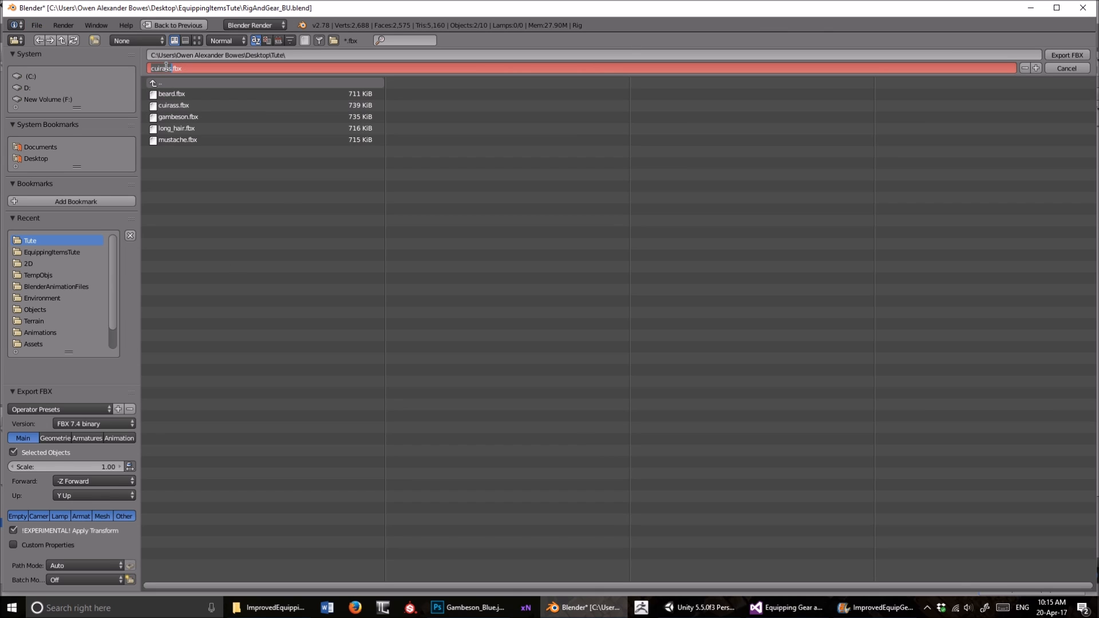
{"action": "type", "text": "pants"}
{"action": "key", "text": "Return"}
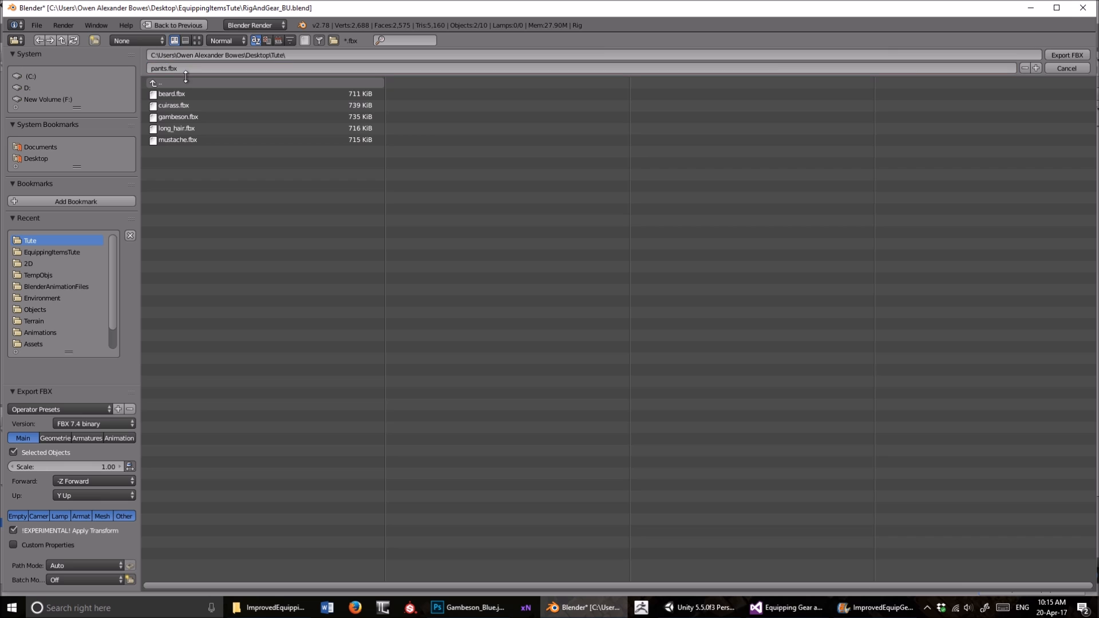
{"action": "left_click", "coordinate": [1065, 55]}
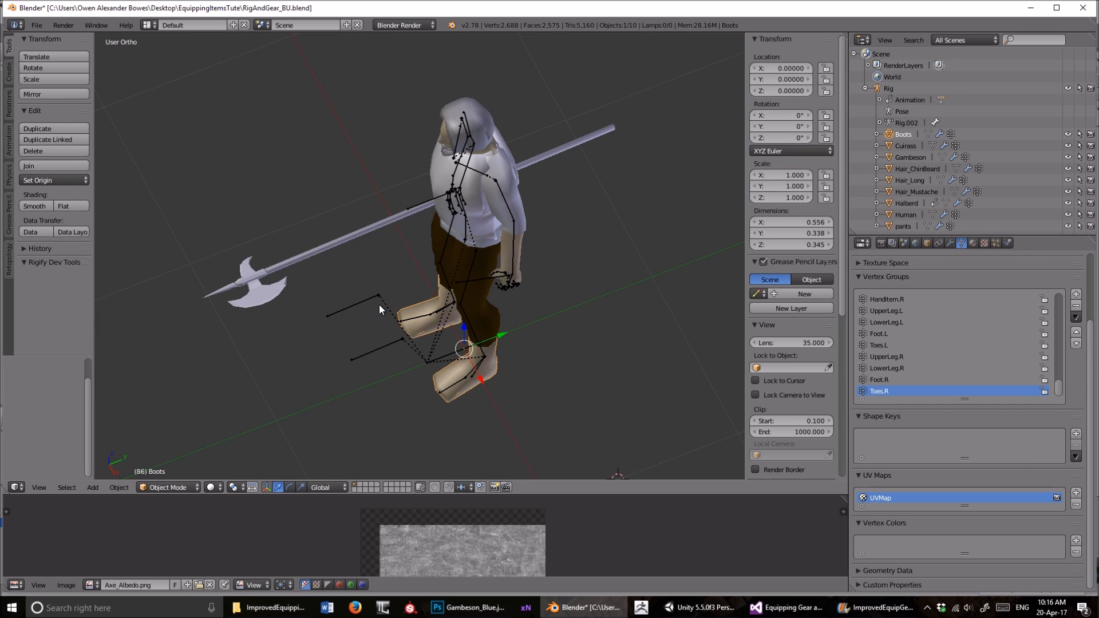
- Add the Rig to the Boots selection as the active object
{"action": "middle_click_drag", "start_coordinate": [379, 305], "coordinate": [530, 248]}
{"action": "middle_click_drag", "start_coordinate": [550, 313], "coordinate": [387, 248], "text": "shift"}
{"action": "right_click", "coordinate": [387, 250]}
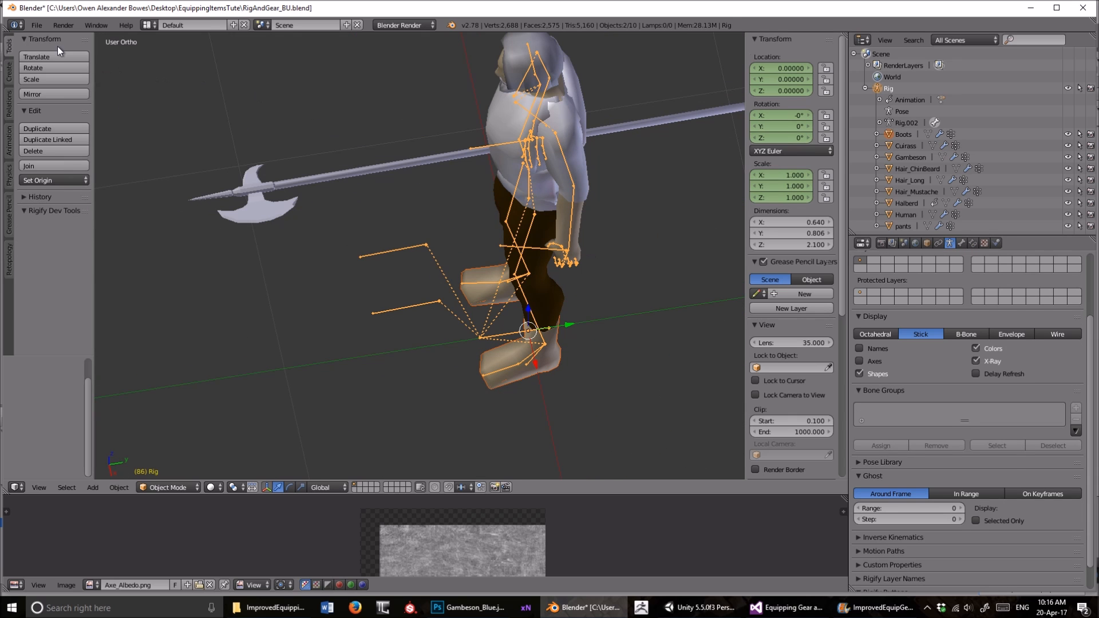
- Export the selected Boots and Rig as FBX into the Tute folder under the name boots.fbx
{"action": "left_click", "coordinate": [36, 25]}
{"action": "mouse_move", "coordinate": [90, 243]}
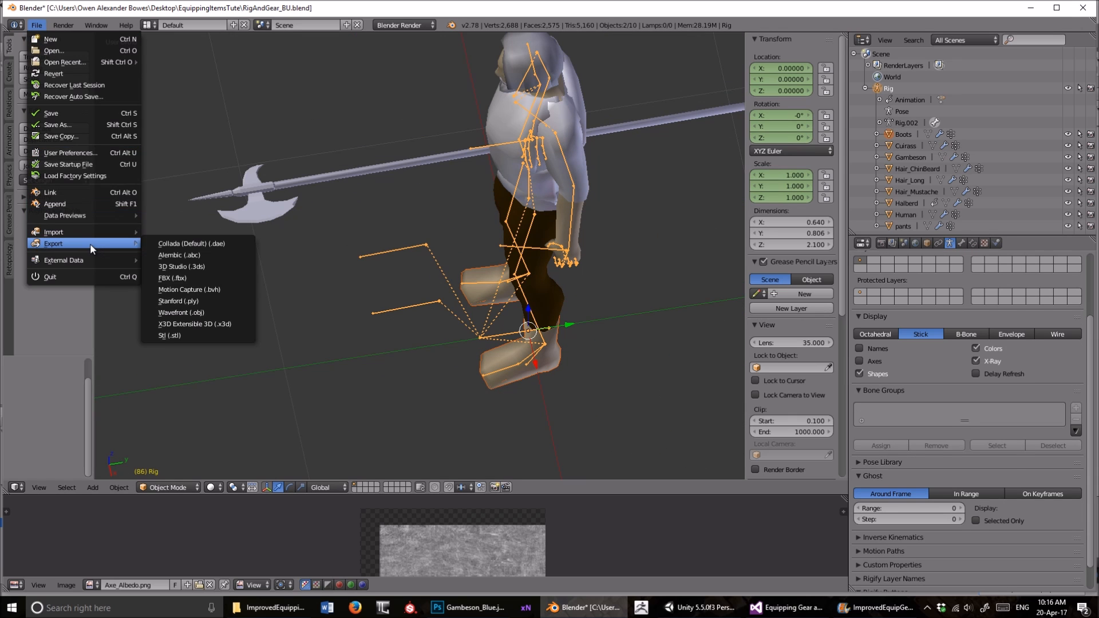
{"action": "left_click", "coordinate": [197, 278]}
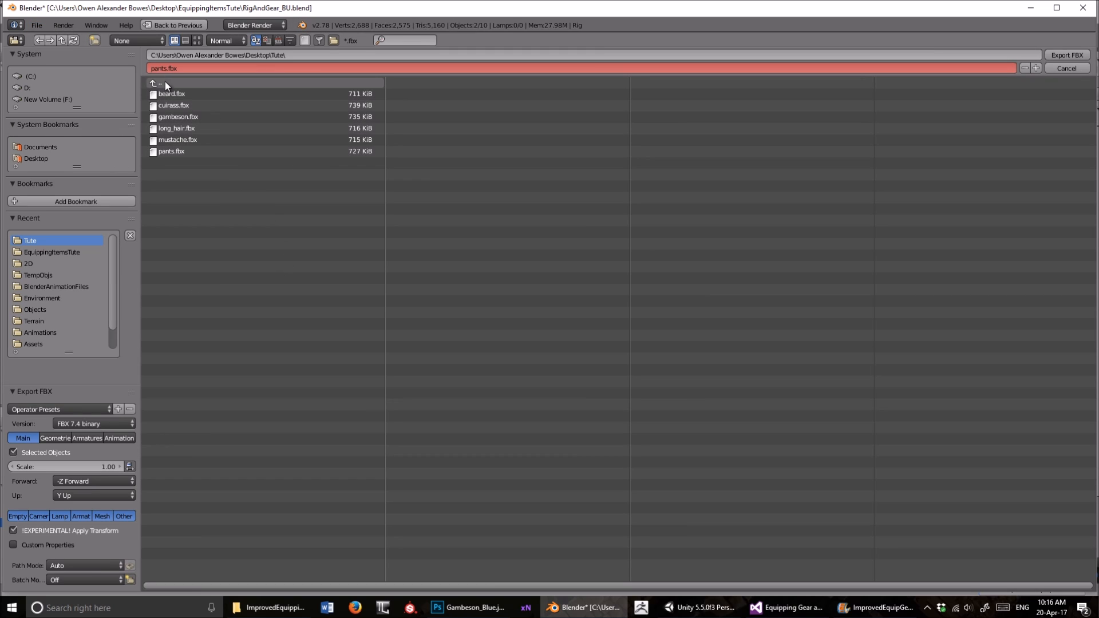
{"action": "type", "text": "boo"}
{"action": "left_click", "coordinate": [1067, 55]}
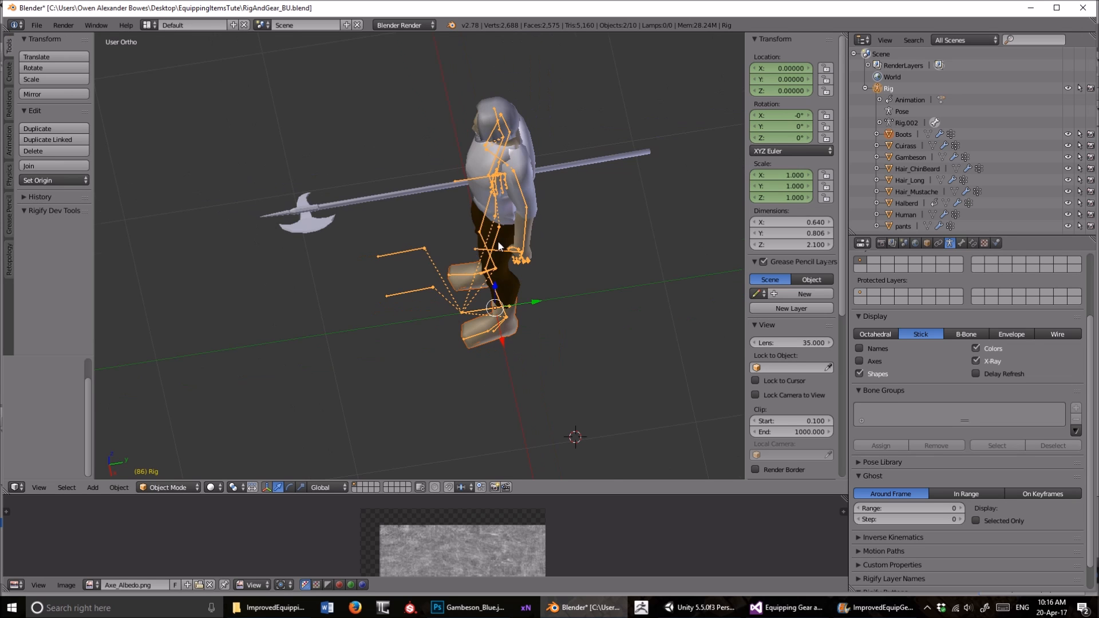
- Select only the Halberd mesh and add the Rig to the selection as the active object
{"action": "middle_click_drag", "start_coordinate": [497, 241], "coordinate": [566, 222]}
{"action": "scroll", "coordinate": [538, 244], "scroll_direction": "up", "scroll_amount": 4}
{"action": "right_click", "coordinate": [352, 208]}
{"action": "middle_click_drag", "start_coordinate": [352, 208], "coordinate": [381, 197]}
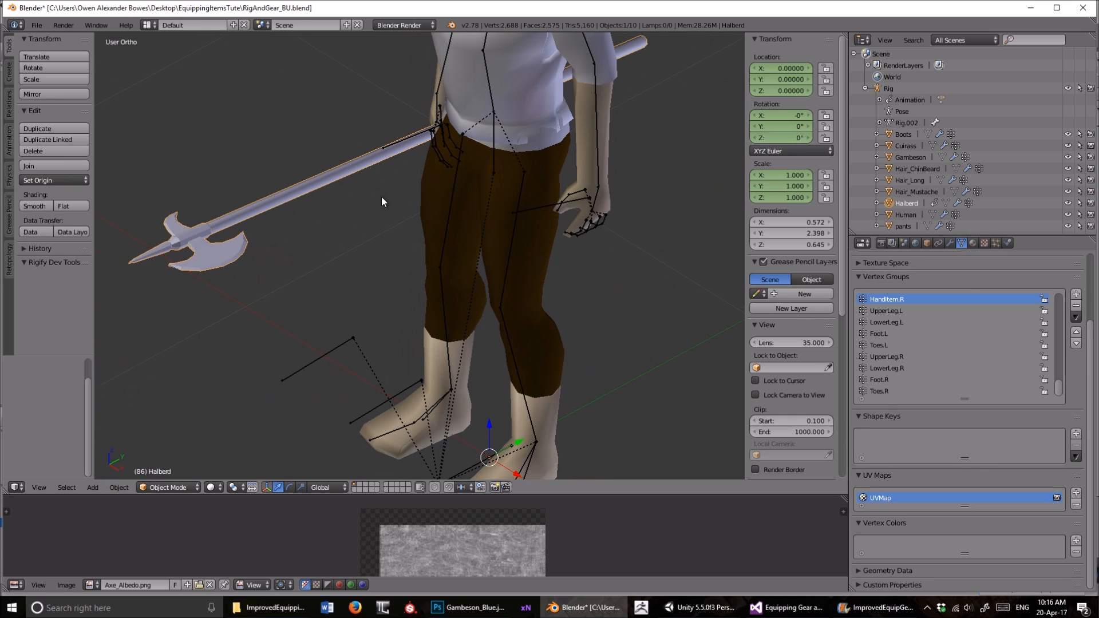
{"action": "right_click", "coordinate": [327, 355]}
{"action": "right_click", "coordinate": [283, 194]}
{"action": "right_click", "coordinate": [325, 355], "text": "shift"}
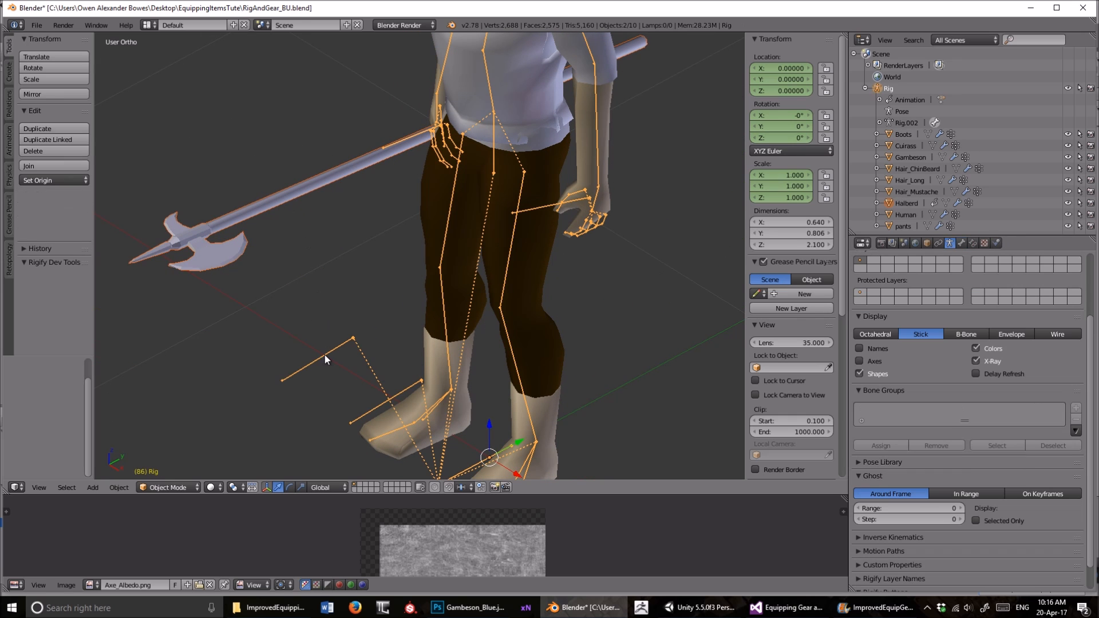
- Export the selected Halberd and Rig as FBX into the Tute folder under the name halberd.fbx
{"action": "left_click", "coordinate": [36, 25]}
{"action": "mouse_move", "coordinate": [67, 243]}
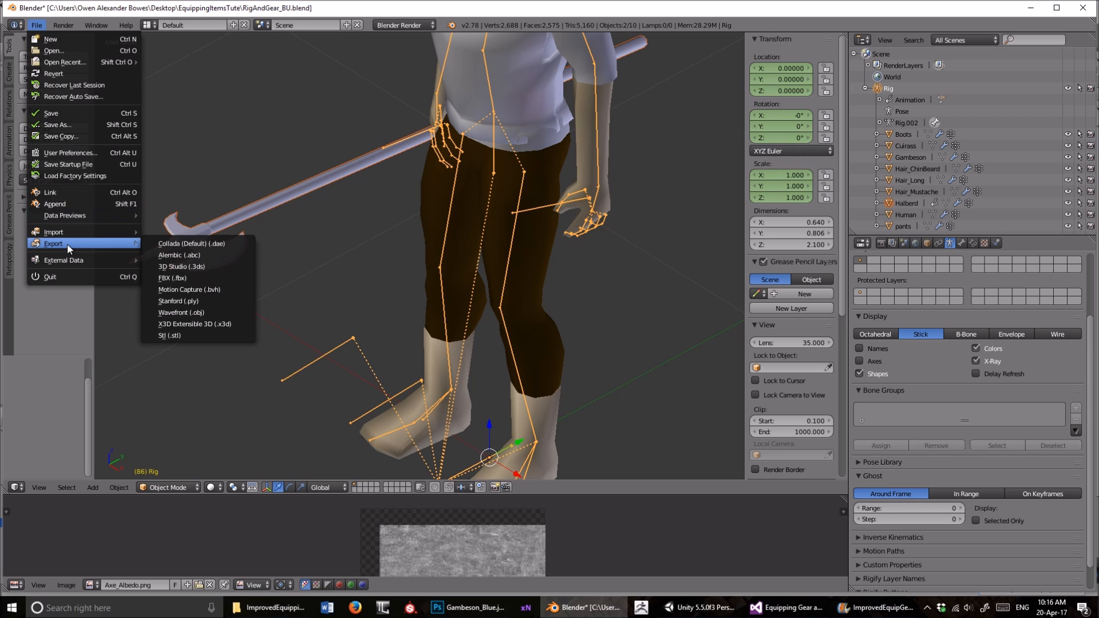
{"action": "left_click", "coordinate": [172, 278]}
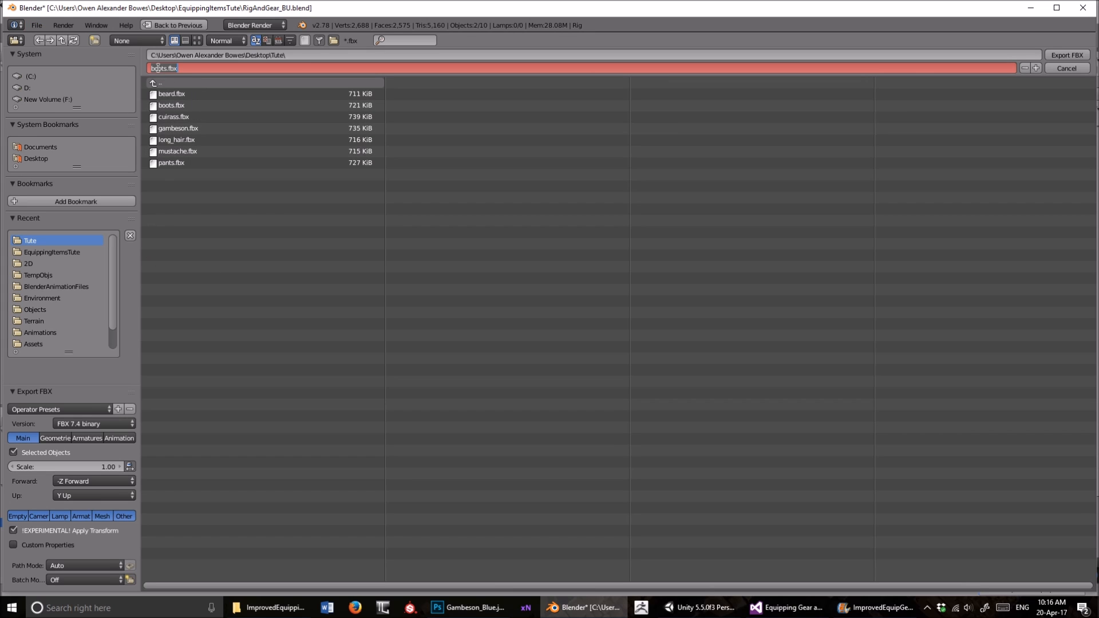
{"action": "left_click_drag", "start_coordinate": [166, 68], "coordinate": [131, 70]}
{"action": "type", "text": "alberd"}
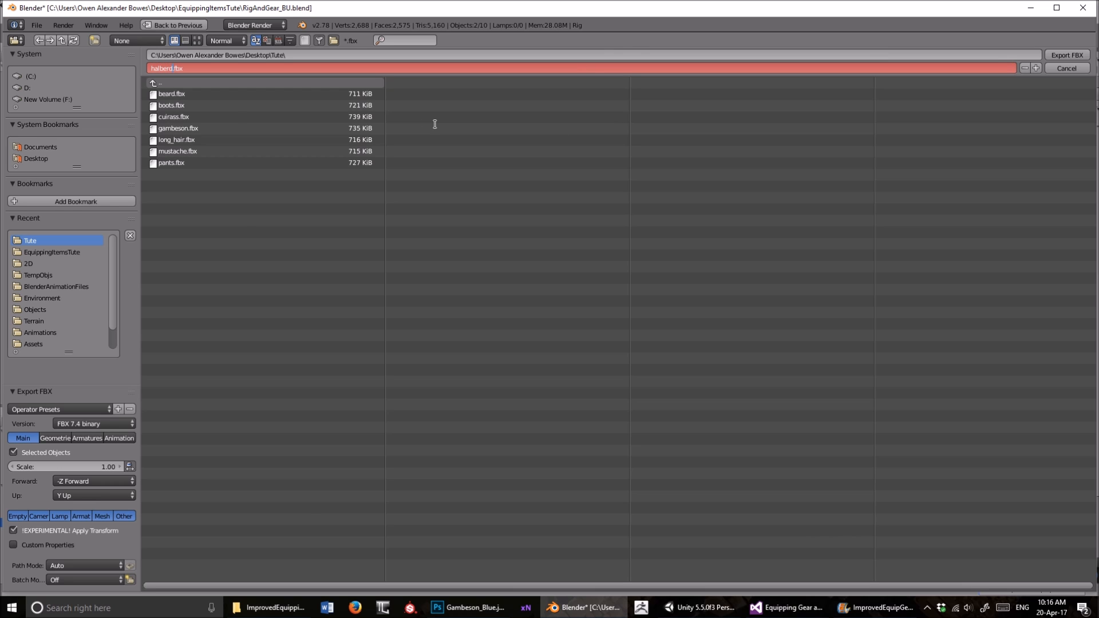
{"action": "left_click", "coordinate": [1072, 54]}
{"action": "left_click", "coordinate": [1073, 54]}
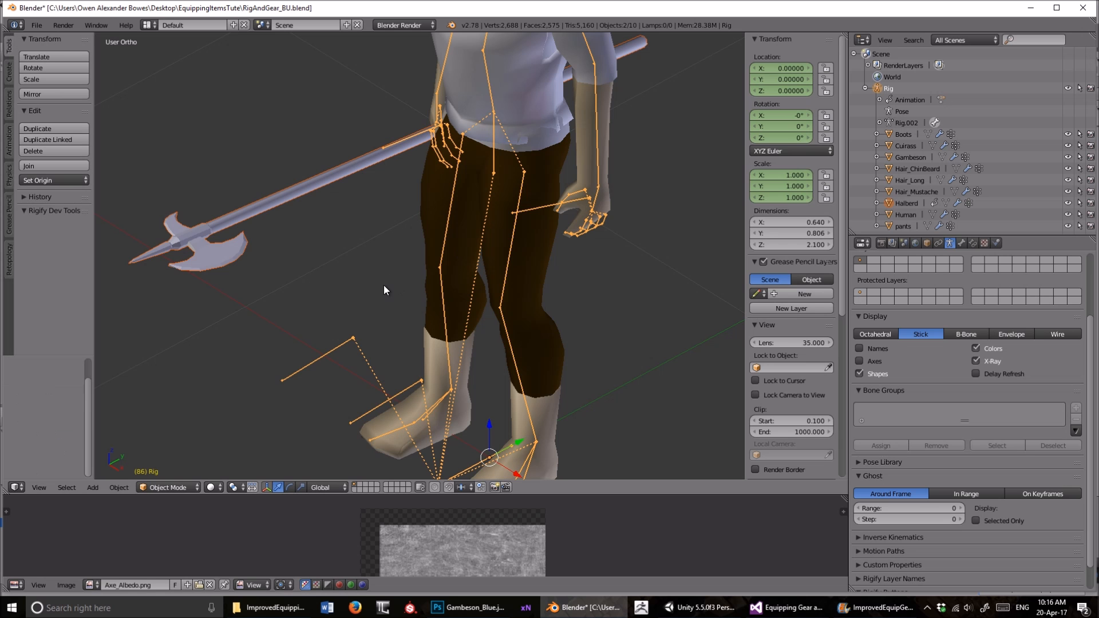
- Switch from Blender to the Unity project and expand the Resources folder in the asset tree
{"action": "scroll", "coordinate": [383, 285], "scroll_direction": "down", "scroll_amount": 4}
{"action": "middle_click_drag", "start_coordinate": [436, 218], "coordinate": [520, 193]}
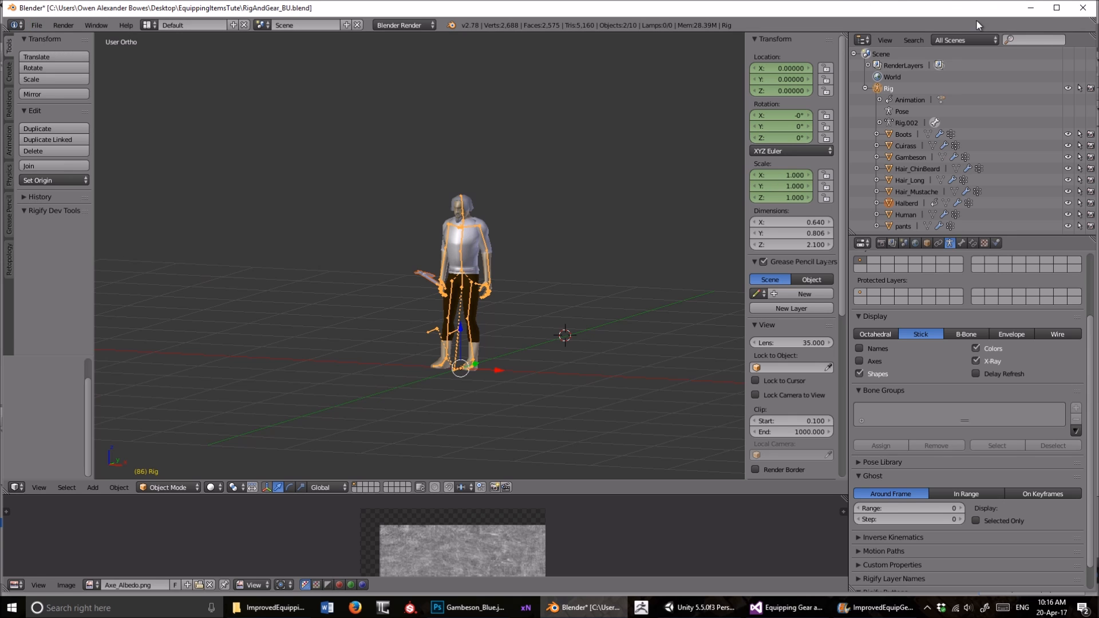
{"action": "left_click", "coordinate": [1031, 8]}
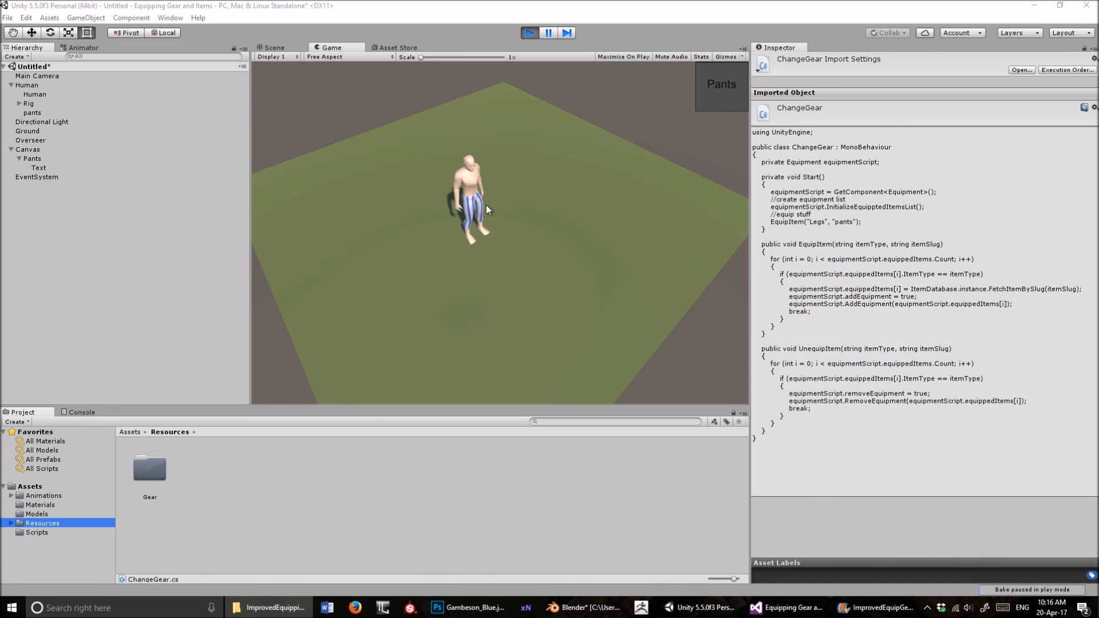
{"action": "left_click", "coordinate": [11, 524]}
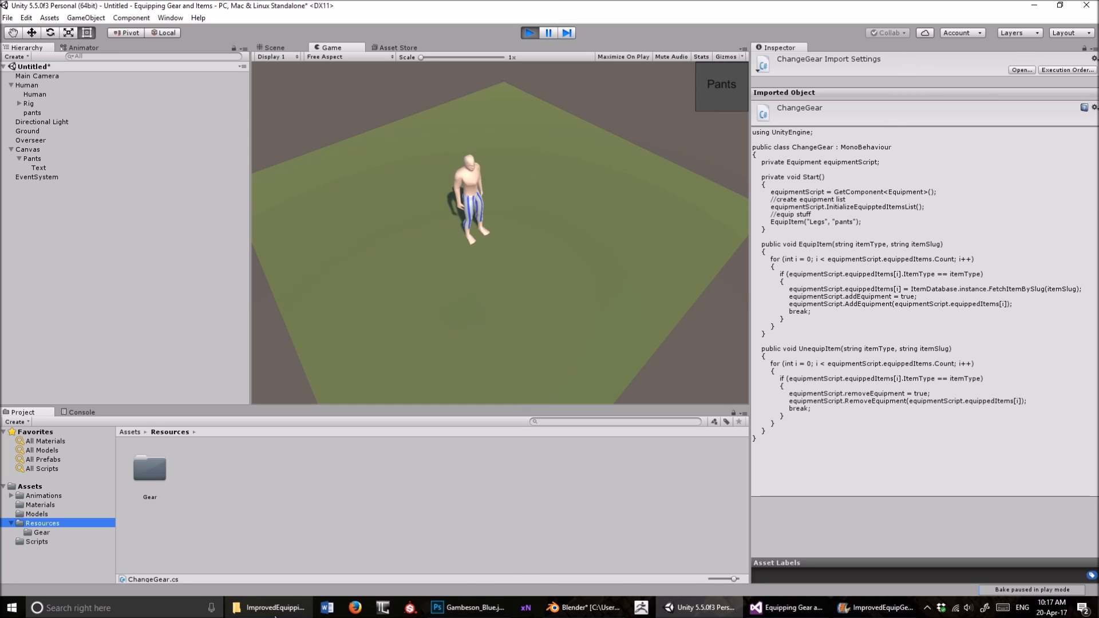
- Clear the windows covering the desktop, open the Tute folder and place its window over the Unity editor
{"action": "left_click", "coordinate": [1034, 5]}
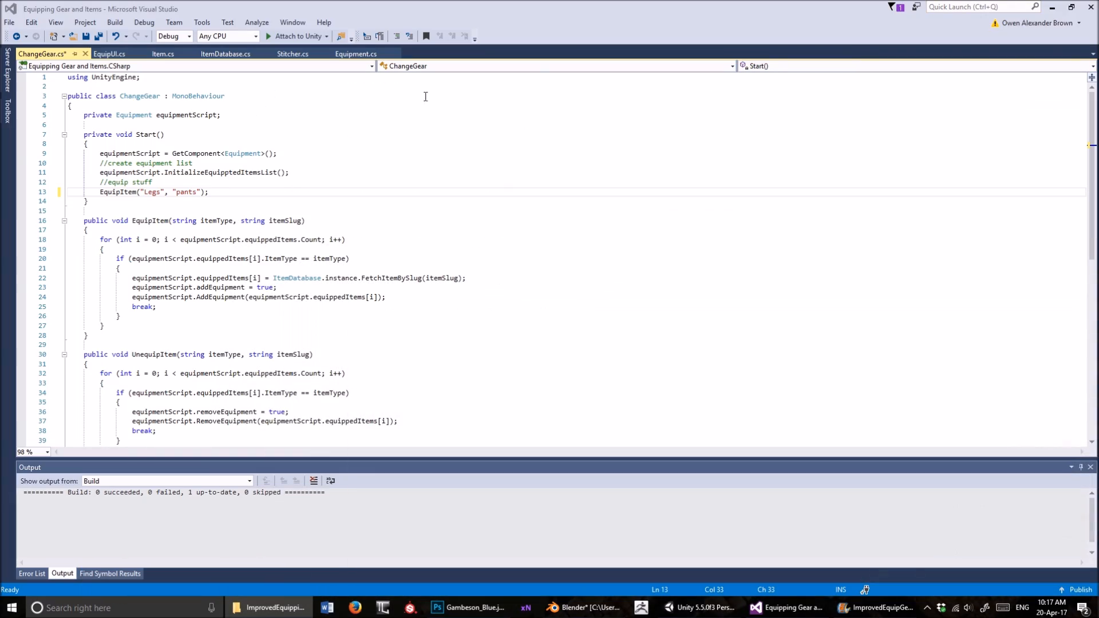
{"action": "left_click", "coordinate": [1053, 7]}
{"action": "left_click", "coordinate": [1049, 5]}
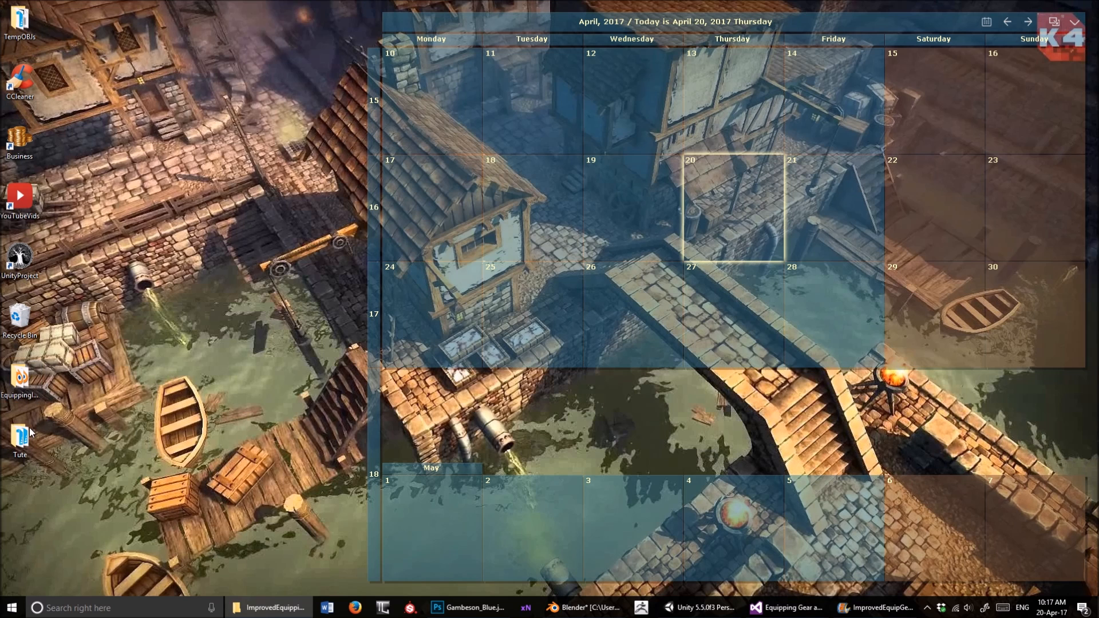
{"action": "left_click", "coordinate": [700, 608]}
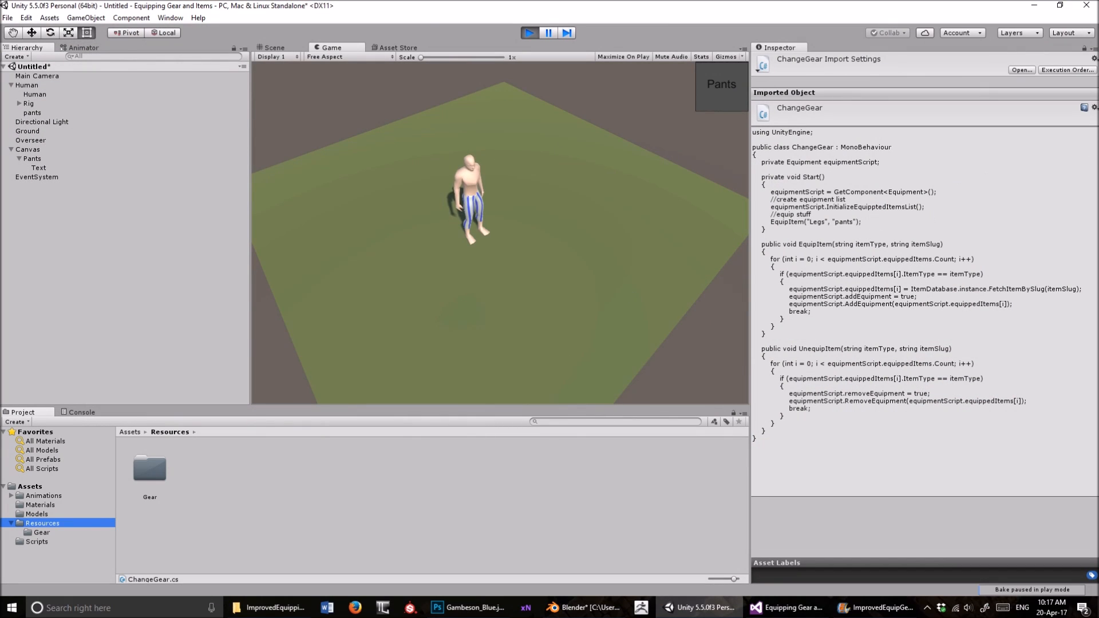
{"action": "left_click", "coordinate": [774, 197]}
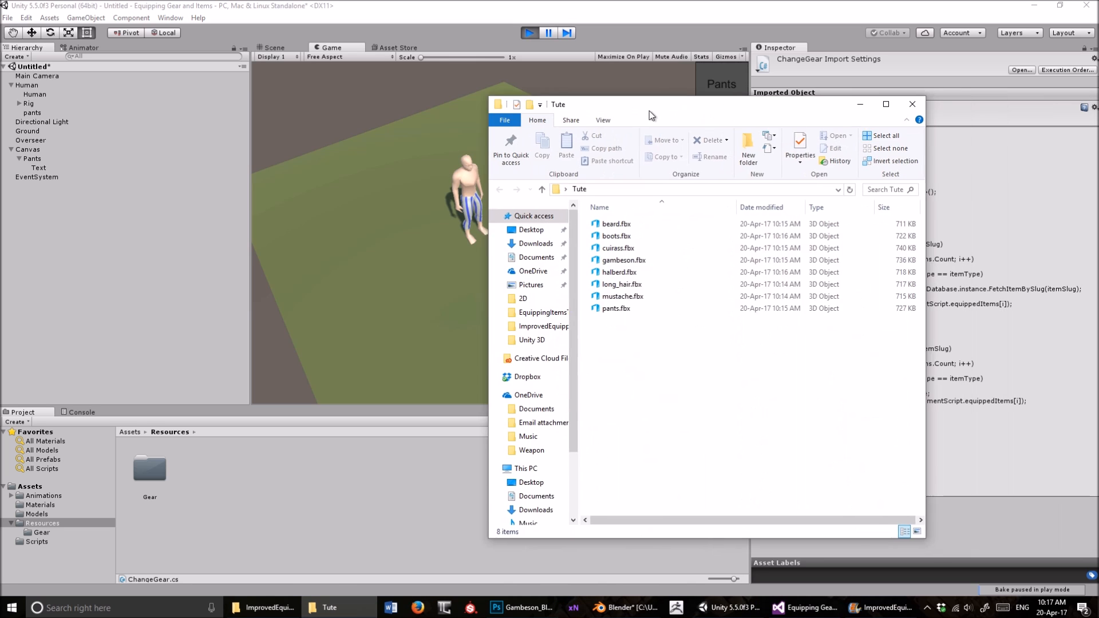
{"action": "left_click_drag", "start_coordinate": [649, 111], "coordinate": [623, 87]}
- Import all the FBX files from the Tute folder, beard.fbx through pants.fbx, into the project's Models folder
{"action": "left_click", "coordinate": [51, 515]}
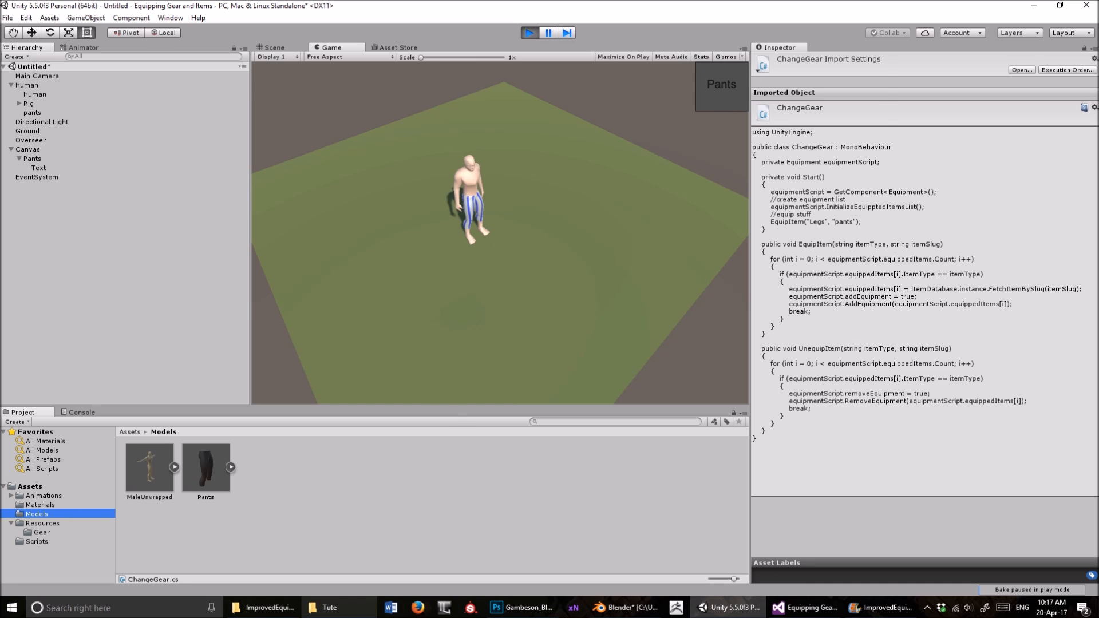
{"action": "left_click", "coordinate": [326, 608]}
{"action": "left_click", "coordinate": [567, 198]}
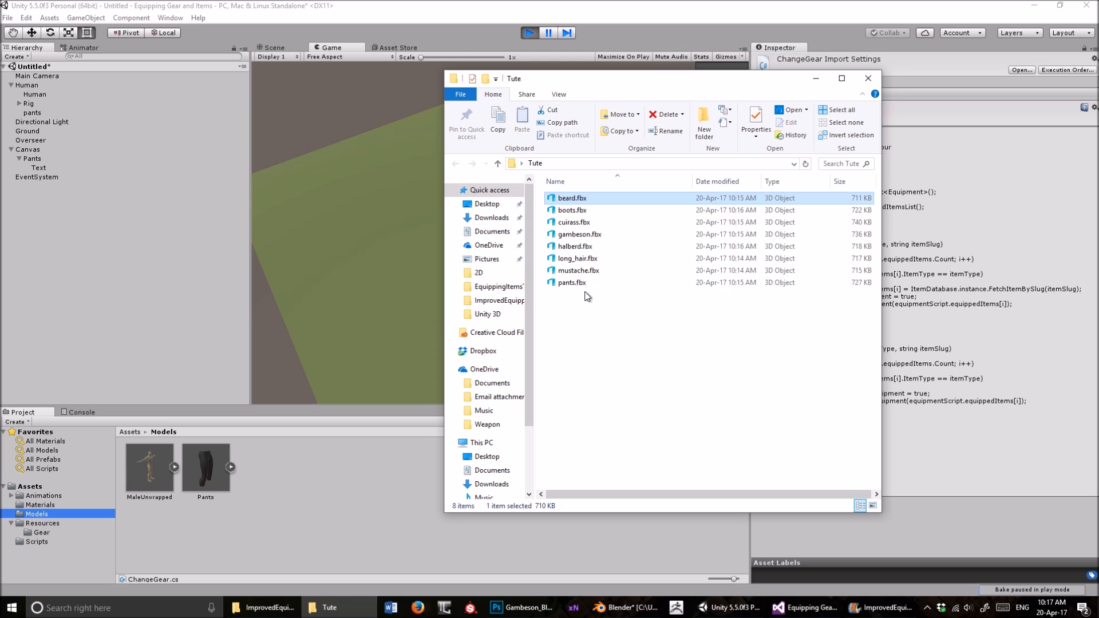
{"action": "left_click", "coordinate": [585, 284], "text": "shift"}
{"action": "left_click", "coordinate": [580, 198]}
{"action": "left_click", "coordinate": [585, 283], "text": "shift"}
{"action": "left_click_drag", "start_coordinate": [601, 225], "coordinate": [342, 476]}
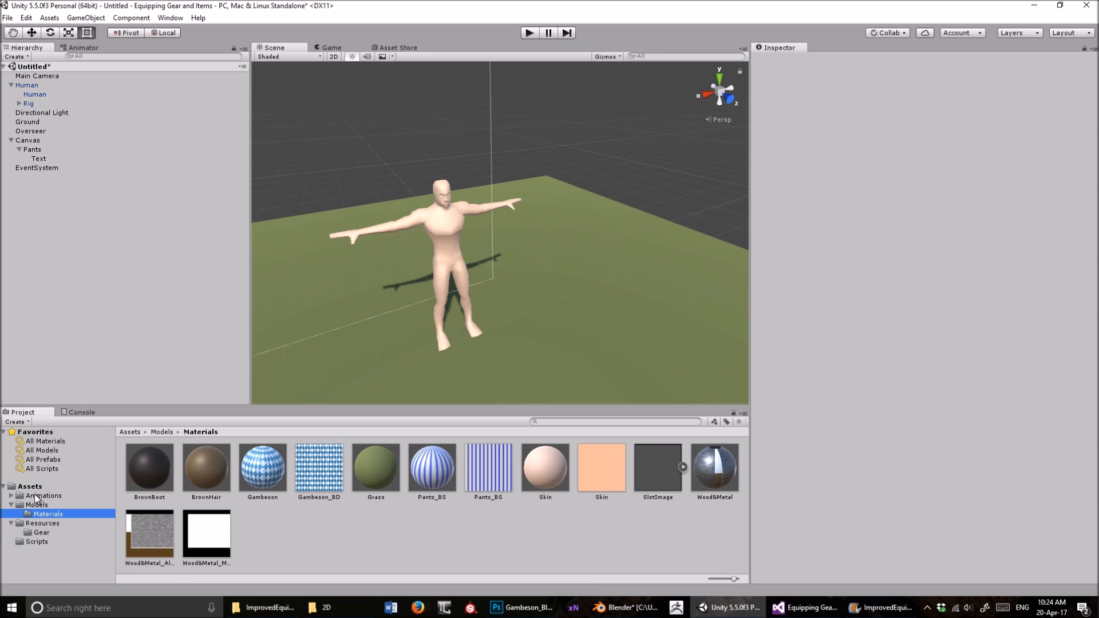
- Open the Models folder and add the beard and boots models to the scene as children of Human
{"action": "left_click", "coordinate": [36, 505]}
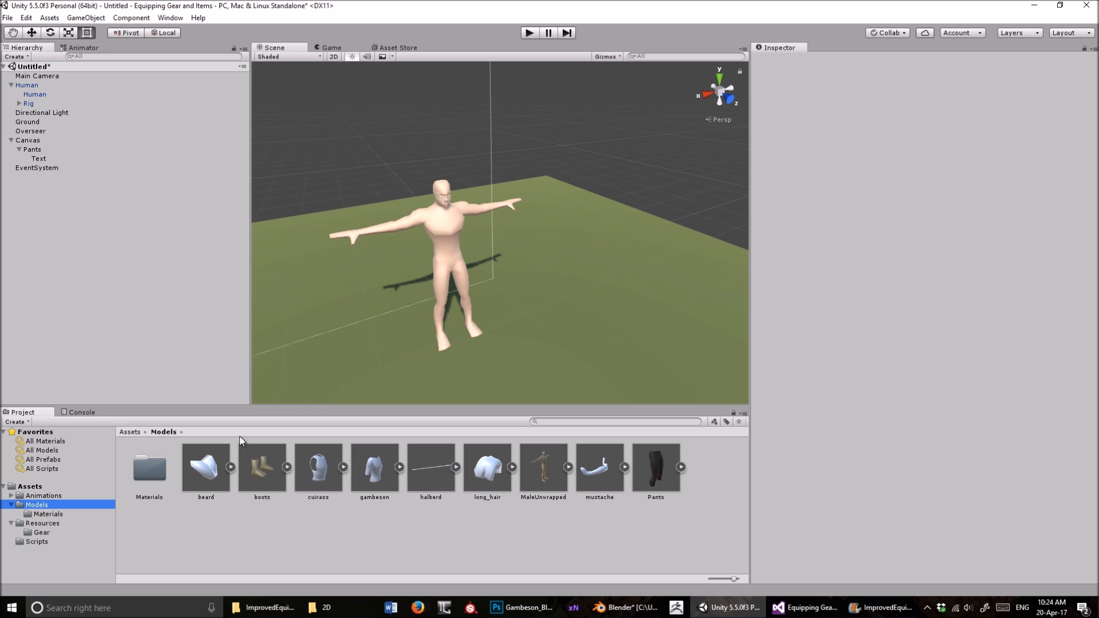
{"action": "left_click_drag", "start_coordinate": [214, 465], "coordinate": [31, 87]}
{"action": "left_click_drag", "start_coordinate": [286, 459], "coordinate": [35, 89]}
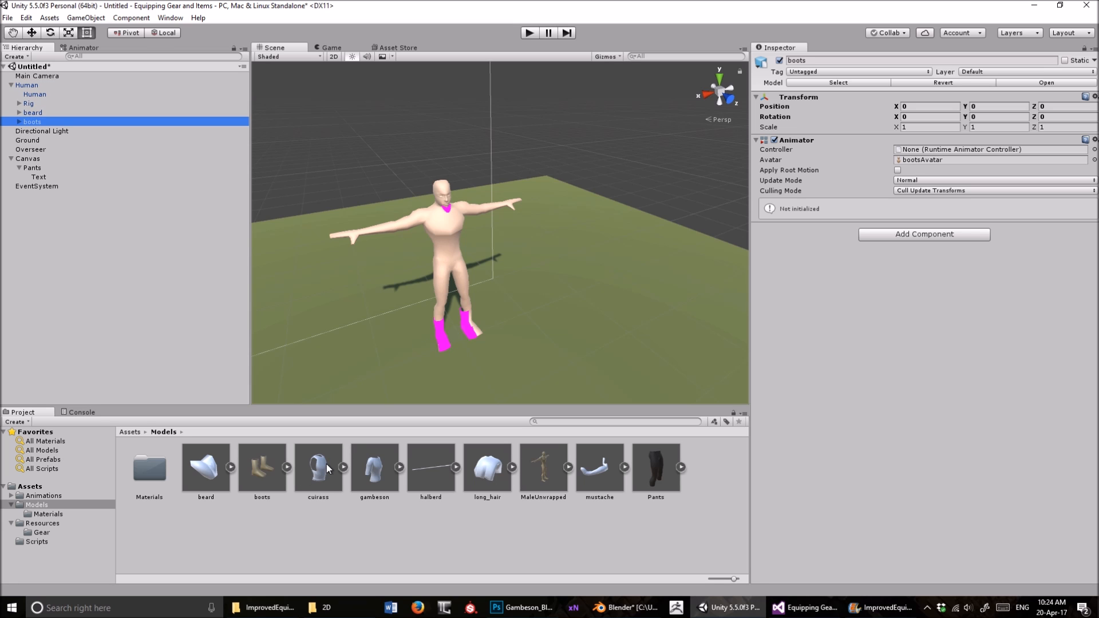
- Add the cuirass and halberd models as children of Human, with halberd placed after cuirass
{"action": "middle_click_drag", "start_coordinate": [542, 271], "coordinate": [462, 276]}
{"action": "right_click_drag", "start_coordinate": [462, 277], "coordinate": [405, 299]}
{"action": "middle_click_drag", "start_coordinate": [404, 299], "coordinate": [462, 318]}
{"action": "scroll", "coordinate": [462, 319], "scroll_direction": "up", "scroll_amount": 5}
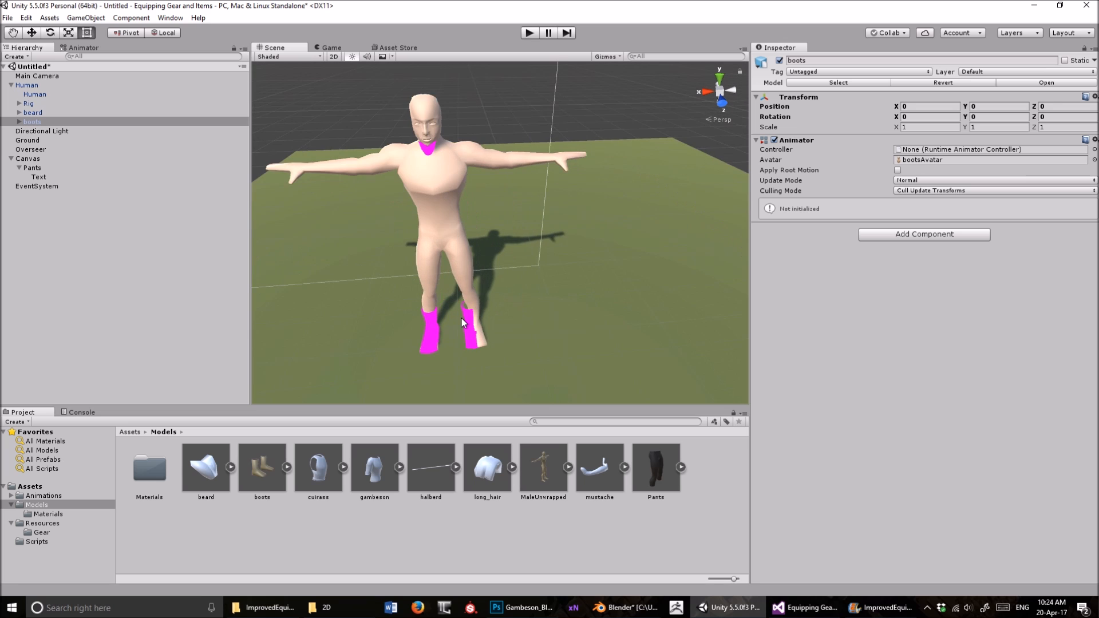
{"action": "scroll", "coordinate": [461, 317], "scroll_direction": "up", "scroll_amount": 3}
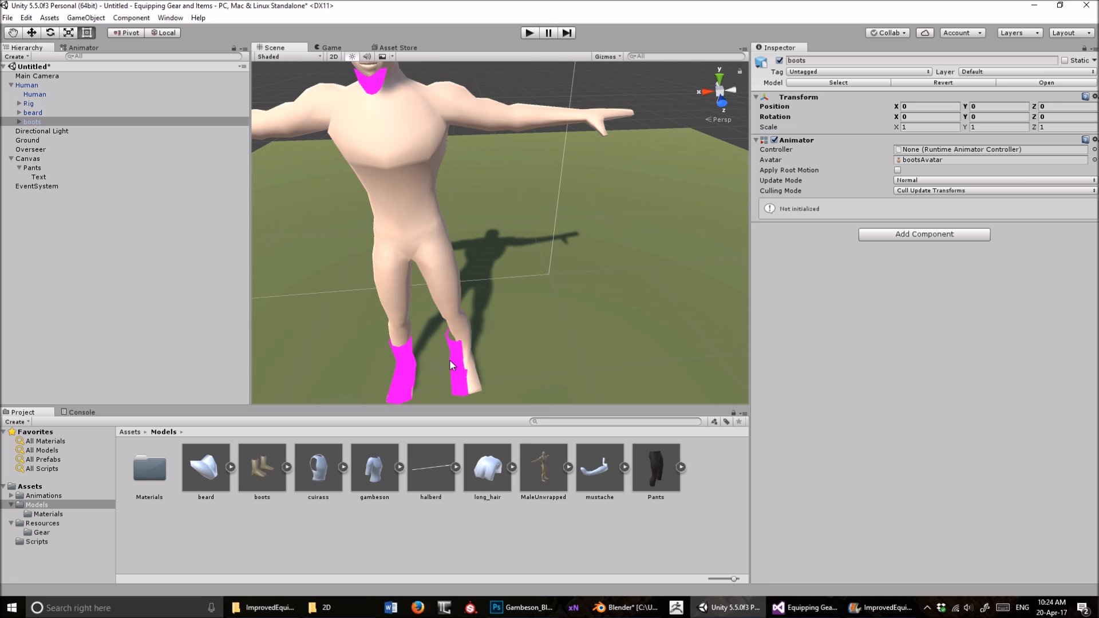
{"action": "scroll", "coordinate": [447, 358], "scroll_direction": "down", "scroll_amount": 5}
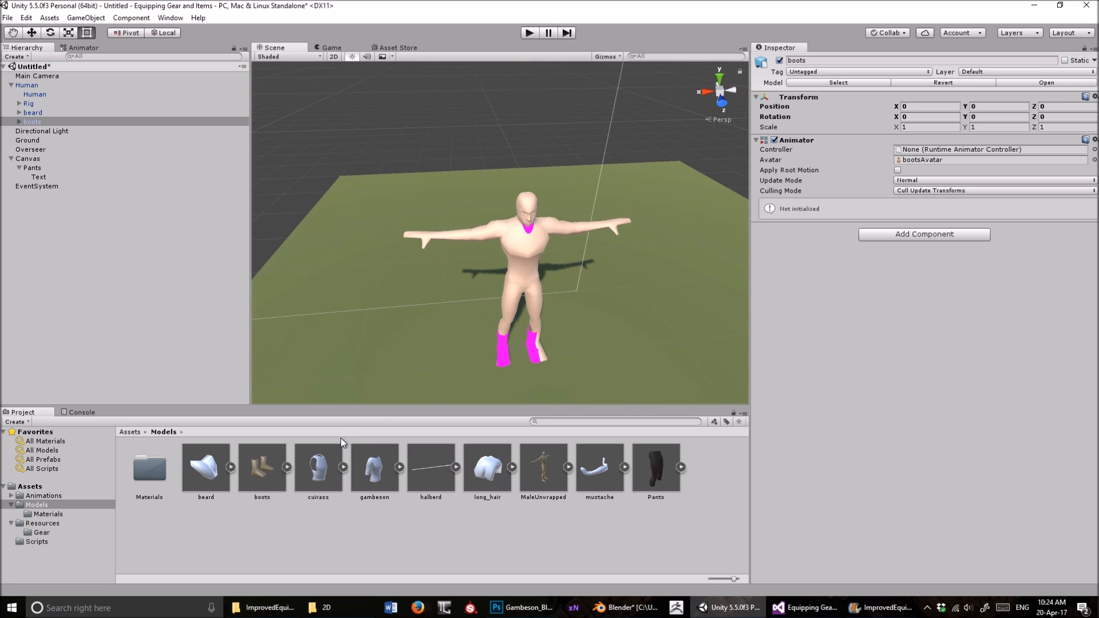
{"action": "left_click_drag", "start_coordinate": [287, 336], "coordinate": [31, 85]}
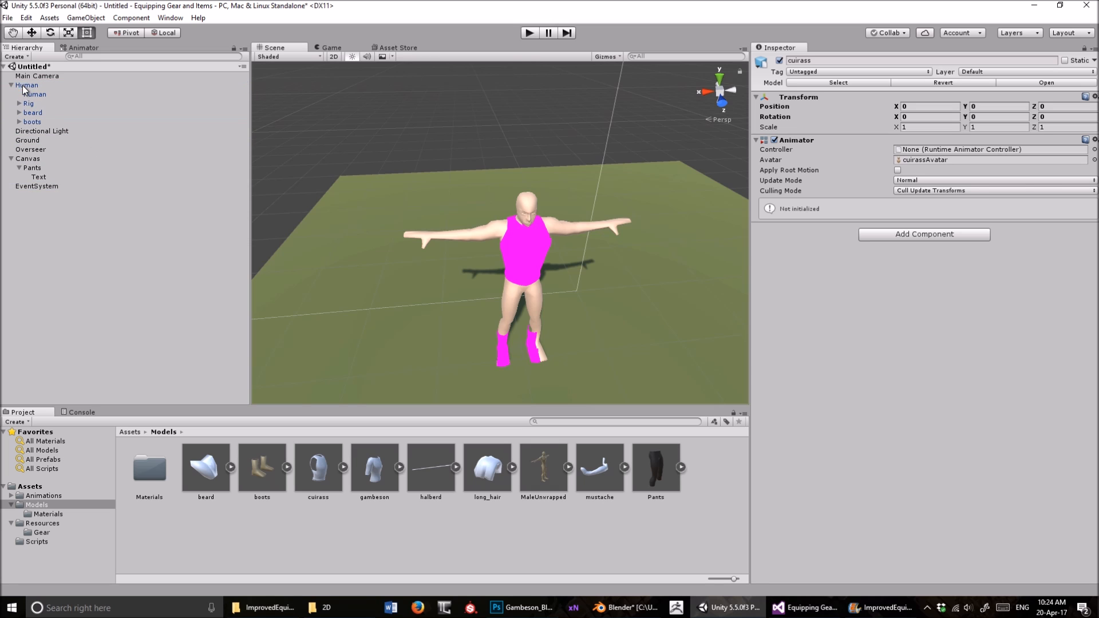
{"action": "left_click_drag", "start_coordinate": [439, 469], "coordinate": [33, 88]}
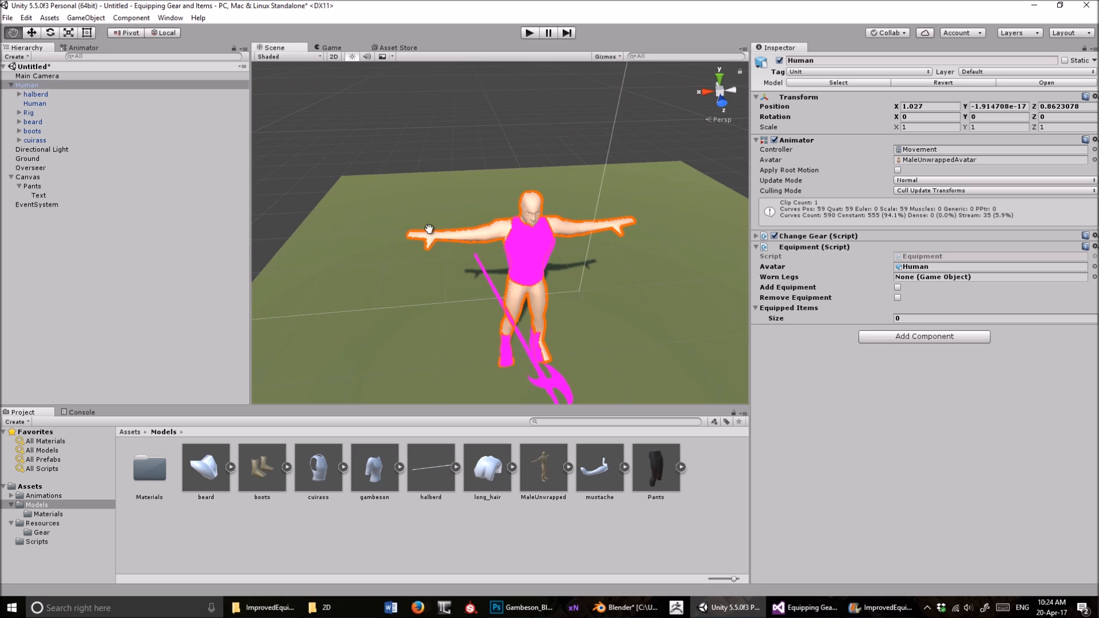
{"action": "left_click_drag", "start_coordinate": [36, 95], "coordinate": [35, 88]}
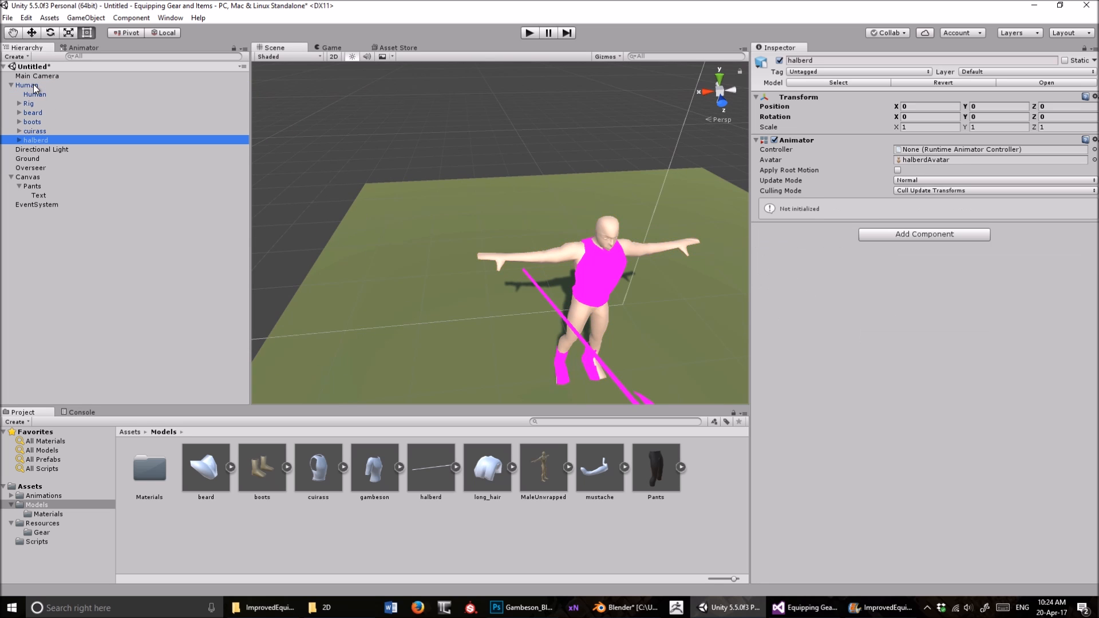
- Add the long_hair and mustache models to the scene as children of Human
{"action": "left_click_drag", "start_coordinate": [556, 293], "coordinate": [414, 256], "text": "alt"}
{"action": "right_click_drag", "start_coordinate": [414, 255], "coordinate": [427, 197]}
{"action": "middle_click_drag", "start_coordinate": [427, 197], "coordinate": [469, 146]}
{"action": "right_click_drag", "start_coordinate": [417, 157], "coordinate": [514, 243]}
{"action": "key", "text": "f"}
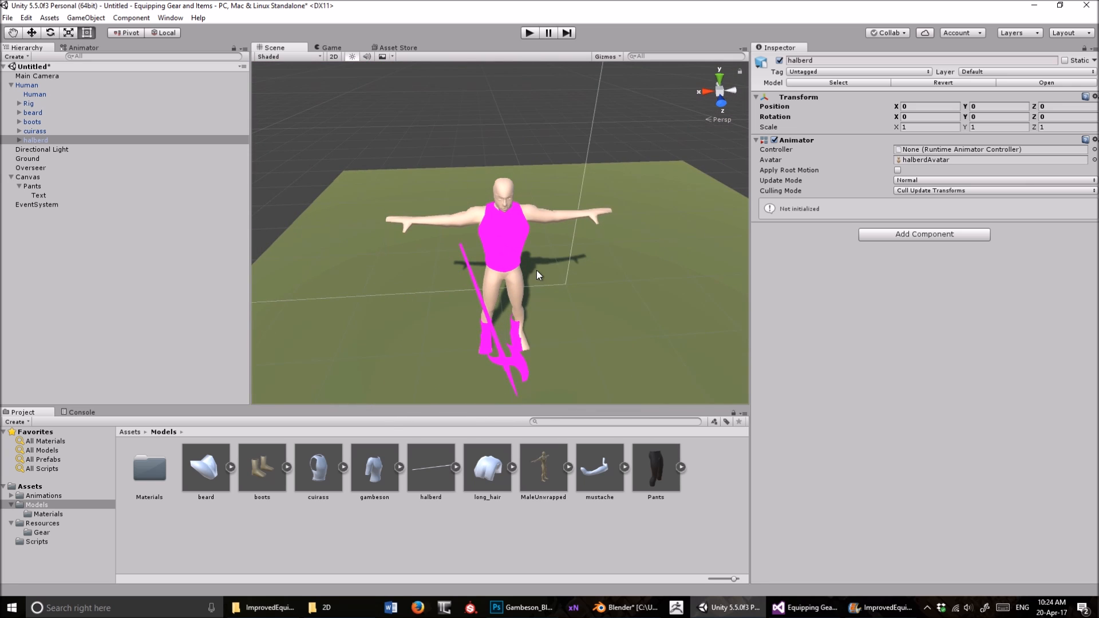
{"action": "left_click_drag", "start_coordinate": [491, 470], "coordinate": [42, 86]}
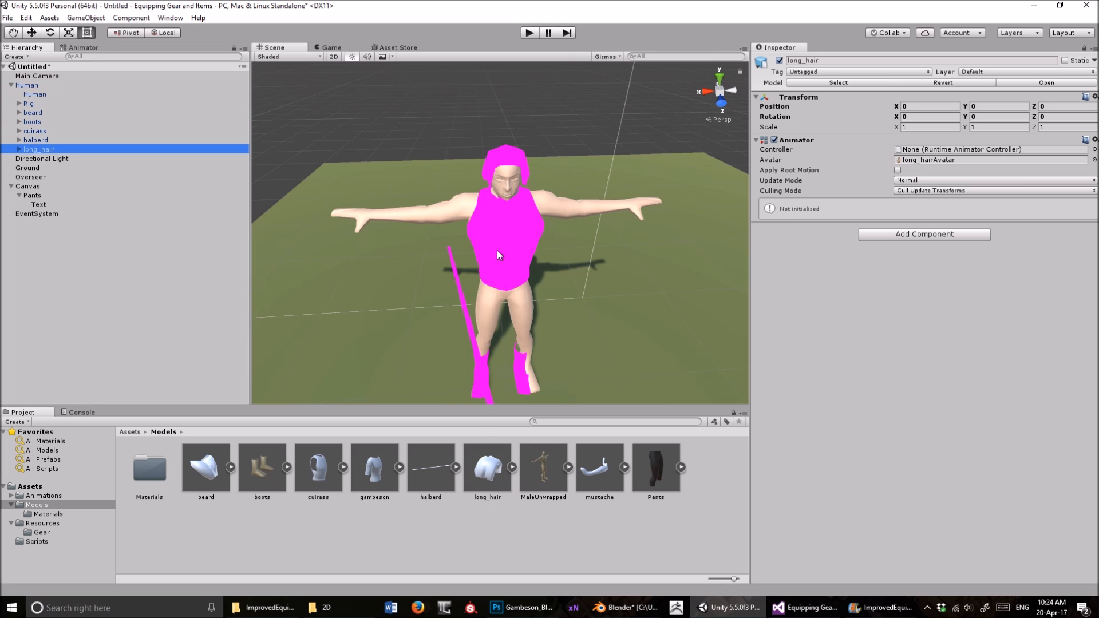
{"action": "left_click_drag", "start_coordinate": [590, 477], "coordinate": [42, 86]}
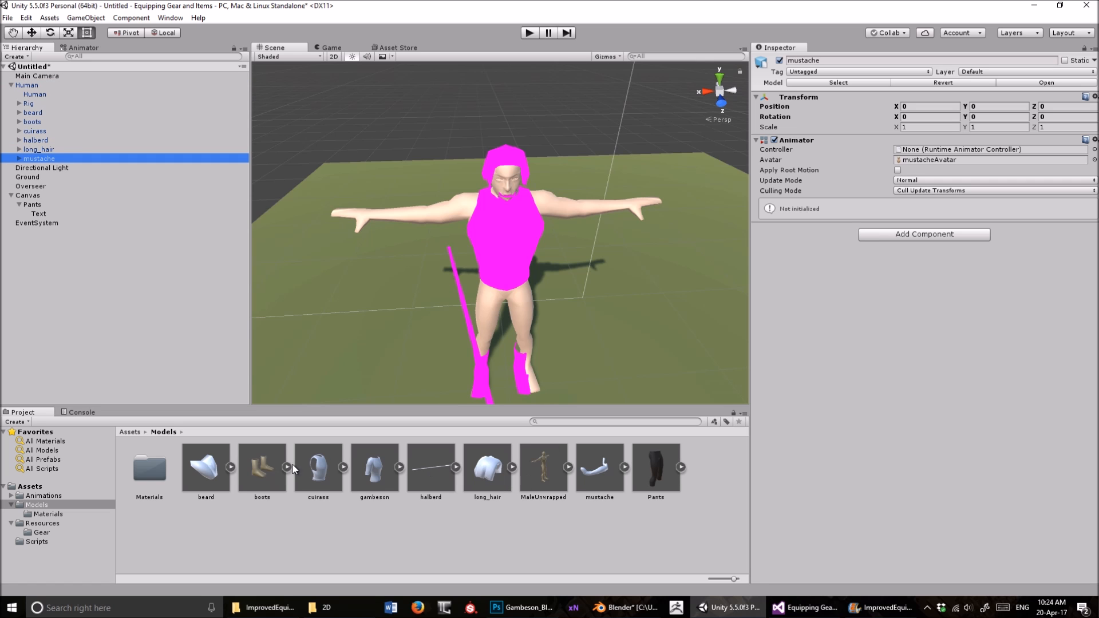
- Add the gambeson model as a child of Human and check how the gear fits the character
{"action": "left_click_drag", "start_coordinate": [565, 287], "coordinate": [481, 267], "text": "alt"}
{"action": "left_click_drag", "start_coordinate": [328, 354], "coordinate": [34, 86]}
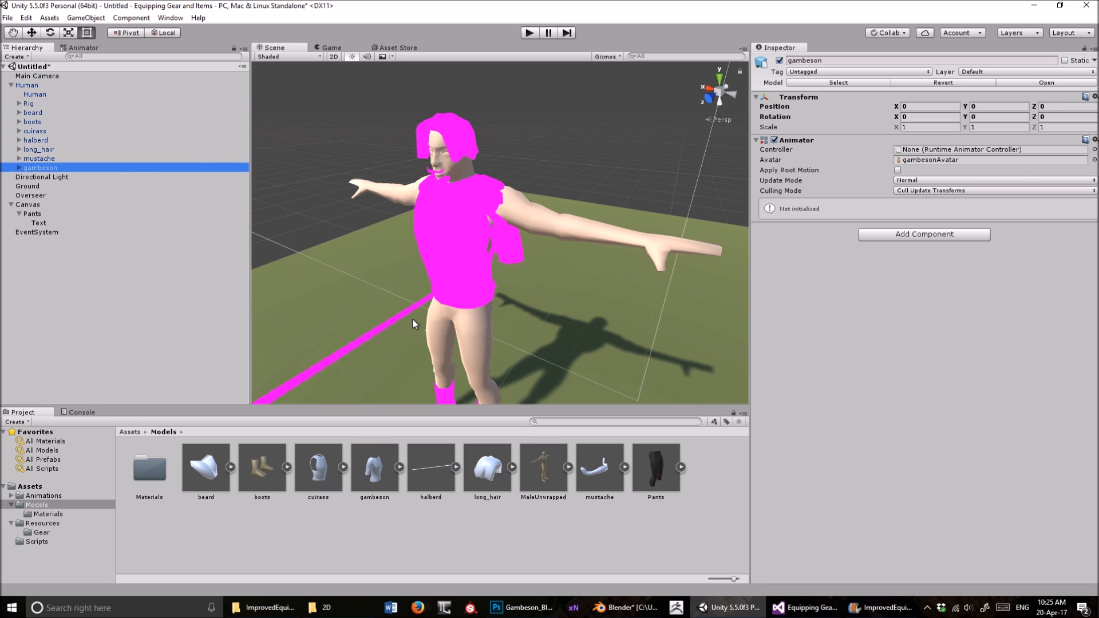
{"action": "left_click_drag", "start_coordinate": [476, 295], "coordinate": [520, 280], "text": "alt"}
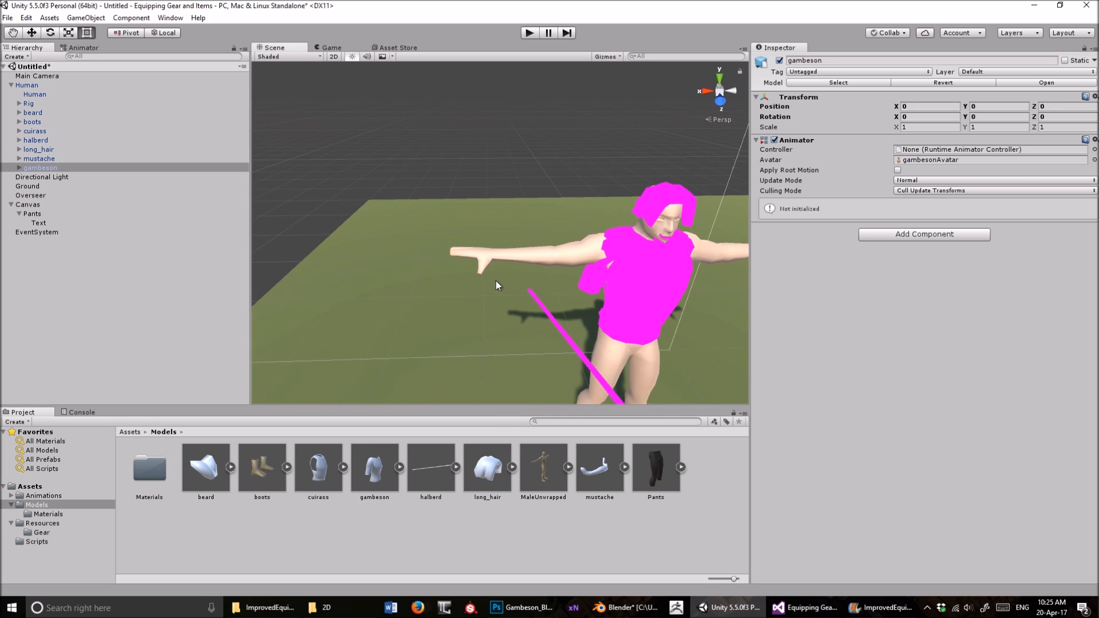
{"action": "mouse_move", "coordinate": [442, 290]}
{"action": "left_mouse_down", "text": "alt"}
{"action": "mouse_move", "coordinate": [551, 310]}
{"action": "mouse_move", "coordinate": [454, 277]}
{"action": "left_mouse_up", "text": "alt"}
{"action": "left_click_drag", "start_coordinate": [529, 321], "coordinate": [512, 343], "text": "alt"}
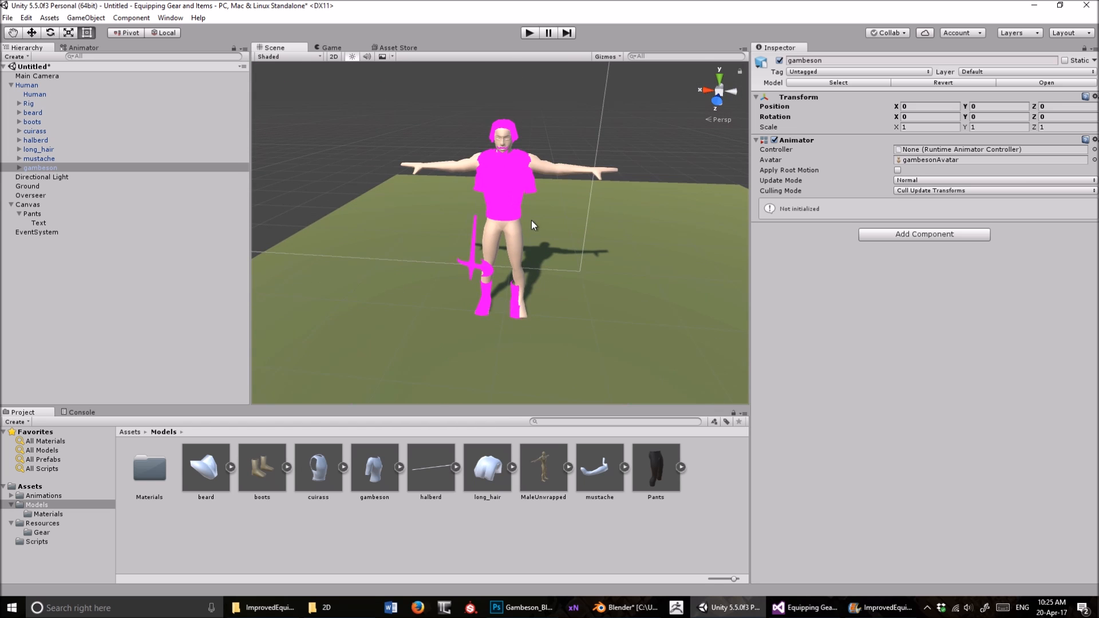
{"action": "scroll", "coordinate": [532, 222], "scroll_direction": "up", "scroll_amount": 6}
{"action": "middle_click_drag", "start_coordinate": [610, 238], "coordinate": [570, 285]}
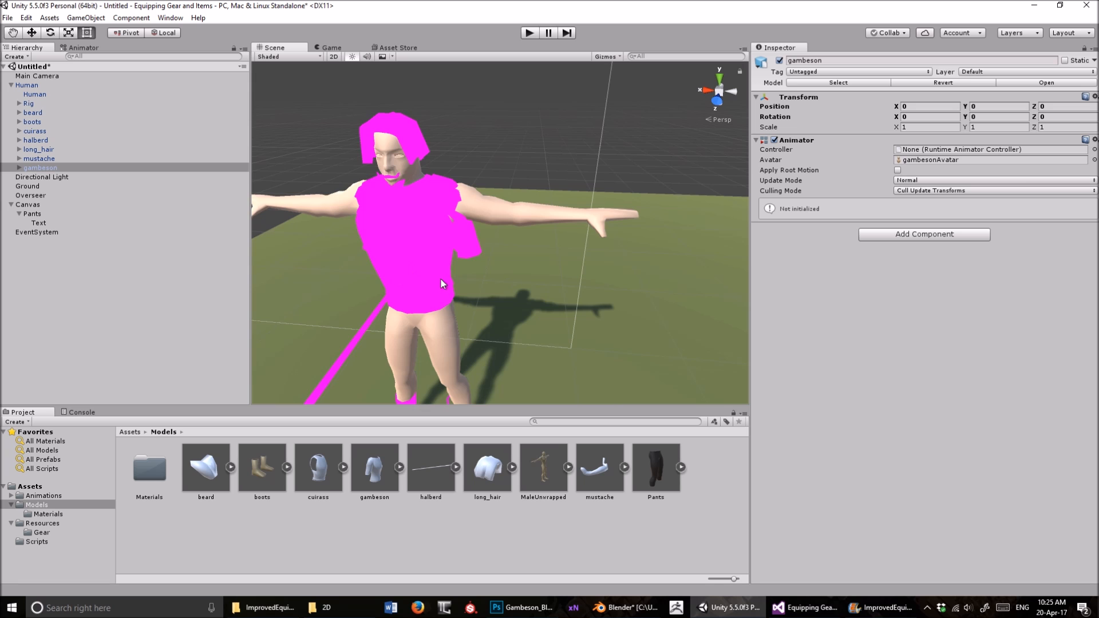
- Examine the fit of the gambeson, cuirass and hair around the character's arms and torso from several angles
{"action": "left_click_drag", "start_coordinate": [442, 279], "coordinate": [437, 295], "text": "alt"}
{"action": "middle_click_drag", "start_coordinate": [521, 355], "coordinate": [412, 234]}
{"action": "left_click_drag", "start_coordinate": [412, 235], "coordinate": [499, 242], "text": "alt"}
{"action": "middle_click_drag", "start_coordinate": [500, 241], "coordinate": [547, 214]}
{"action": "left_click_drag", "start_coordinate": [547, 214], "coordinate": [500, 240], "text": "alt"}
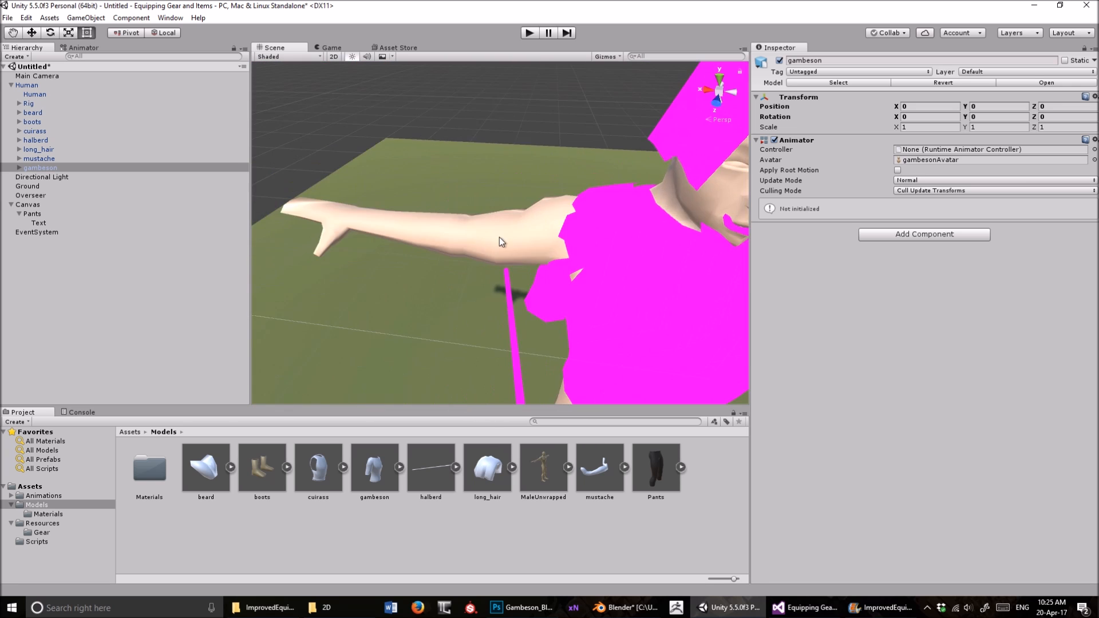
{"action": "scroll", "coordinate": [499, 239], "scroll_direction": "down", "scroll_amount": 6}
{"action": "middle_click_drag", "start_coordinate": [626, 248], "coordinate": [510, 251]}
- Assign the BrownHair material from the Materials folder to the beard's Hair_ChinBeard mesh
{"action": "left_click", "coordinate": [439, 205]}
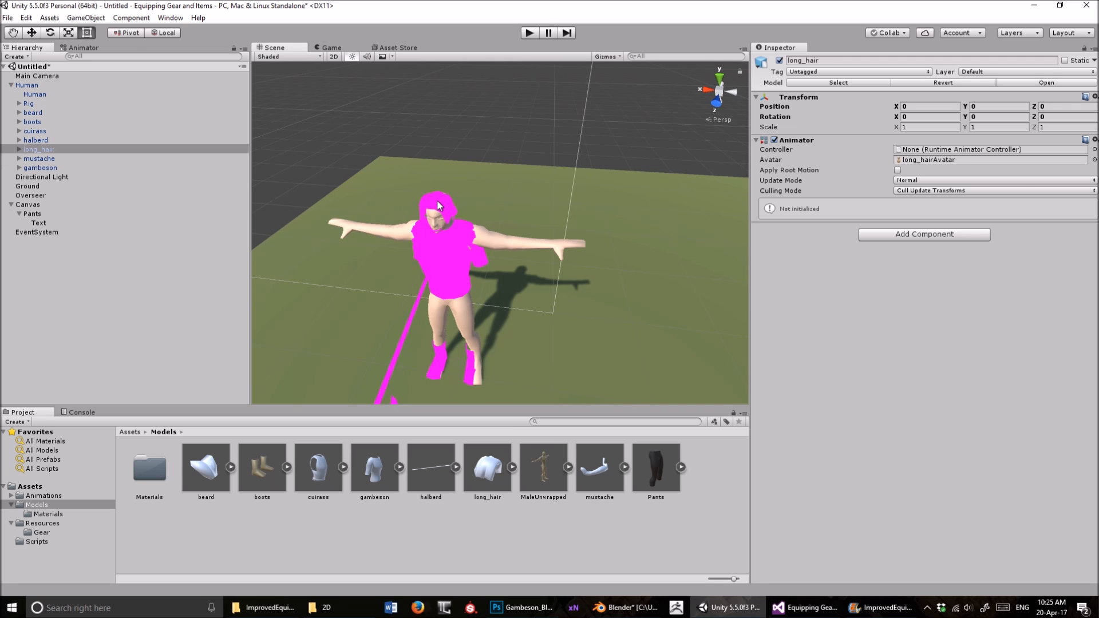
{"action": "left_click", "coordinate": [34, 113]}
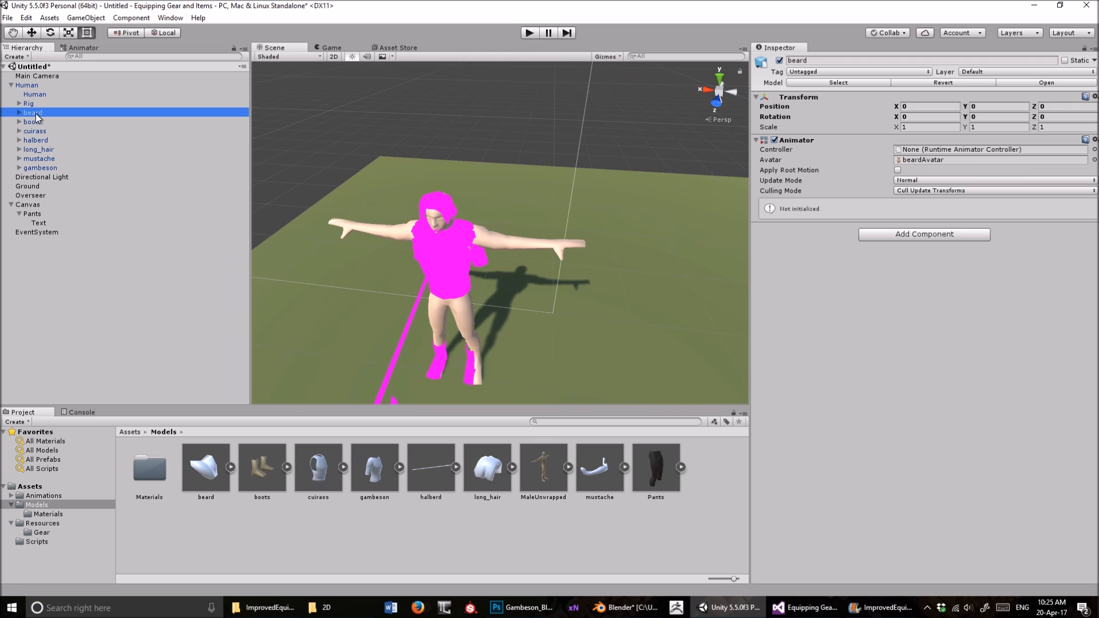
{"action": "left_click", "coordinate": [49, 514]}
{"action": "left_click_drag", "start_coordinate": [206, 467], "coordinate": [866, 203]}
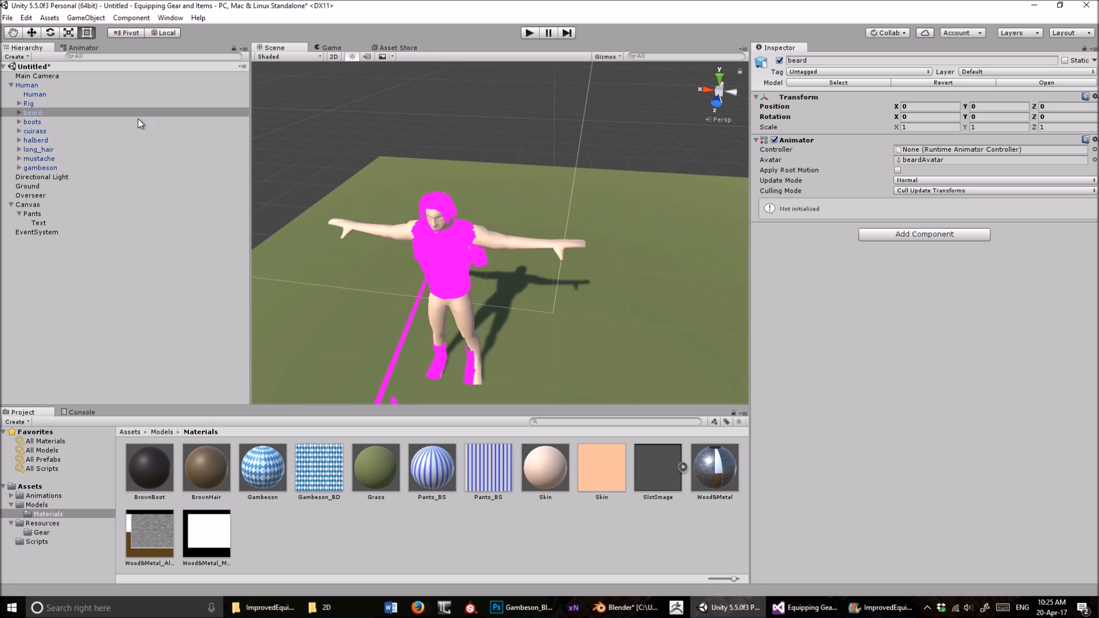
{"action": "left_click", "coordinate": [19, 113]}
{"action": "left_click", "coordinate": [57, 122]}
{"action": "left_click_drag", "start_coordinate": [204, 483], "coordinate": [829, 332]}
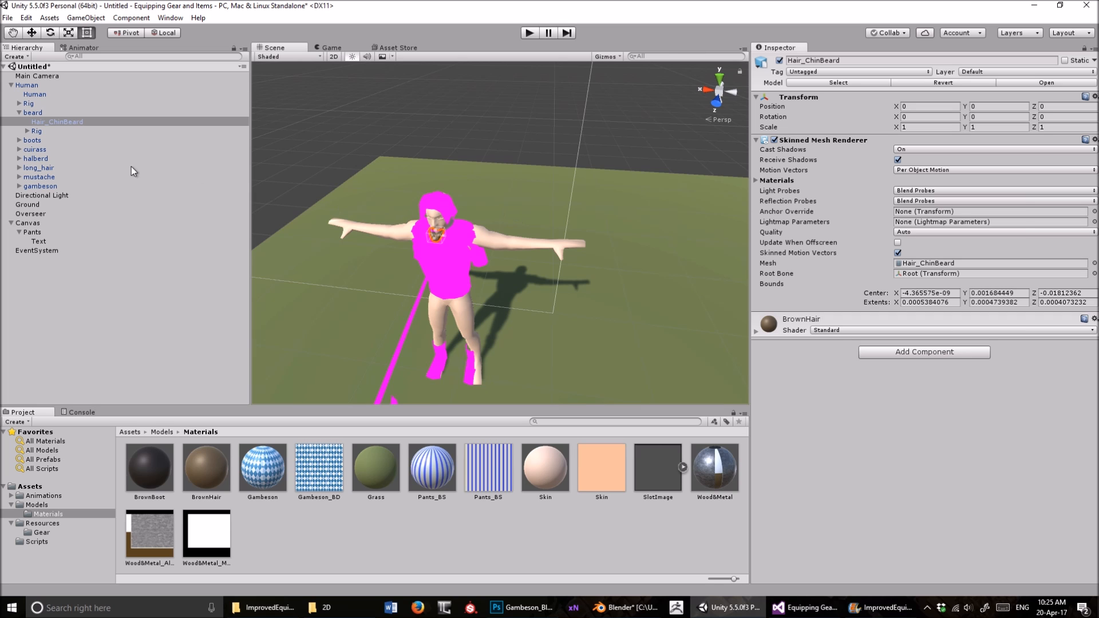
- Set the BrownHair material's smoothness to 0.12 and check the beard on the character
{"action": "left_click", "coordinate": [228, 452]}
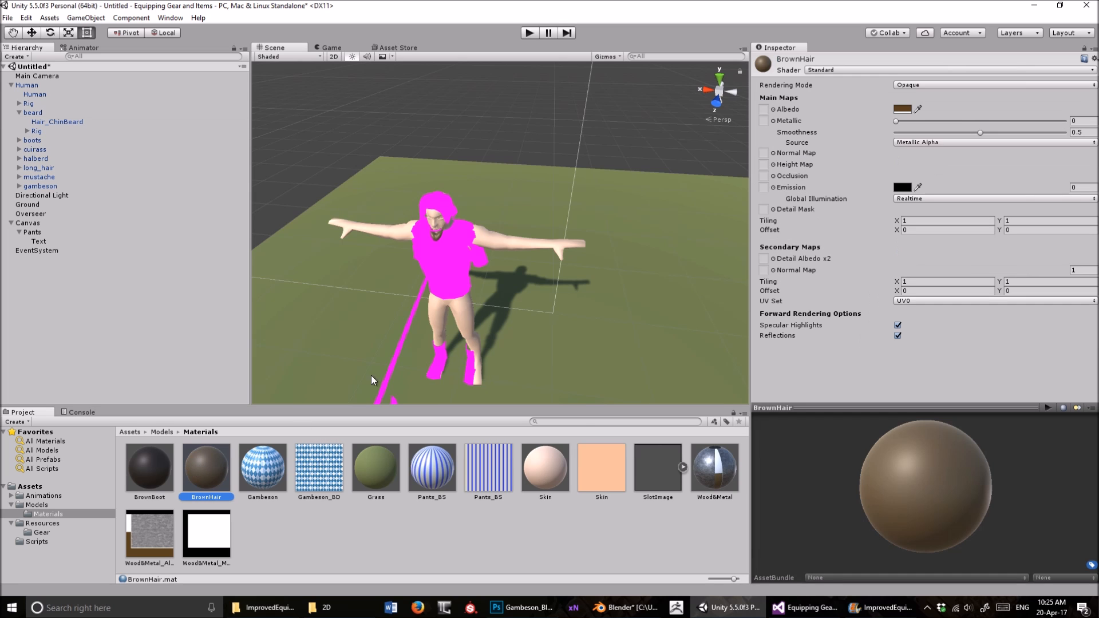
{"action": "scroll", "coordinate": [532, 256], "scroll_direction": "up", "scroll_amount": 3}
{"action": "scroll", "coordinate": [581, 197], "scroll_direction": "down", "scroll_amount": 2}
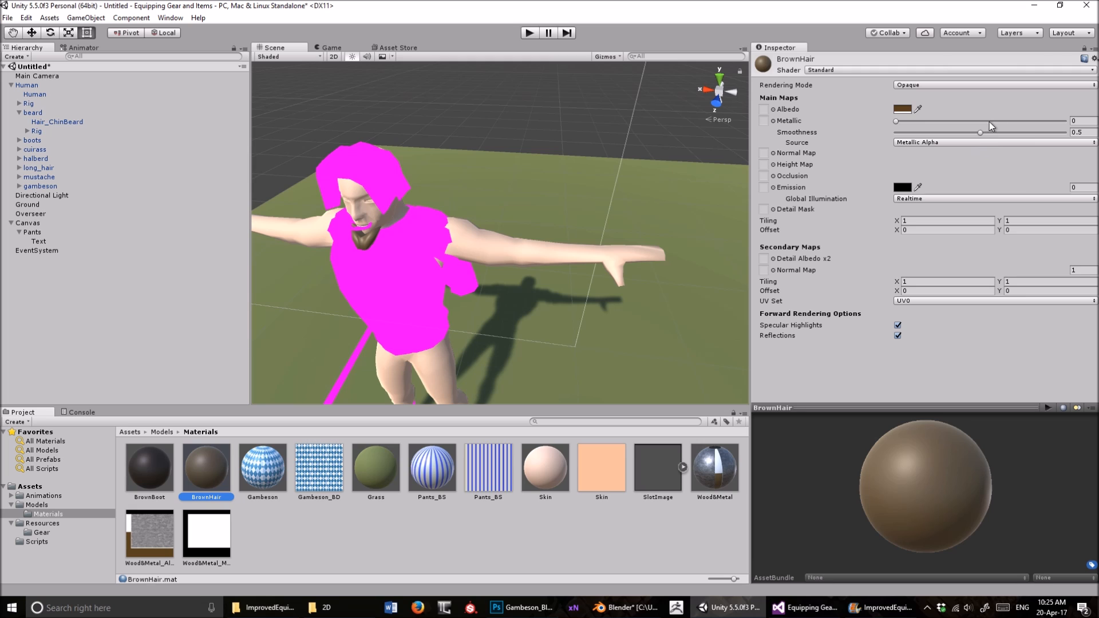
{"action": "left_click_drag", "start_coordinate": [981, 135], "coordinate": [924, 133]}
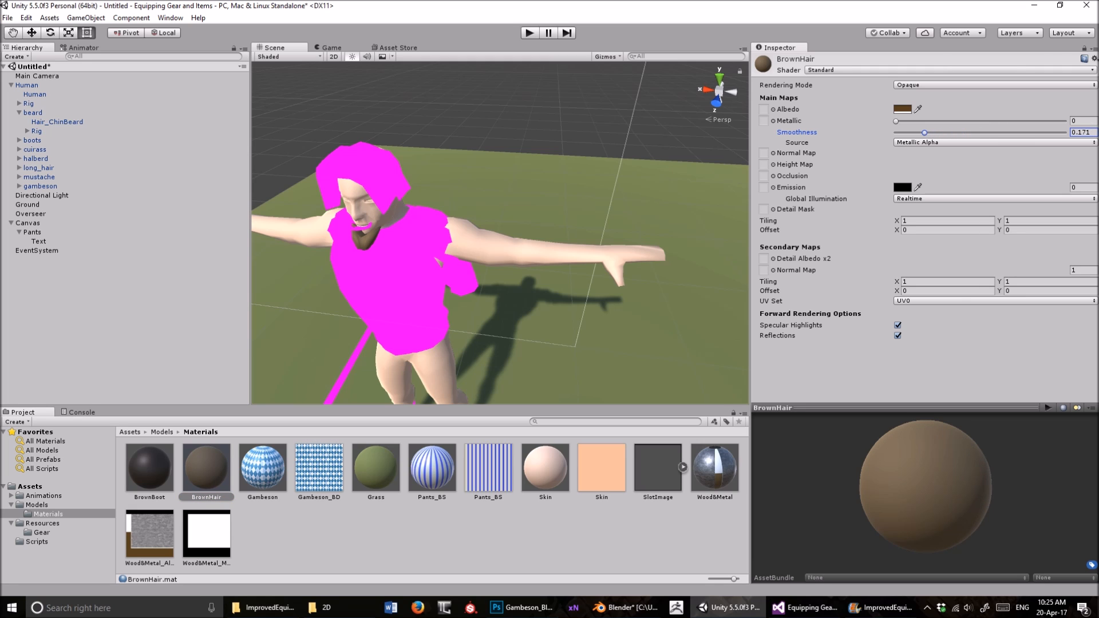
{"action": "left_click", "coordinate": [1083, 133]}
{"action": "type", "text": "1"}
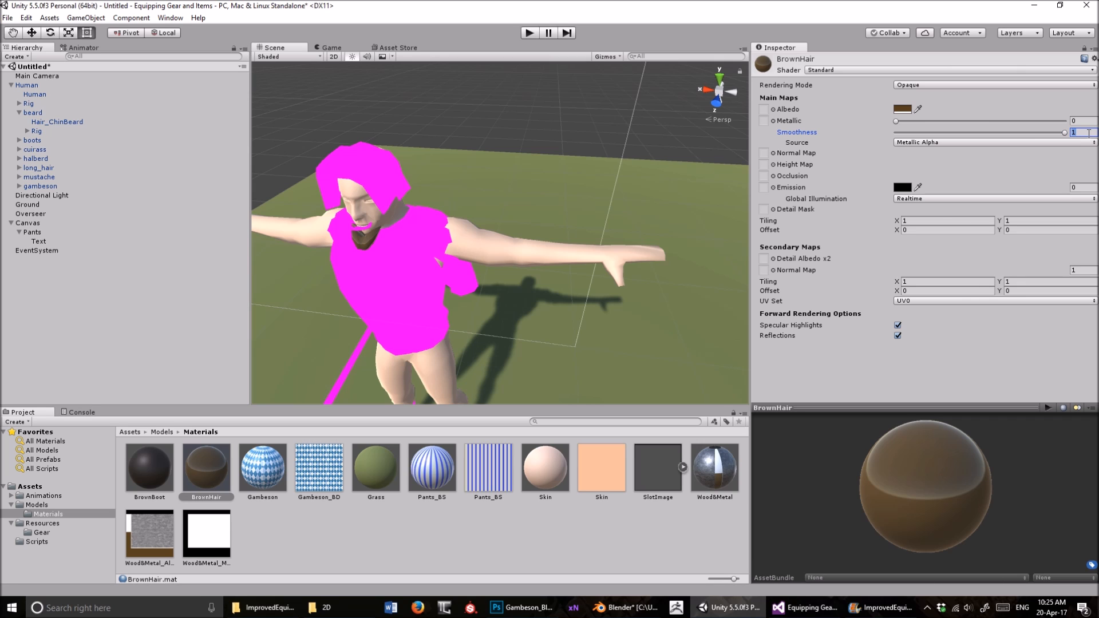
{"action": "type", "text": ".12"}
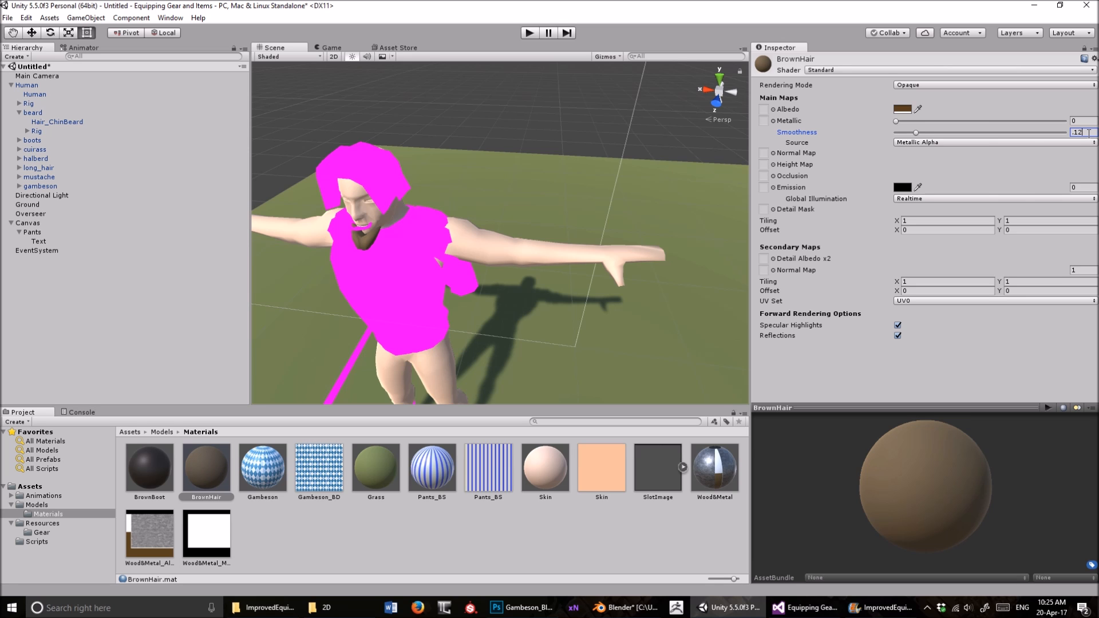
{"action": "left_click_drag", "start_coordinate": [617, 129], "coordinate": [513, 148], "text": "alt"}
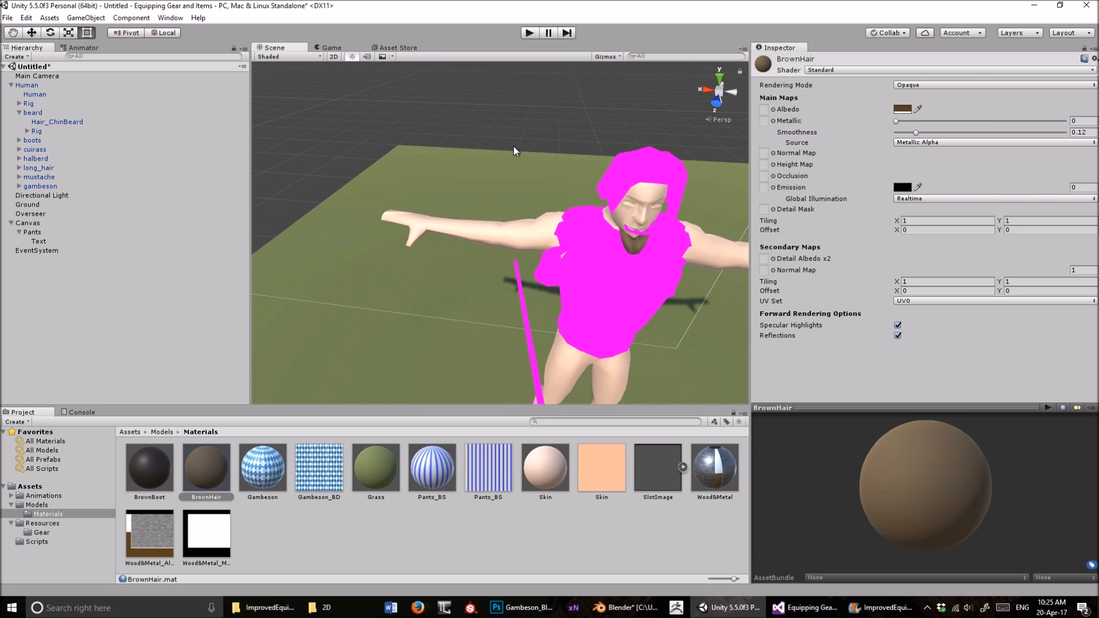
- Assign the BrownHair material to the Hair_Long mesh under long_hair
{"action": "left_click", "coordinate": [671, 173]}
{"action": "left_click", "coordinate": [20, 167]}
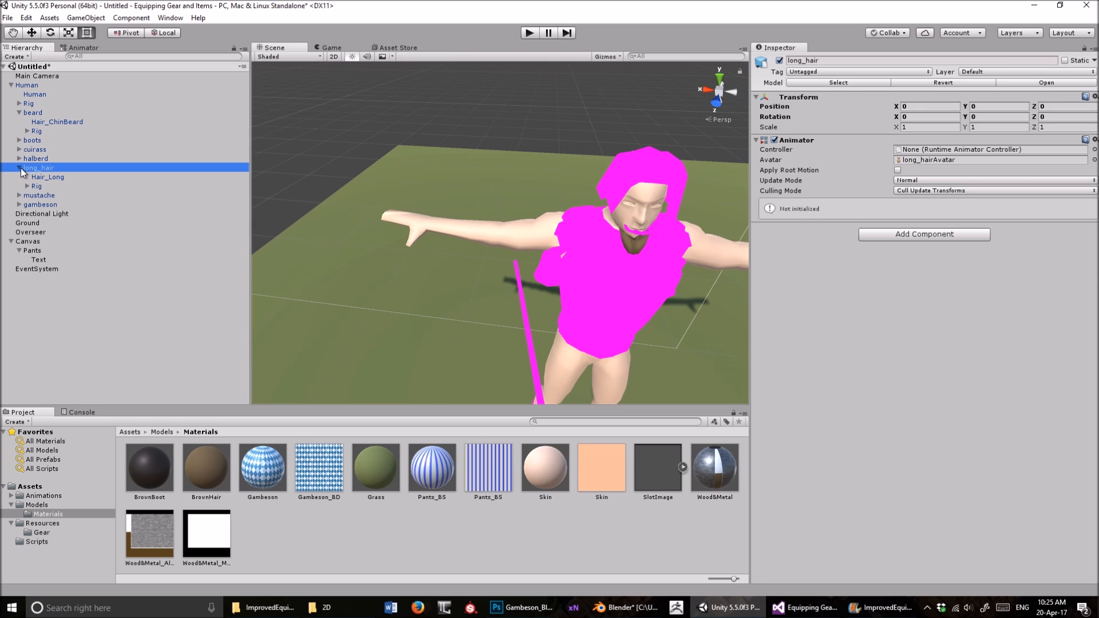
{"action": "left_click", "coordinate": [34, 178]}
{"action": "left_click_drag", "start_coordinate": [212, 477], "coordinate": [850, 342]}
{"action": "left_click_drag", "start_coordinate": [573, 229], "coordinate": [418, 225], "text": "alt"}
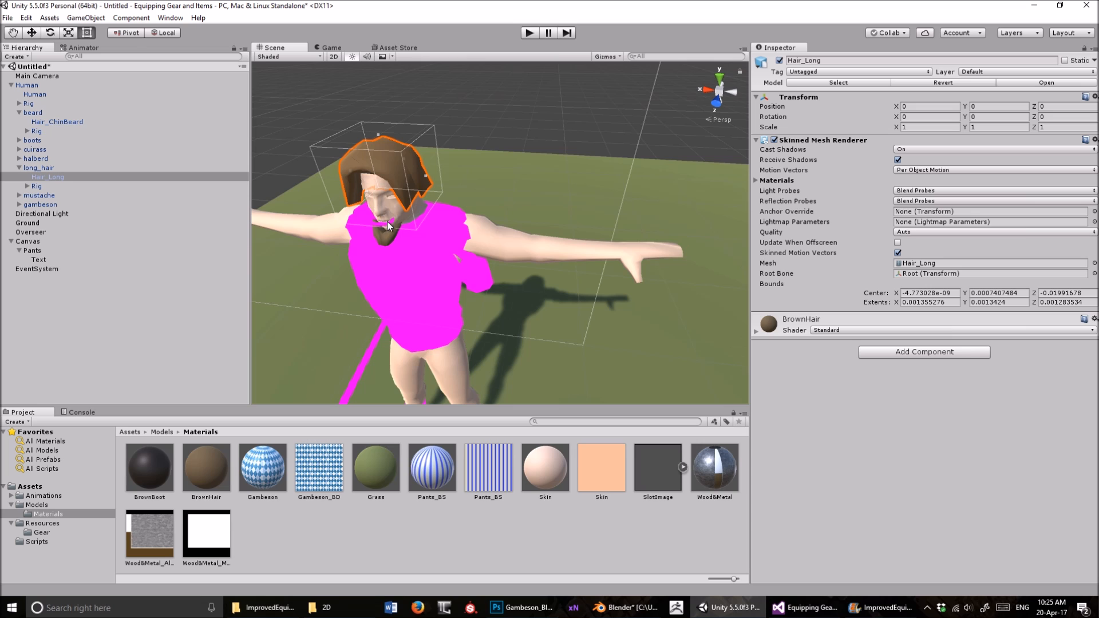
- Assign the BrownHair material to the Hair_Mustache mesh and check the hair pieces around the head
{"action": "left_click", "coordinate": [24, 195]}
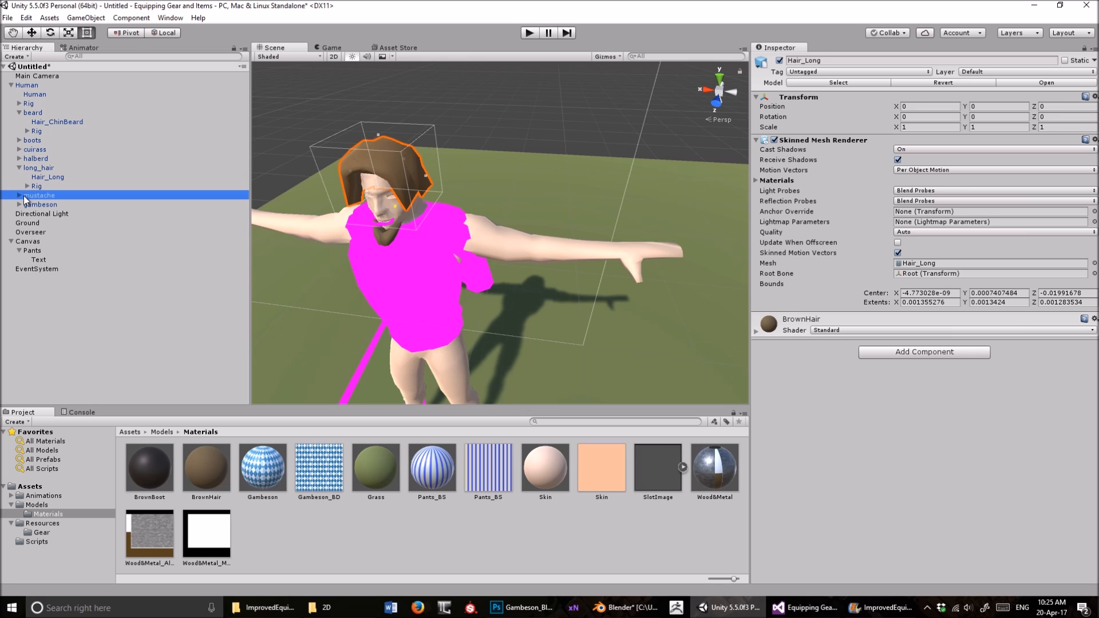
{"action": "left_click", "coordinate": [42, 205]}
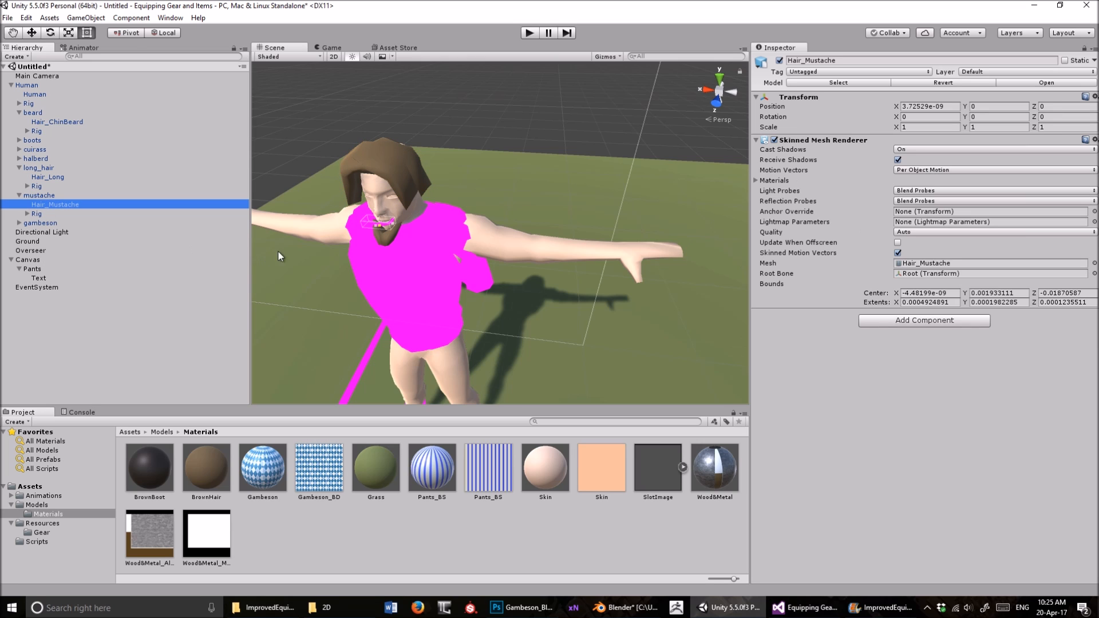
{"action": "left_click_drag", "start_coordinate": [813, 362], "coordinate": [812, 360]}
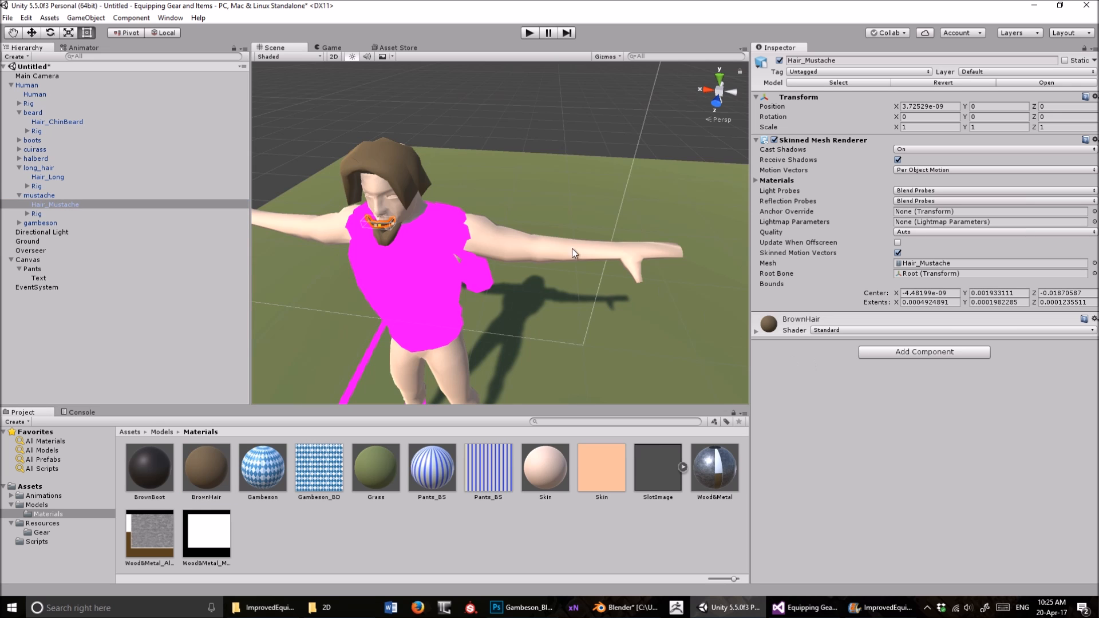
{"action": "scroll", "coordinate": [558, 228], "scroll_direction": "up", "scroll_amount": 5}
{"action": "scroll", "coordinate": [568, 218], "scroll_direction": "down", "scroll_amount": 5}
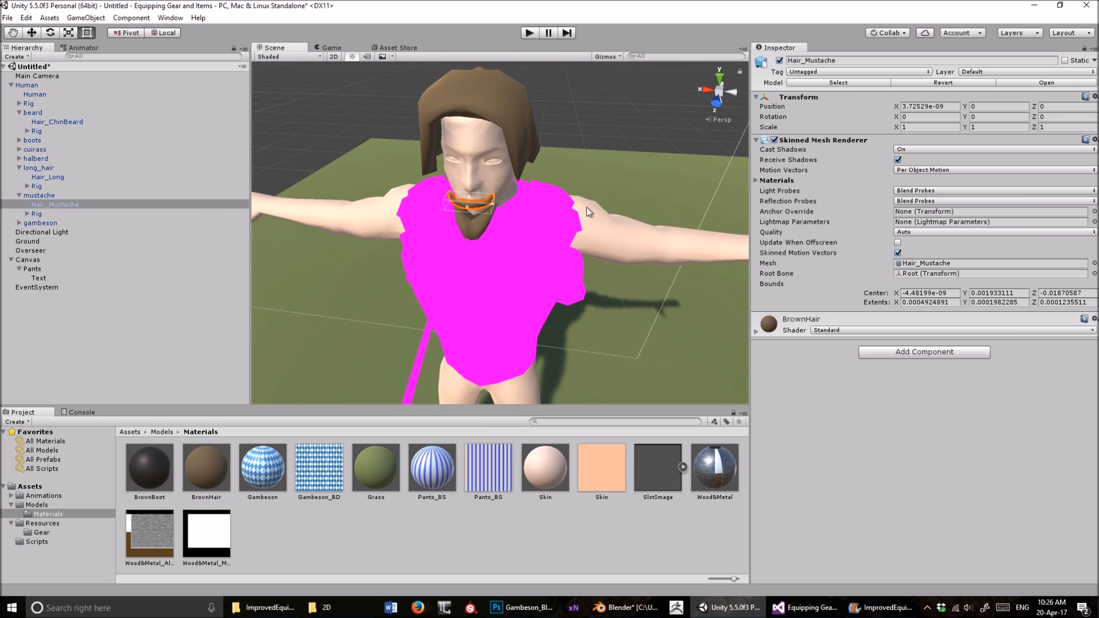
{"action": "middle_click_drag", "start_coordinate": [675, 215], "coordinate": [560, 222]}
{"action": "right_click_drag", "start_coordinate": [590, 223], "coordinate": [463, 228]}
{"action": "middle_click_drag", "start_coordinate": [595, 231], "coordinate": [521, 233]}
- Create a new material named Metal in the Materials folder for the cuirass mesh
{"action": "left_click", "coordinate": [486, 248]}
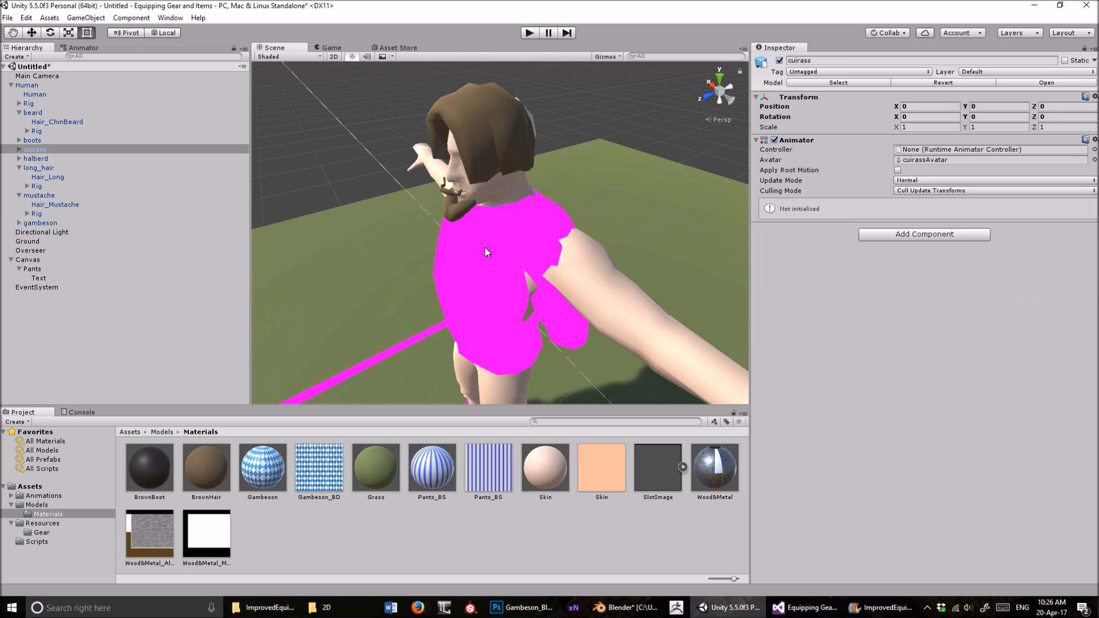
{"action": "left_click", "coordinate": [20, 149]}
{"action": "left_click", "coordinate": [35, 159]}
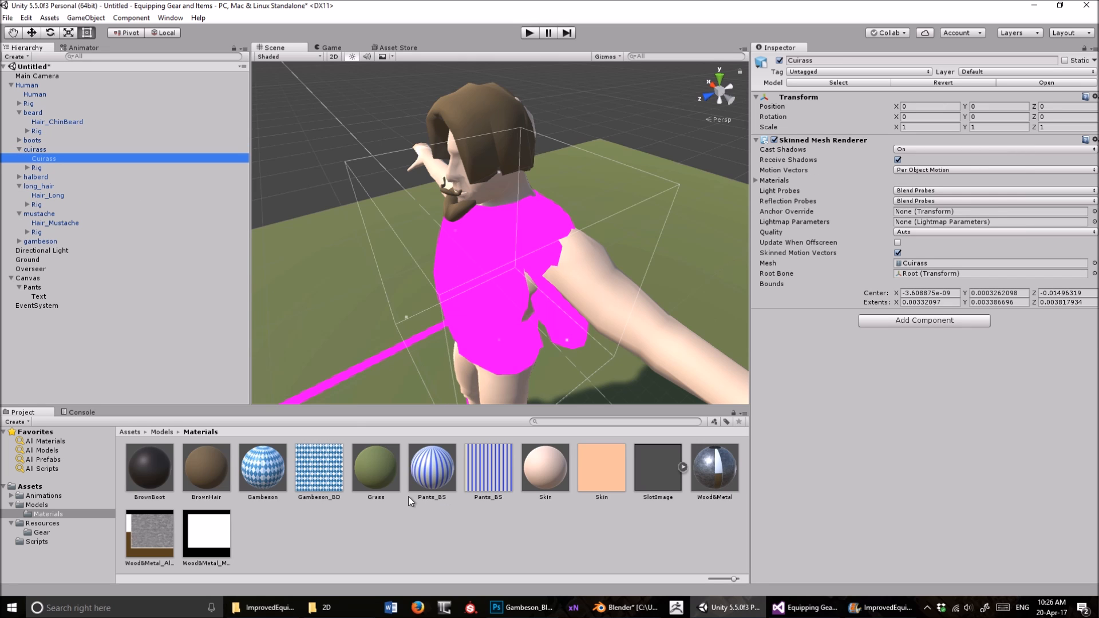
{"action": "right_click", "coordinate": [374, 524]}
{"action": "mouse_move", "coordinate": [401, 316]}
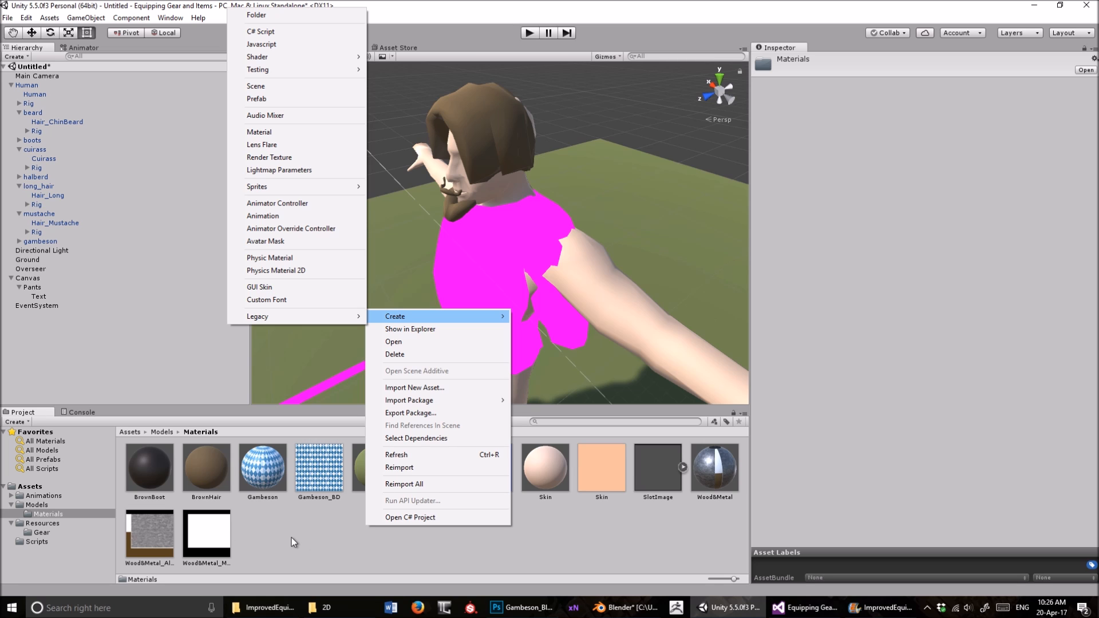
{"action": "left_click", "coordinate": [269, 133]}
{"action": "type", "text": "Metal"}
{"action": "key", "text": "Return"}
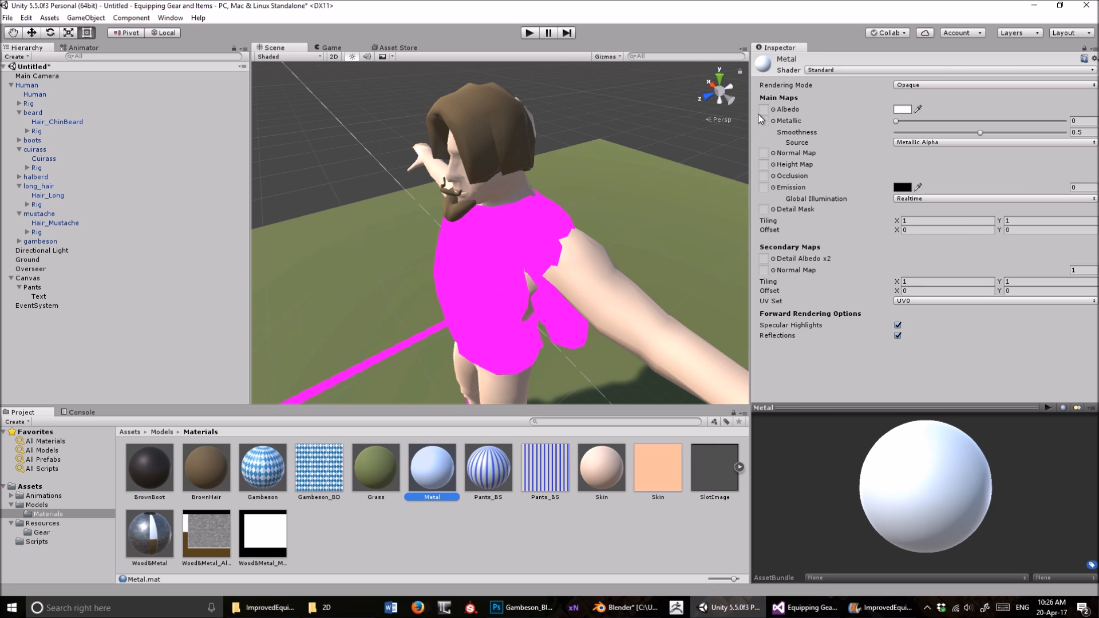
- Sample the Metal material's albedo colour from the Wood&Metal_Albedo texture, and set Metallic to 0.726 and Smoothness to 0.772
{"action": "left_click", "coordinate": [773, 109]}
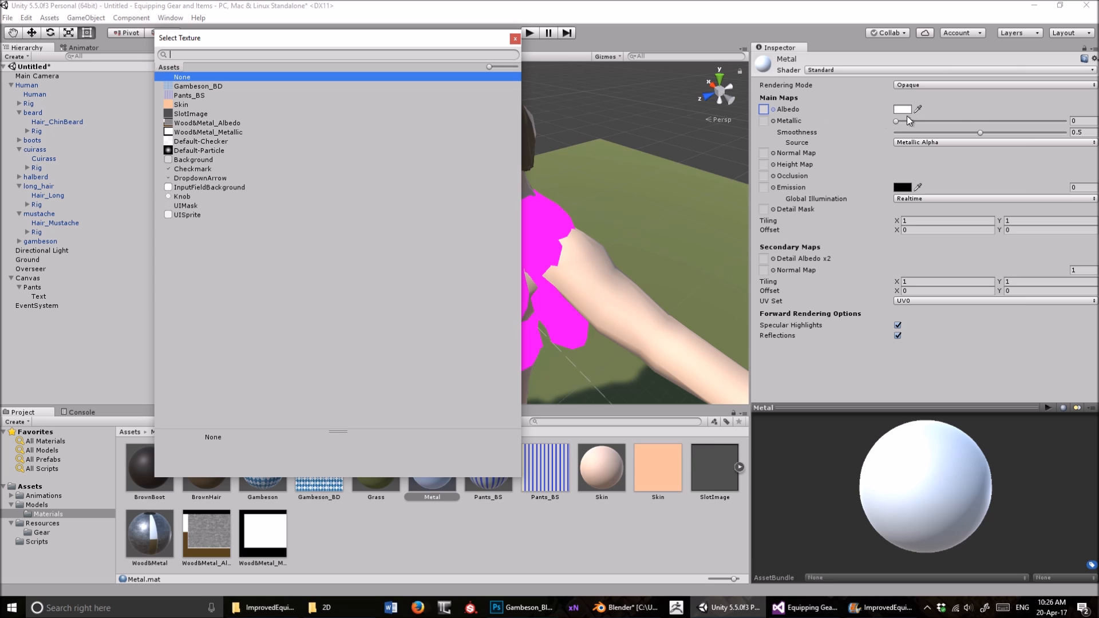
{"action": "left_click", "coordinate": [515, 38]}
{"action": "left_click", "coordinate": [918, 109]}
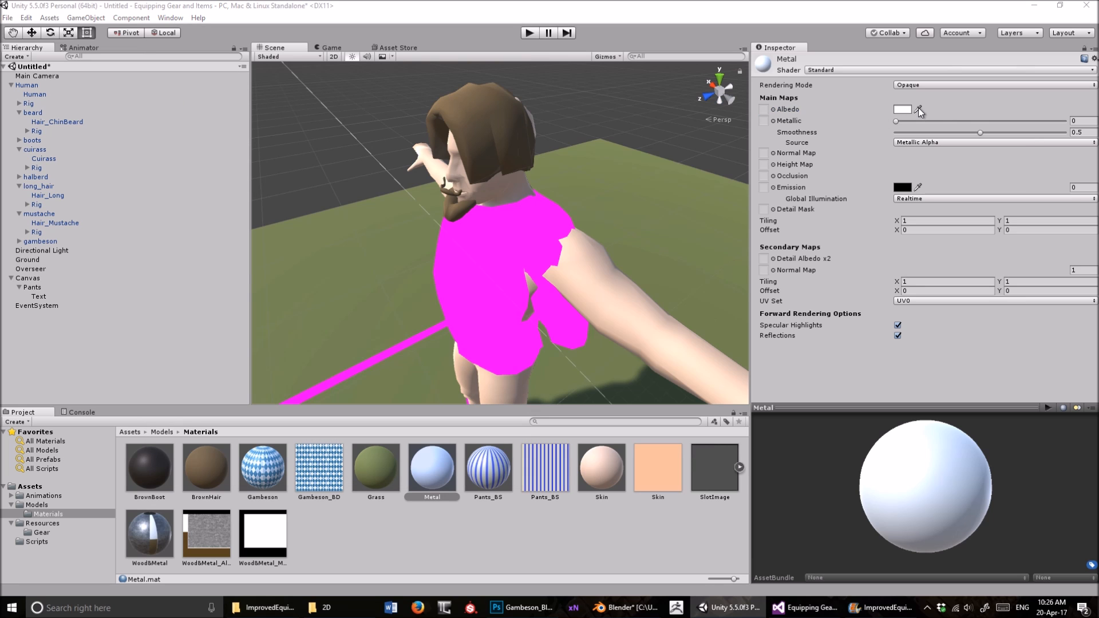
{"action": "left_click", "coordinate": [205, 537]}
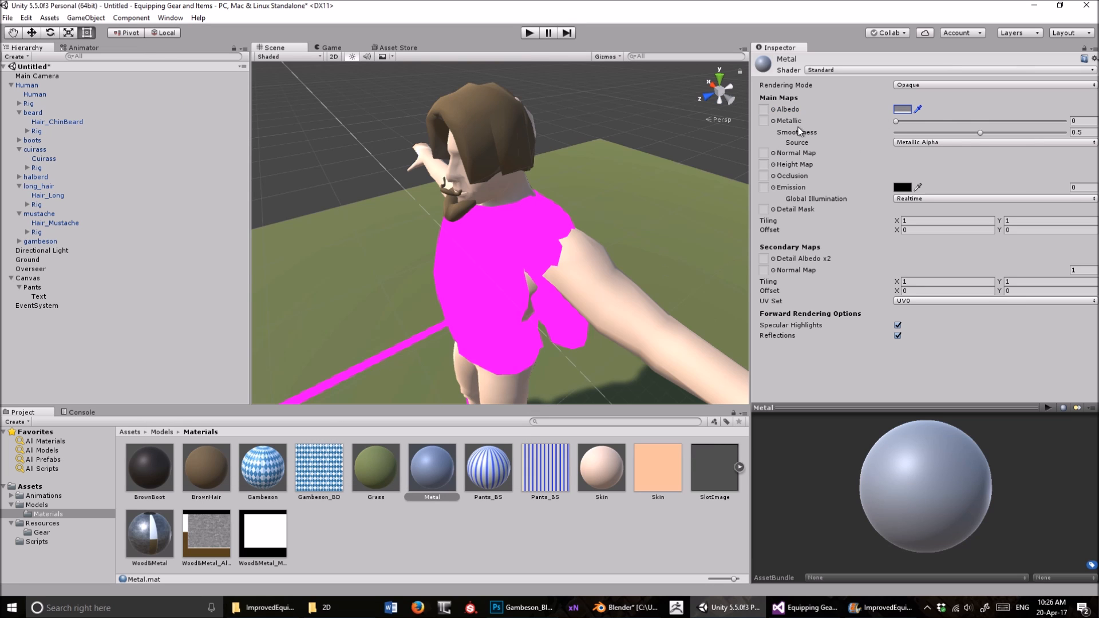
{"action": "left_click_drag", "start_coordinate": [904, 121], "coordinate": [1018, 121]}
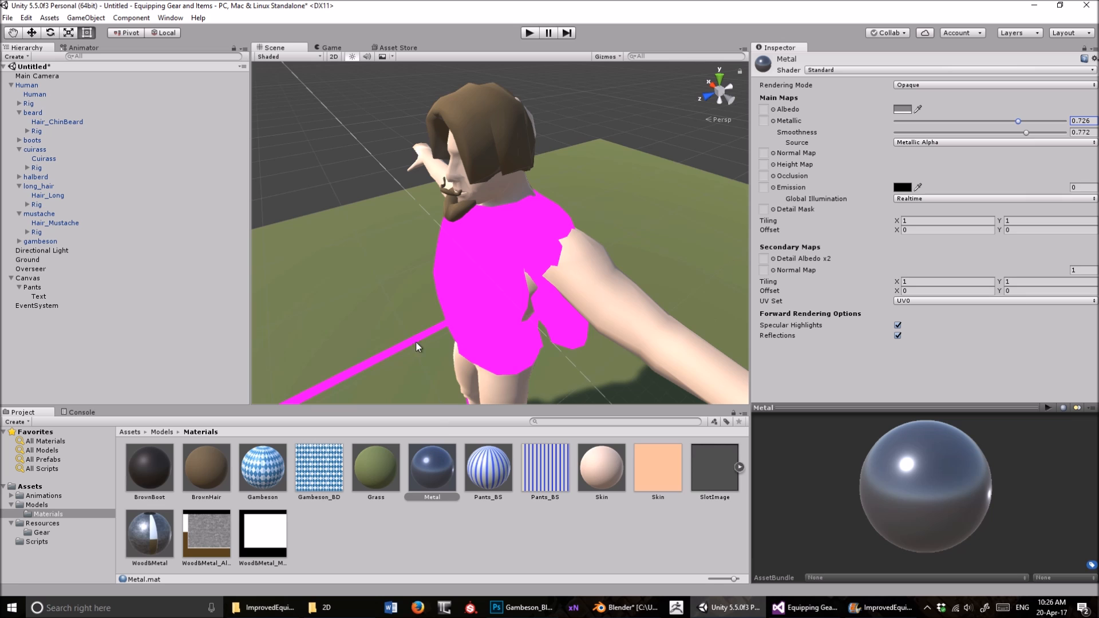
- Assign the Metal material to the Cuirass mesh
{"action": "left_click", "coordinate": [36, 158]}
{"action": "left_click_drag", "start_coordinate": [432, 467], "coordinate": [836, 339]}
{"action": "right_click_drag", "start_coordinate": [607, 257], "coordinate": [394, 230]}
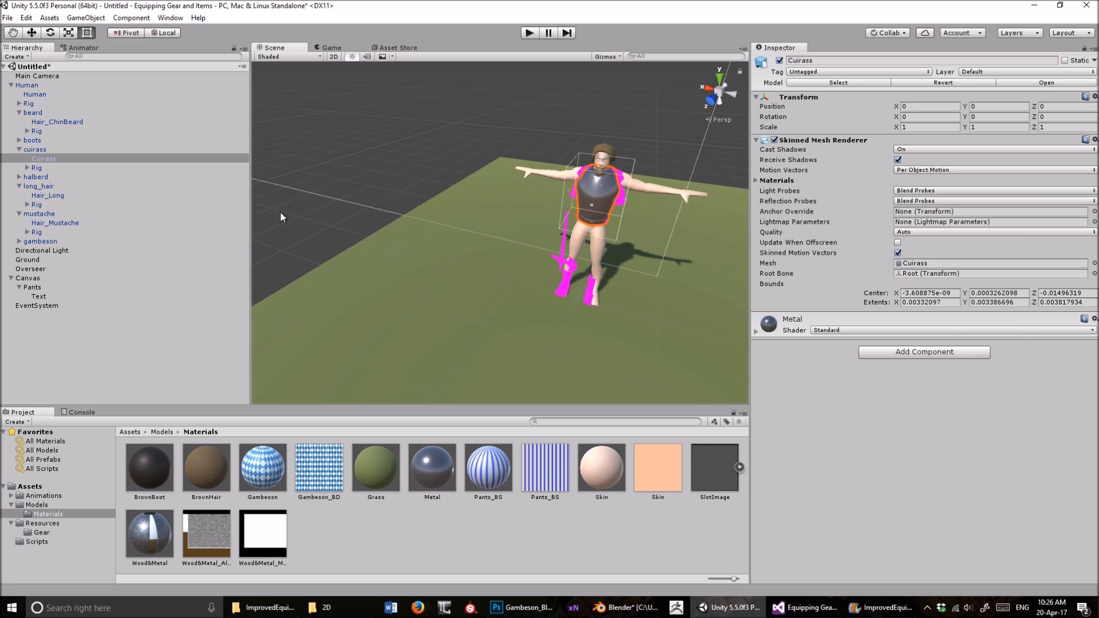
- Assign the BrownBoot material to the Boots mesh and check the boots up close
{"action": "left_click", "coordinate": [19, 140]}
{"action": "left_click", "coordinate": [40, 149]}
{"action": "right_click_drag", "start_coordinate": [456, 248], "coordinate": [403, 239]}
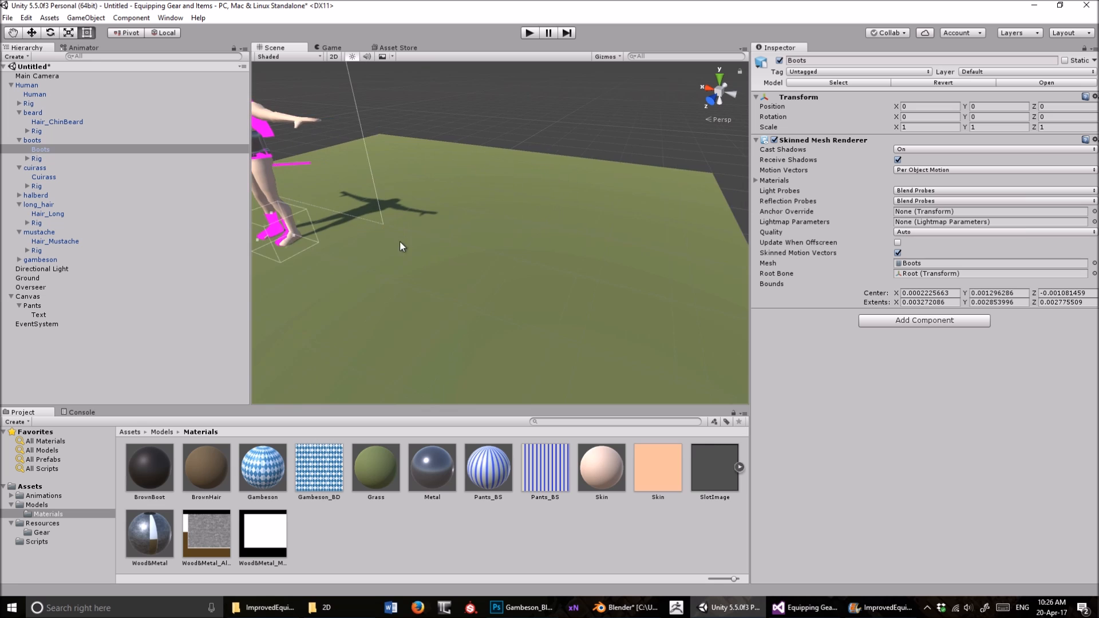
{"action": "middle_click_drag", "start_coordinate": [321, 231], "coordinate": [449, 252]}
{"action": "middle_click_drag", "start_coordinate": [486, 287], "coordinate": [269, 241]}
{"action": "middle_click_drag", "start_coordinate": [324, 284], "coordinate": [486, 400]}
{"action": "left_click_drag", "start_coordinate": [150, 467], "coordinate": [845, 344]}
{"action": "middle_click_drag", "start_coordinate": [639, 301], "coordinate": [620, 322]}
{"action": "scroll", "coordinate": [627, 300], "scroll_direction": "up", "scroll_amount": 2}
{"action": "scroll", "coordinate": [624, 324], "scroll_direction": "up", "scroll_amount": 2}
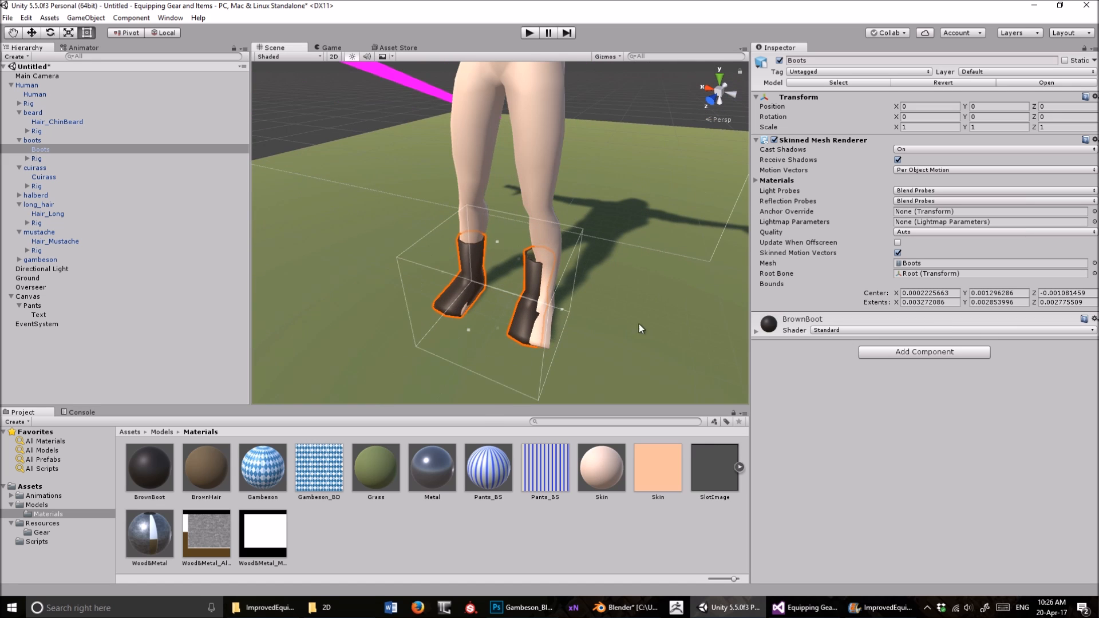
- Set the BrownBoot material's smoothness to 0.412
{"action": "left_click", "coordinate": [144, 467]}
{"action": "left_click_drag", "start_coordinate": [982, 134], "coordinate": [967, 140]}
{"action": "middle_click_drag", "start_coordinate": [699, 184], "coordinate": [676, 205]}
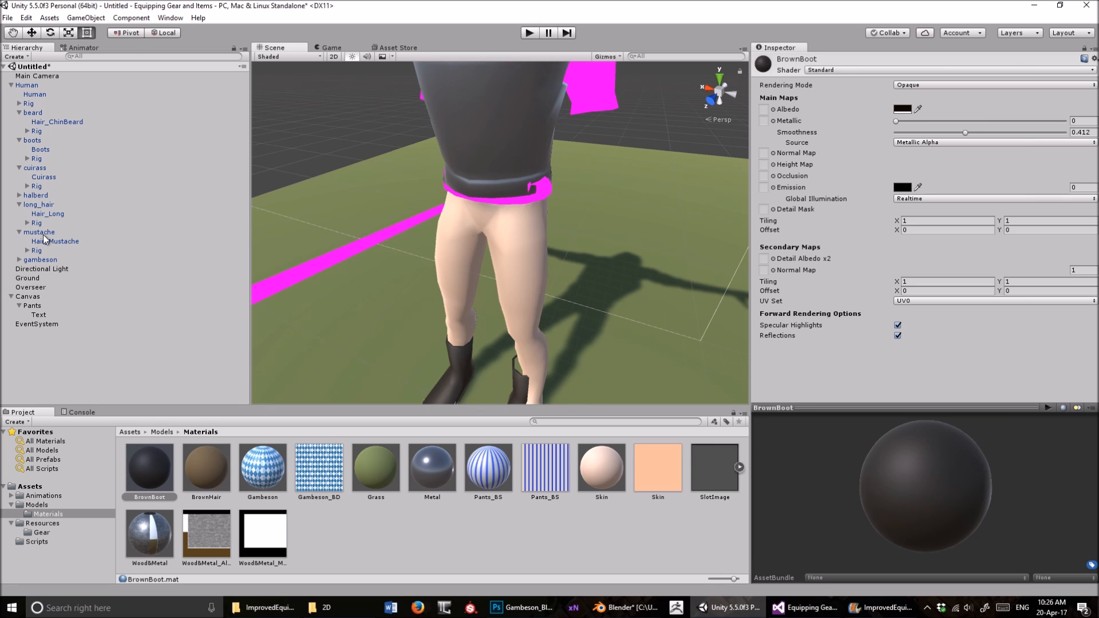
- Assign the Gambeson material to the Gambeson mesh under the gambeson object
{"action": "left_click", "coordinate": [19, 260]}
{"action": "left_click", "coordinate": [49, 269]}
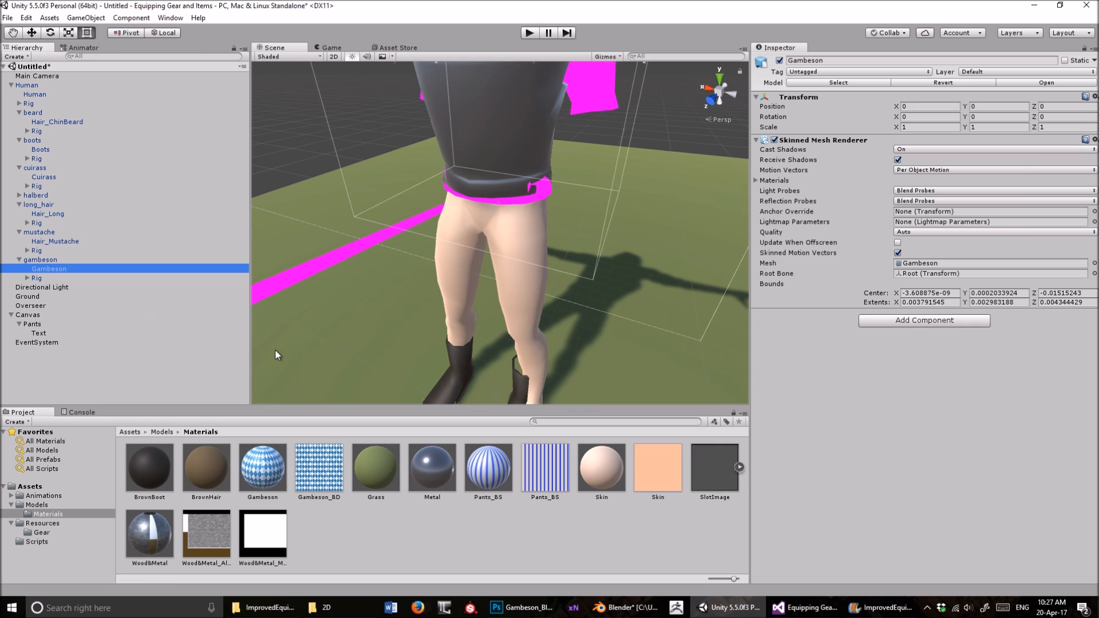
{"action": "left_click_drag", "start_coordinate": [269, 475], "coordinate": [607, 389]}
{"action": "left_click_drag", "start_coordinate": [826, 351], "coordinate": [826, 353]}
{"action": "key", "text": "f"}
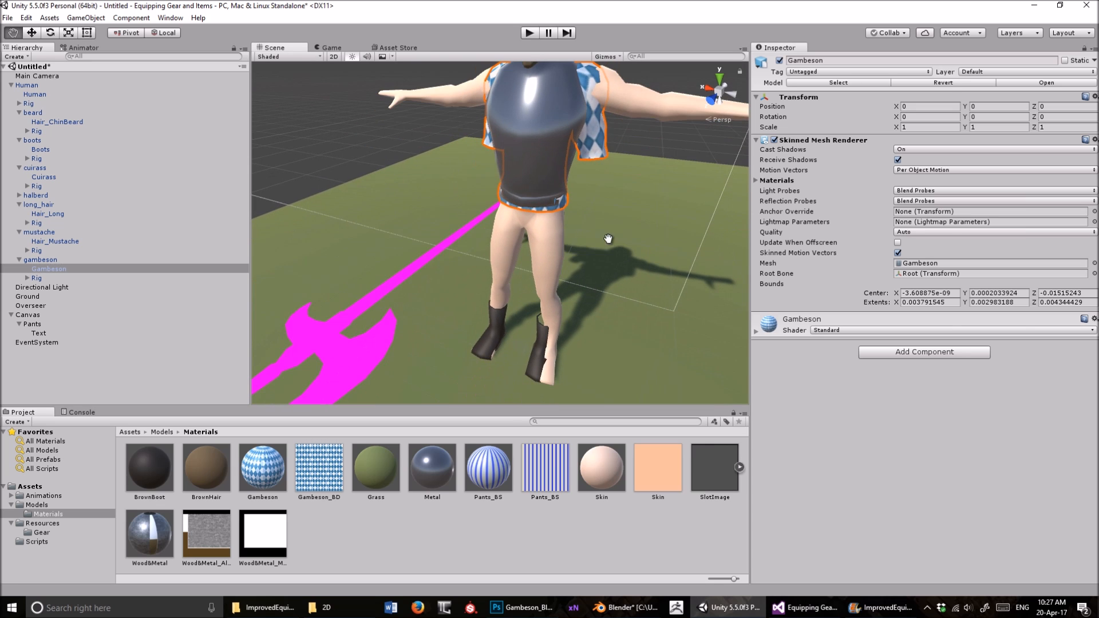
- Assign the Wood&Metal material to the Halberd mesh and check the axe head
{"action": "left_click", "coordinate": [51, 196]}
{"action": "left_click", "coordinate": [21, 196]}
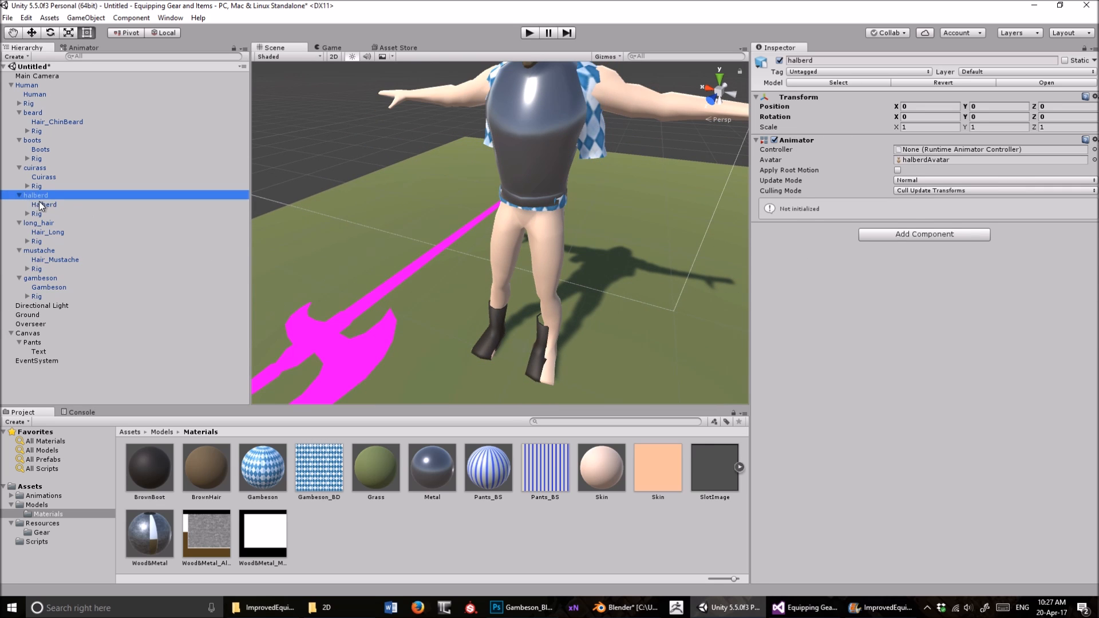
{"action": "left_click", "coordinate": [40, 204]}
{"action": "left_click_drag", "start_coordinate": [149, 532], "coordinate": [798, 338]}
{"action": "left_click_drag", "start_coordinate": [583, 267], "coordinate": [703, 304], "text": "alt"}
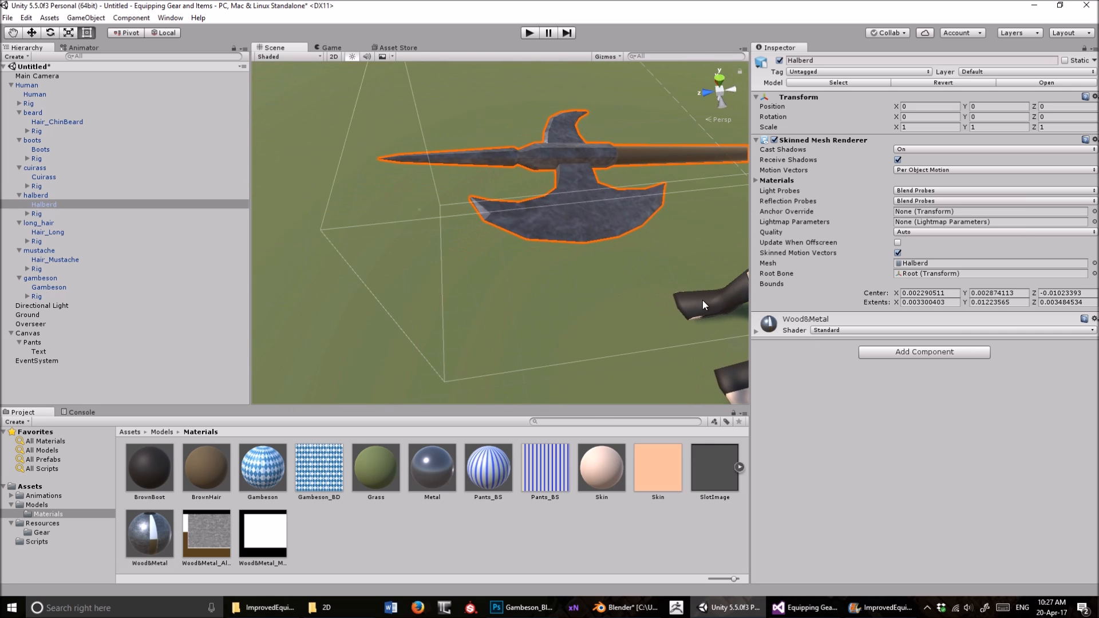
- Expand the halberd's Wood&Metal material settings and set its smoothness to 0.657
{"action": "left_click", "coordinate": [760, 329]}
{"action": "left_click_drag", "start_coordinate": [634, 287], "coordinate": [557, 313], "text": "alt"}
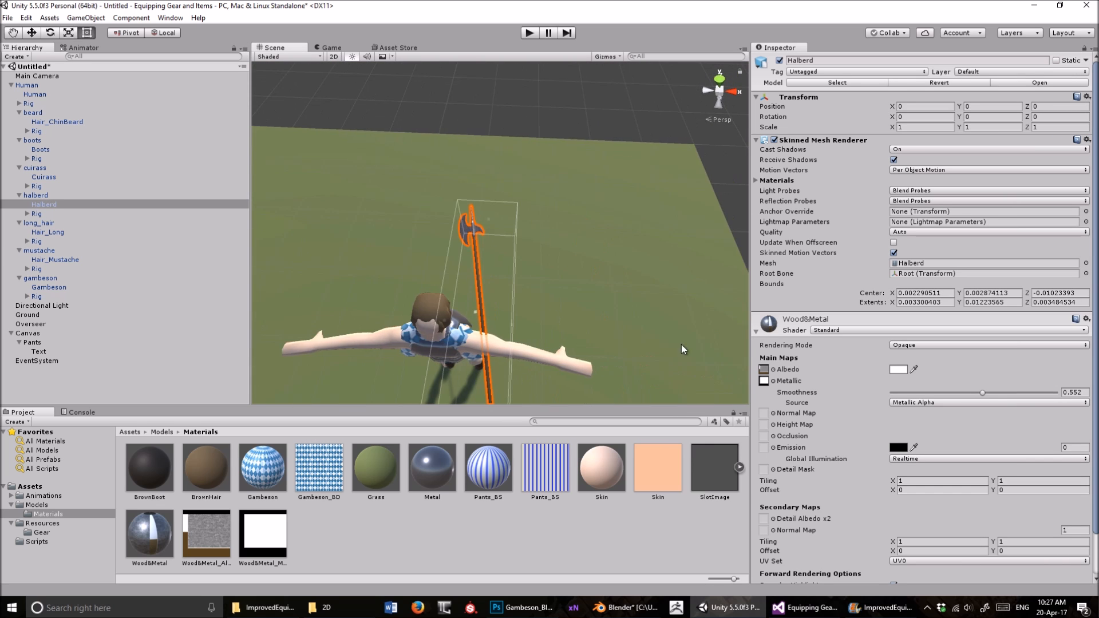
{"action": "mouse_move", "coordinate": [989, 394]}
{"action": "left_mouse_down"}
{"action": "mouse_move", "coordinate": [1010, 390]}
{"action": "mouse_move", "coordinate": [999, 393]}
{"action": "left_mouse_up"}
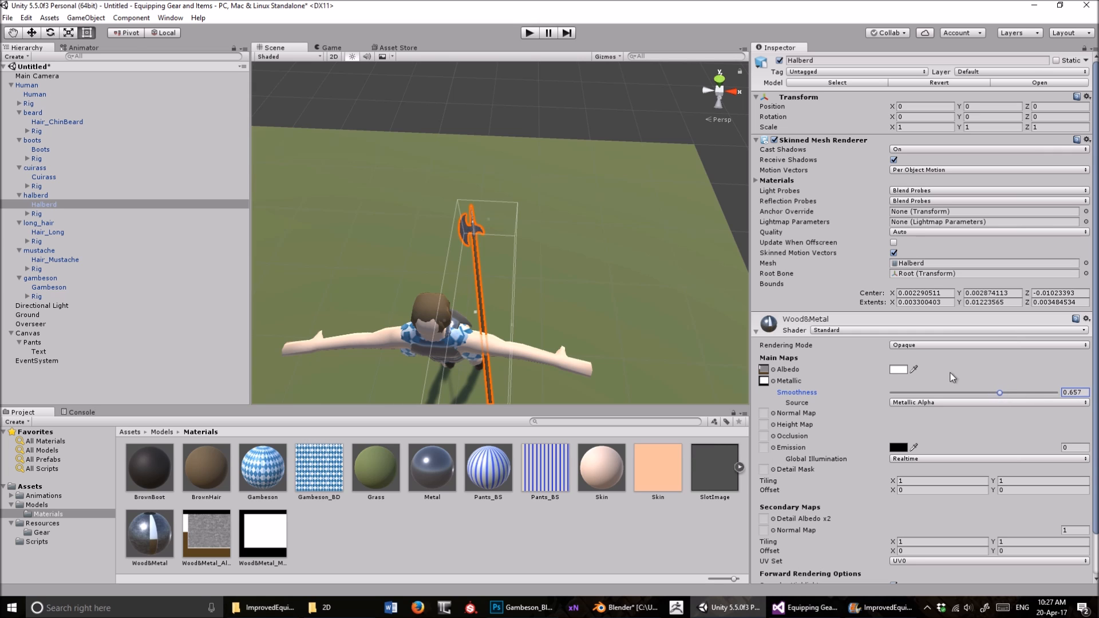
- Set the alpha source of the Wood&Metal_Metallic texture to From Gray Scale and apply the import settings
{"action": "scroll", "coordinate": [665, 298], "scroll_direction": "up", "scroll_amount": 15}
{"action": "left_click_drag", "start_coordinate": [468, 274], "coordinate": [310, 486], "text": "alt"}
{"action": "scroll", "coordinate": [524, 283], "scroll_direction": "down", "scroll_amount": 10}
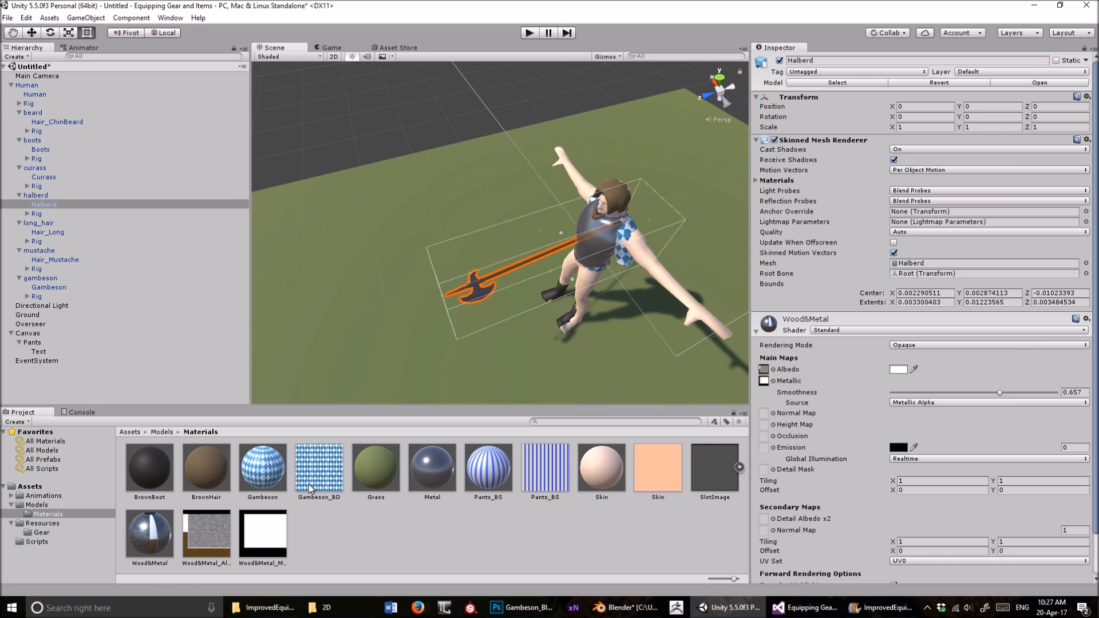
{"action": "left_click", "coordinate": [259, 529]}
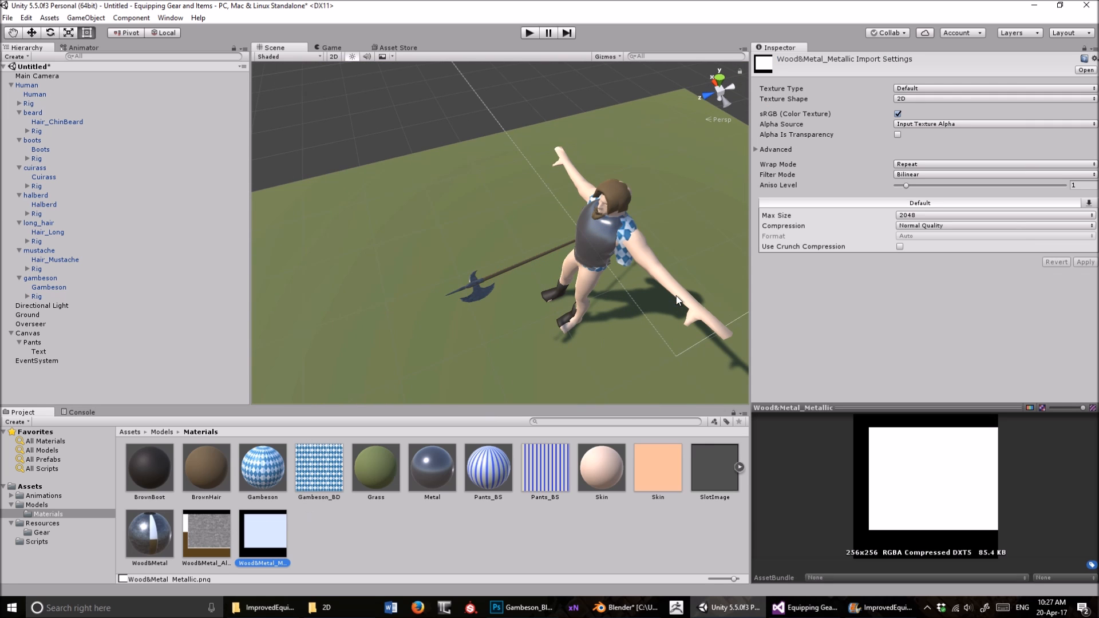
{"action": "left_click", "coordinate": [948, 124]}
{"action": "left_click", "coordinate": [946, 163]}
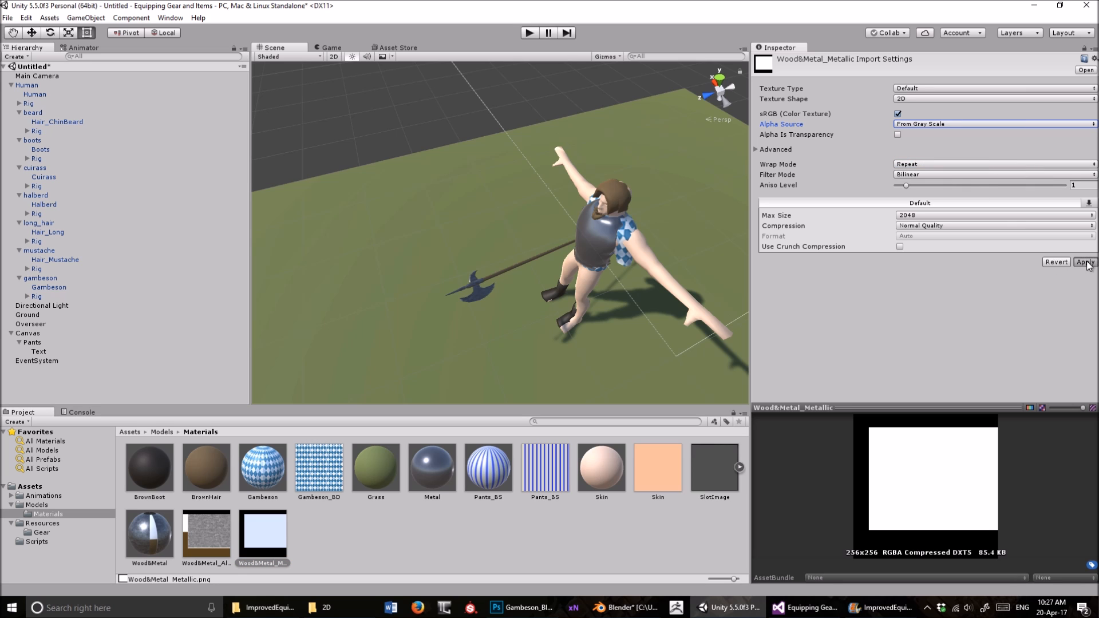
- Check the halberd's axe head up close and set the Wood&Metal material's smoothness to 0.64
{"action": "scroll", "coordinate": [598, 297], "scroll_direction": "up", "scroll_amount": 2}
{"action": "scroll", "coordinate": [599, 297], "scroll_direction": "up", "scroll_amount": 5}
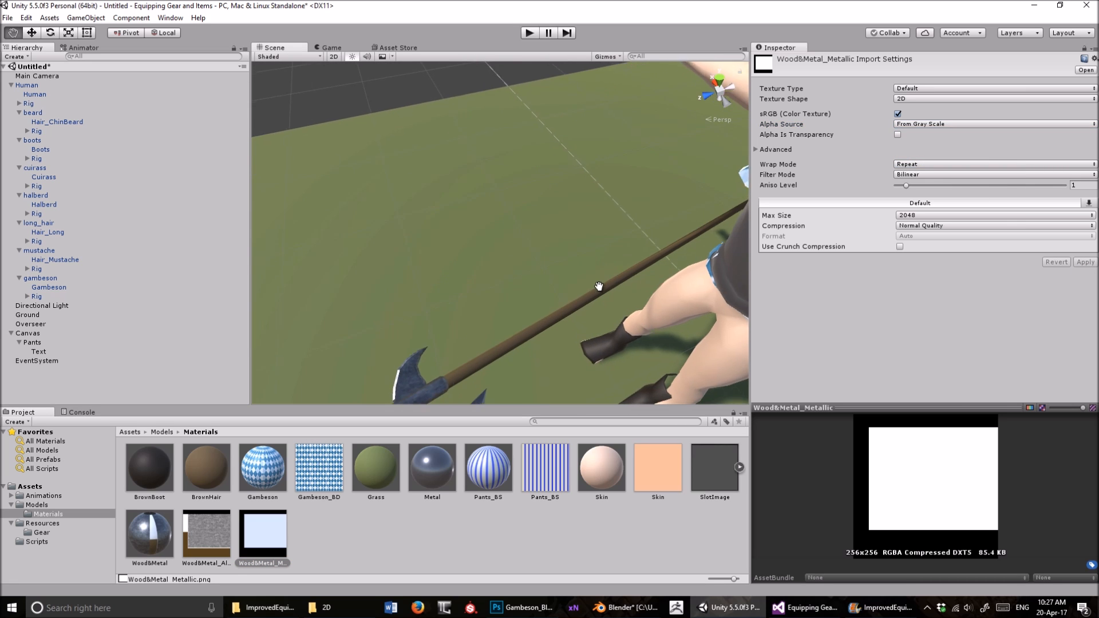
{"action": "left_click_drag", "start_coordinate": [525, 345], "coordinate": [194, 284], "text": "alt"}
{"action": "middle_click_drag", "start_coordinate": [347, 275], "coordinate": [470, 307]}
{"action": "left_click_drag", "start_coordinate": [496, 259], "coordinate": [465, 283], "text": "alt"}
{"action": "left_click_drag", "start_coordinate": [382, 256], "coordinate": [445, 304], "text": "alt"}
{"action": "left_click", "coordinate": [154, 526]}
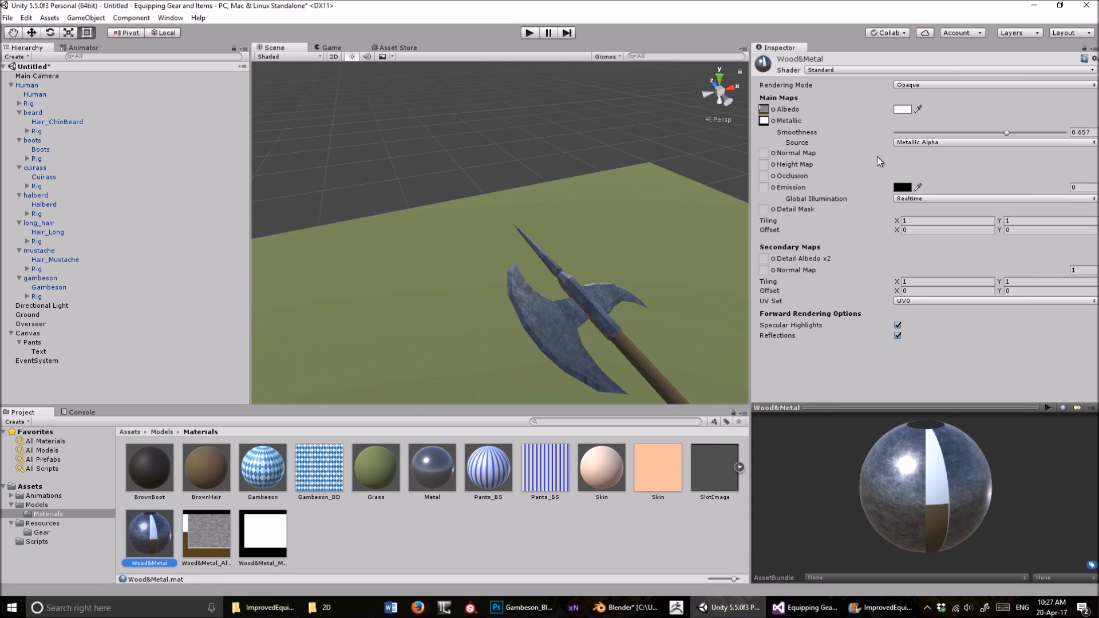
{"action": "mouse_move", "coordinate": [1008, 133]}
{"action": "left_mouse_down"}
{"action": "mouse_move", "coordinate": [1025, 137]}
{"action": "mouse_move", "coordinate": [1006, 138]}
{"action": "left_mouse_up"}
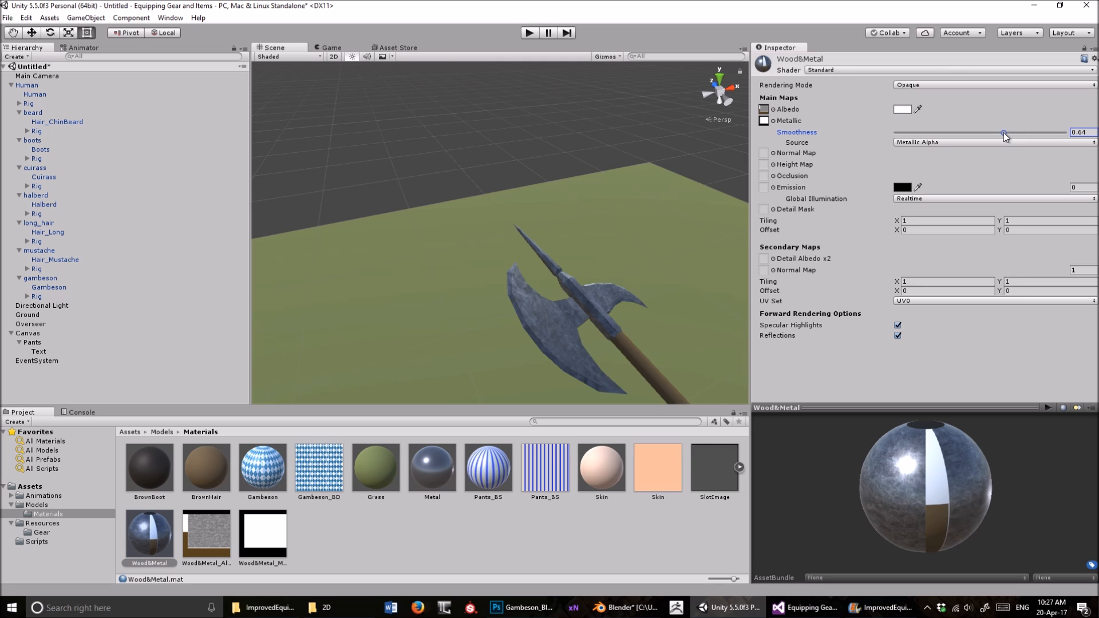
- Examine the halberd and the fully dressed character from the front and from farther away
{"action": "right_click_drag", "start_coordinate": [667, 213], "coordinate": [499, 225]}
{"action": "mouse_move", "coordinate": [602, 194]}
{"action": "middle_mouse_down"}
{"action": "mouse_move", "coordinate": [570, 180]}
{"action": "mouse_move", "coordinate": [581, 187]}
{"action": "middle_mouse_up"}
{"action": "left_click_drag", "start_coordinate": [581, 187], "coordinate": [590, 188], "text": "alt"}
{"action": "middle_click_drag", "start_coordinate": [589, 189], "coordinate": [601, 208]}
{"action": "scroll", "coordinate": [601, 209], "scroll_direction": "down", "scroll_amount": 6}
{"action": "left_click_drag", "start_coordinate": [452, 226], "coordinate": [514, 241], "text": "alt"}
{"action": "middle_click_drag", "start_coordinate": [514, 241], "coordinate": [491, 286]}
{"action": "left_click_drag", "start_coordinate": [491, 287], "coordinate": [557, 213], "text": "alt"}
{"action": "middle_click_drag", "start_coordinate": [557, 214], "coordinate": [545, 201]}
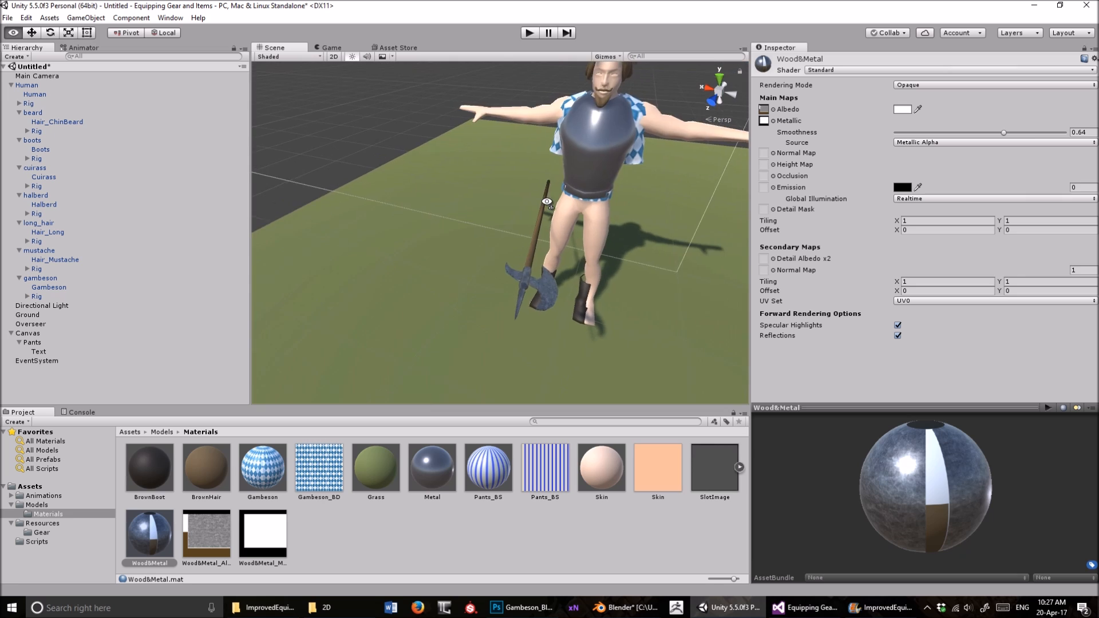
{"action": "left_click_drag", "start_coordinate": [545, 201], "coordinate": [531, 231], "text": "alt"}
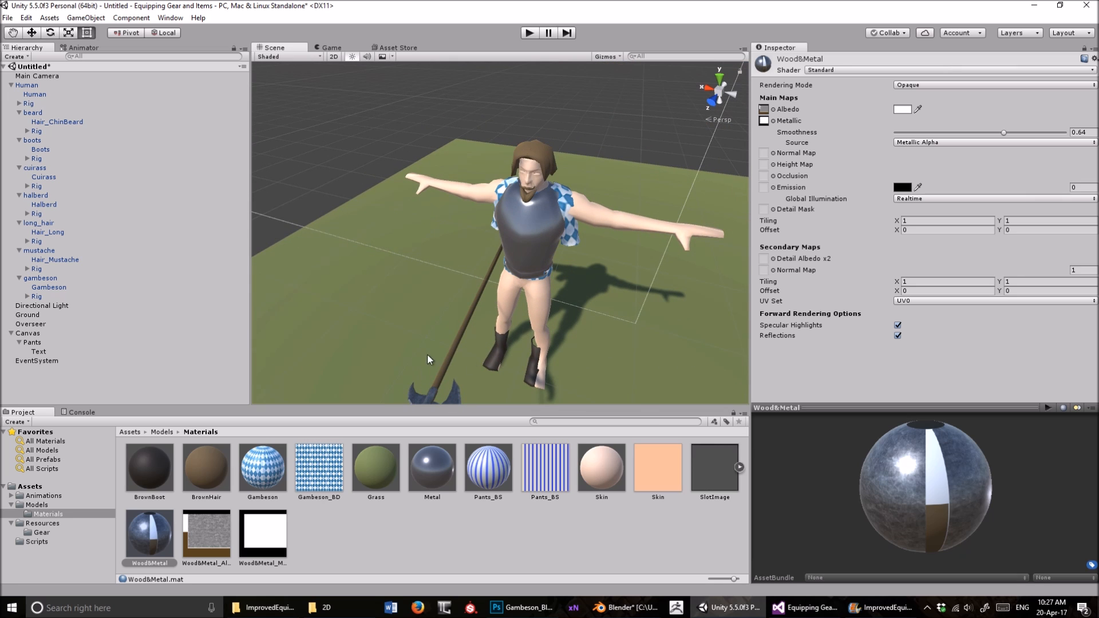
{"action": "scroll", "coordinate": [511, 351], "scroll_direction": "down", "scroll_amount": 2}
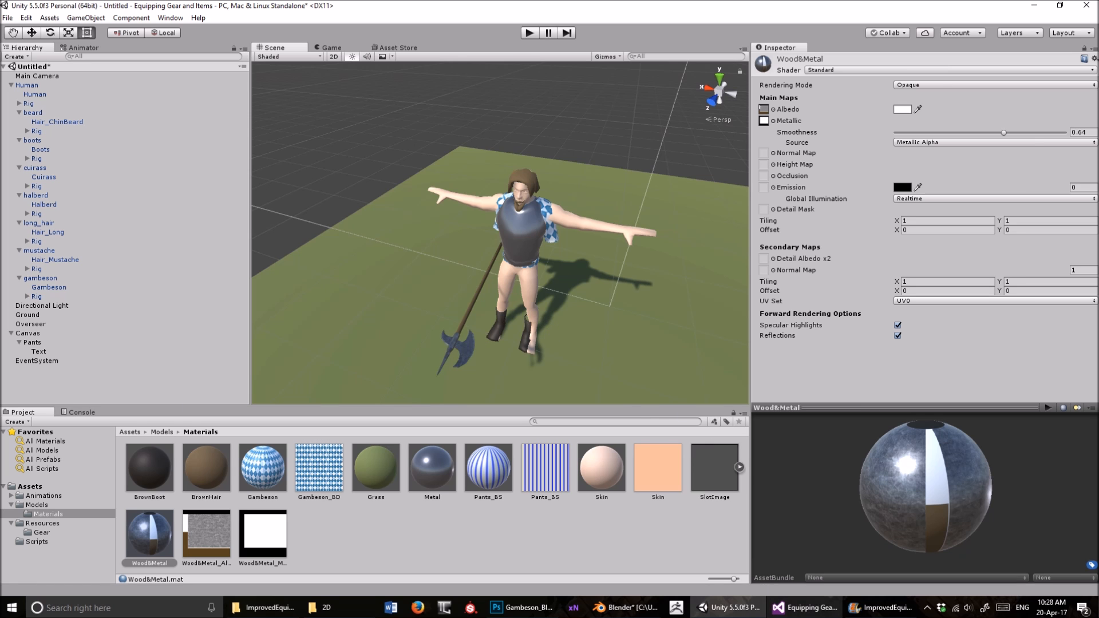
- Switch to Visual Studio and review the Equipment.cs script's equipment list, AddEquipment and RemoveEquipment methods
{"action": "left_click", "coordinate": [805, 608]}
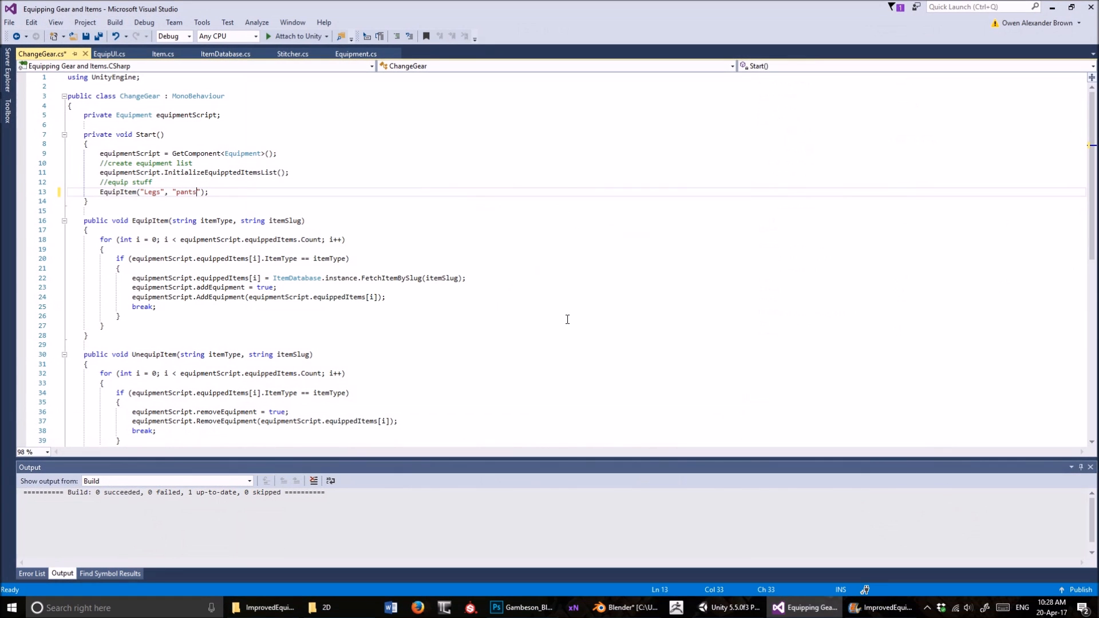
{"action": "left_click", "coordinate": [353, 54]}
{"action": "scroll", "coordinate": [307, 221], "scroll_direction": "down", "scroll_amount": 7}
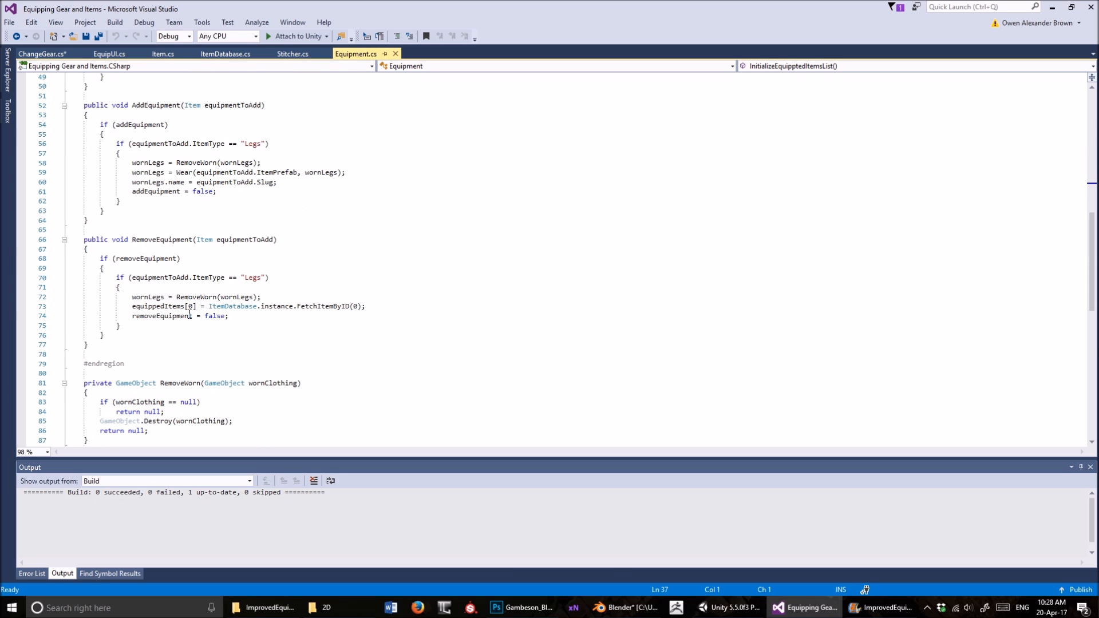
{"action": "scroll", "coordinate": [273, 323], "scroll_direction": "down", "scroll_amount": 8}
{"action": "scroll", "coordinate": [167, 326], "scroll_direction": "up", "scroll_amount": 10}
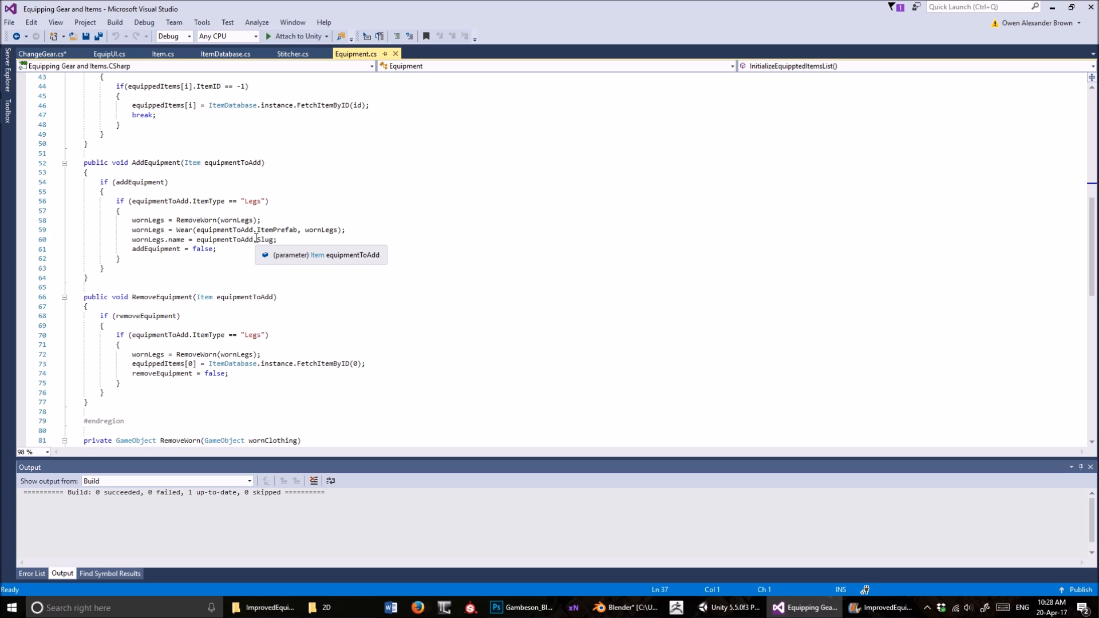
{"action": "scroll", "coordinate": [304, 264], "scroll_direction": "up", "scroll_amount": 7}
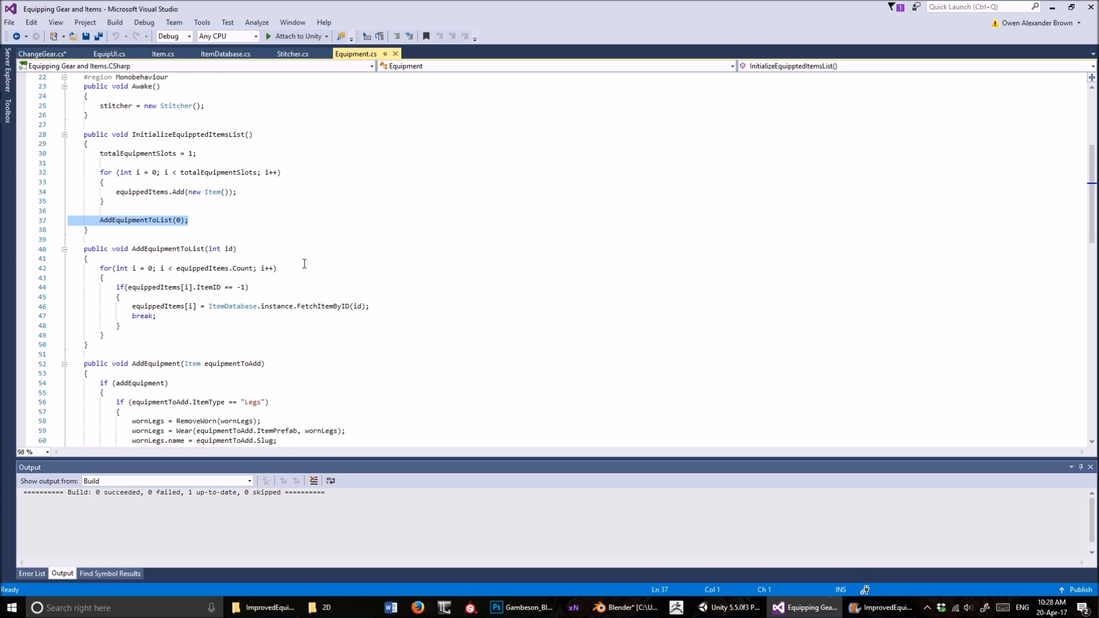